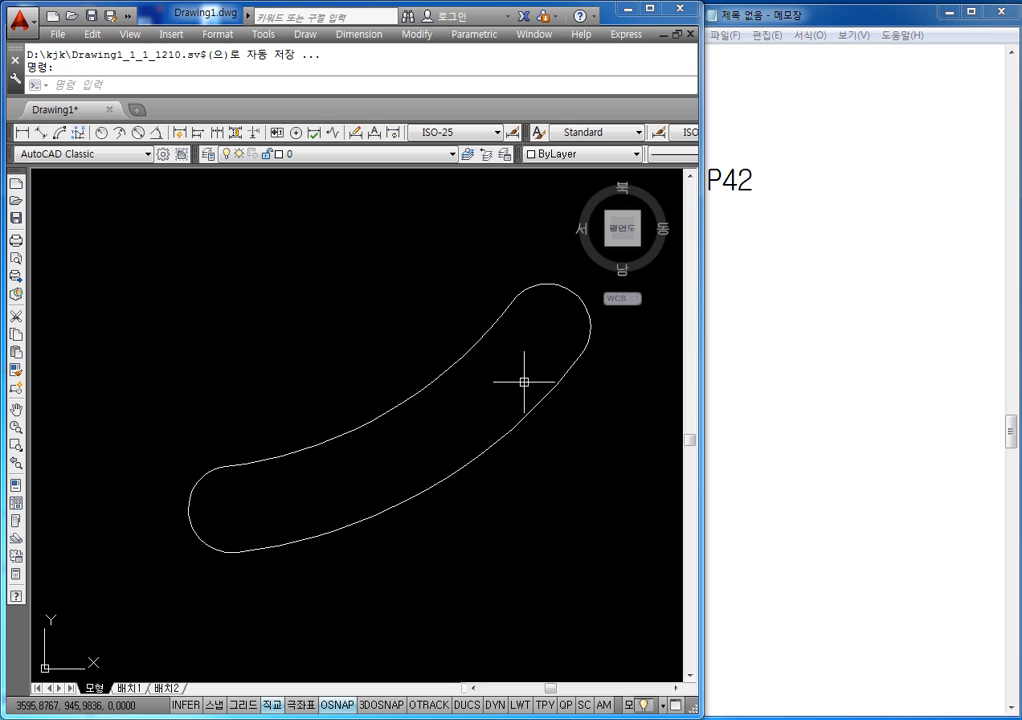
# - Erase the entire curved slot outline from the drawing
pyautogui.scroll(-4, 561, 350)
pyautogui.click(561, 343)
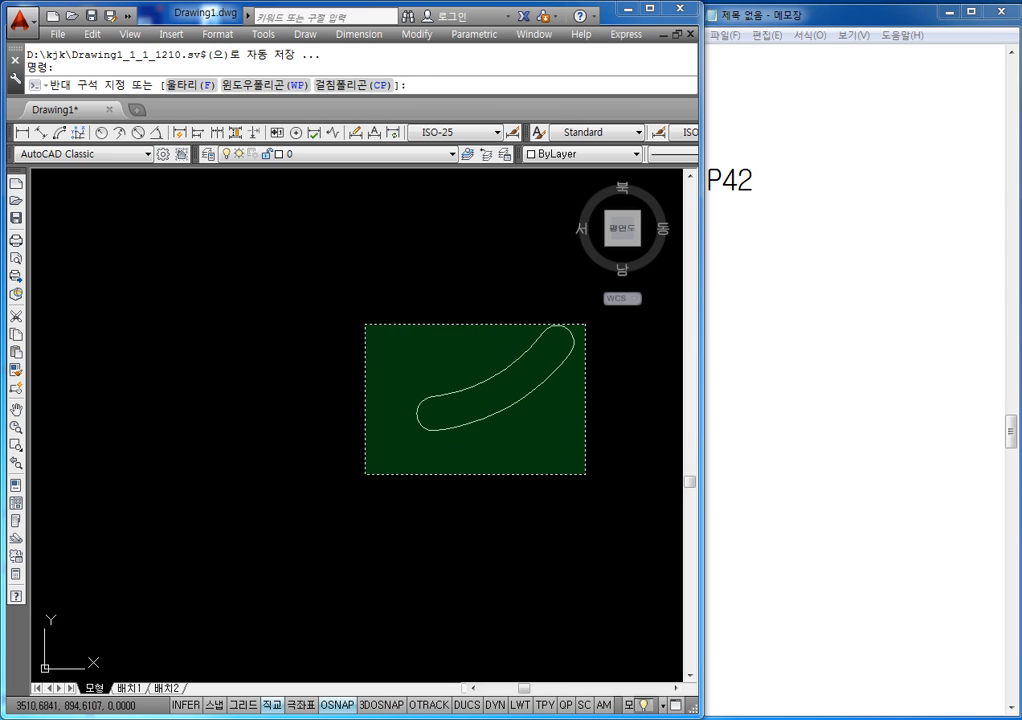
pyautogui.click(362, 473)
pyautogui.press('Delete')
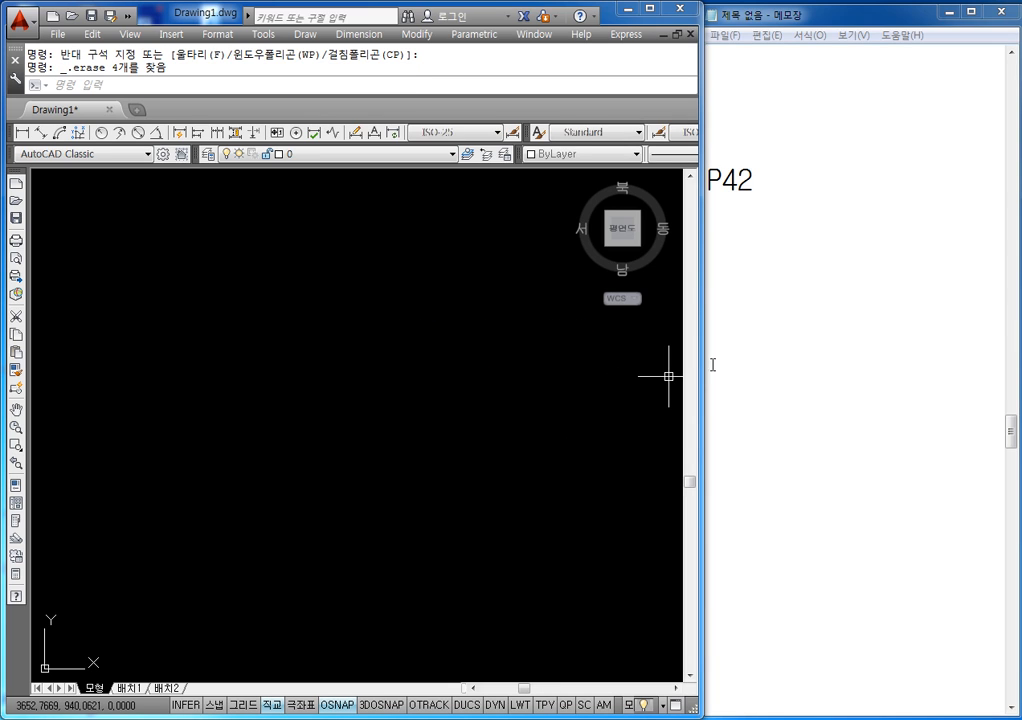
# - In the Notepad notes, write "복사" and "이동" on separate lines below P42, followed by a blank line
pyautogui.click(770, 302)
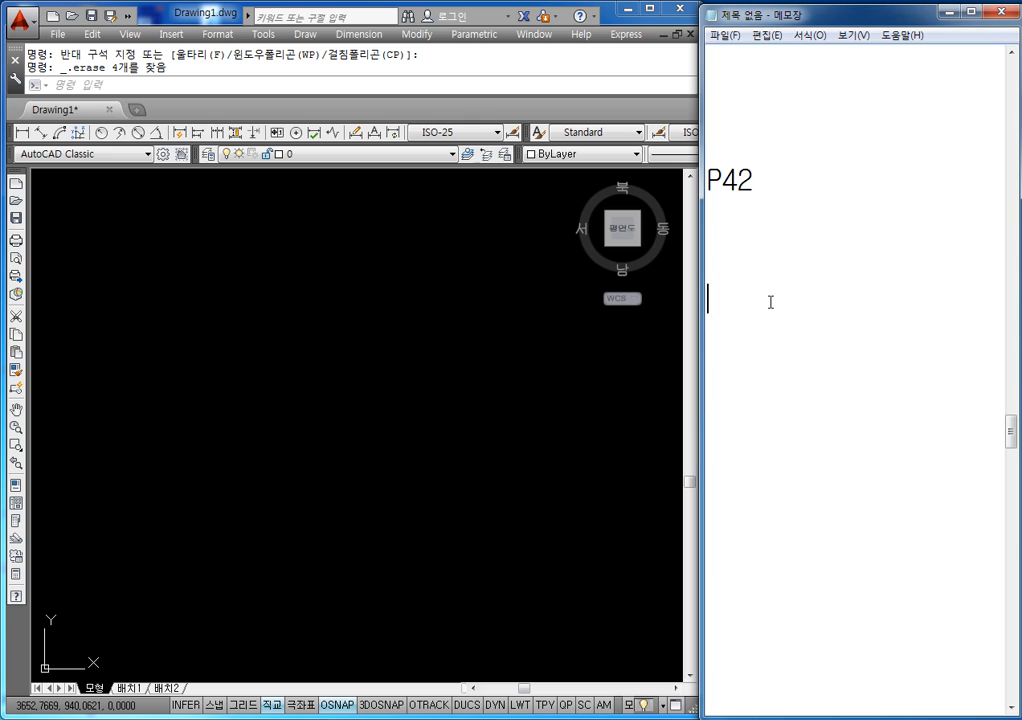
pyautogui.write('복사')
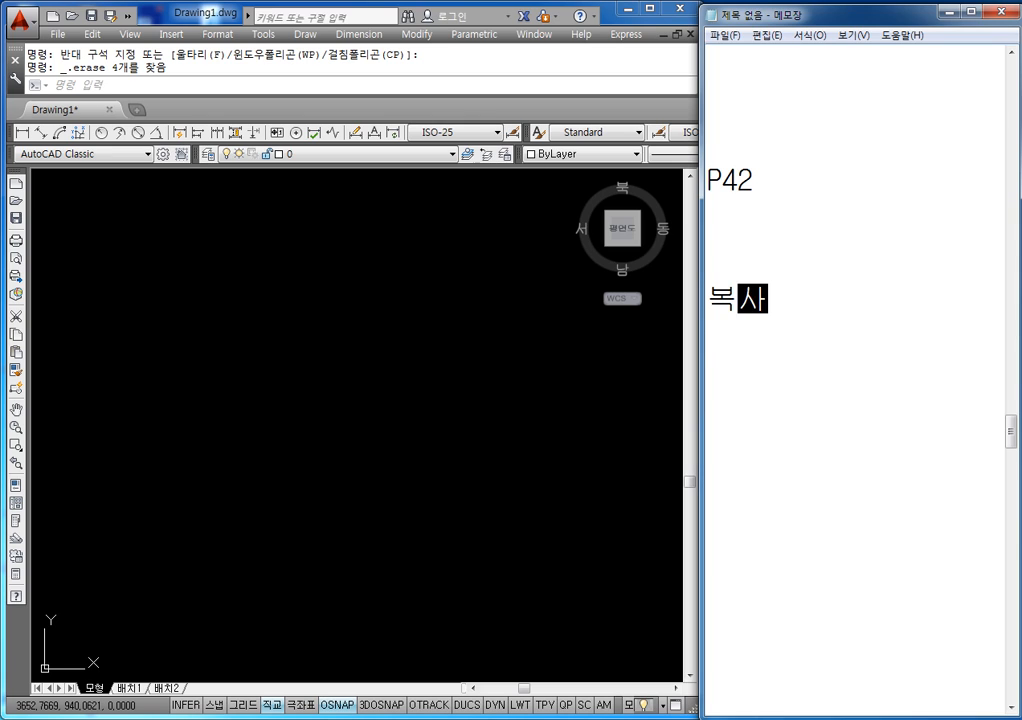
pyautogui.press('Return')
pyautogui.write('이동')
pyautogui.press('Return')
pyautogui.press('Return')
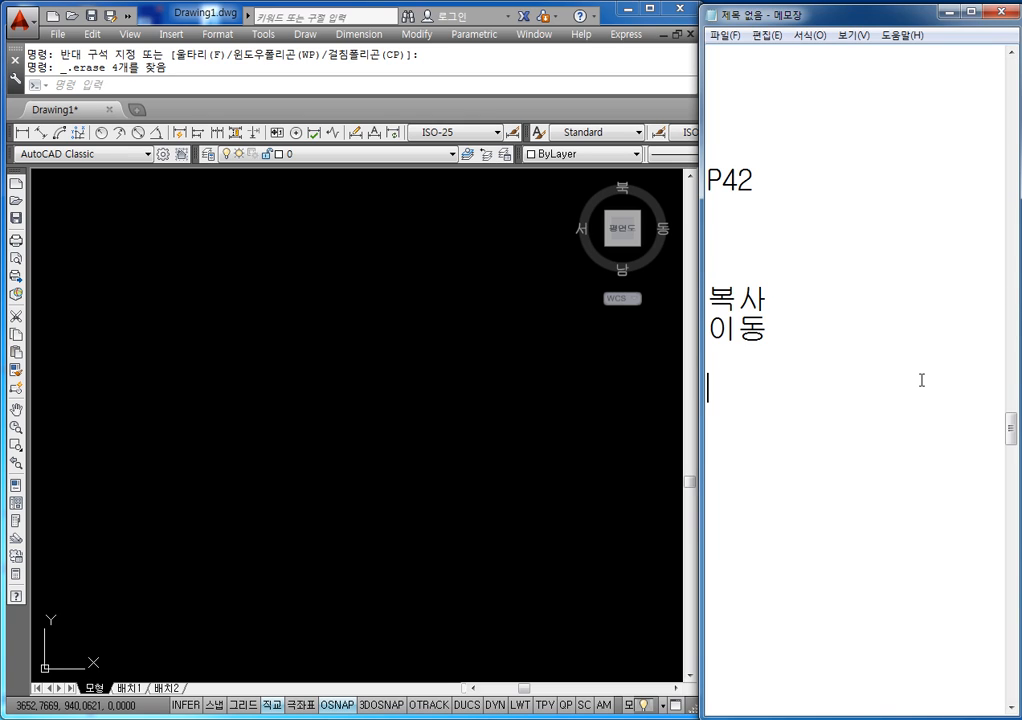
# - Write the rectangle command line "REC 엔터" below the blank line after "이동"
pyautogui.write('RC')
pyautogui.write('ED')
pyautogui.press('BackSpace')
pyautogui.write('C')
pyautogui.write(' 엔터')
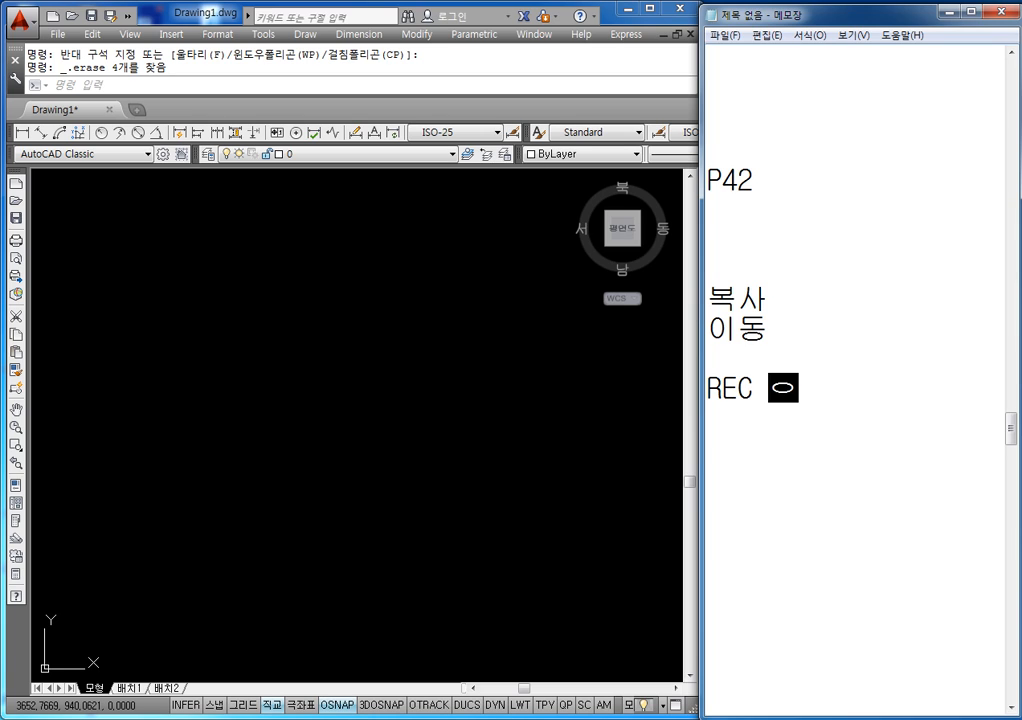
pyautogui.press('Return')
# - Add the line "임의점 클릭" below "REC 엔터" in the notes
pyautogui.write('미니')
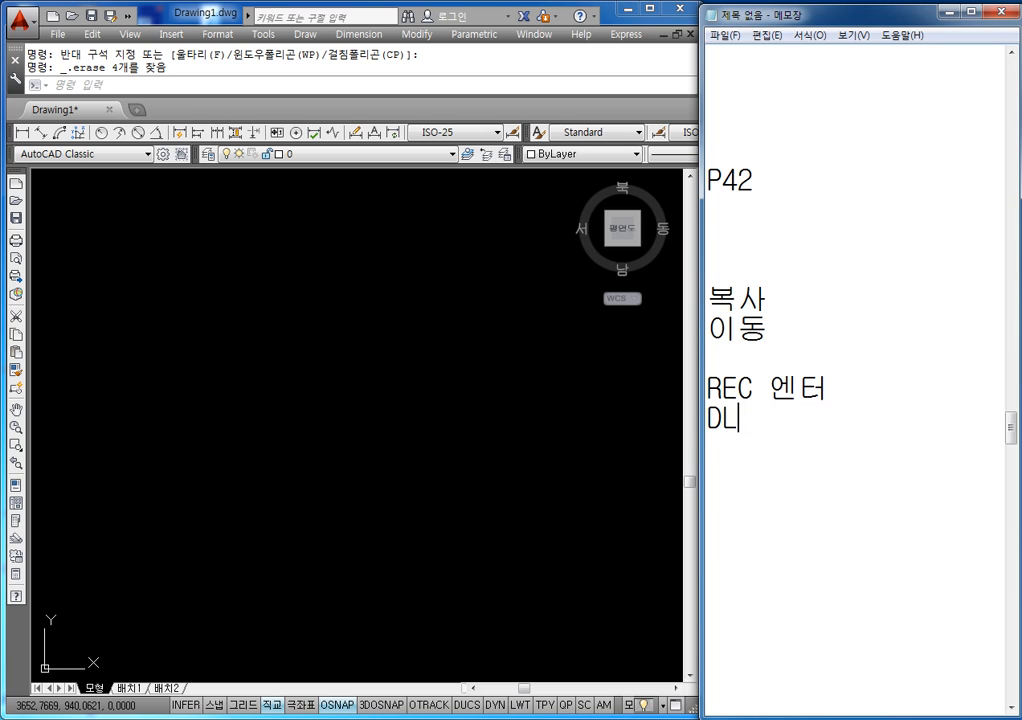
pyautogui.press('BackSpace')
pyautogui.press('BackSpace')
pyautogui.write('임의점')
pyautogui.write(' 클릭')
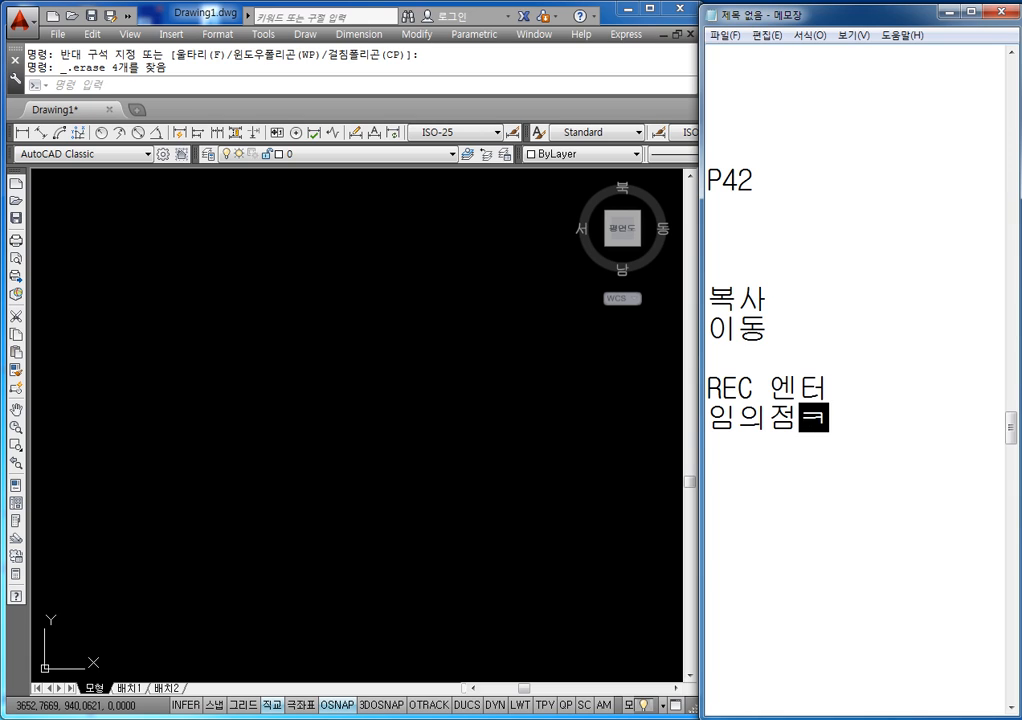
pyautogui.press('Return')
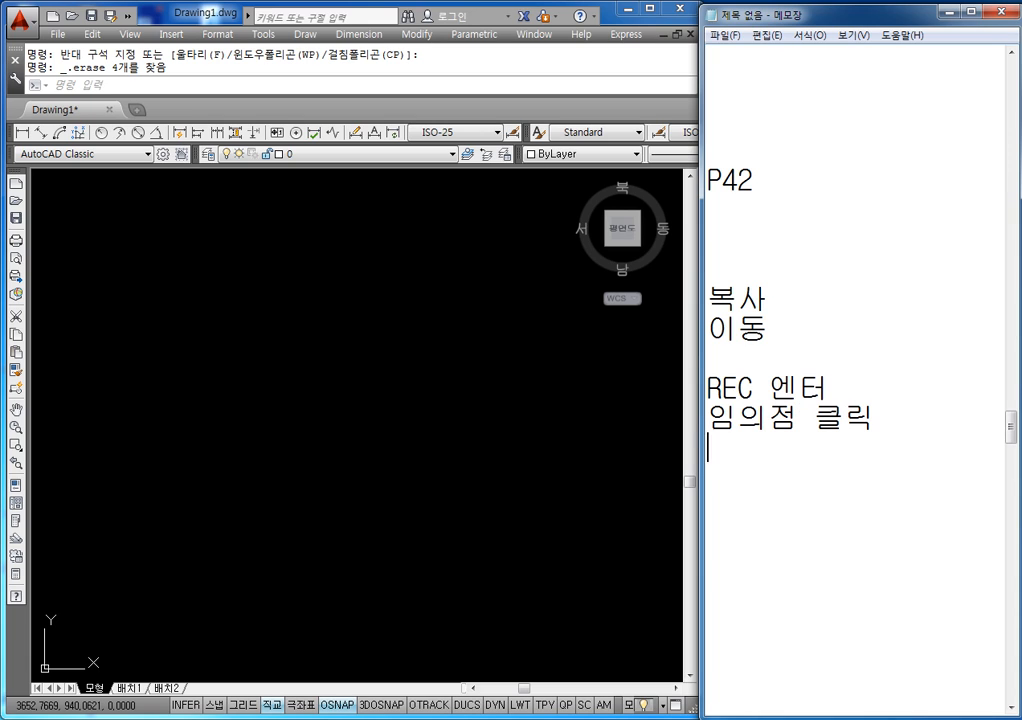
pyautogui.write('@580')
pyautogui.press('BackSpace')
pyautogui.press('BackSpace')
pyautogui.write('0,')
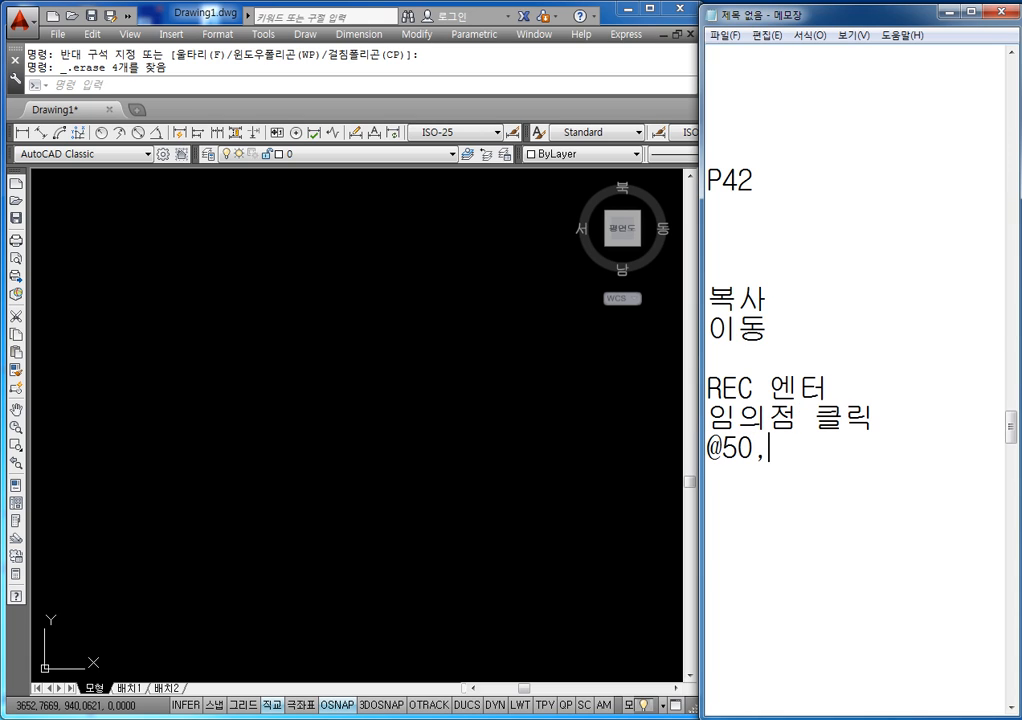
pyautogui.write('50')
pyautogui.write(' DPS')
pyautogui.press('BackSpace')
pyautogui.press('BackSpace')
pyautogui.press('BackSpace')
pyautogui.write('엔터')
pyautogui.press('Return')
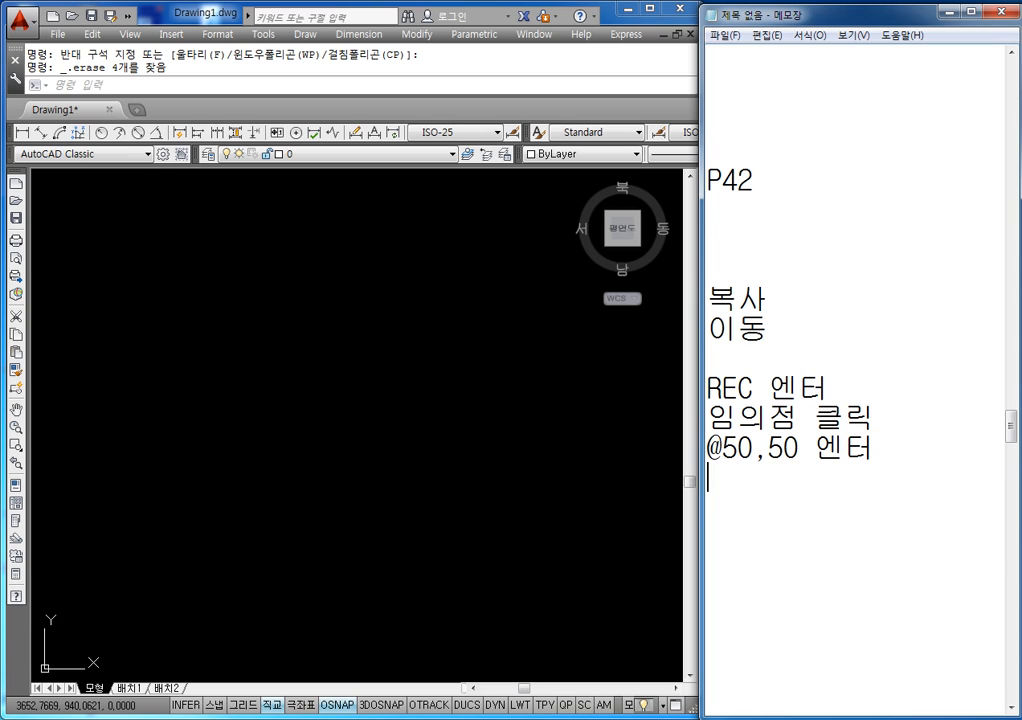
pyautogui.click(452, 456)
pyautogui.write('32')
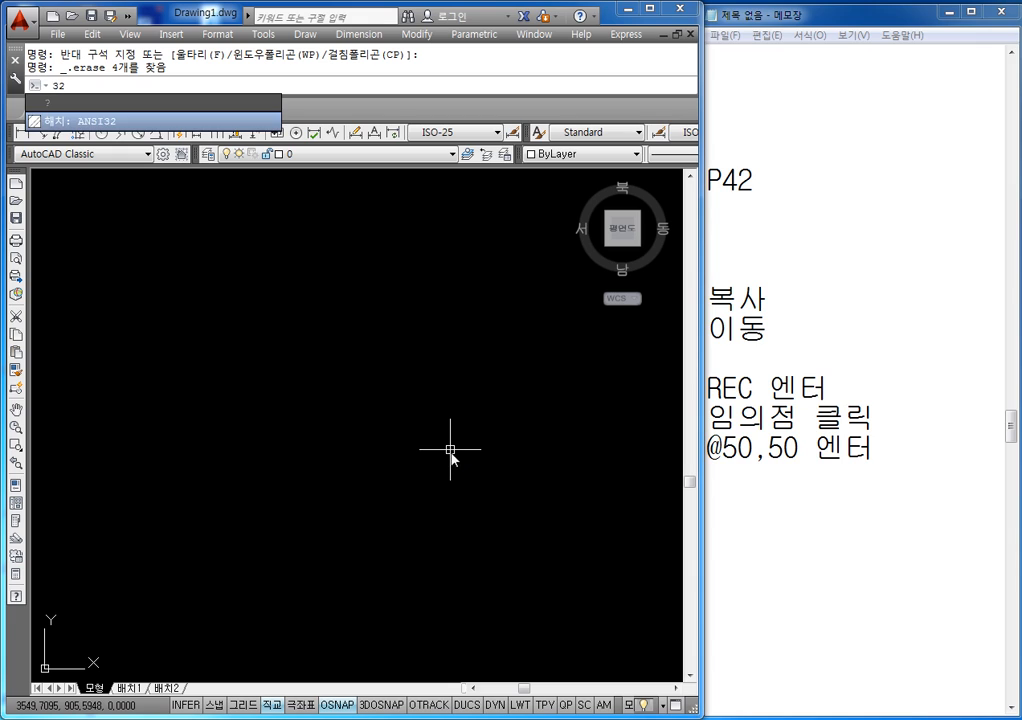
pyautogui.press('Escape')
pyautogui.press('Escape')
pyautogui.write('REC')
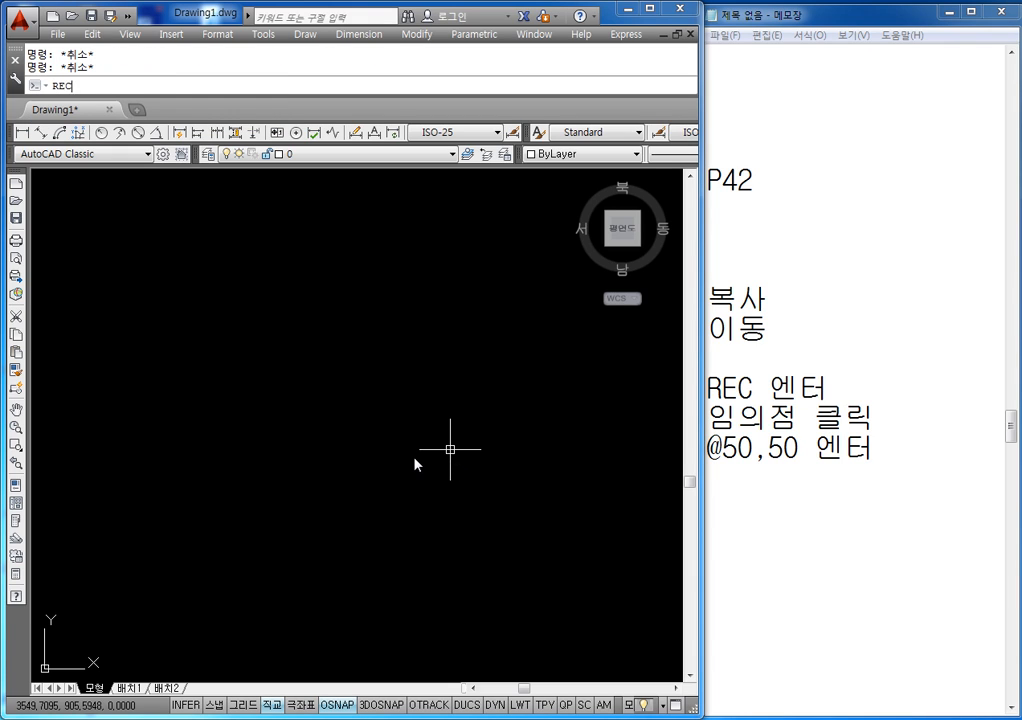
pyautogui.press('Return')
pyautogui.click(272, 432)
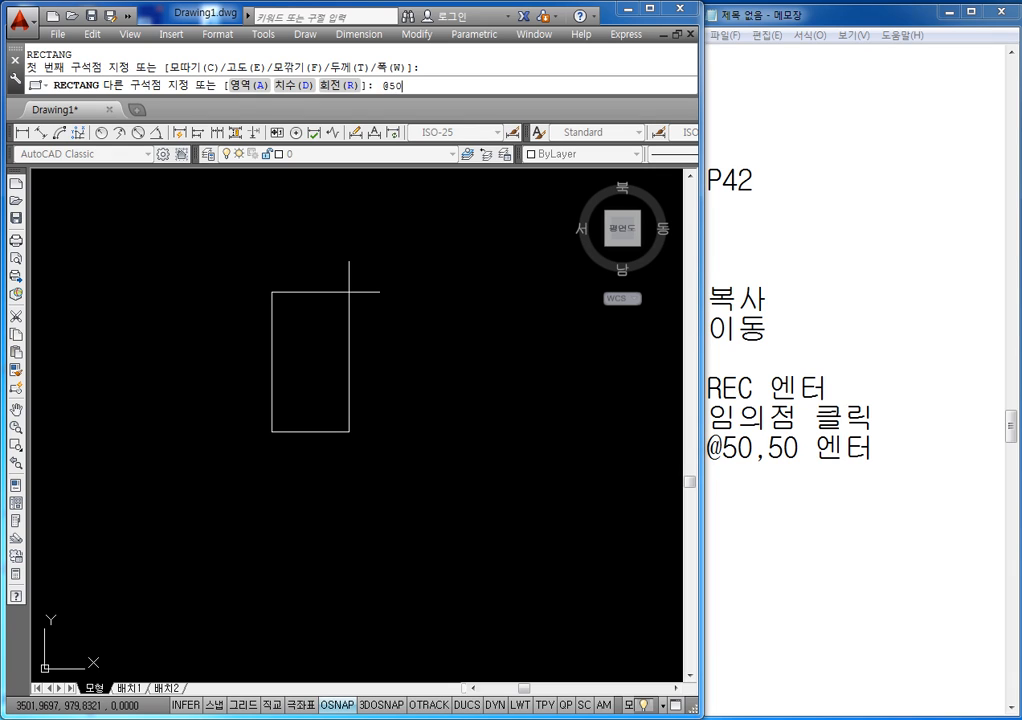
pyautogui.press('Return')
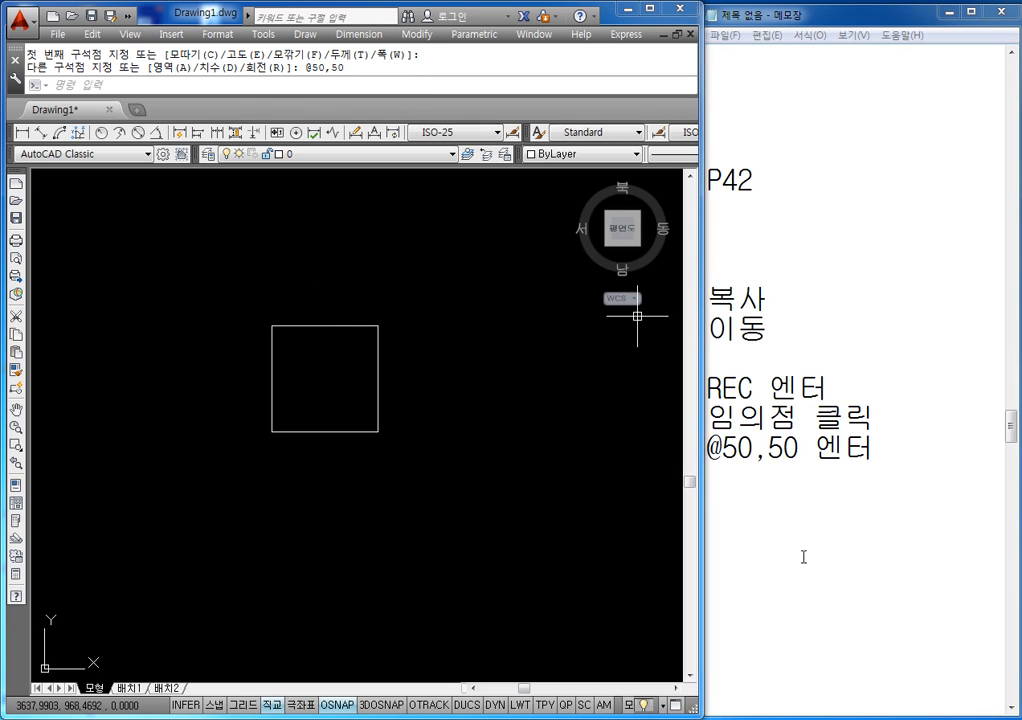
# - In the Notepad notes, write "Z엔터" and "A엔터" on separate lines below the rectangle instructions
pyautogui.click(756, 544)
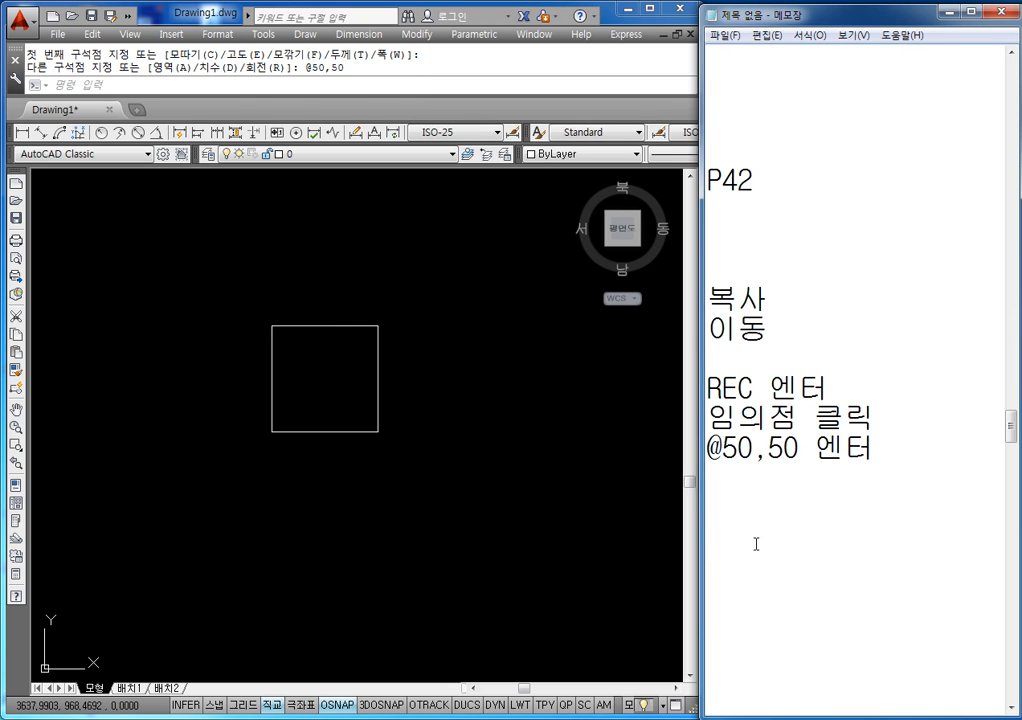
pyautogui.write('지')
pyautogui.write('엔터')
pyautogui.press('Return')
pyautogui.write('ADPS')
pyautogui.press('BackSpace')
pyautogui.press('BackSpace')
pyautogui.press('BackSpace')
pyautogui.press('Hangul')
pyautogui.write('엔')
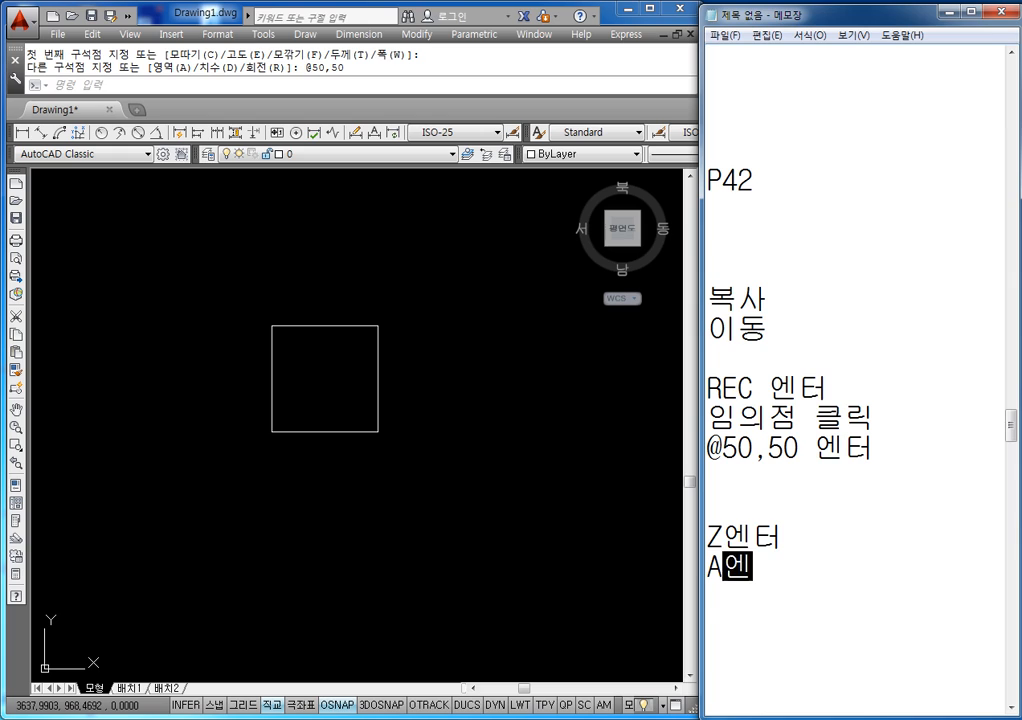
pyautogui.write('터')
pyautogui.press('Return')
# - Add a second "Z엔터" line below "A엔터" in the notes
pyautogui.write('티')
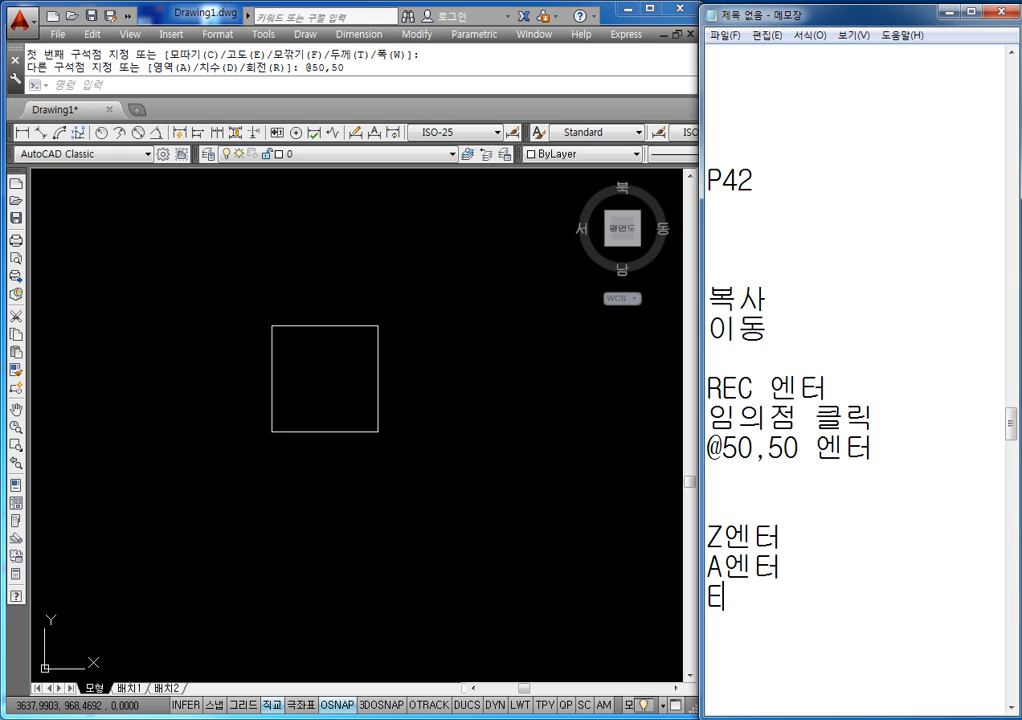
pyautogui.press('Hangul')
pyautogui.write('엔트')
pyautogui.press('BackSpace')
pyautogui.press('BackSpace')
pyautogui.press('BackSpace')
pyautogui.press('BackSpace')
pyautogui.write('ㄷ')
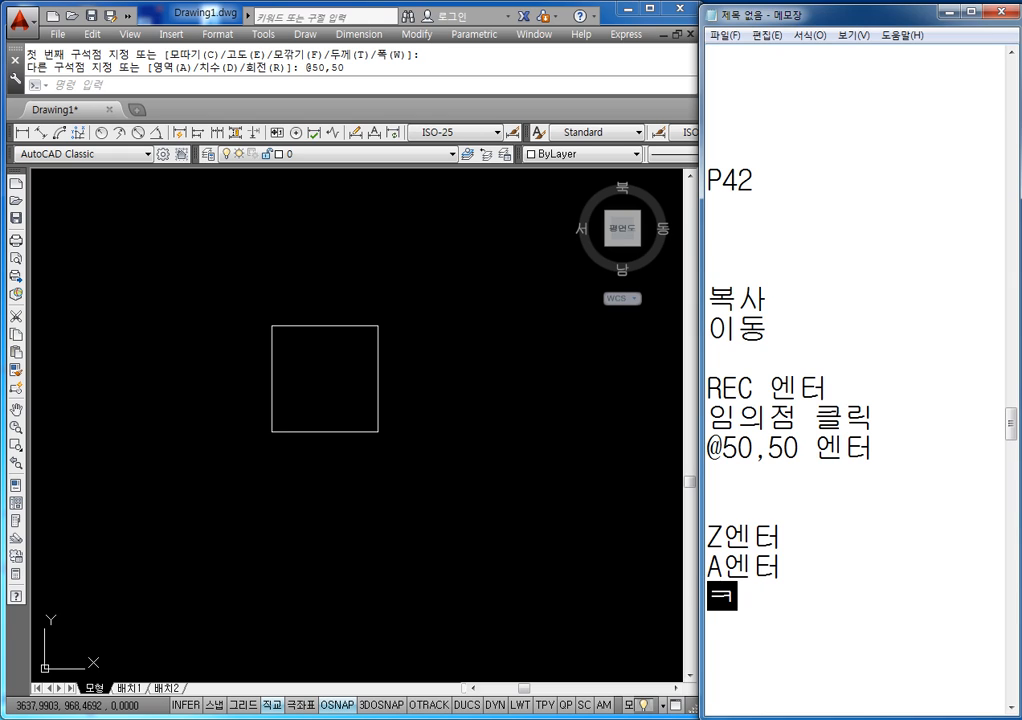
pyautogui.press('BackSpace')
pyautogui.press('Hangul')
pyautogui.write('Z')
pyautogui.press('Hangul')
pyautogui.write('ㅋ')
pyautogui.press('BackSpace')
pyautogui.press('Hangul')
pyautogui.write('DPS')
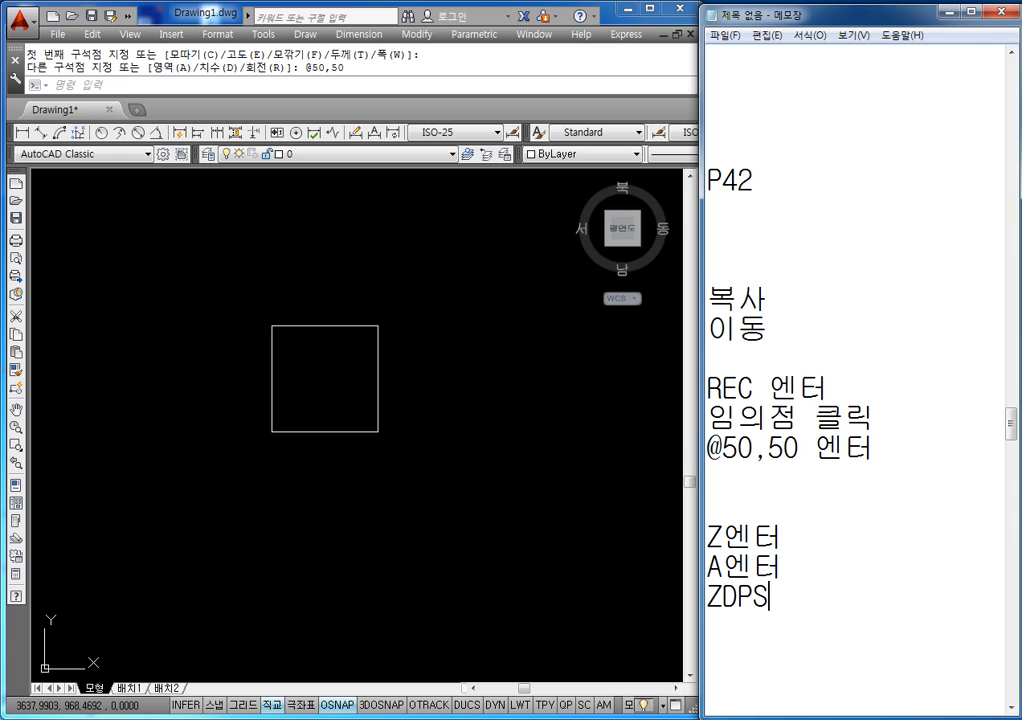
pyautogui.press('BackSpace')
pyautogui.press('BackSpace')
pyautogui.press('BackSpace')
pyautogui.press('Hangul')
pyautogui.write('엔터')
pyautogui.press('Return')
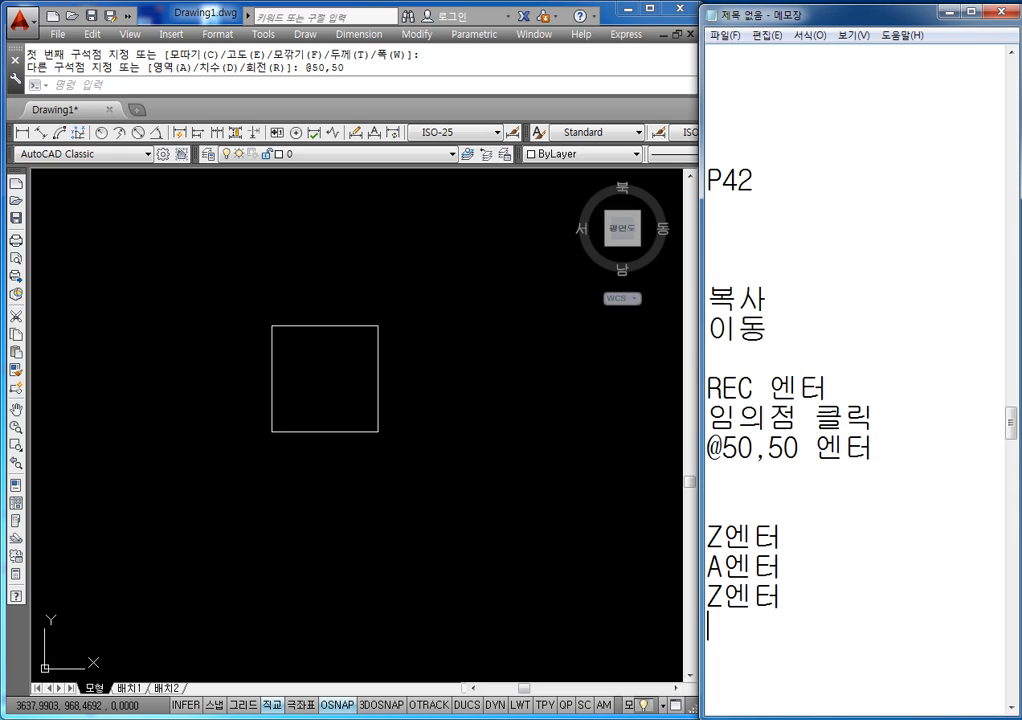
# - Add the line "E엔터" below the second "Z엔터" in the notes
pyautogui.press('Hangul')
pyautogui.write('E')
pyautogui.press('Hangul')
pyautogui.write('엔터')
pyautogui.press('Return')
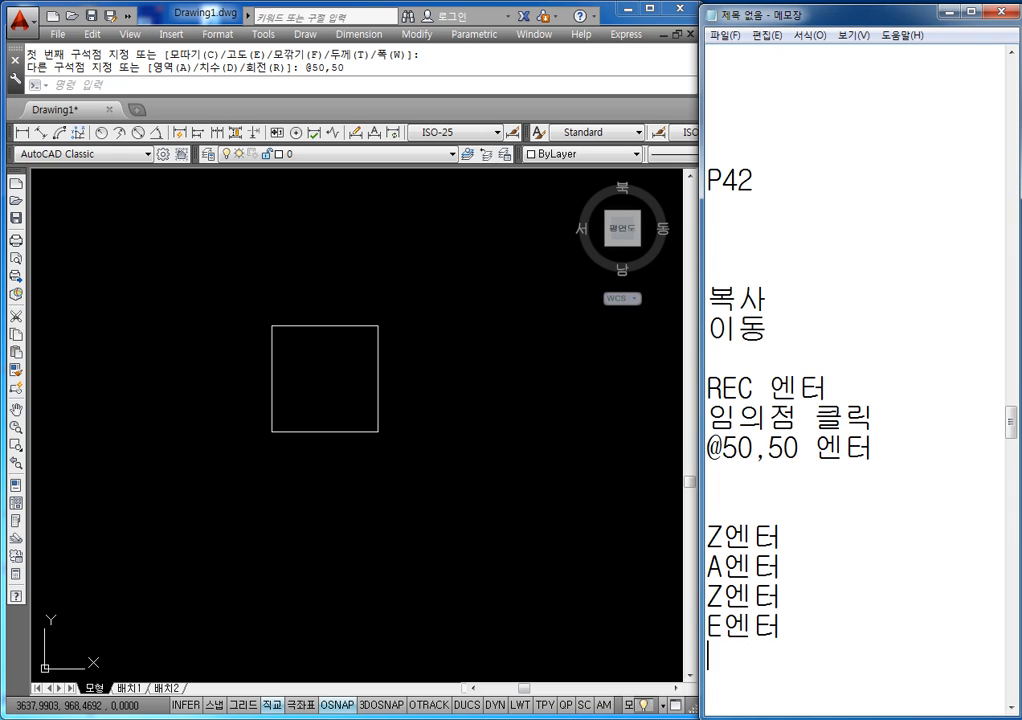
# - Close the zoom instructions with the line "화면조절" below "E엔터"
pyautogui.write('GHK')
pyautogui.press('BackSpace')
pyautogui.press('BackSpace')
pyautogui.press('BackSpace')
pyautogui.press('Hangul')
pyautogui.write('하화면조절')
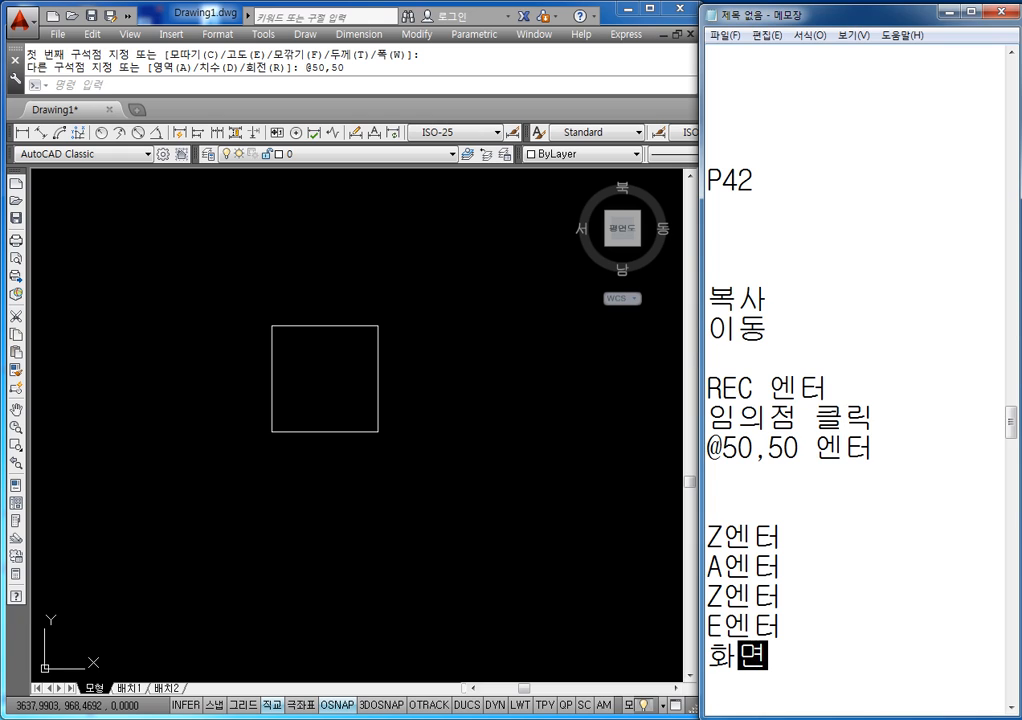
pyautogui.press('Return')
pyautogui.press('Return')
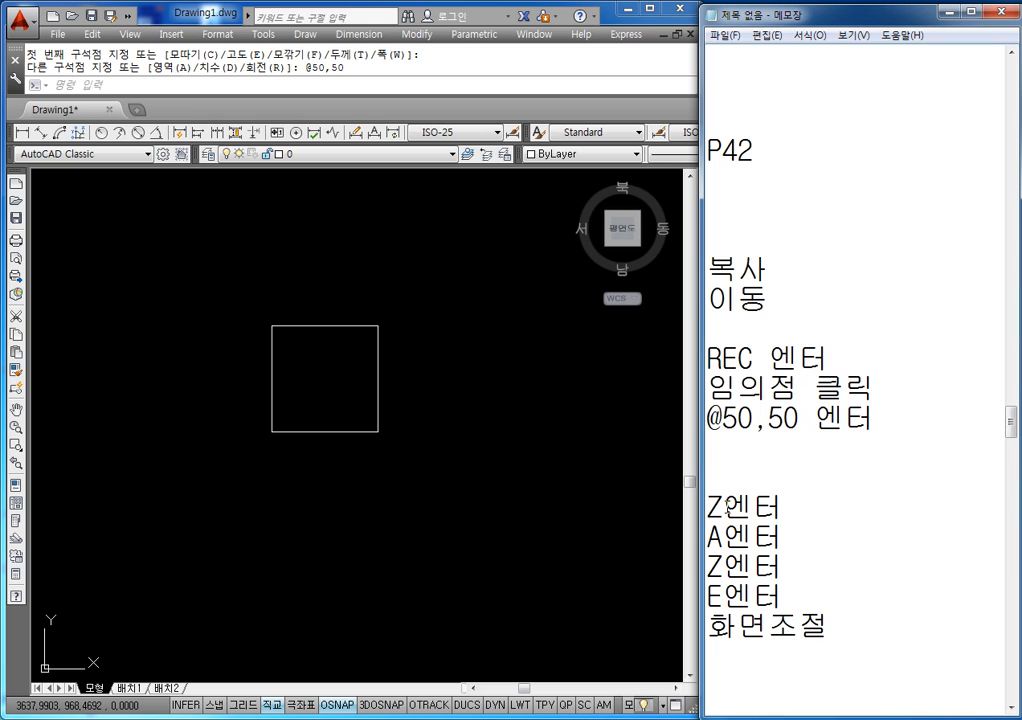
# - In AutoCAD, zoom the view with the All option and again with the Extents option
pyautogui.click(471, 453)
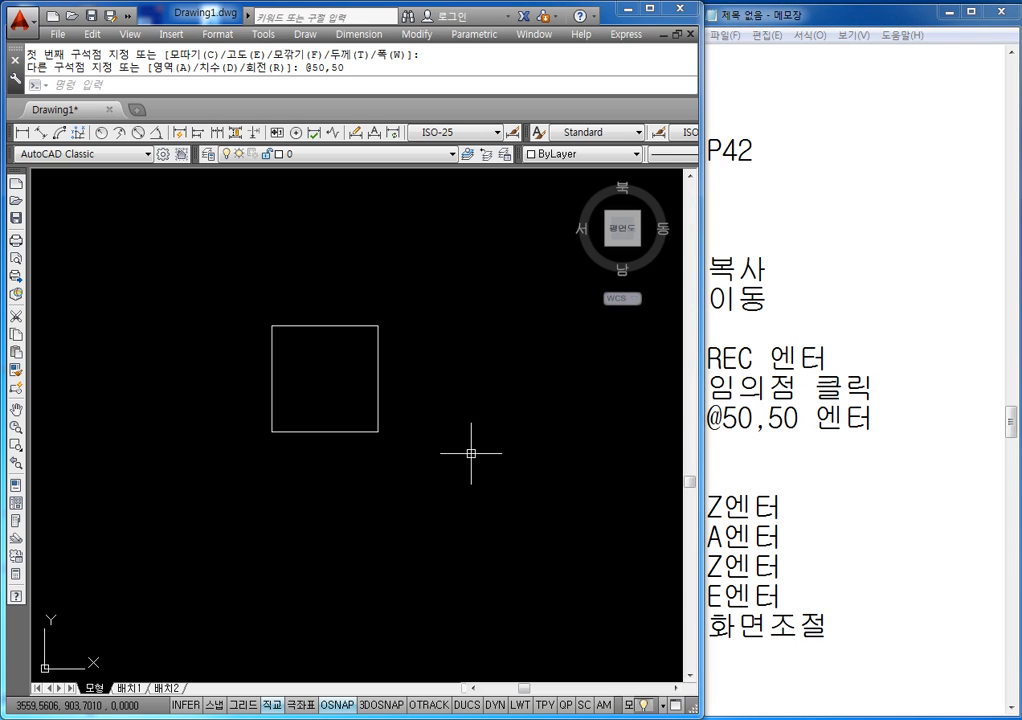
pyautogui.write('z')
pyautogui.press('Return')
pyautogui.write('a')
pyautogui.press('Return')
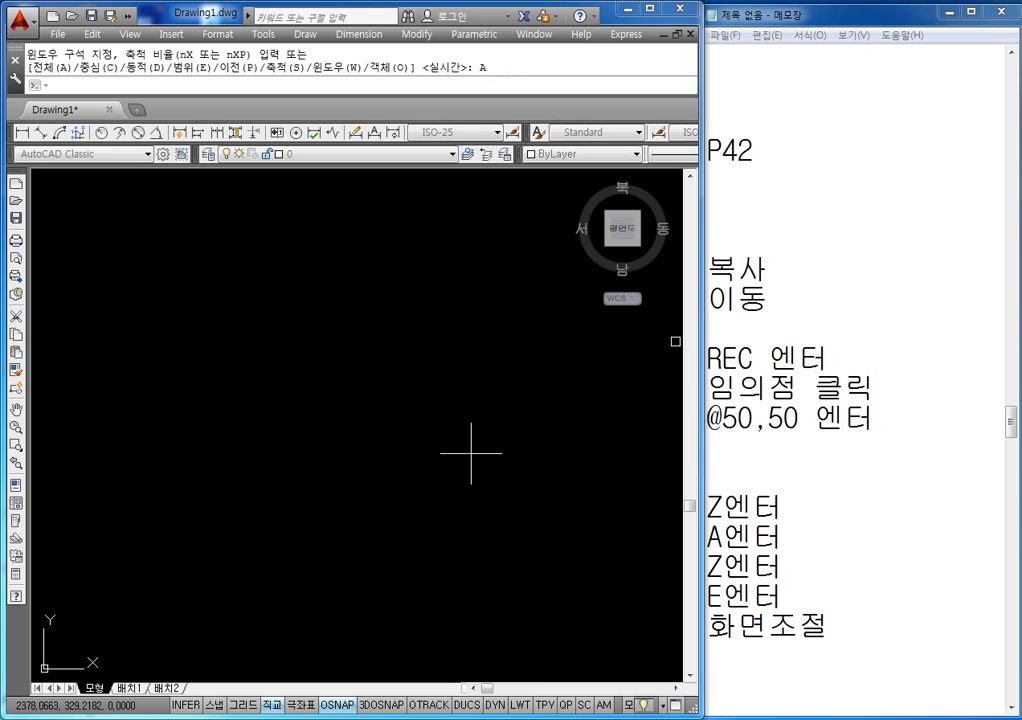
pyautogui.write('z')
pyautogui.press('Return')
pyautogui.write('e')
pyautogui.press('Return')
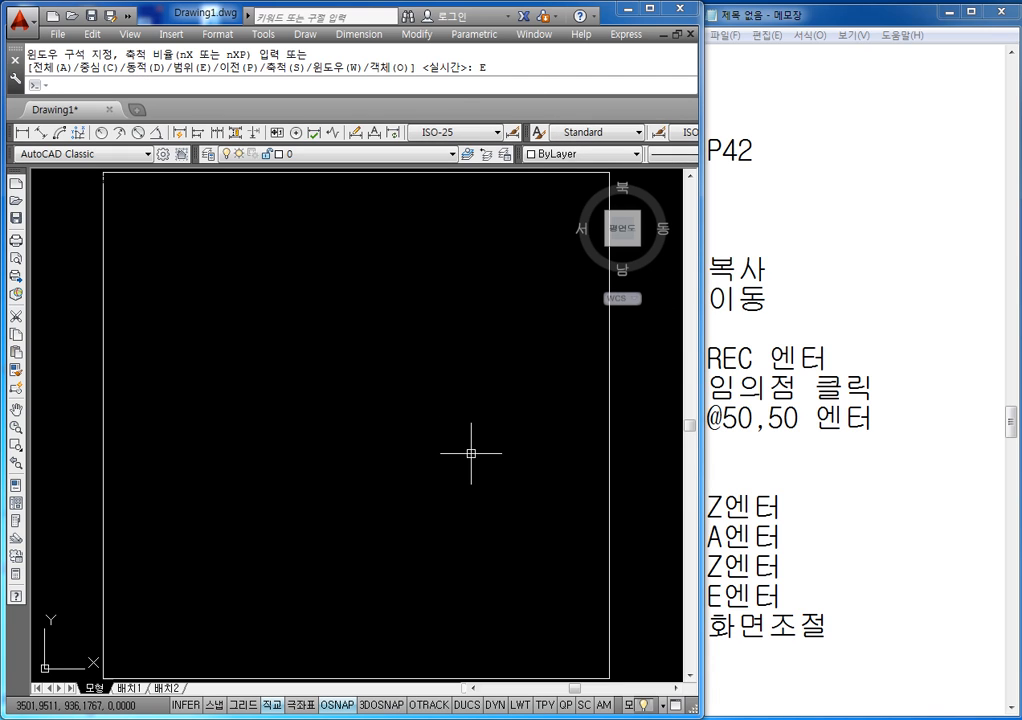
# - Zoom out from the square, pan the view, and zoom to extents again before zooming back out
pyautogui.scroll(-6, 497, 425)
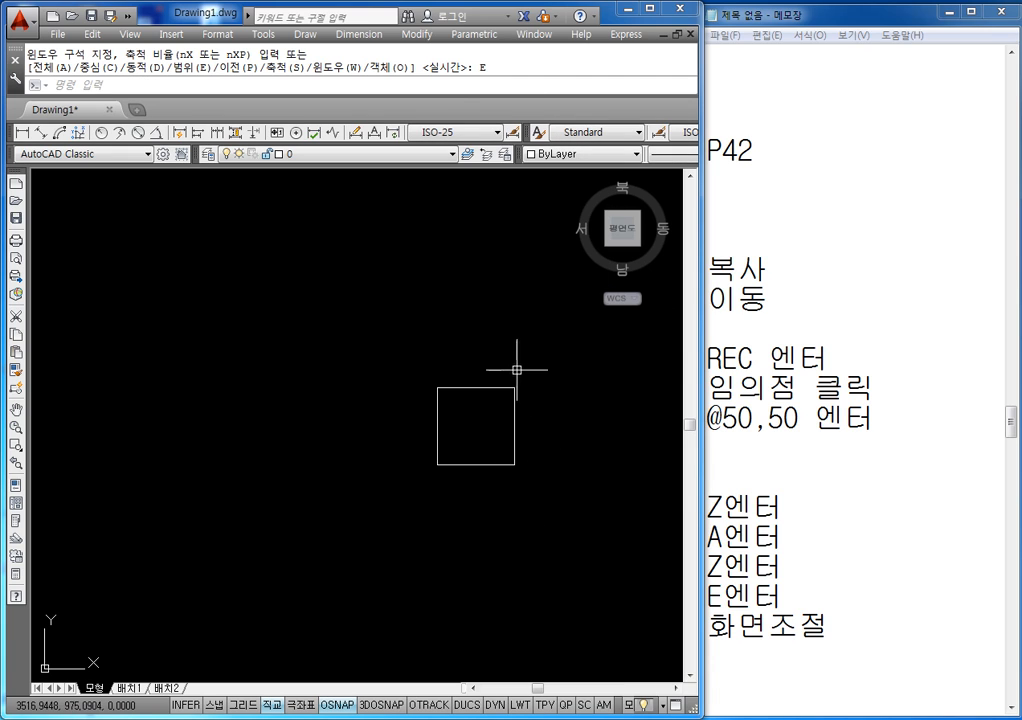
pyautogui.moveTo(517, 370); pyautogui.dragTo(405, 374, button='middle')
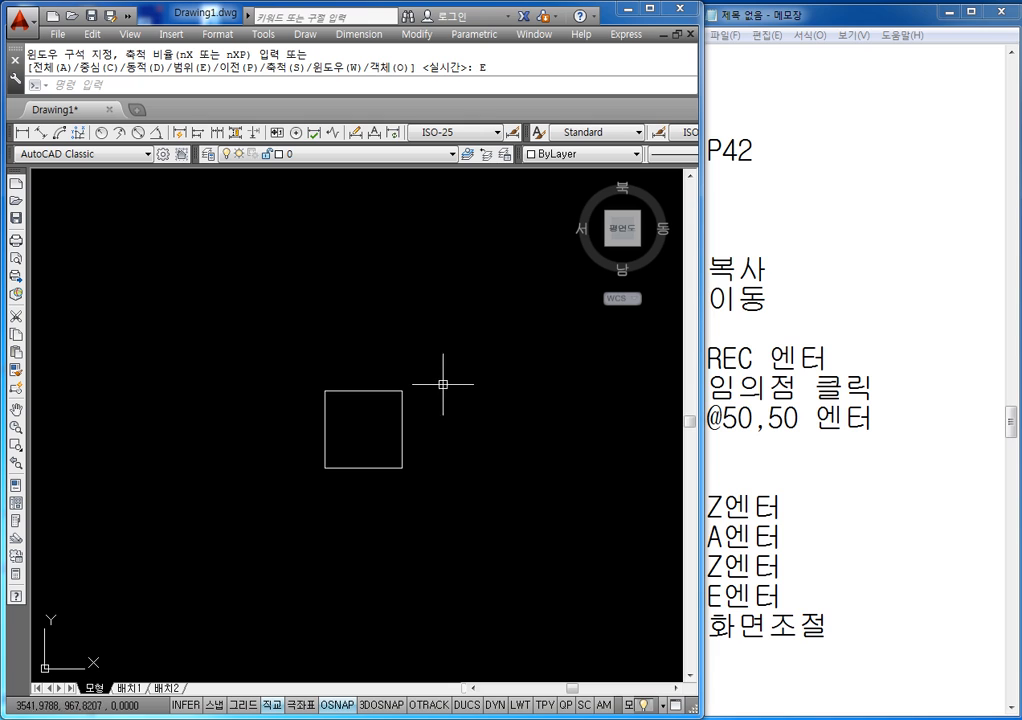
pyautogui.scroll(-2, 439, 389)
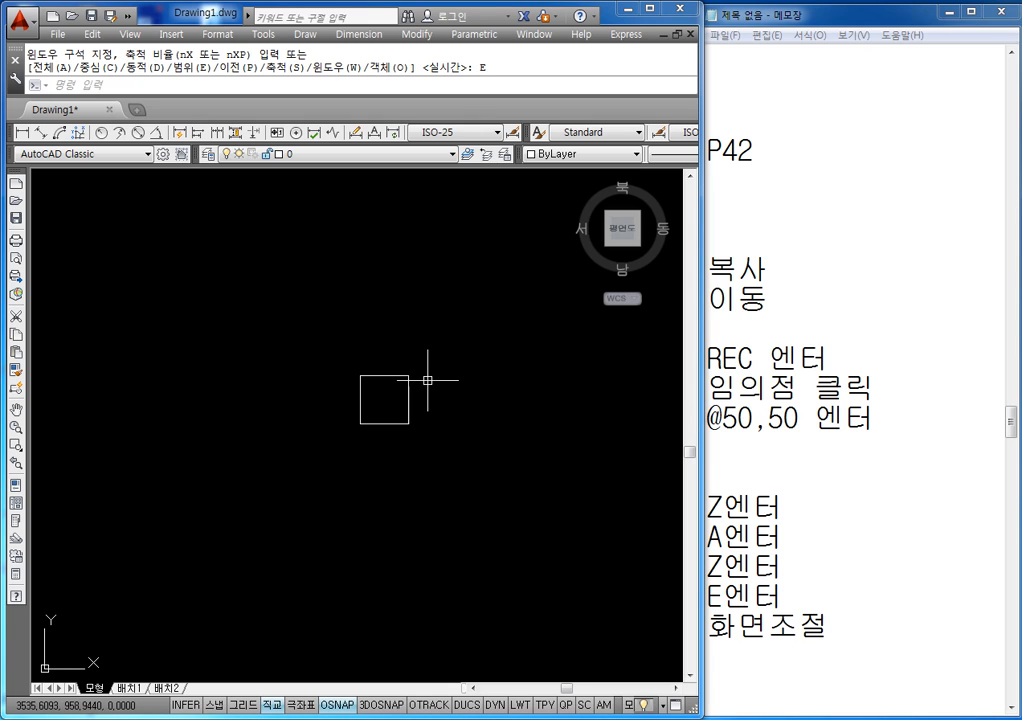
pyautogui.middleClick(431, 386)
pyautogui.middleClick(431, 386)
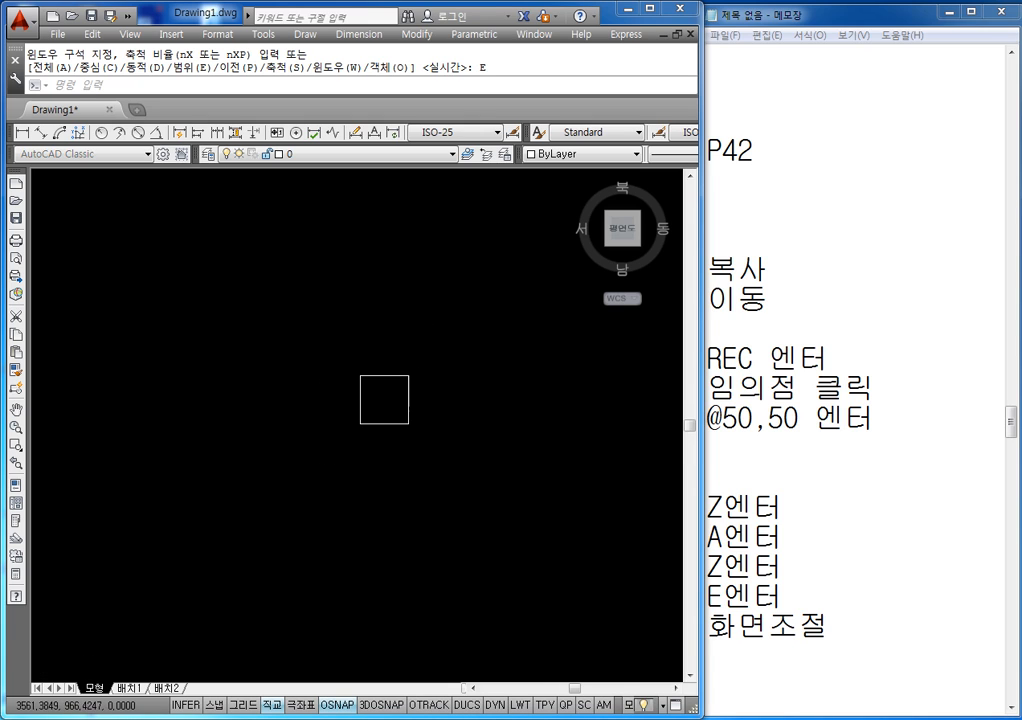
pyautogui.scroll(-2, 510, 401)
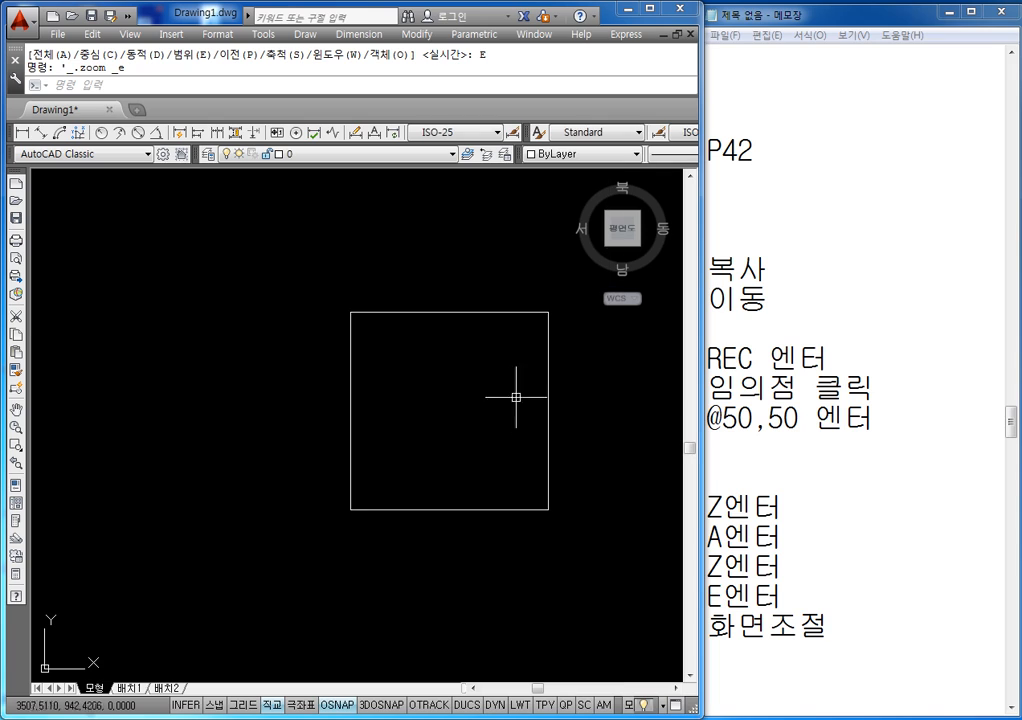
# - In Notepad, add the line "CO/CP" below the "복사" heading
pyautogui.click(766, 412)
pyautogui.click(776, 276)
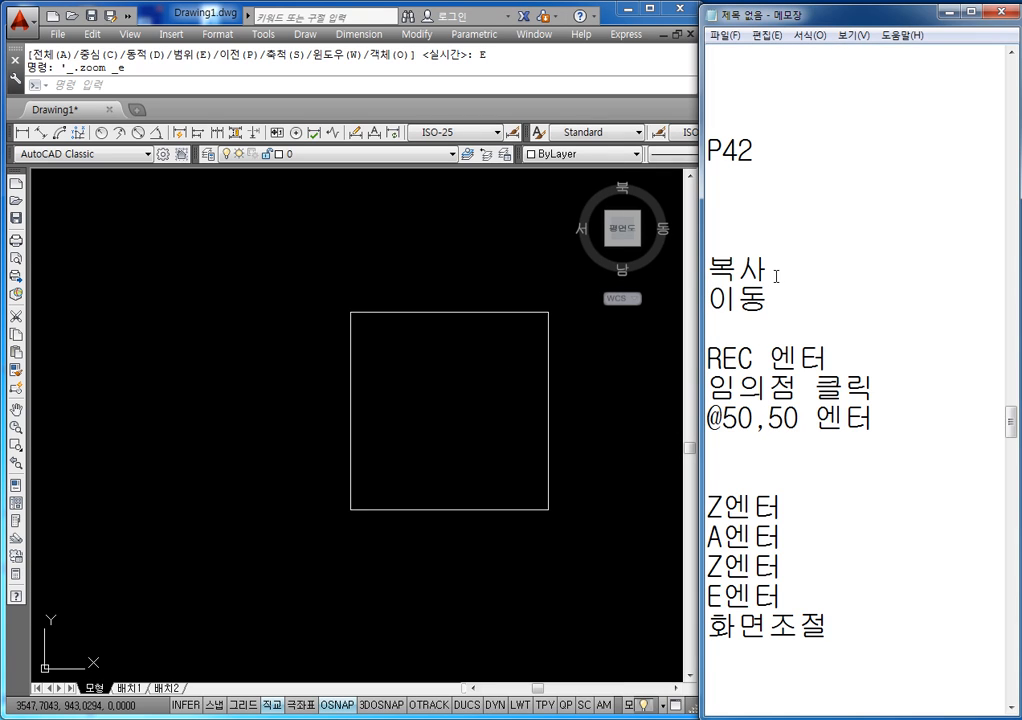
pyautogui.press('Return')
pyautogui.write('치')
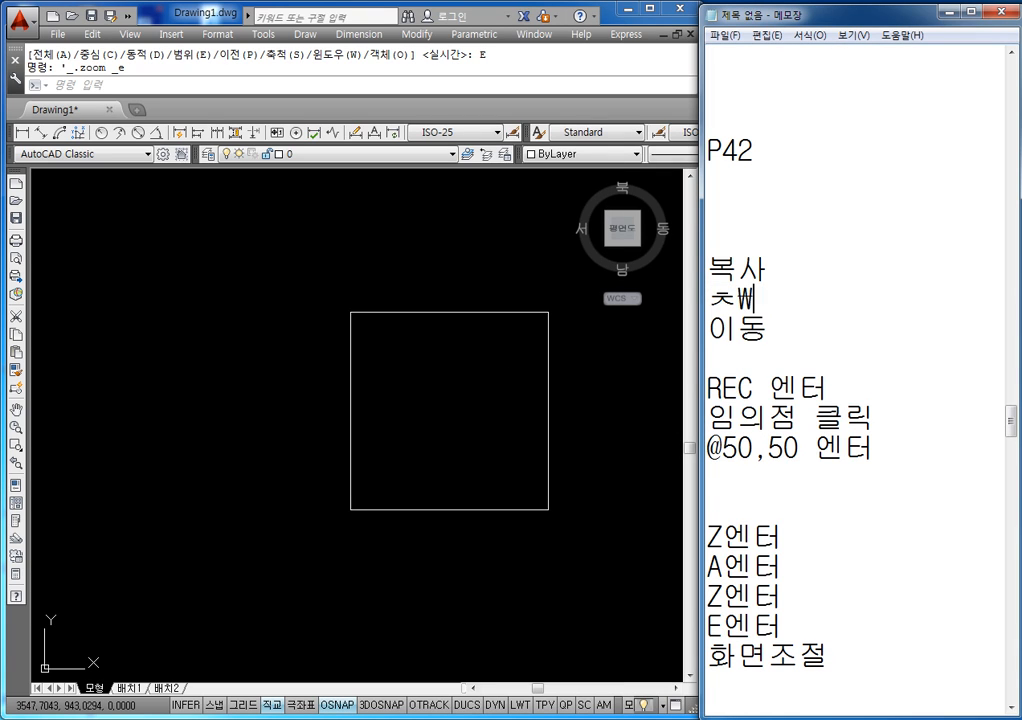
pyautogui.press('BackSpace')
pyautogui.write('C')
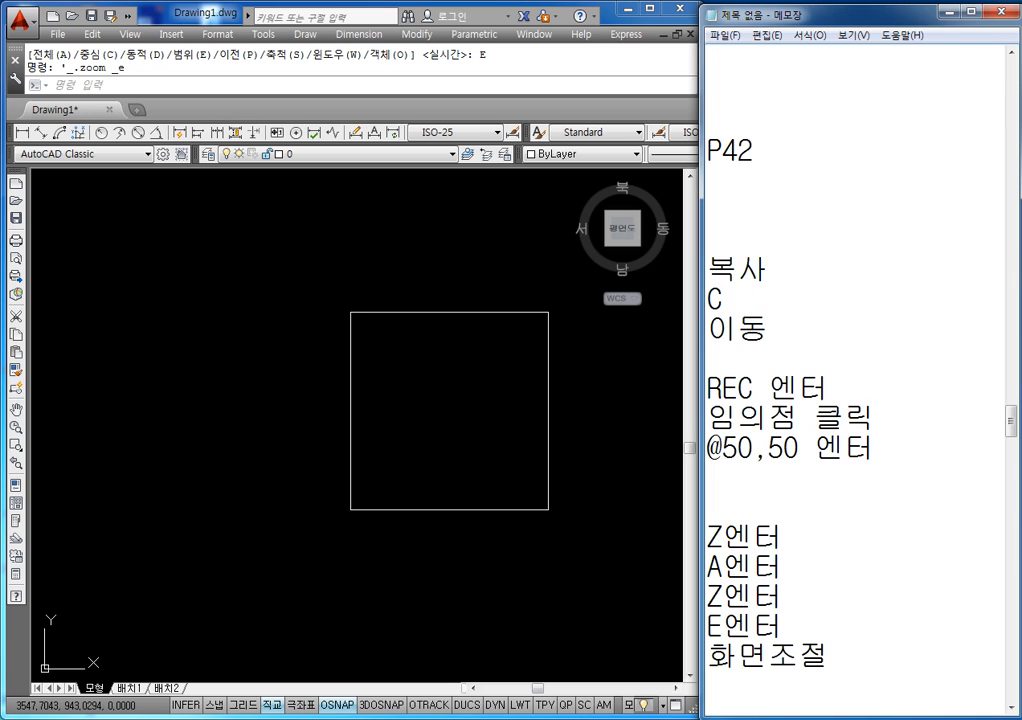
pyautogui.write('이')
pyautogui.write('/CP')
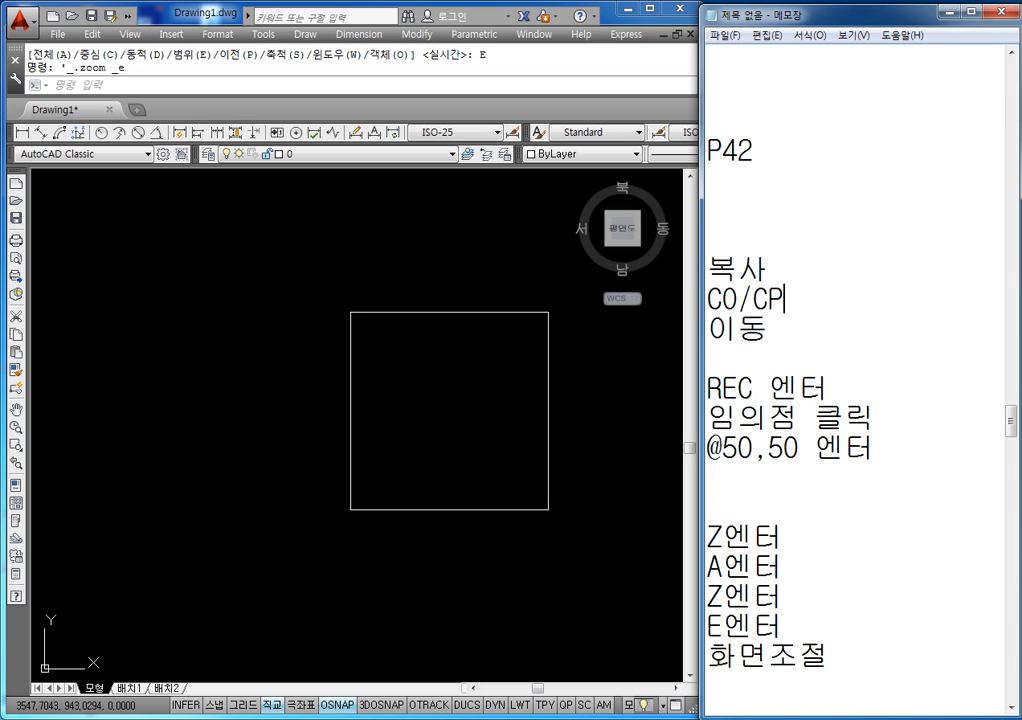
# - Add the line "원본 클릭 엔터" below "CO/CP" in the notes
pyautogui.press('Return')
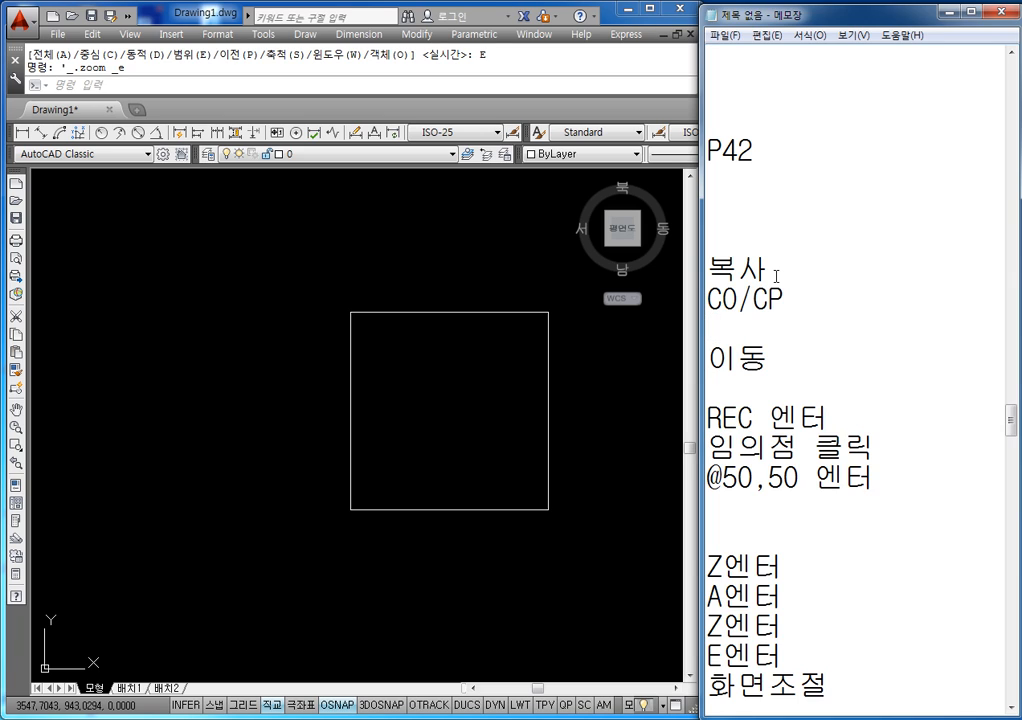
pyautogui.write('원본')
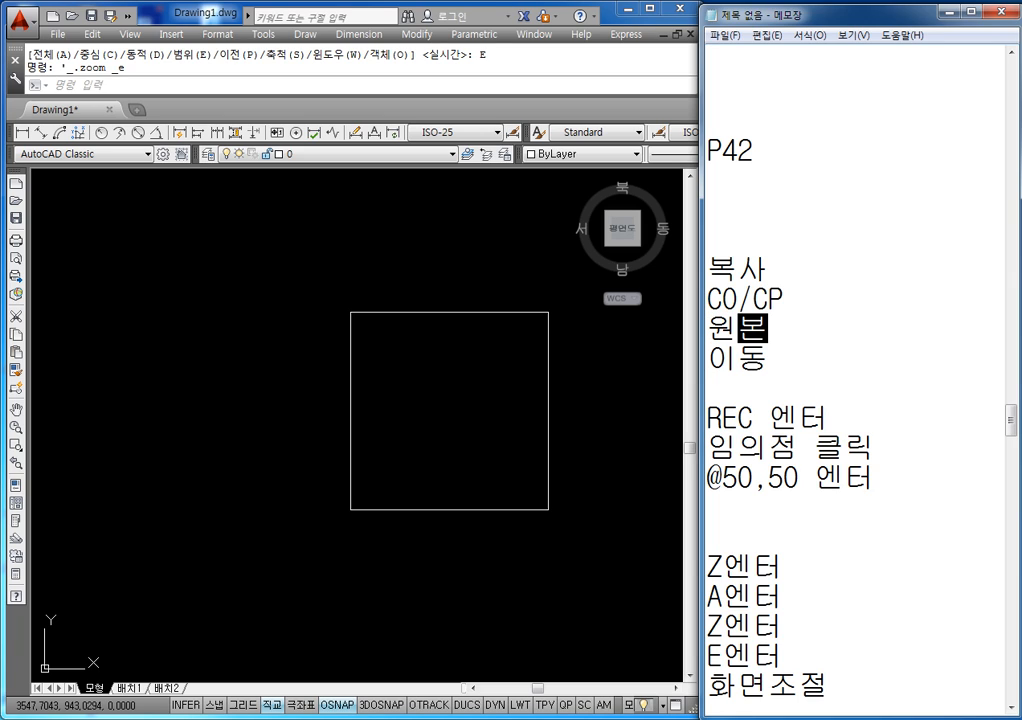
pyautogui.write('ㅋㅡㄹ')
pyautogui.press('BackSpace')
pyautogui.press('BackSpace')
pyautogui.press('BackSpace')
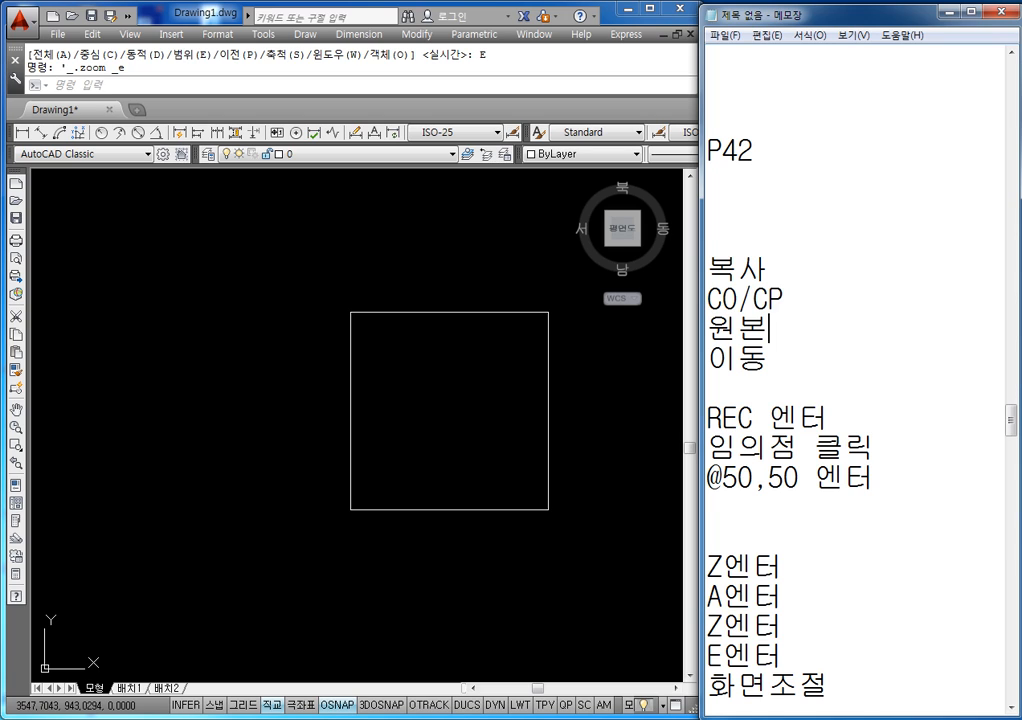
pyautogui.write('크ㄹㅣㄱ')
pyautogui.press('Return')
pyautogui.press('BackSpace')
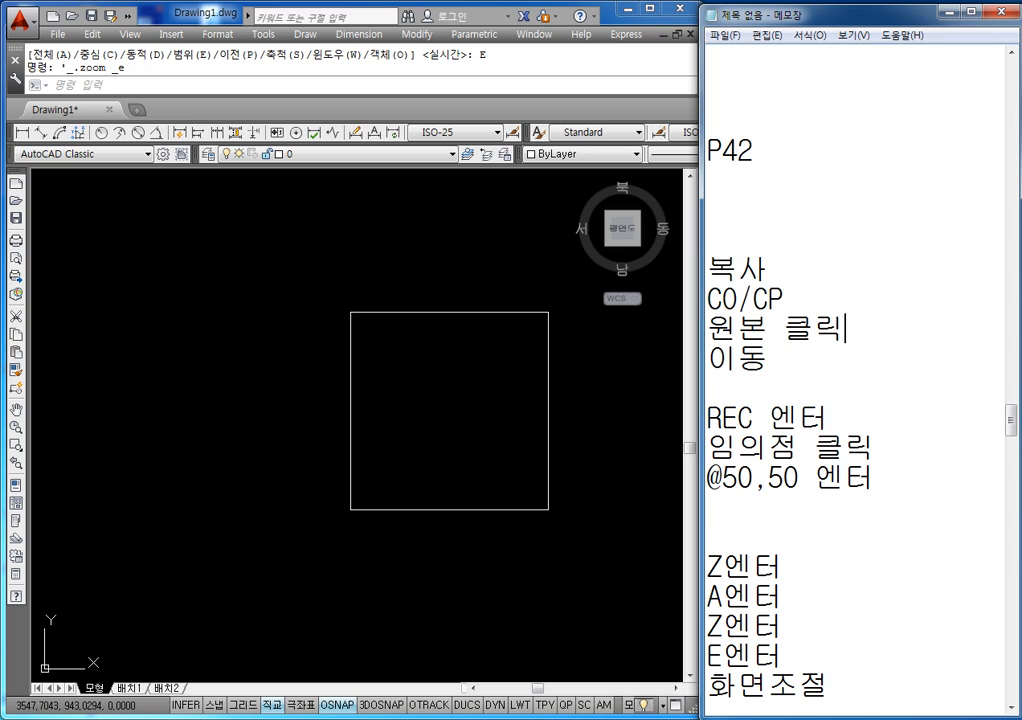
pyautogui.write('엔터')
# - Add the line "시작점 클릭" below "원본 클릭 엔터"
pyautogui.press('Return')
pyautogui.write('시작저')
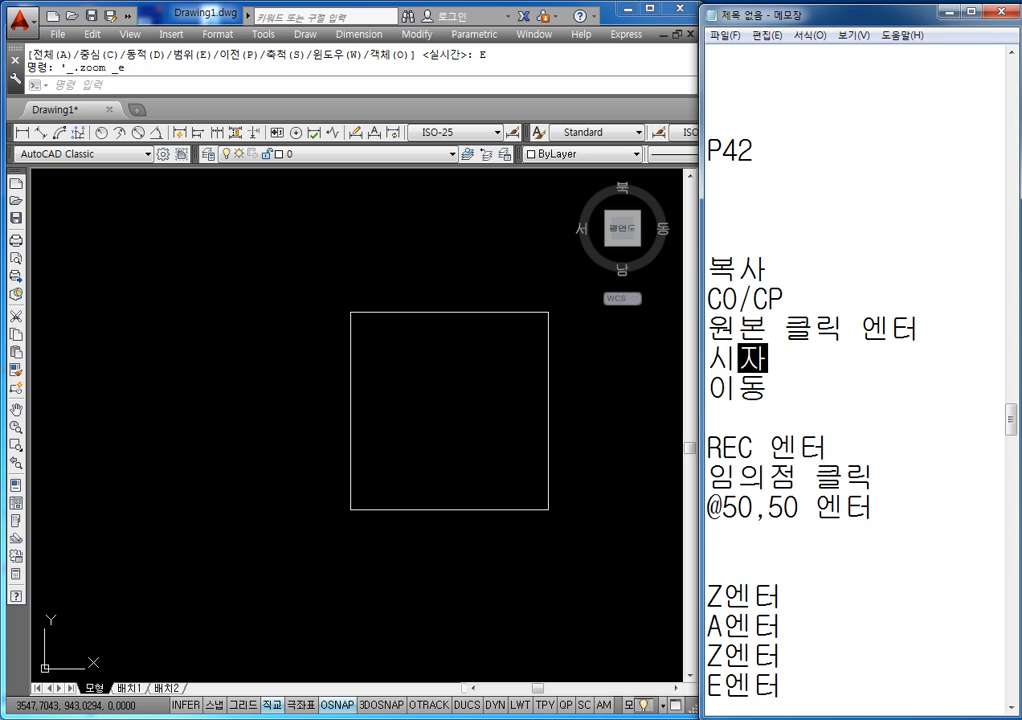
pyautogui.write('ㅁ 클릭')
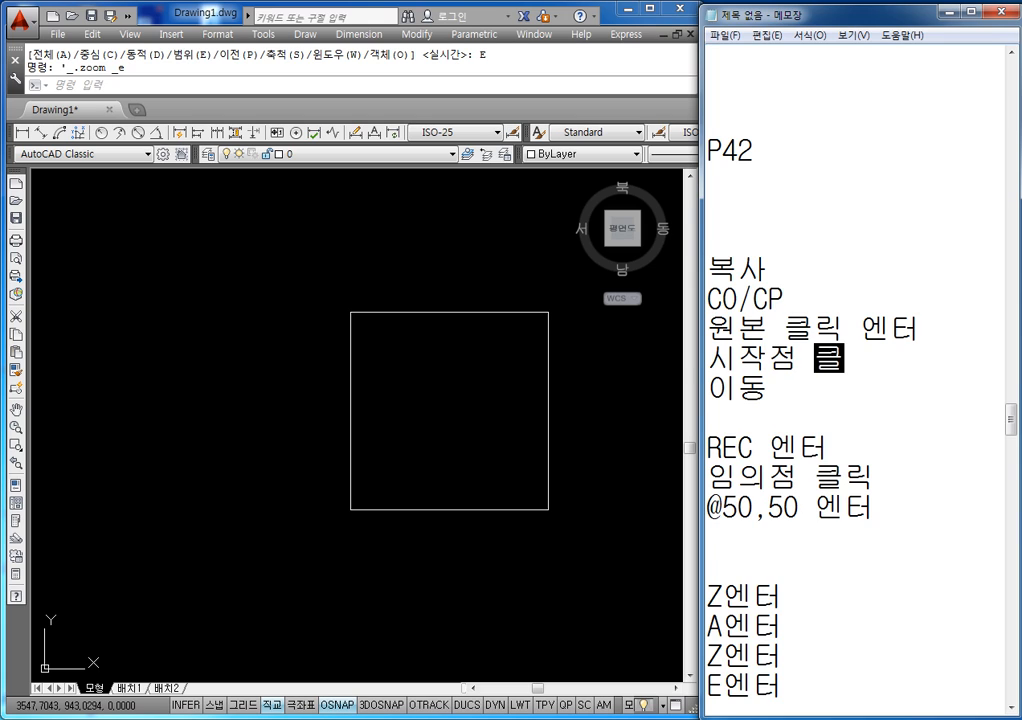
# - Add the line "이동할 끝점 클릭" below "시작점 클릭", followed by a blank line
pyautogui.press('Return')
pyautogui.write('끝서')
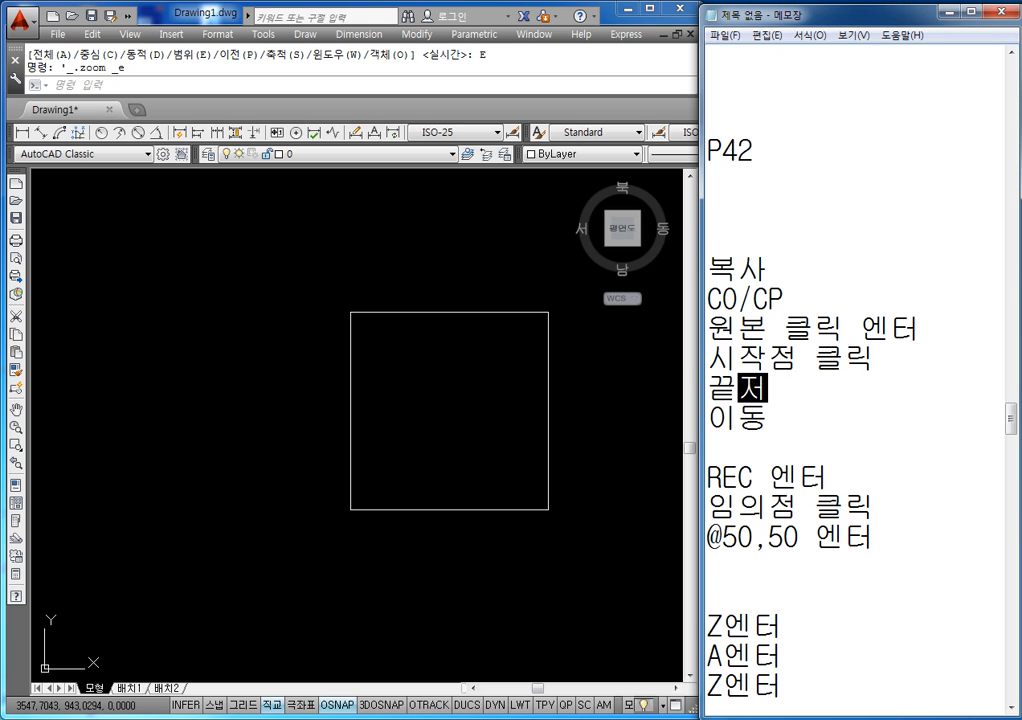
pyautogui.press('BackSpace')
pyautogui.press('BackSpace')
pyautogui.press('BackSpace')
pyautogui.write('이동할 ')
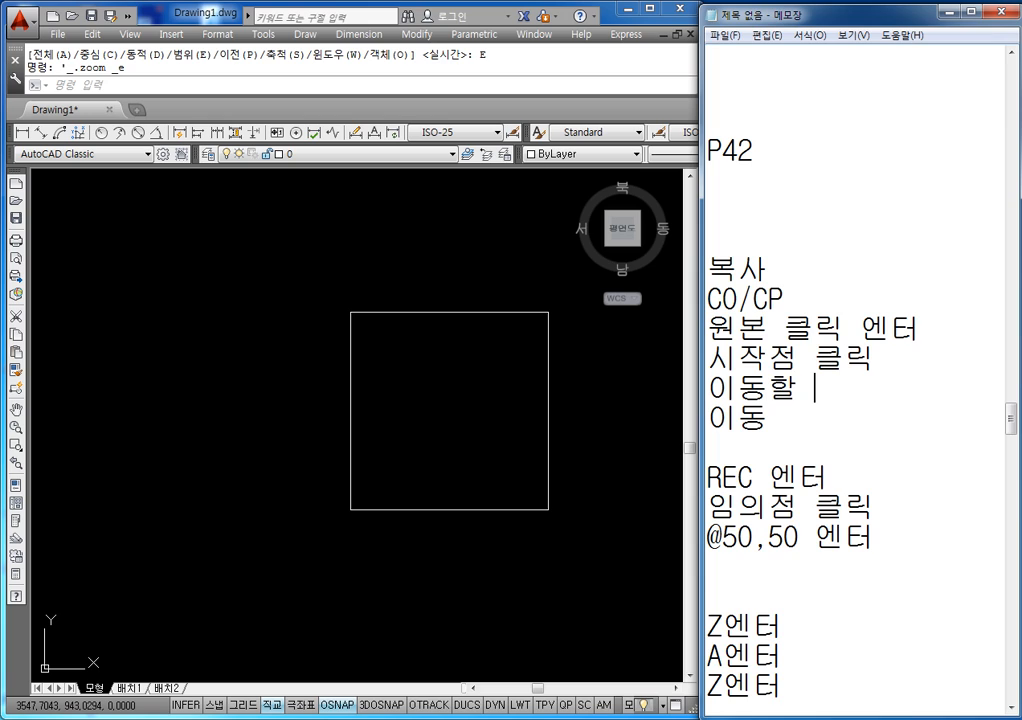
pyautogui.write('끝점')
pyautogui.press('BackSpace')
pyautogui.press('BackSpace')
pyautogui.press('BackSpace')
pyautogui.press('BackSpace')
pyautogui.write('끝점')
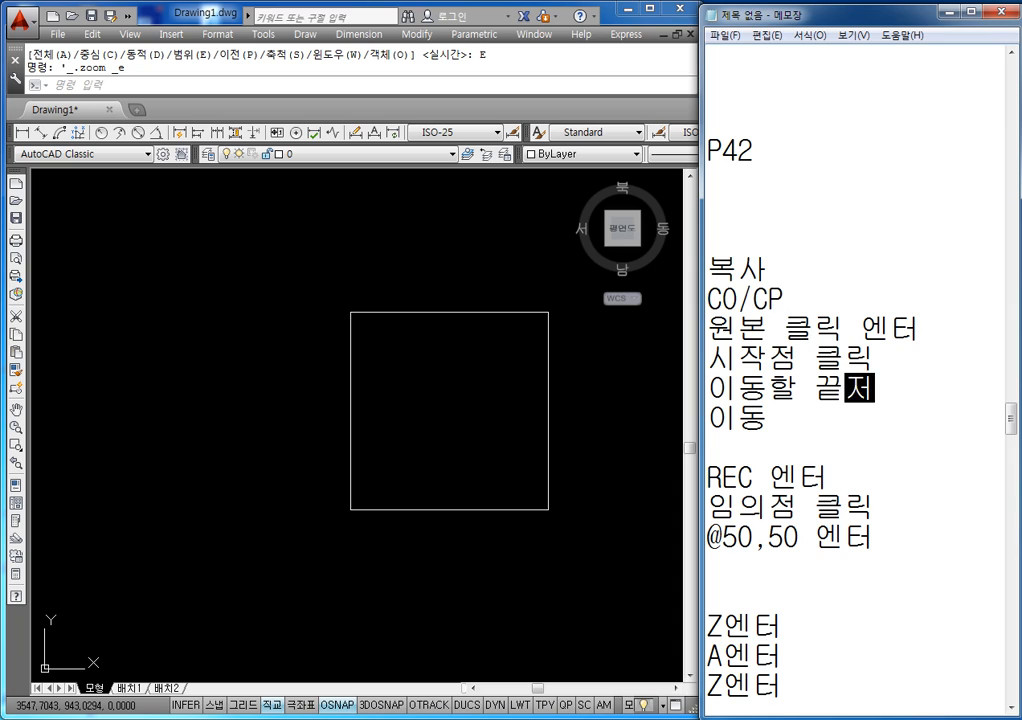
pyautogui.write(' 클릭')
pyautogui.press('Return')
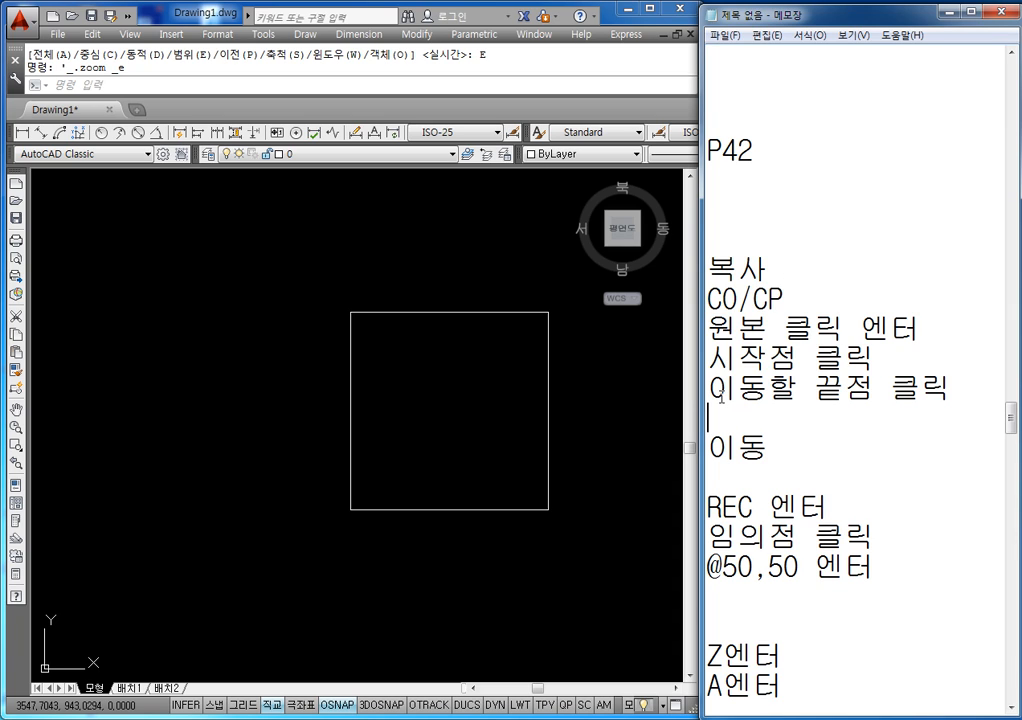
# - In AutoCAD, start the Copy command (CO) on the square, using its lower-left corner as the base point
pyautogui.click(388, 377)
pyautogui.press('Escape')
pyautogui.press('Escape')
pyautogui.write('CPO')
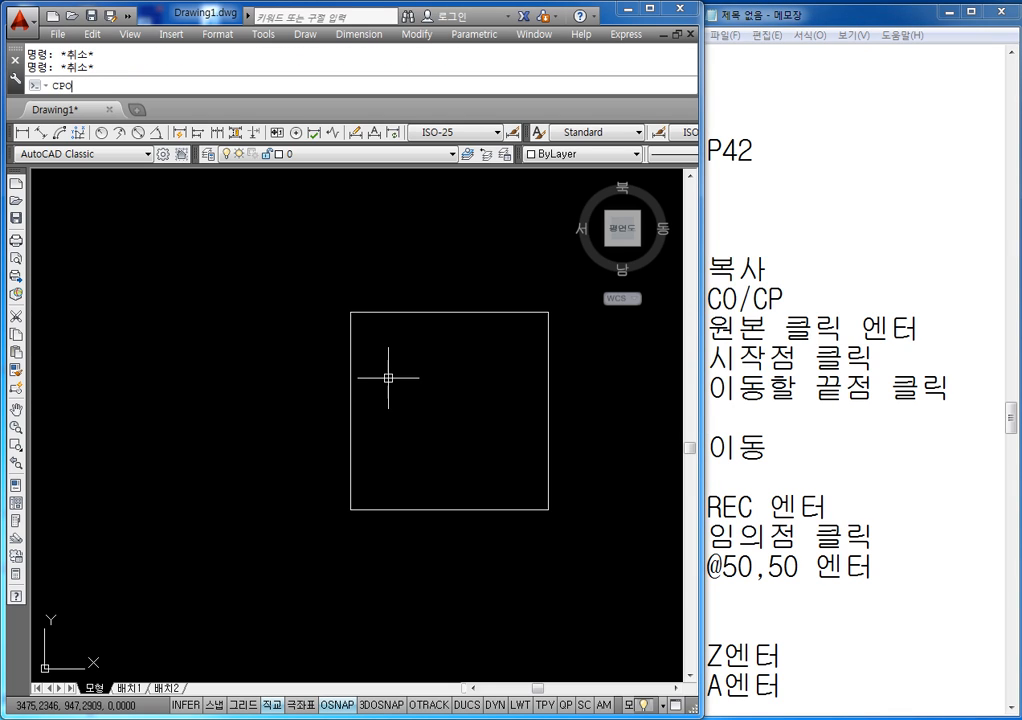
pyautogui.press('BackSpace')
pyautogui.press('BackSpace')
pyautogui.write('O')
pyautogui.press('Return')
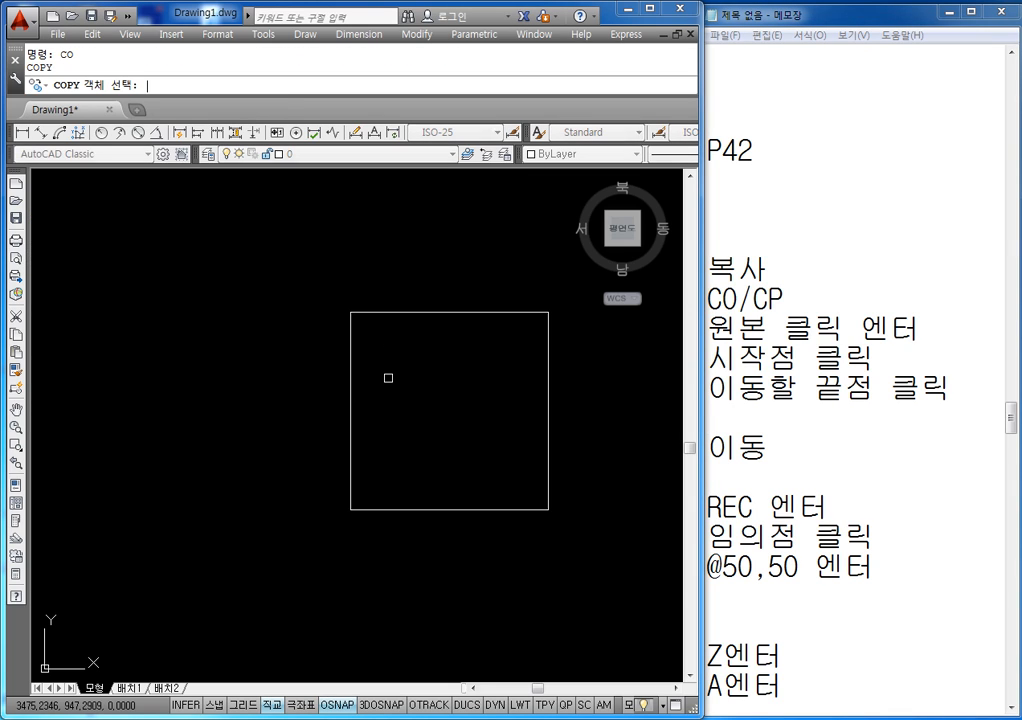
pyautogui.click(395, 312)
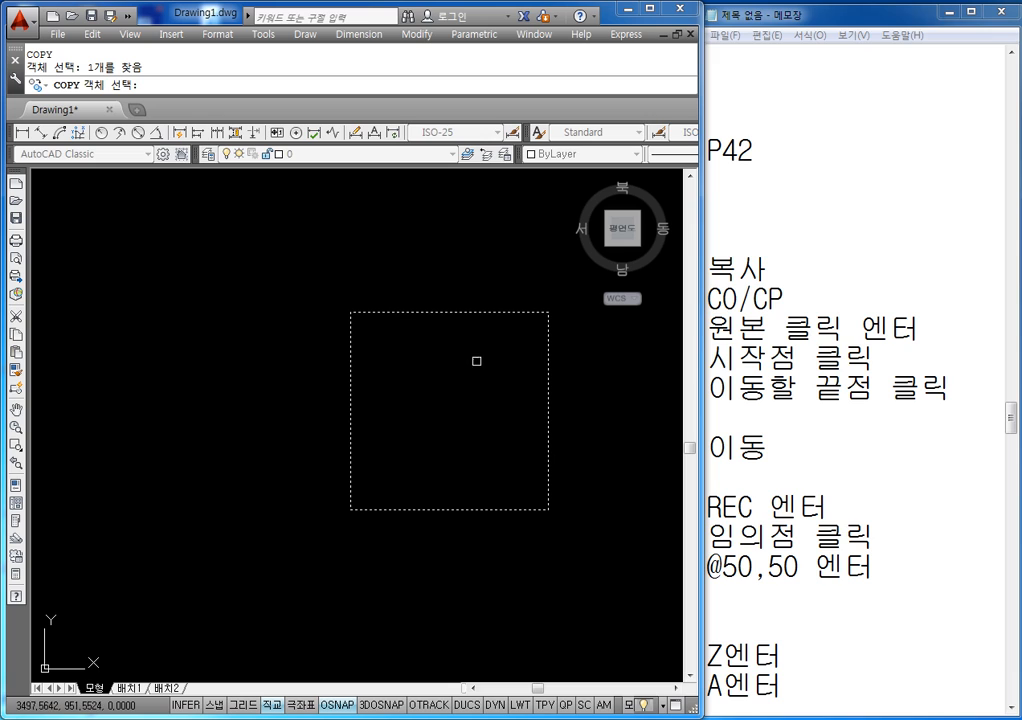
pyautogui.press('Return')
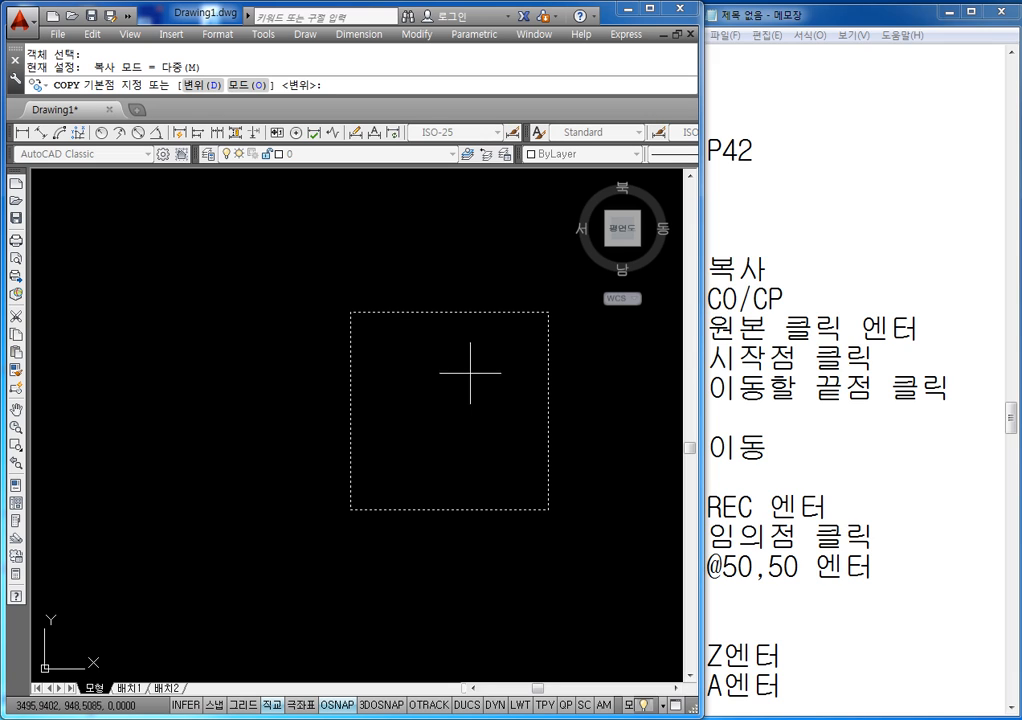
pyautogui.click(351, 509)
# - Turn ortho mode off and place the first copy freely above and to the right of the original square
pyautogui.scroll(-4, 252, 433)
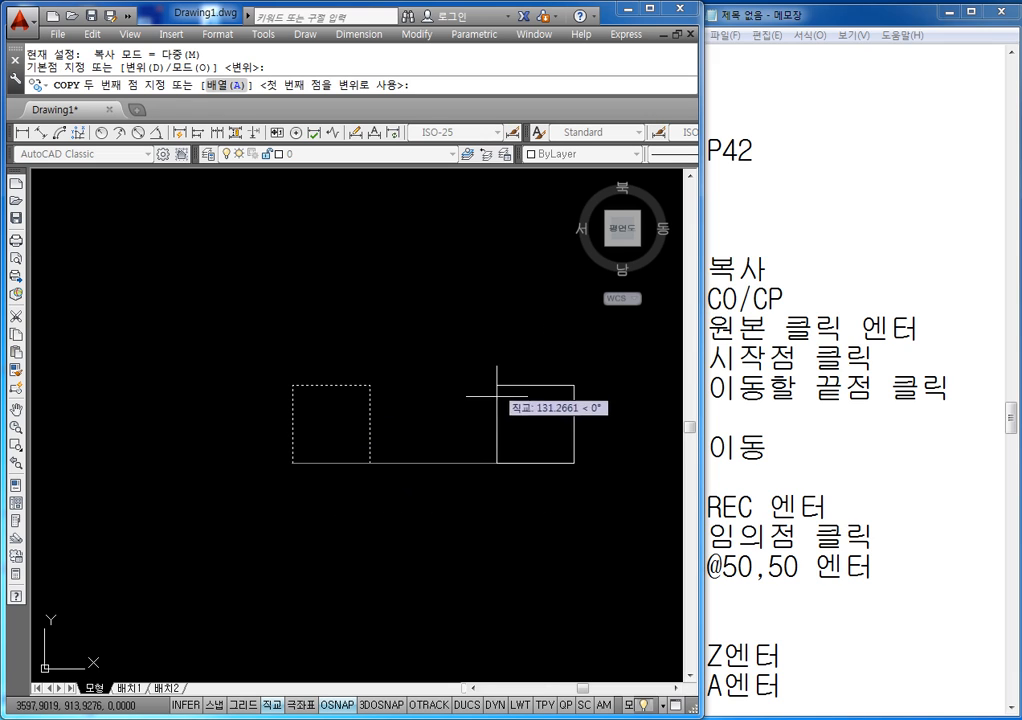
pyautogui.press('F8')
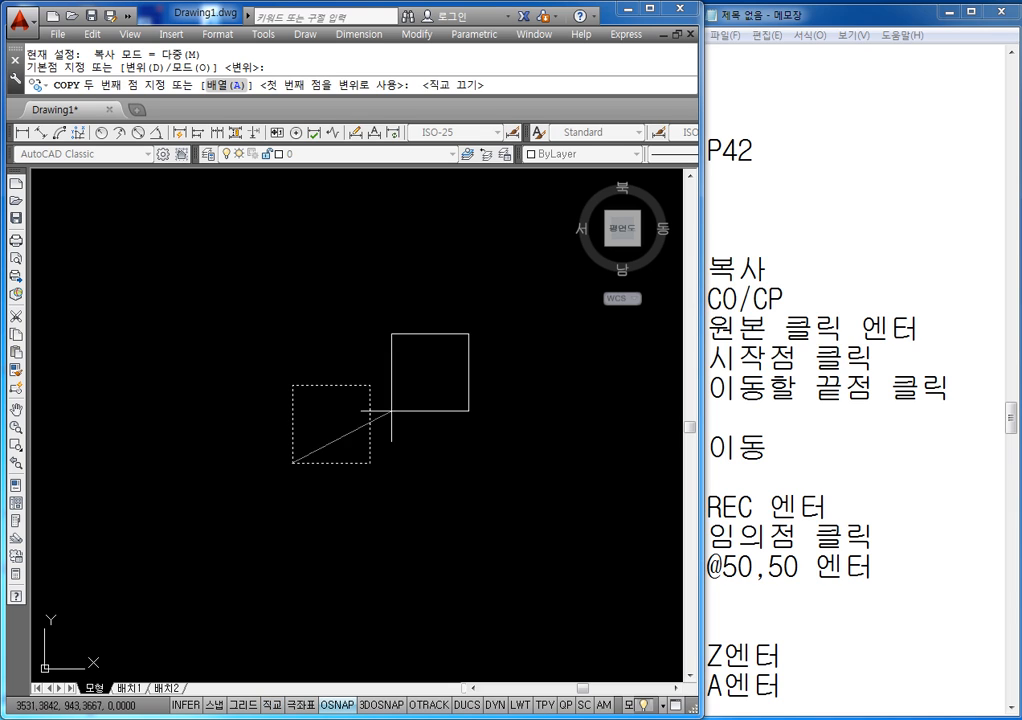
pyautogui.moveTo(447, 412); pyautogui.dragTo(375, 439, button='middle')
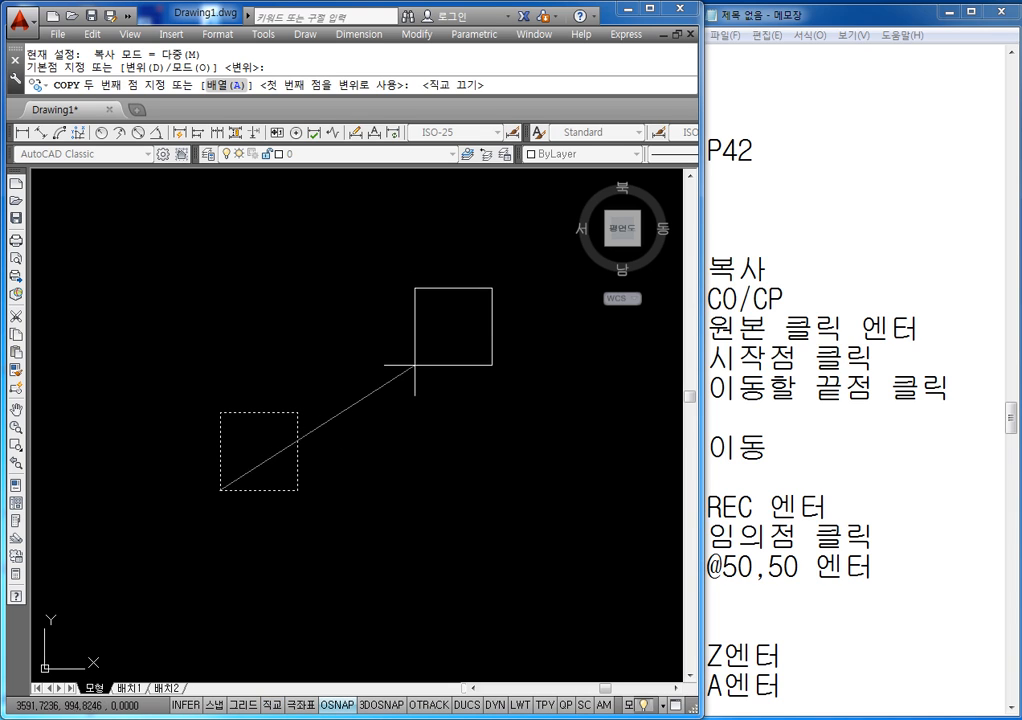
pyautogui.click(415, 366)
# - Place five more copies of the square to the right of the original and end the Copy command
pyautogui.moveTo(525, 422); pyautogui.dragTo(449, 335, button='middle')
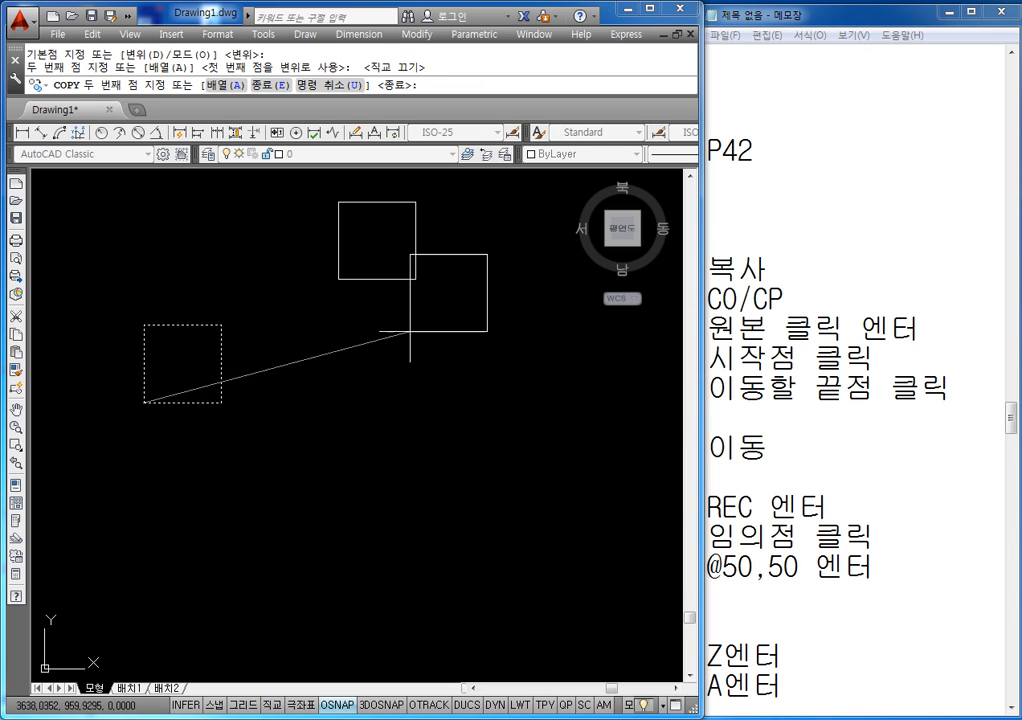
pyautogui.click(363, 410)
pyautogui.click(354, 527)
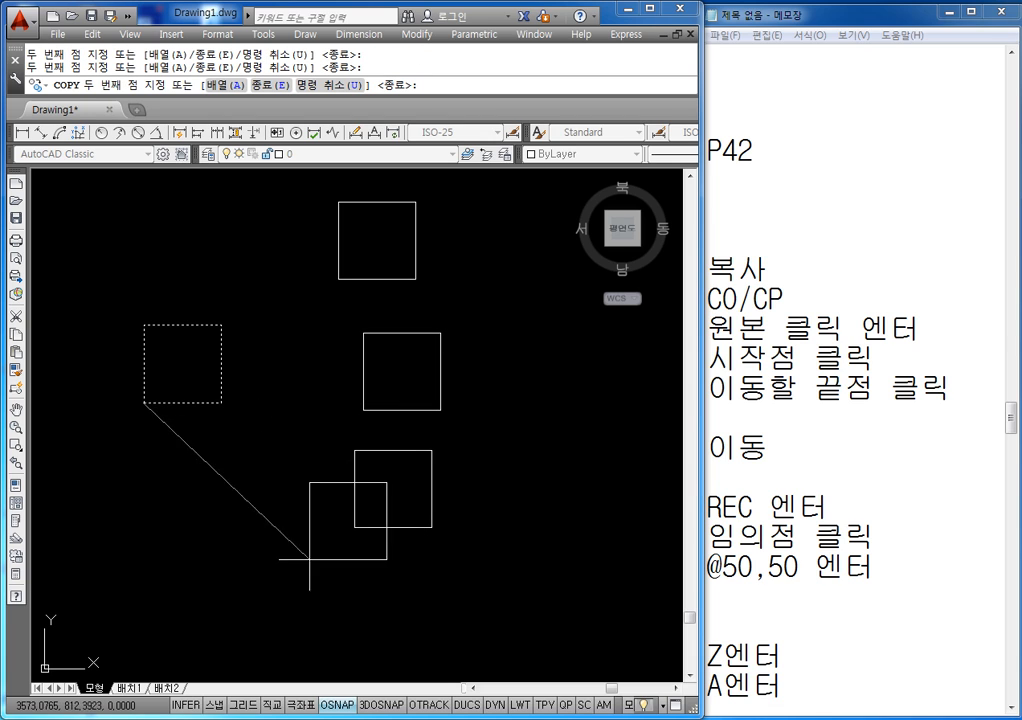
pyautogui.click(490, 494)
pyautogui.click(483, 393)
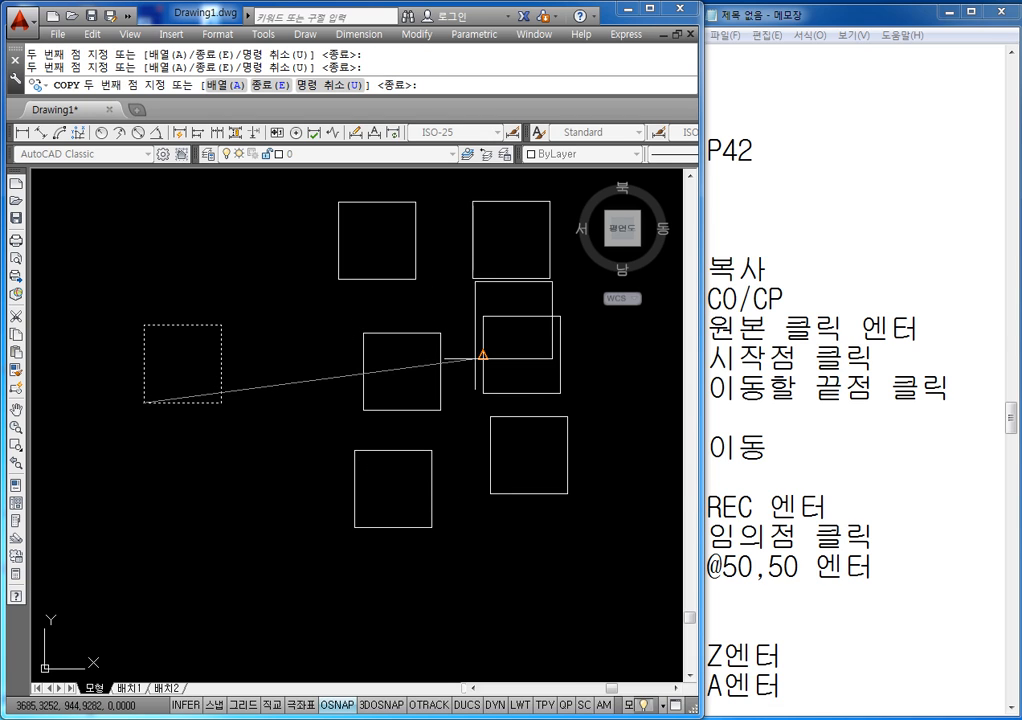
pyautogui.press('Escape')
pyautogui.scroll(-4, 475, 355)
pyautogui.click(731, 398)
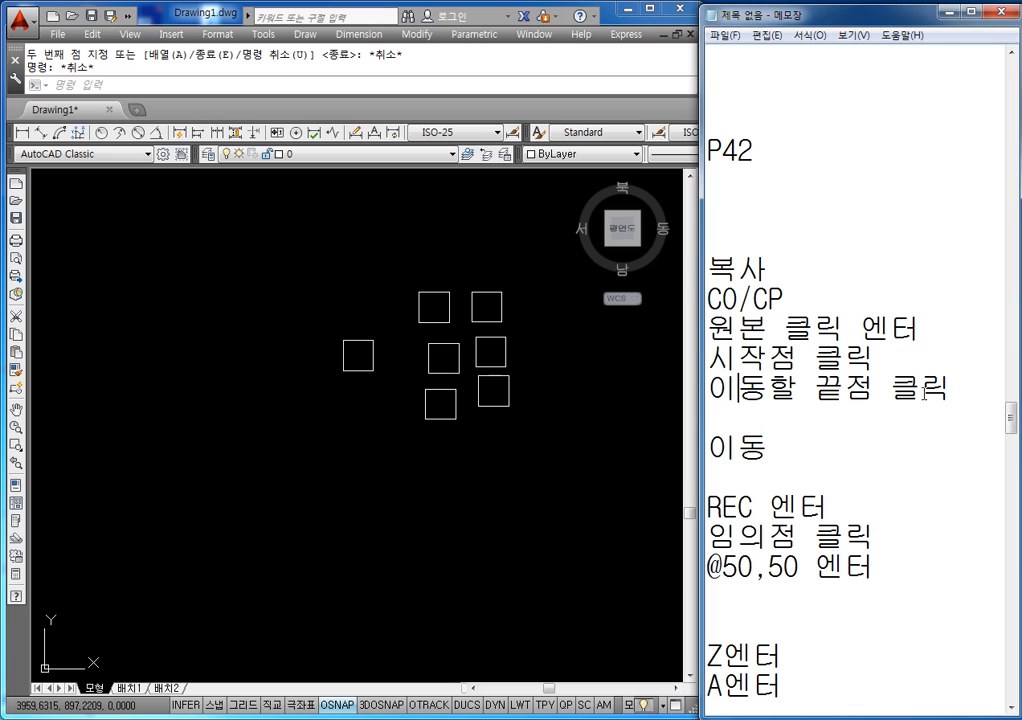
pyautogui.press('Return')
pyautogui.press('Return')
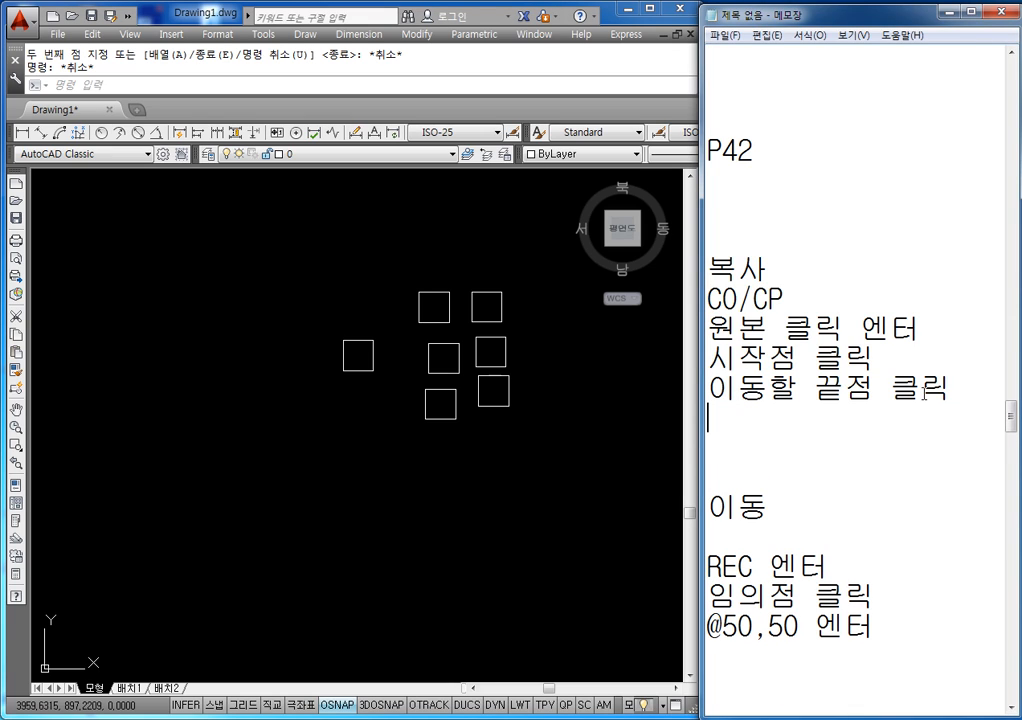
pyautogui.write('@200,20')
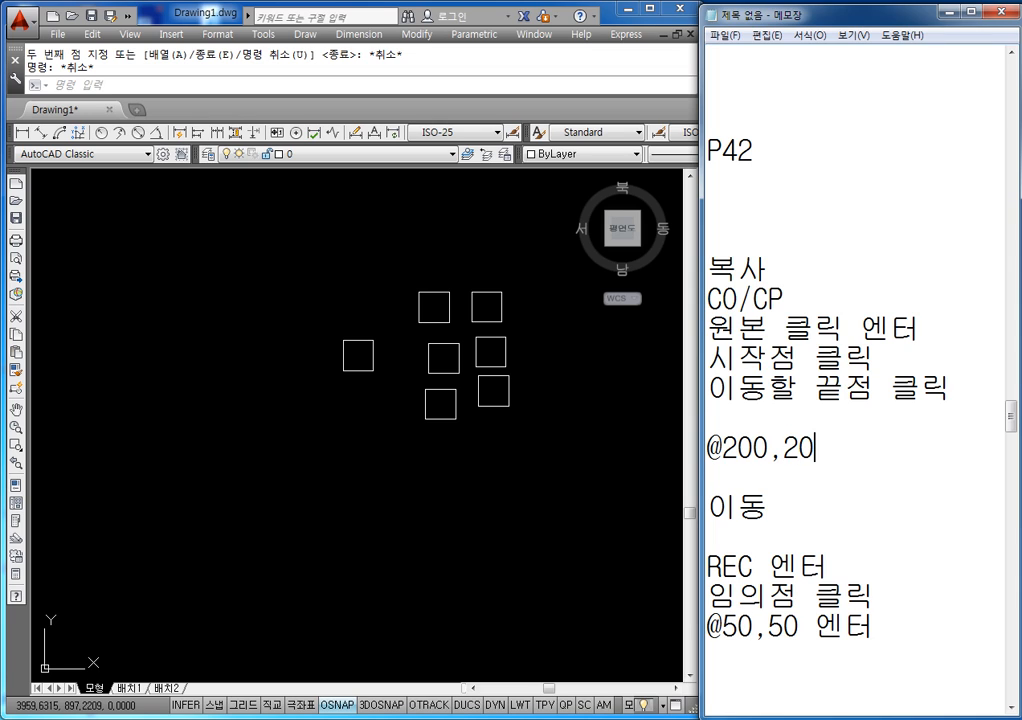
pyautogui.write('0 WHK')
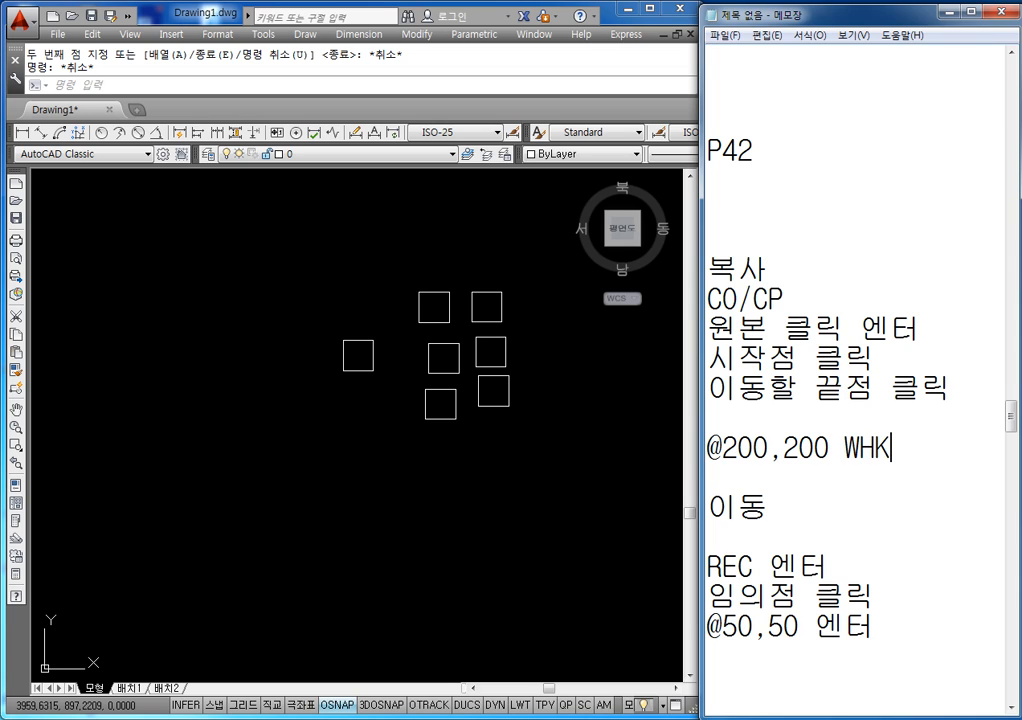
pyautogui.press('BackSpace')
pyautogui.press('BackSpace')
pyautogui.press('BackSpace')
pyautogui.press('Hangul')
pyautogui.write('좌푱')
pyautogui.write('입력')
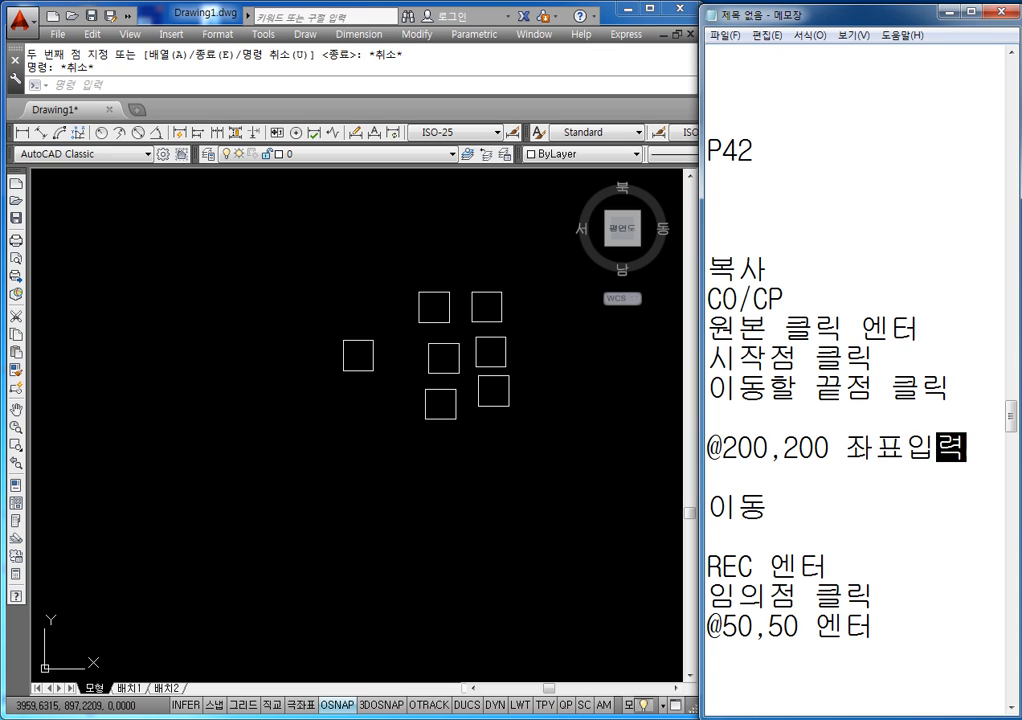
pyautogui.press('Return')
# - In AutoCAD, start the Copy command (CO) on the upper-right square of the group
pyautogui.click(503, 425)
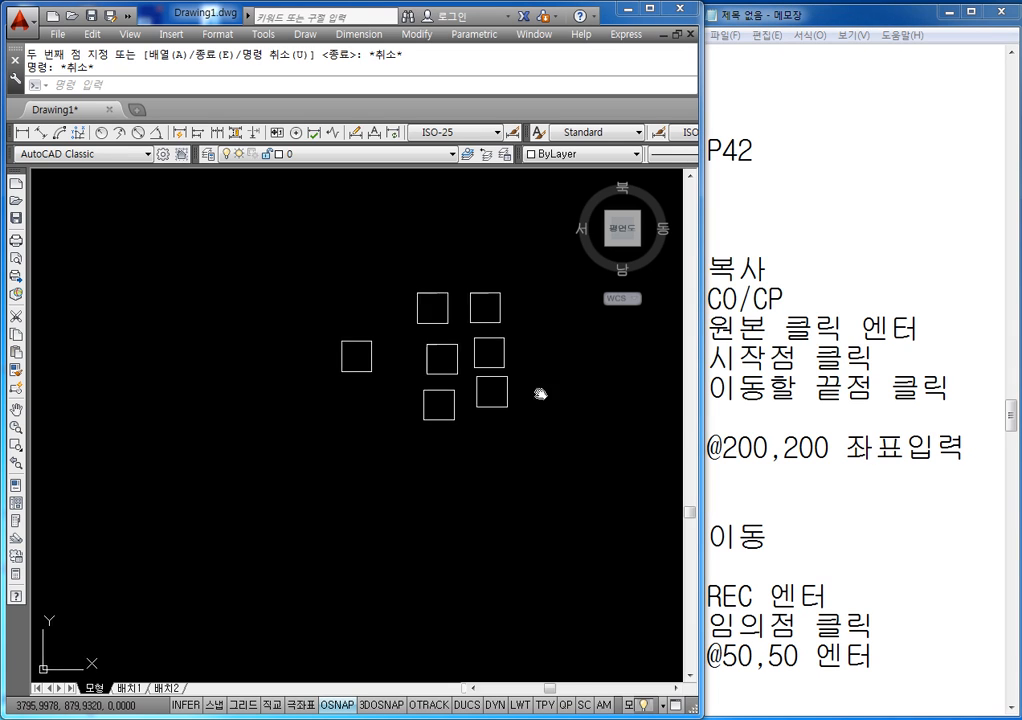
pyautogui.middleClick(487, 417)
pyautogui.middleClick(487, 417)
pyautogui.moveTo(541, 395)
pyautogui.mouseDown(button='middle')
pyautogui.moveTo(487, 417)
pyautogui.moveTo(429, 399)
pyautogui.mouseUp(button='middle')
pyautogui.press('Escape')
pyautogui.scroll(-3, 473, 401)
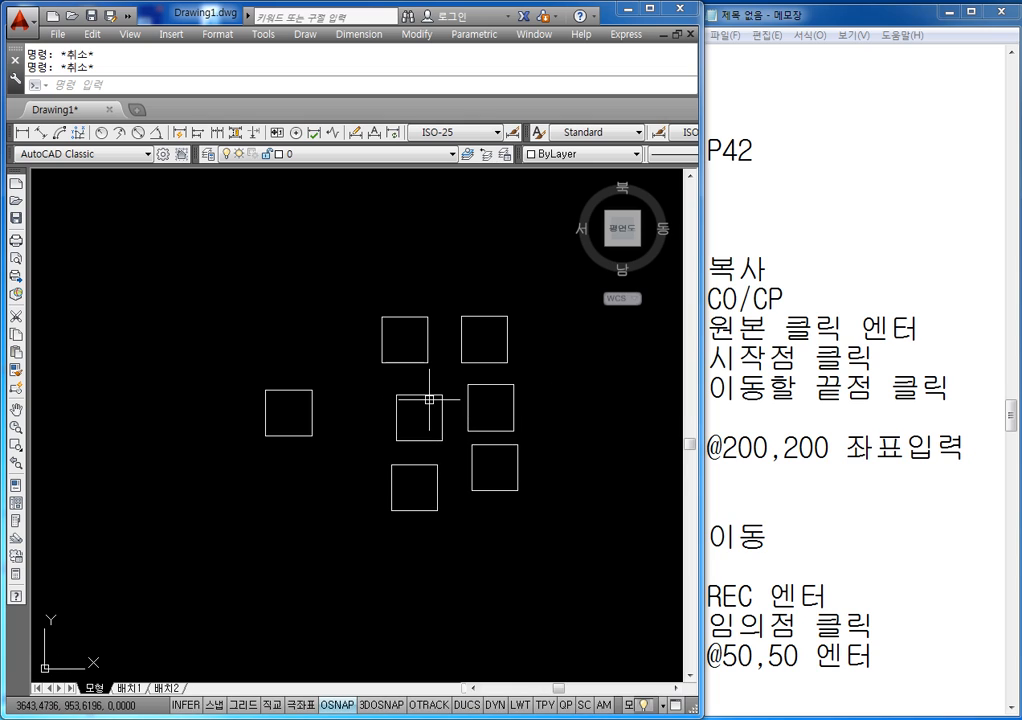
pyautogui.write('r')
pyautogui.press('Escape')
pyautogui.press('Escape')
pyautogui.write('co')
pyautogui.press('Return')
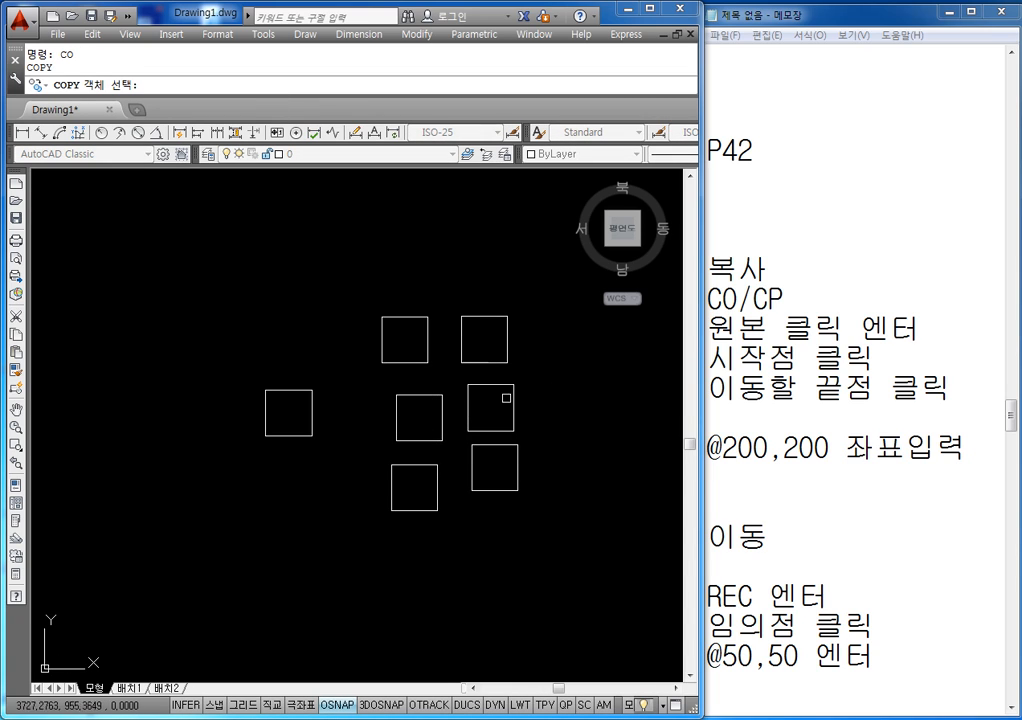
pyautogui.moveTo(489, 347); pyautogui.dragTo(454, 351, button='middle')
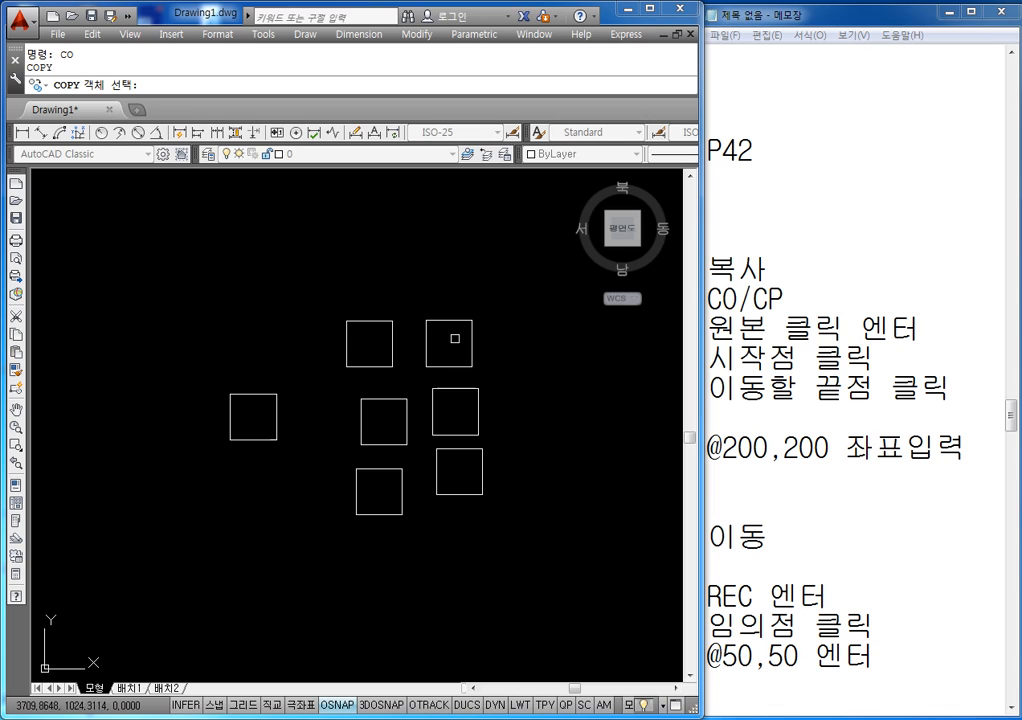
pyautogui.click(455, 320)
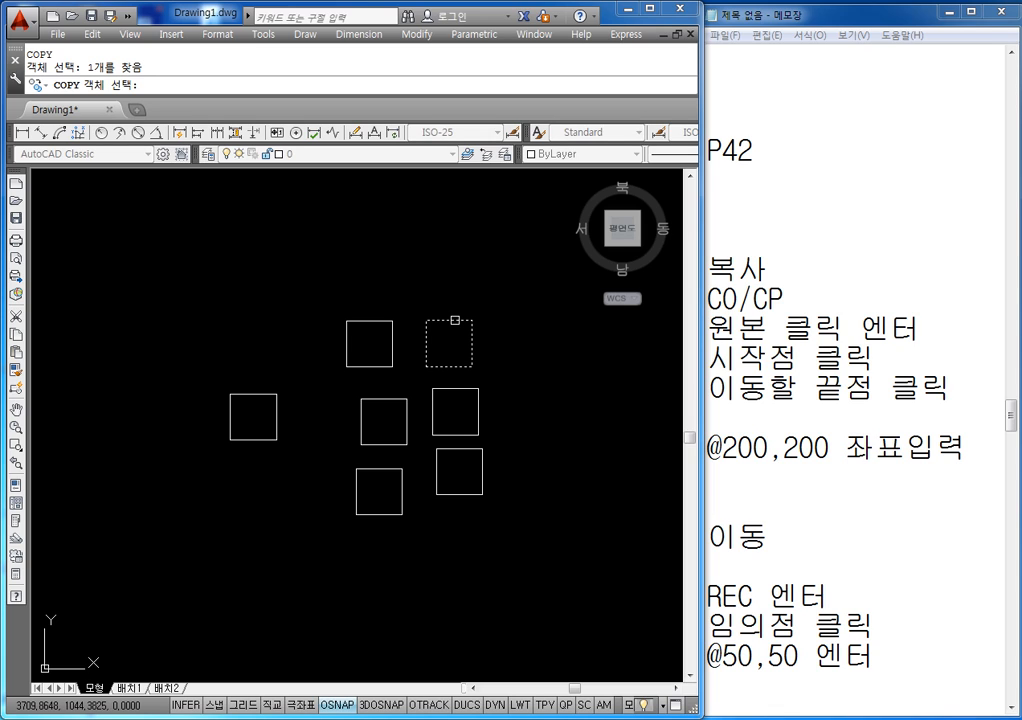
pyautogui.press('Return')
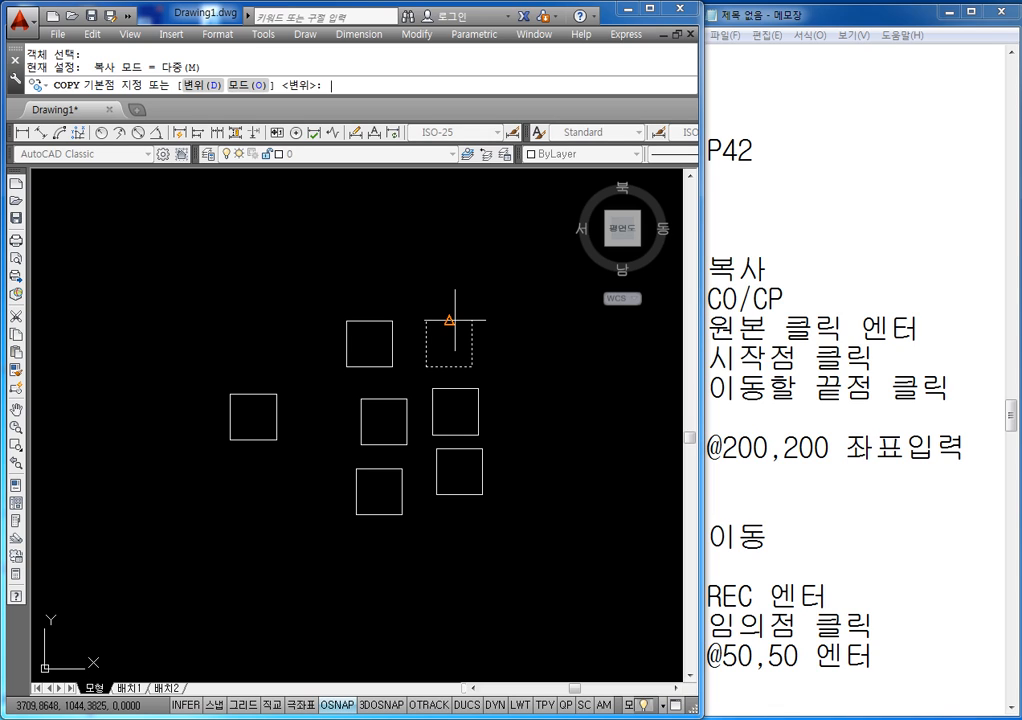
pyautogui.click(426, 367)
pyautogui.write('@200,20')
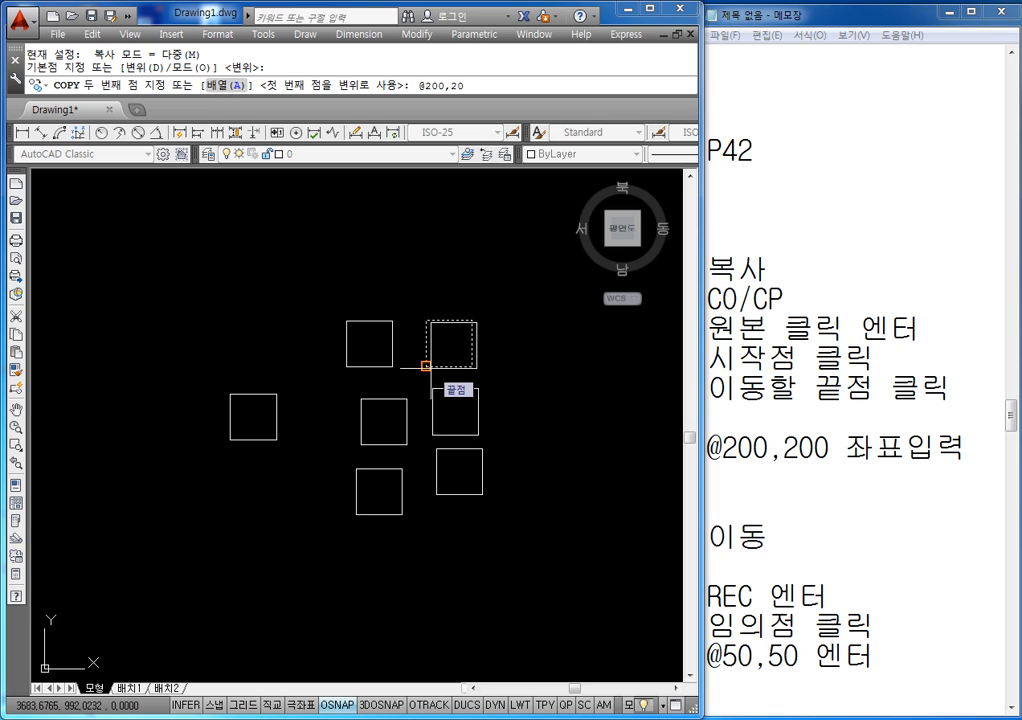
pyautogui.write('0')
pyautogui.press('Return')
pyautogui.scroll(-4, 468, 337)
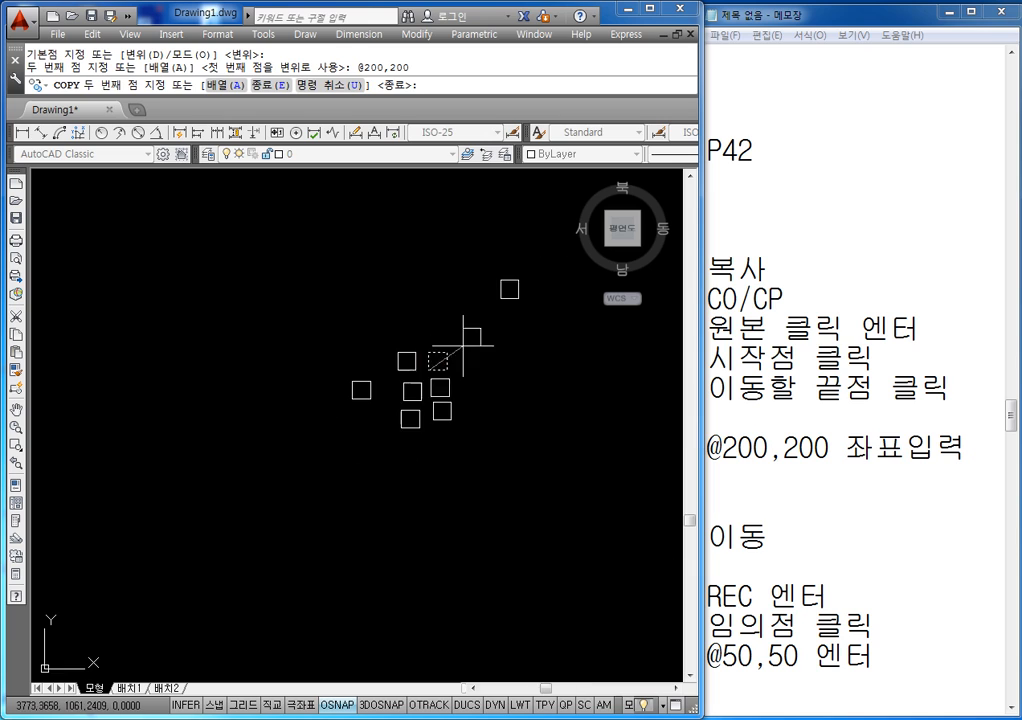
pyautogui.press('Escape')
pyautogui.press('Escape')
# - Highlight the source square and its new copy in turn to compare their positions, clearing the selection each time
pyautogui.scroll(4, 368, 402)
pyautogui.click(376, 376)
pyautogui.click(351, 393)
pyautogui.press('Escape')
pyautogui.click(537, 193)
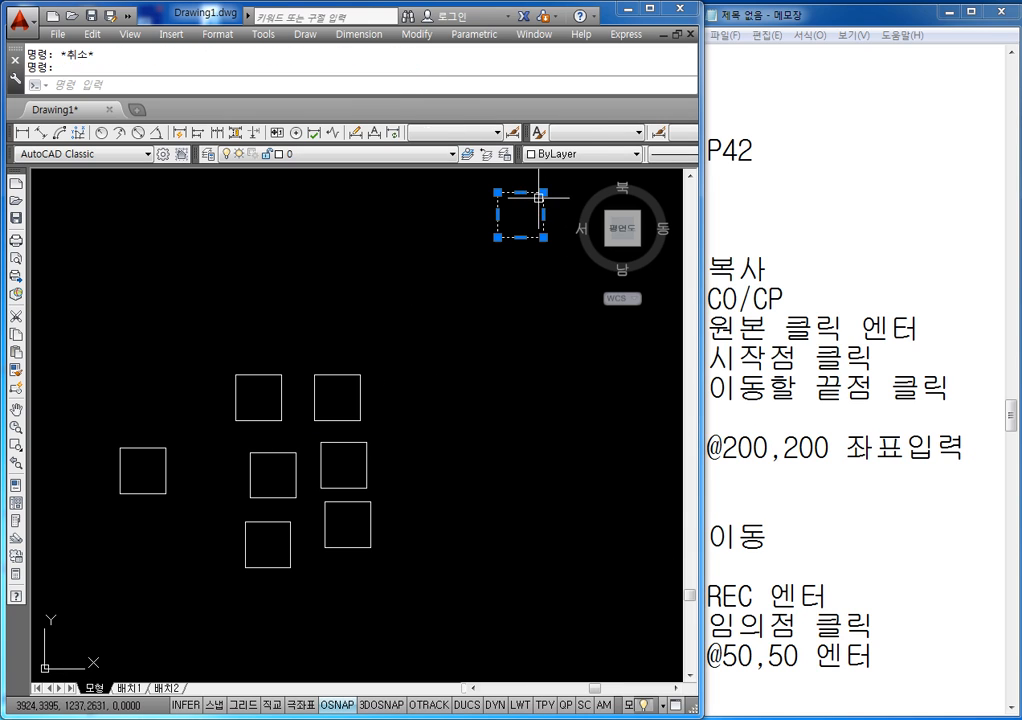
pyautogui.click(473, 267)
pyautogui.press('Escape')
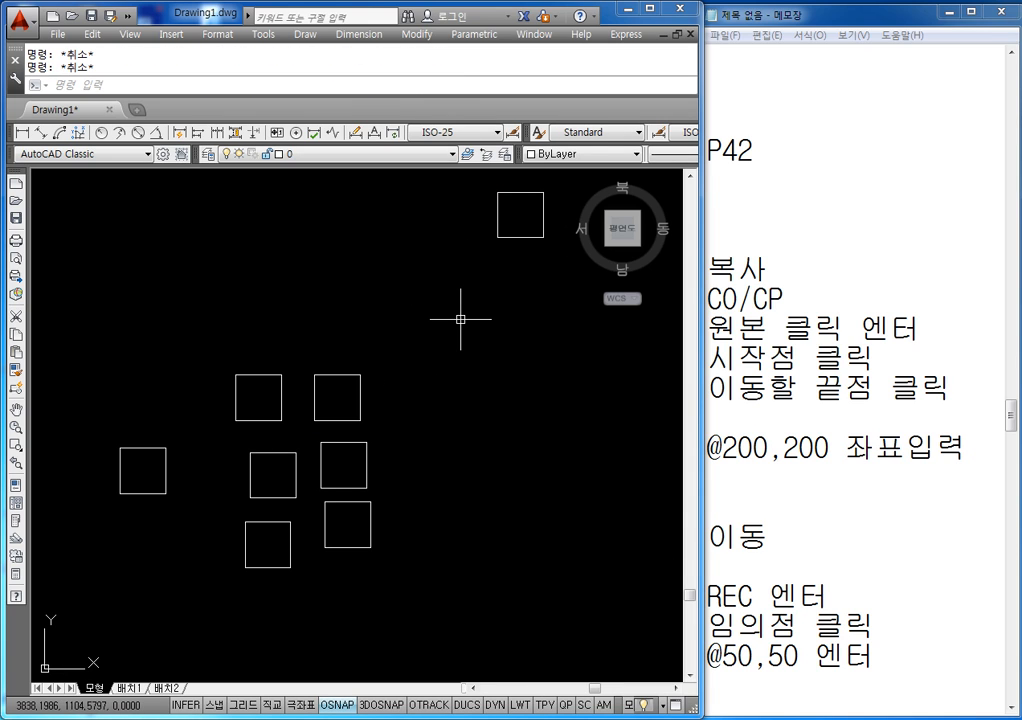
pyautogui.scroll(-2, 458, 333)
pyautogui.scroll(1, 455, 336)
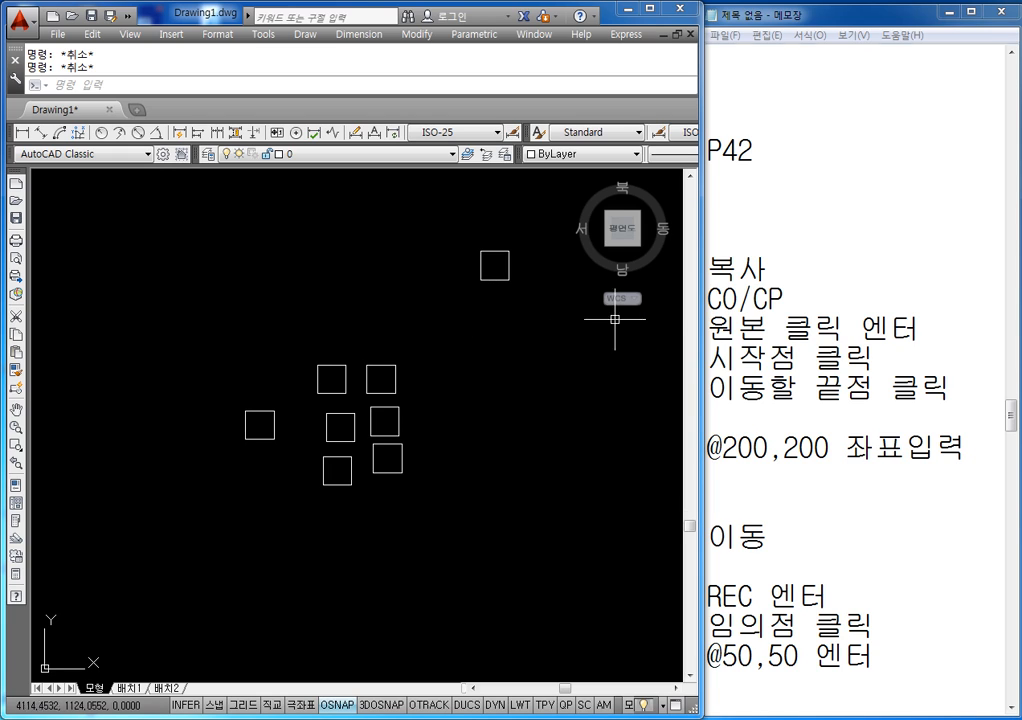
# - In Notepad, remove the extra blank line above "이동" and add "M 엔터" beneath it, followed by blank space
pyautogui.click(790, 508)
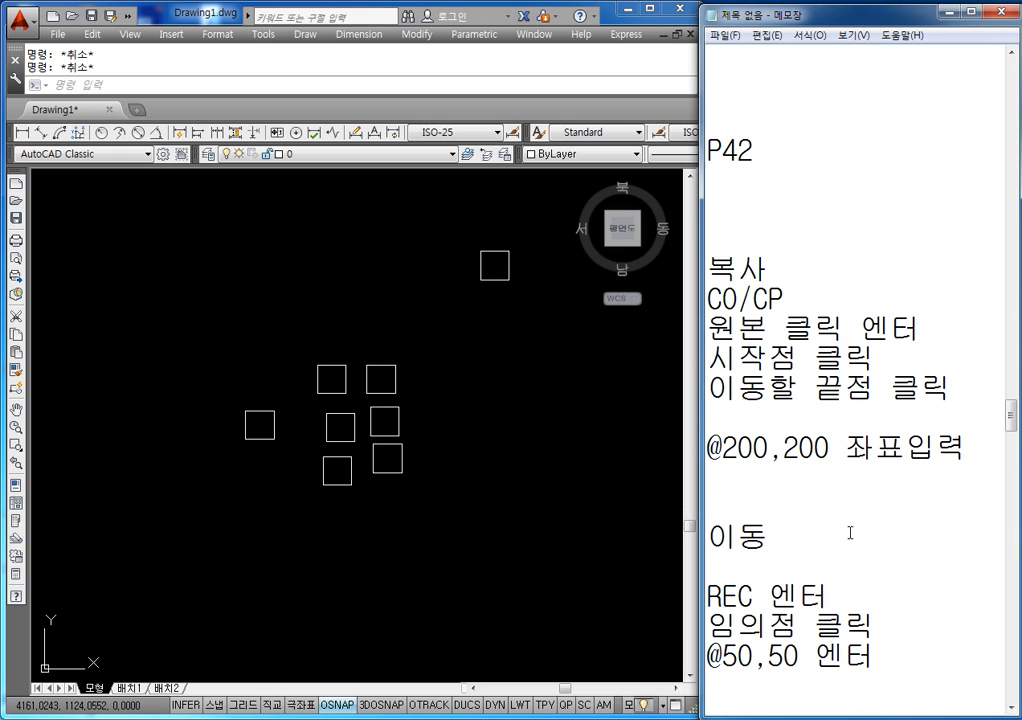
pyautogui.press('Delete')
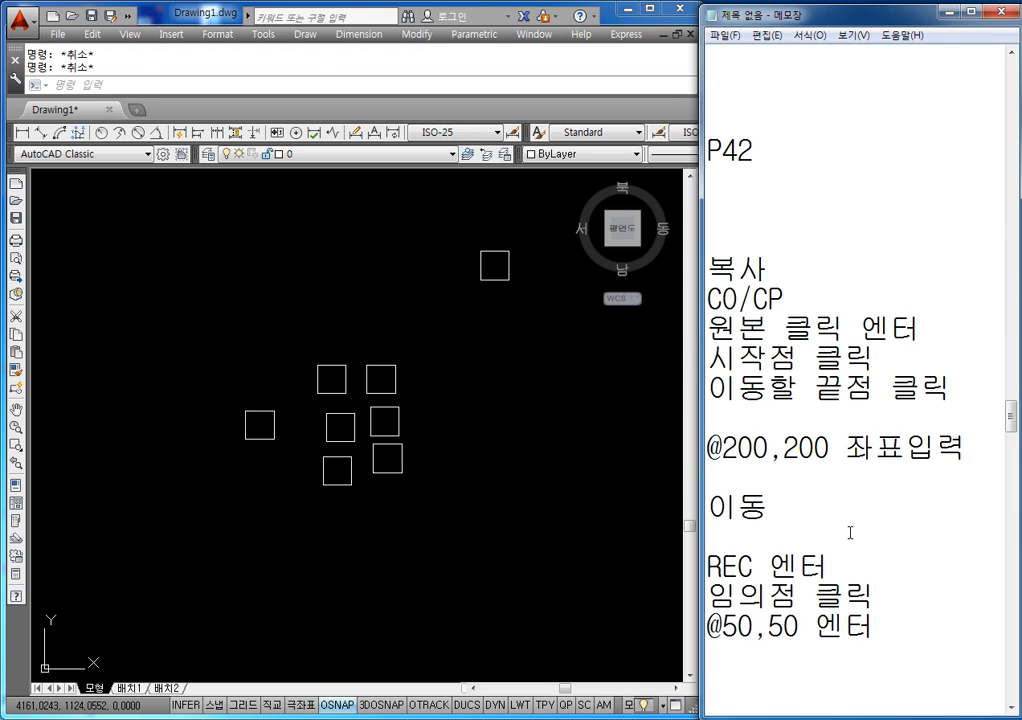
pyautogui.press('End')
pyautogui.press('Return')
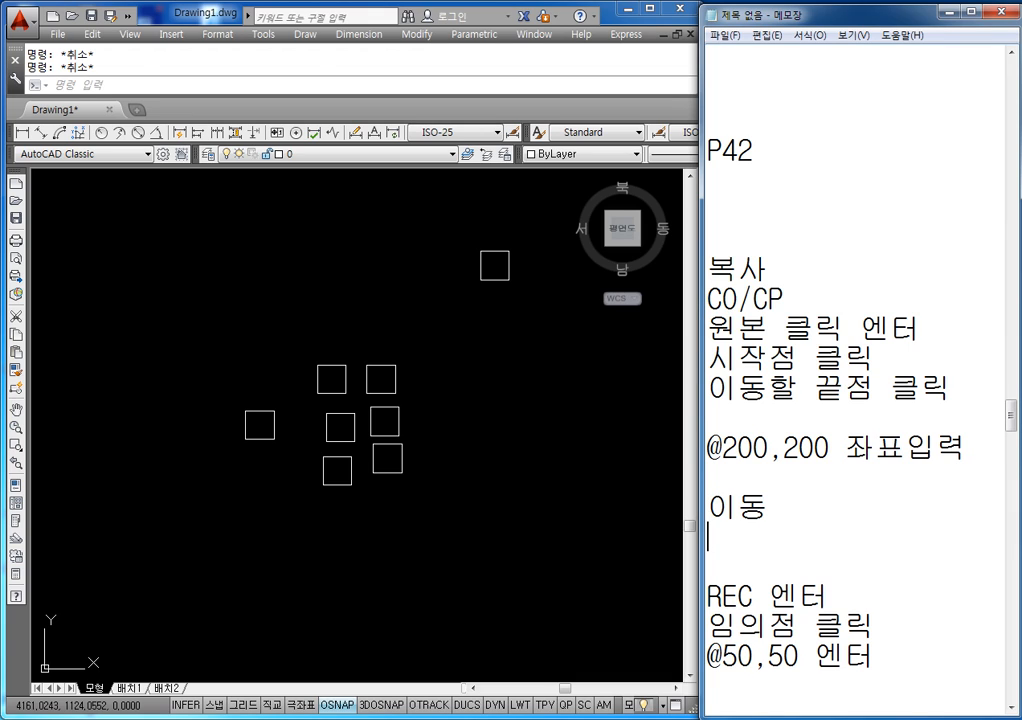
pyautogui.write('M 엔터')
pyautogui.press('Return')
pyautogui.press('Return')
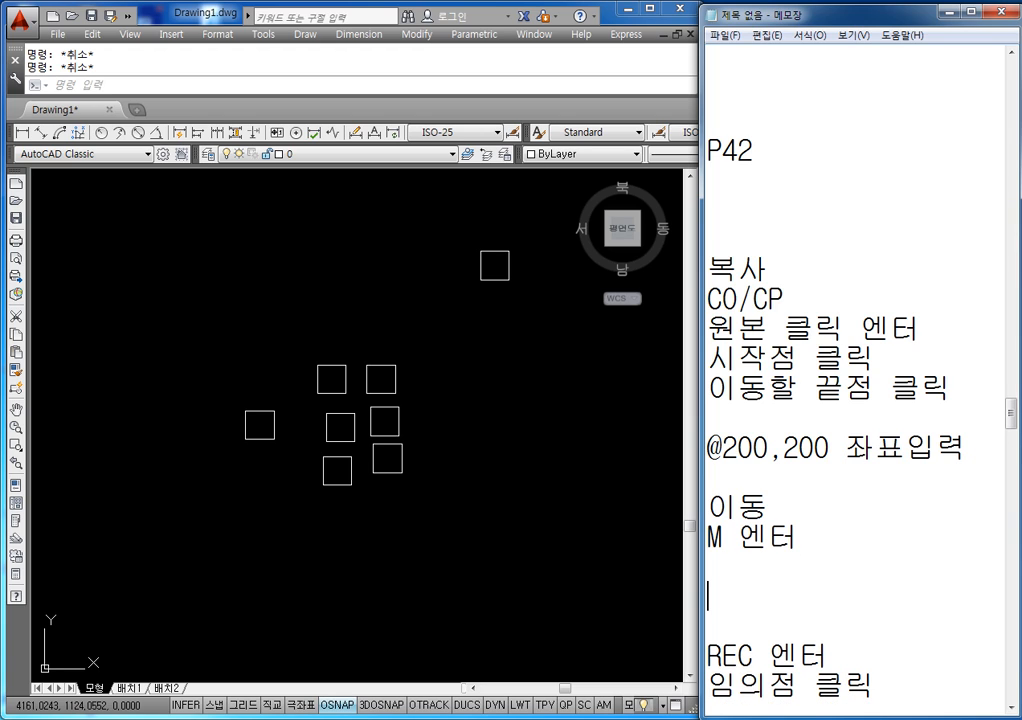
# - In AutoCAD, move (M) the group's upper-right square by its lower-left corner to a free spot farther right, below the distant copy
pyautogui.click(579, 402)
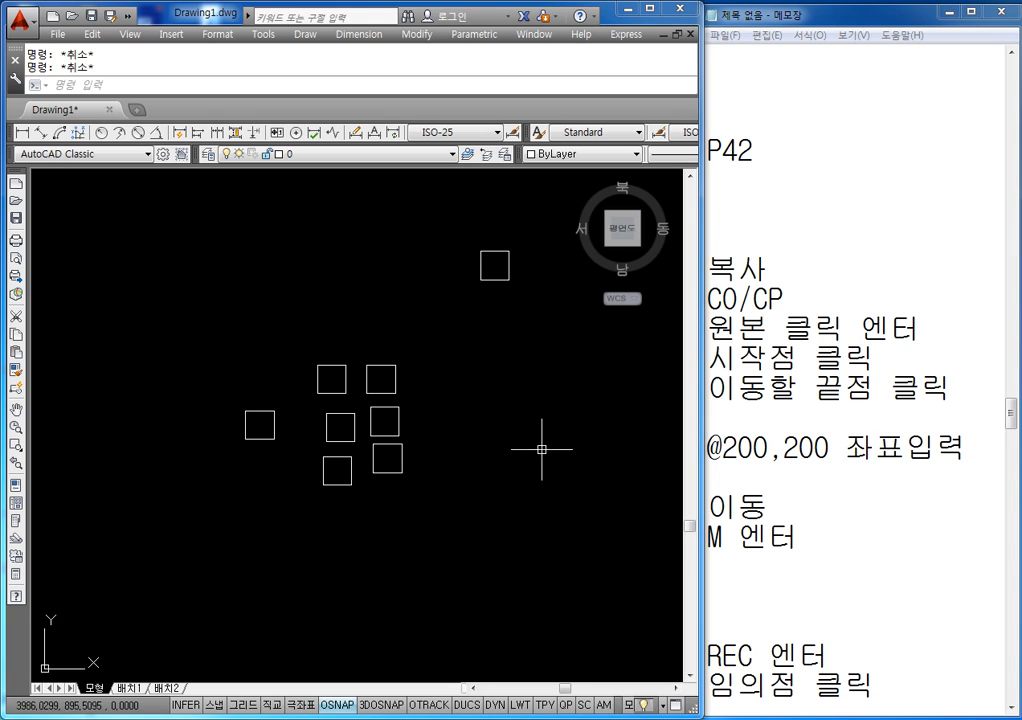
pyautogui.moveTo(541, 447); pyautogui.dragTo(506, 435, button='middle')
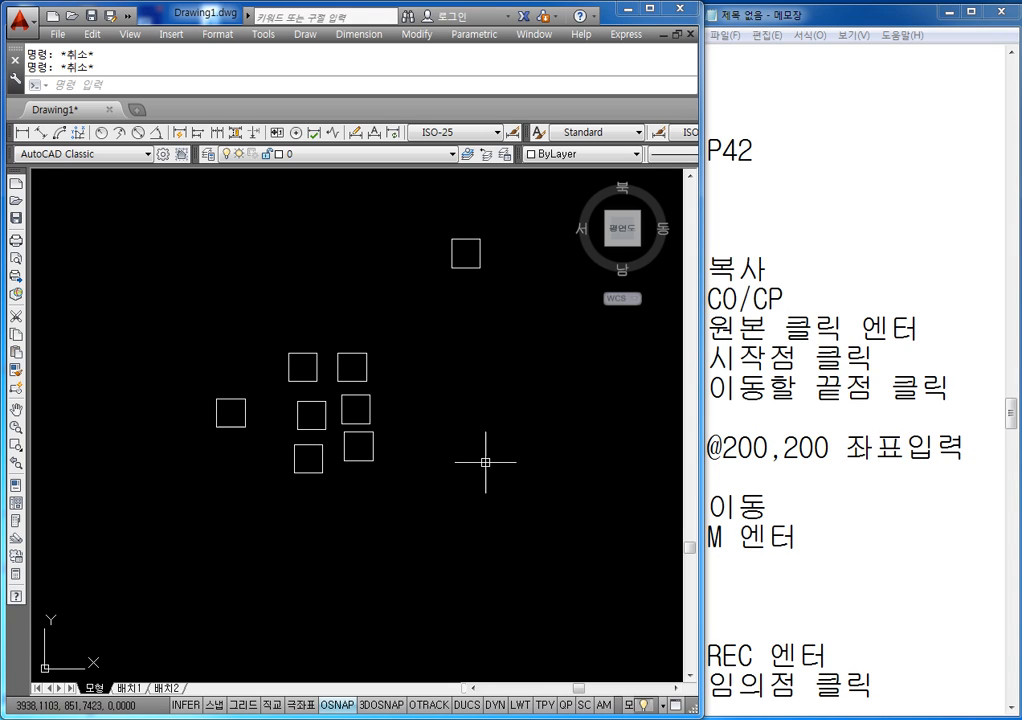
pyautogui.write('M')
pyautogui.press('Return')
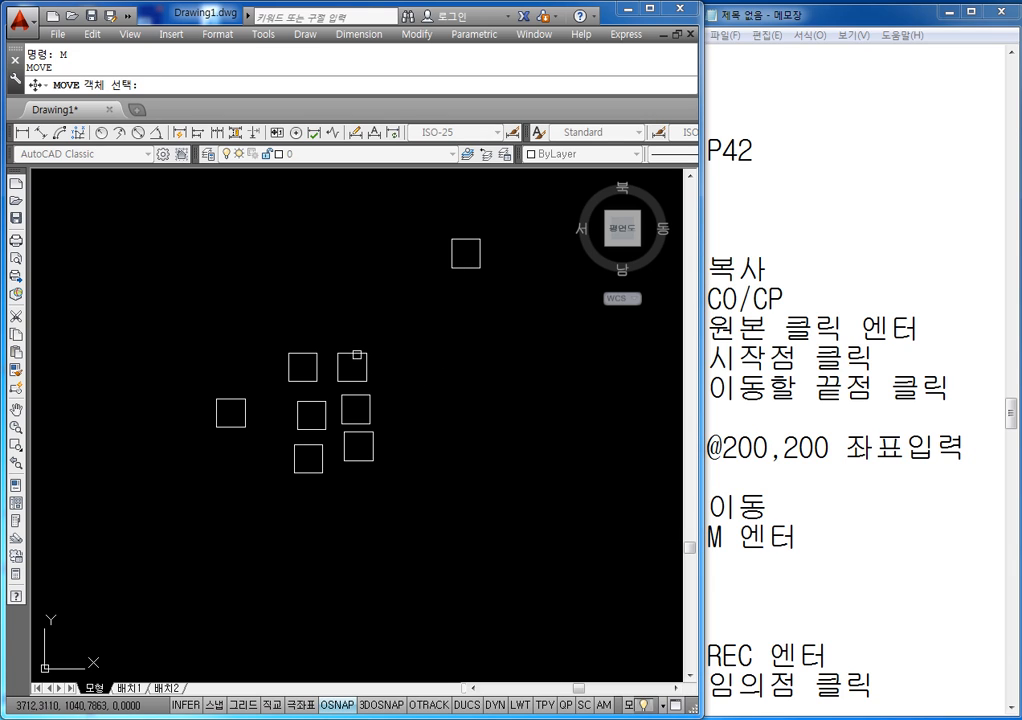
pyautogui.click(357, 353)
pyautogui.press('Return')
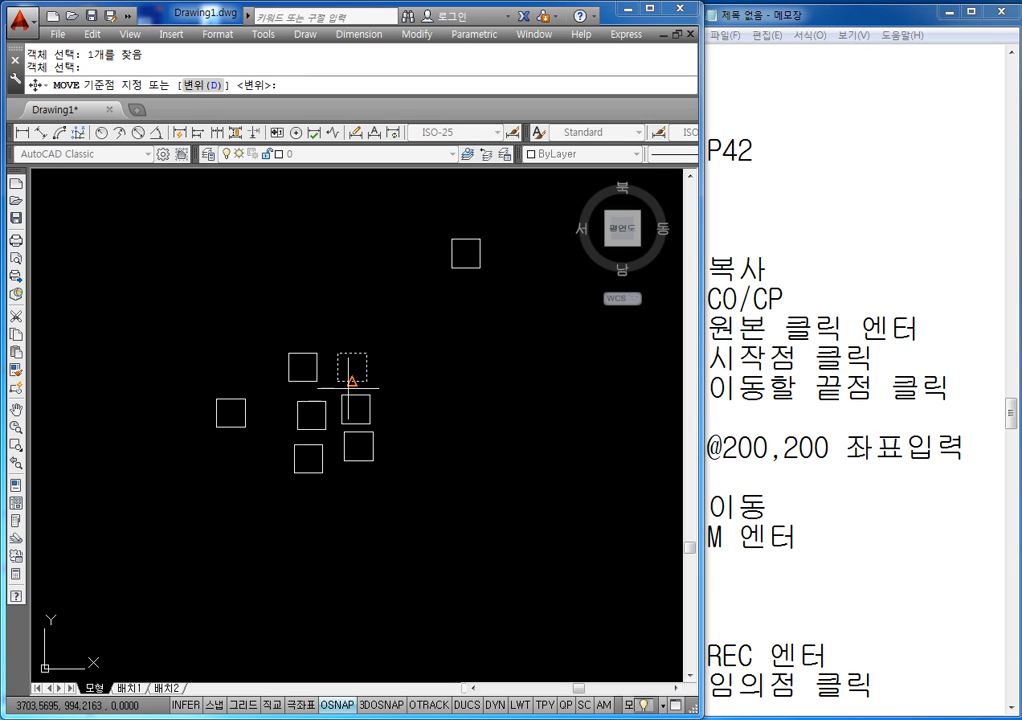
pyautogui.click(339, 380)
pyautogui.click(454, 389)
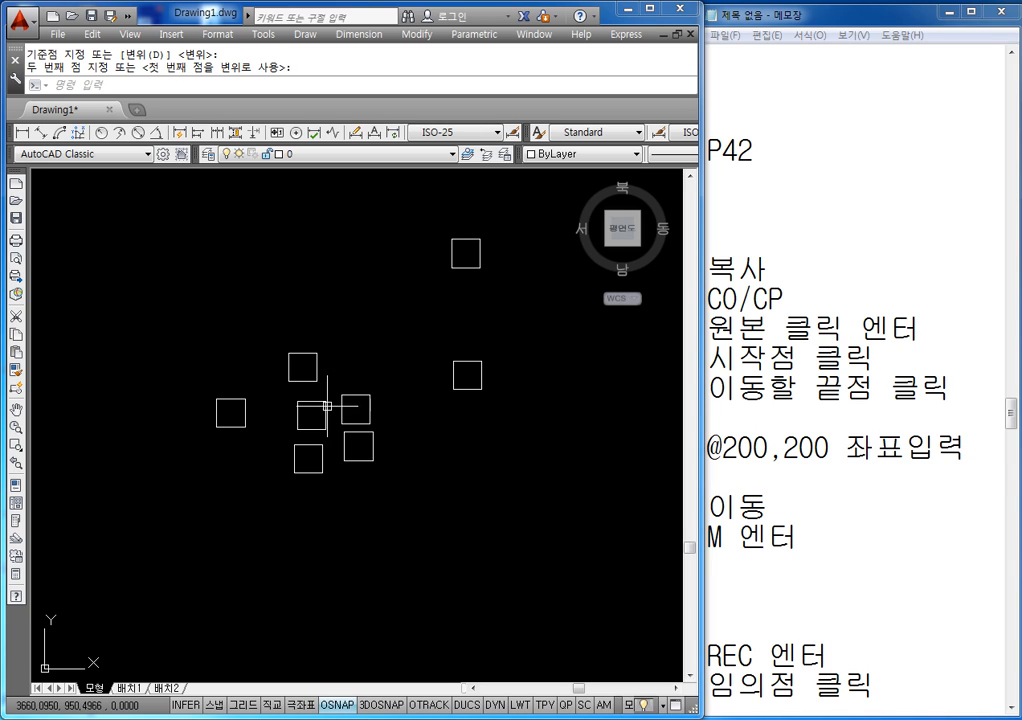
pyautogui.scroll(-6, 401, 408)
pyautogui.scroll(4, 402, 402)
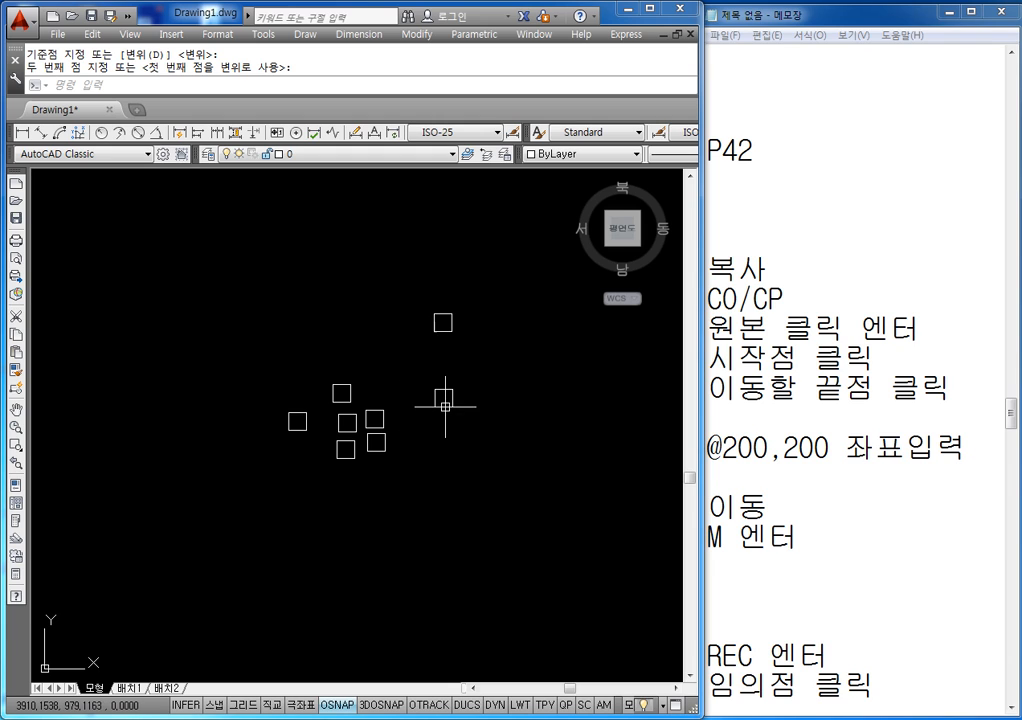
pyautogui.scroll(-2, 440, 390)
pyautogui.scroll(5, 445, 357)
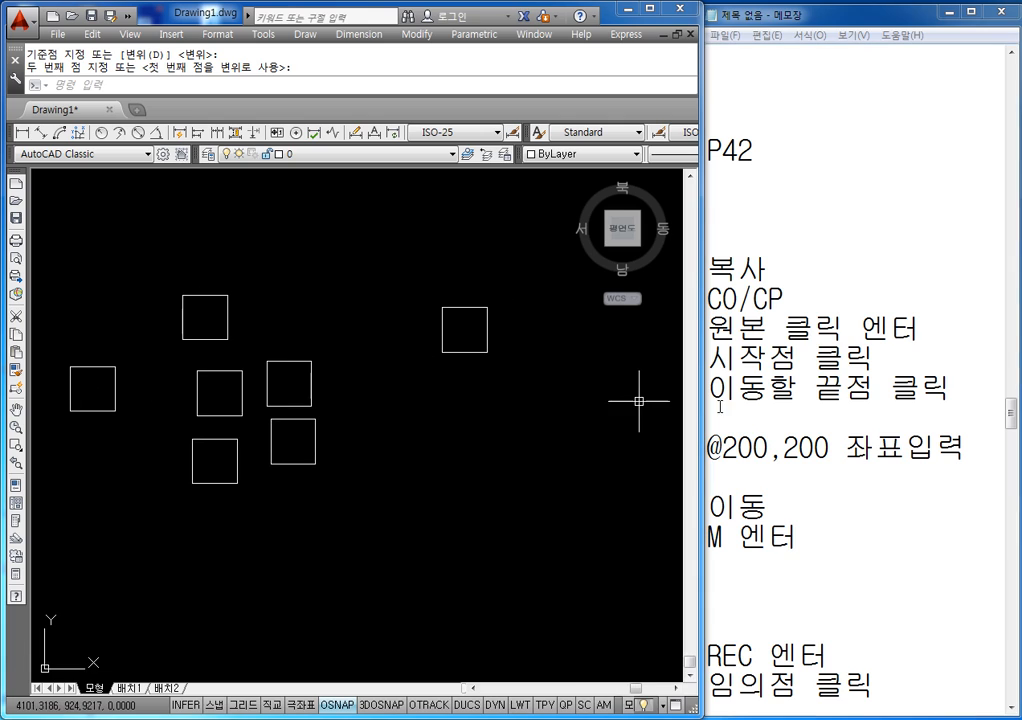
# - In Notepad, add the heading "회전" below "M 엔터" after a blank line, with "RO" on the line beneath it
pyautogui.click(774, 571)
pyautogui.press('Return')
pyautogui.write('호저')
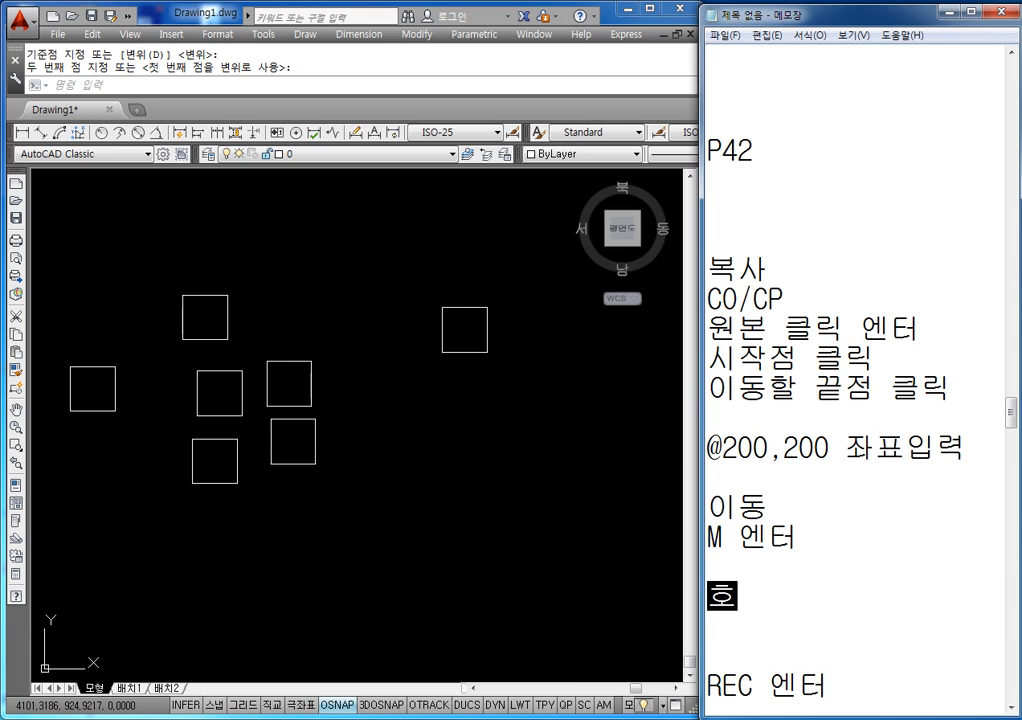
pyautogui.press('BackSpace')
pyautogui.press('BackSpace')
pyautogui.press('BackSpace')
pyautogui.write('회전')
pyautogui.press('Return')
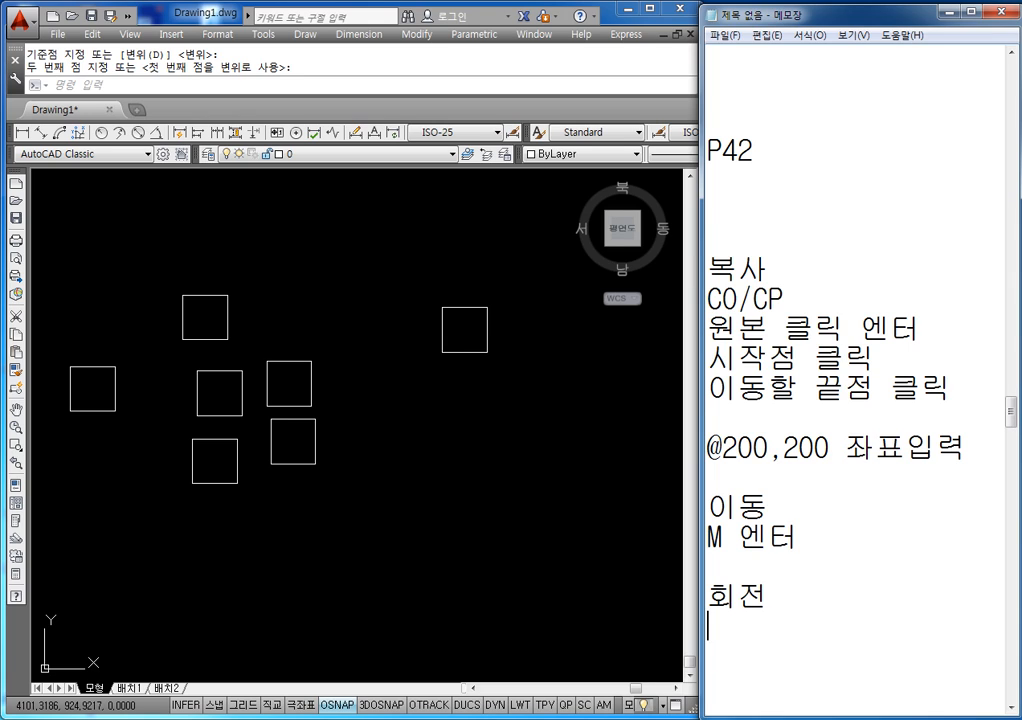
pyautogui.write('RE')
pyautogui.press('BackSpace')
pyautogui.write('O')
pyautogui.press('Return')
# - Add the line "원본 도형 클릭" below "RO"
pyautogui.write('DNJ')
pyautogui.press('BackSpace')
pyautogui.press('BackSpace')
pyautogui.press('BackSpace')
pyautogui.write('DNJ')
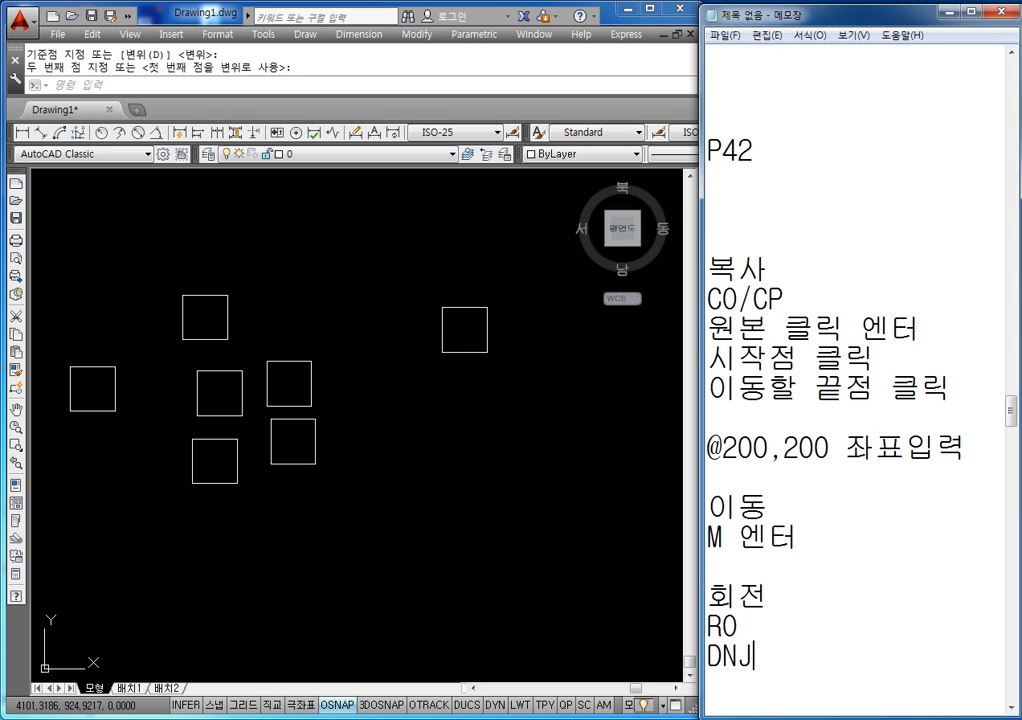
pyautogui.press('BackSpace')
pyautogui.press('BackSpace')
pyautogui.press('BackSpace')
pyautogui.write('원')
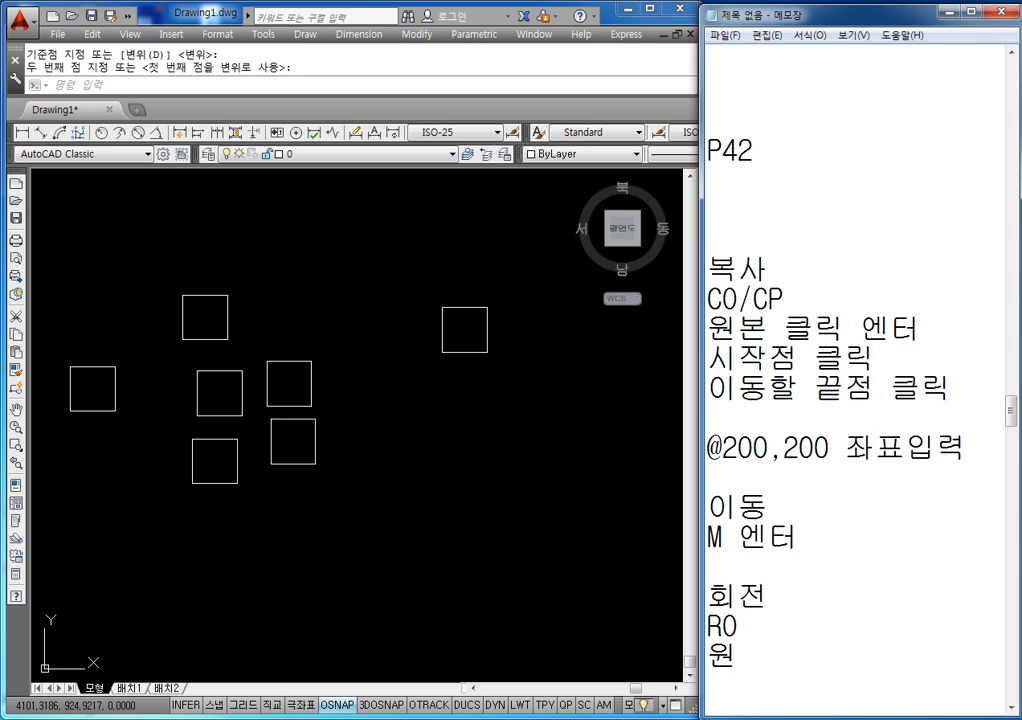
pyautogui.write('본 도형')
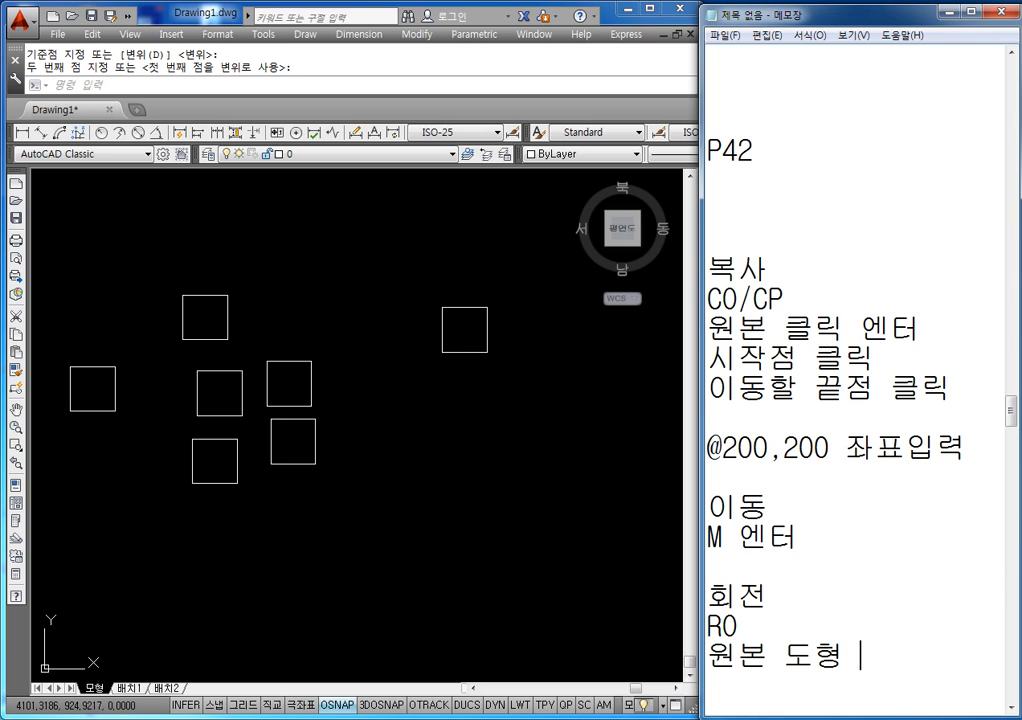
pyautogui.write(' 선')
pyautogui.press('BackSpace')
pyautogui.write('클리')
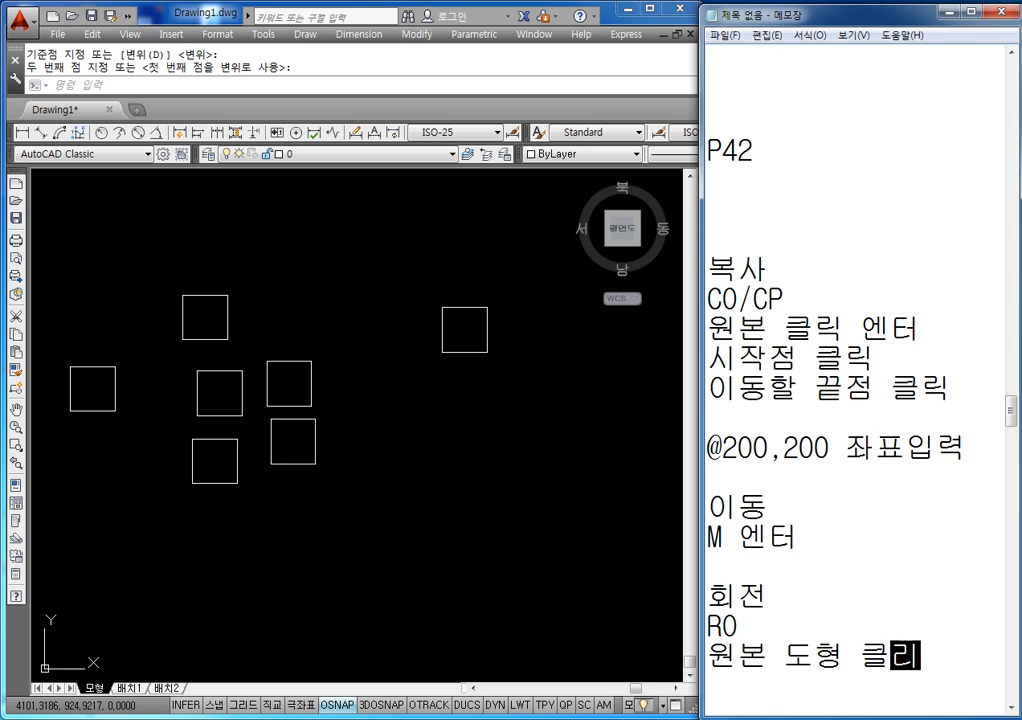
pyautogui.write('ㄱ')
pyautogui.press('Return')
# - Add the lines "중심 클릭" and "각도 입력" to finish the rotation notes
pyautogui.write('중심')
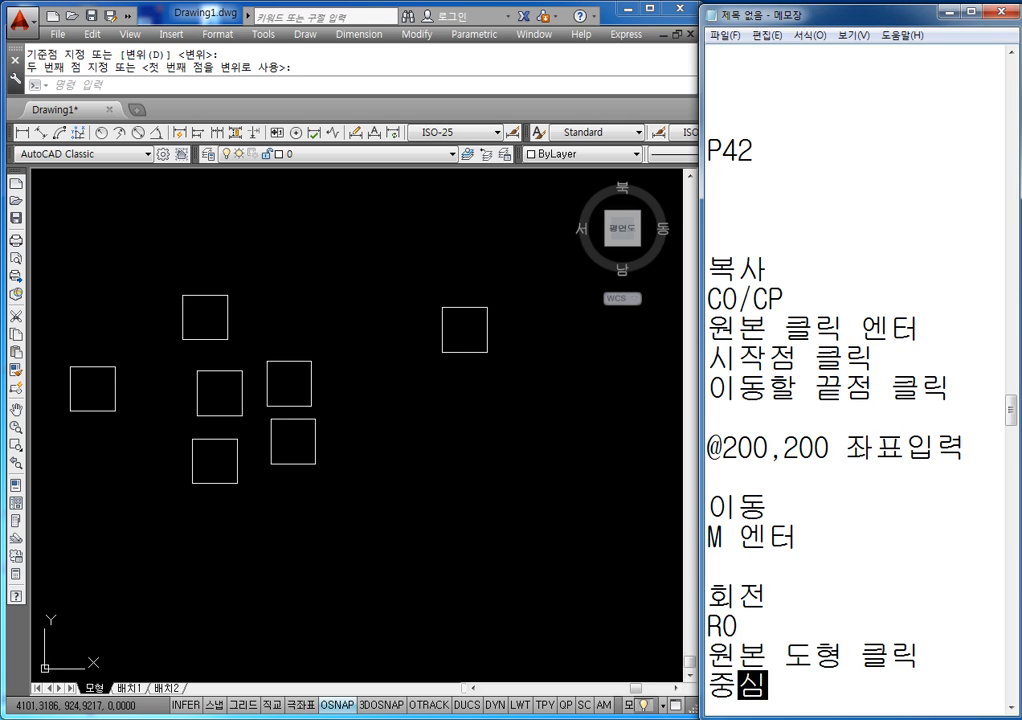
pyautogui.write(' 클릭')
pyautogui.press('Return')
pyautogui.write('각도')
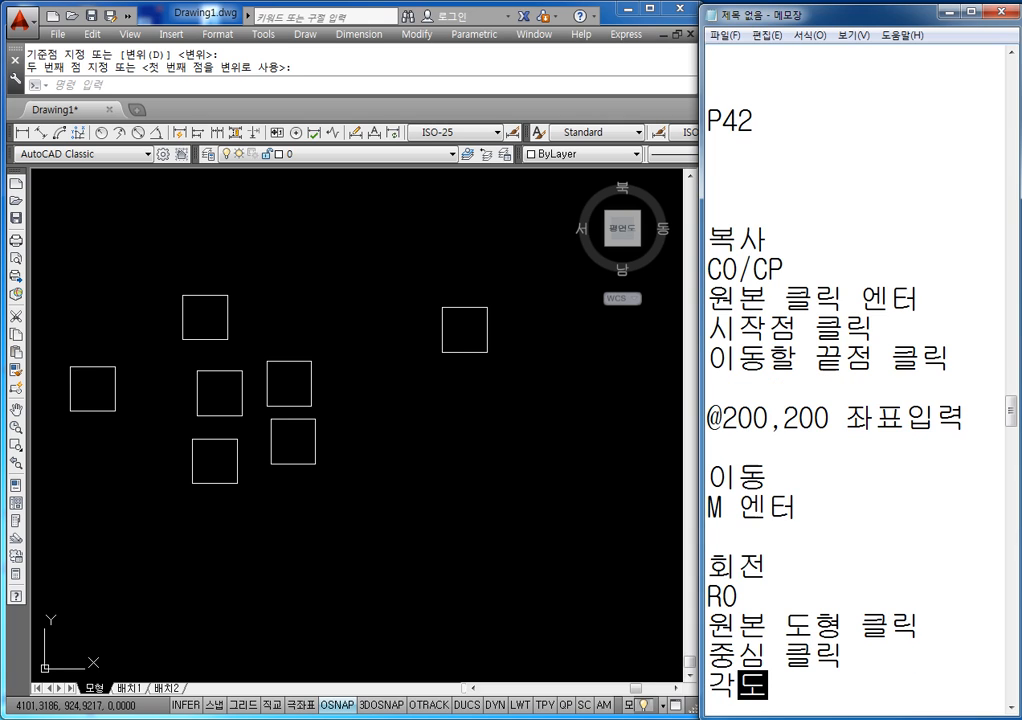
pyautogui.write(' 입력')
pyautogui.press('Return')
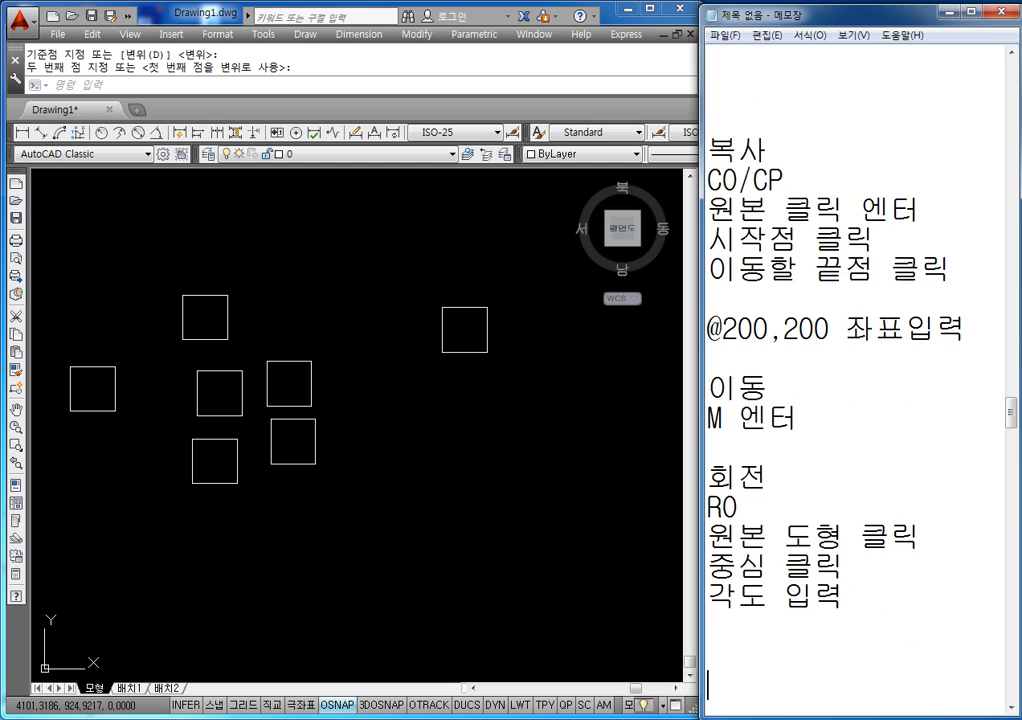
# - In AutoCAD, rotate (RO) the separate square at the right of the group about its centre
pyautogui.click(536, 443)
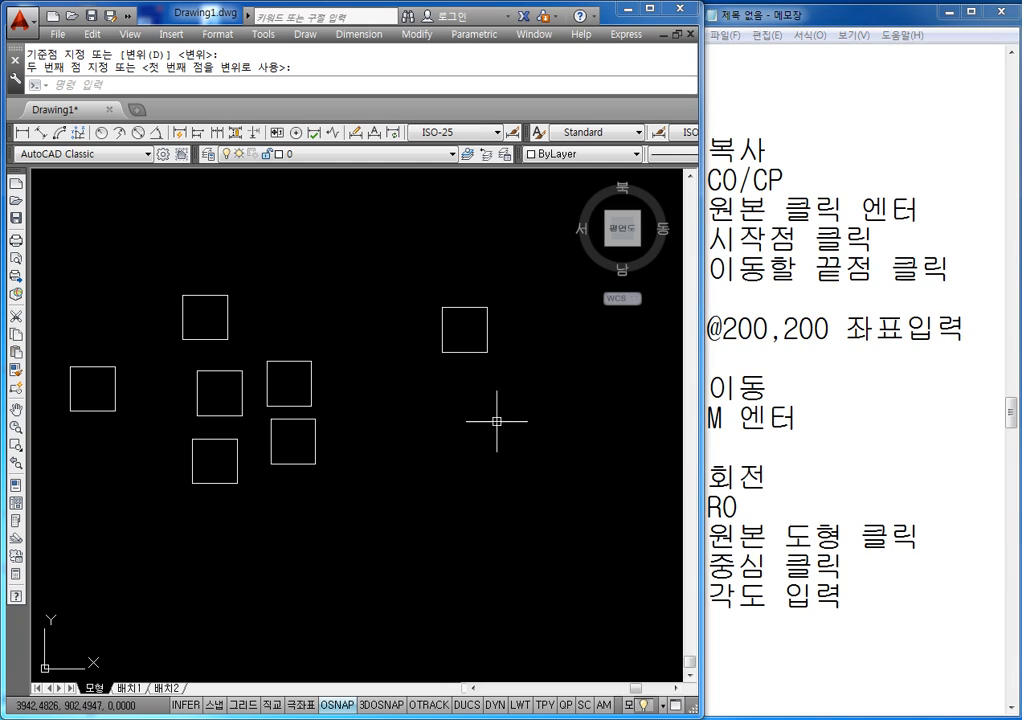
pyautogui.middleClick(450, 366)
pyautogui.middleClick(450, 366)
pyautogui.middleClick(450, 366)
pyautogui.middleClick(450, 366)
pyautogui.moveTo(560, 392); pyautogui.dragTo(318, 380, button='middle')
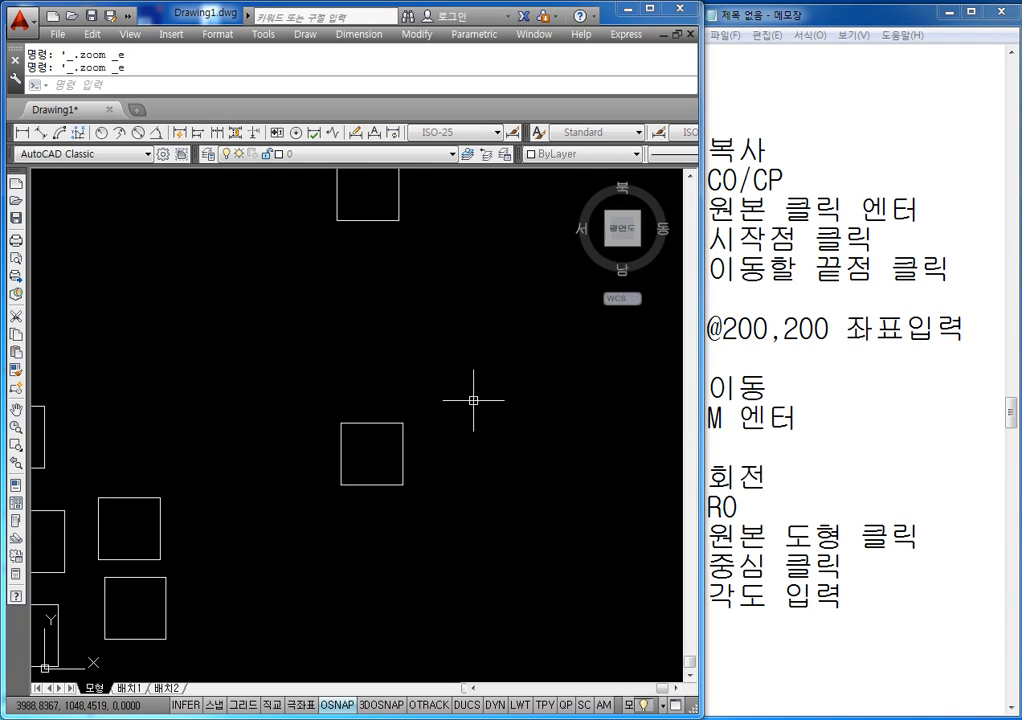
pyautogui.moveTo(502, 410); pyautogui.dragTo(358, 430, button='middle')
pyautogui.press('Escape')
pyautogui.press('Escape')
pyautogui.moveTo(436, 417); pyautogui.dragTo(462, 404, button='middle')
pyautogui.write('R')
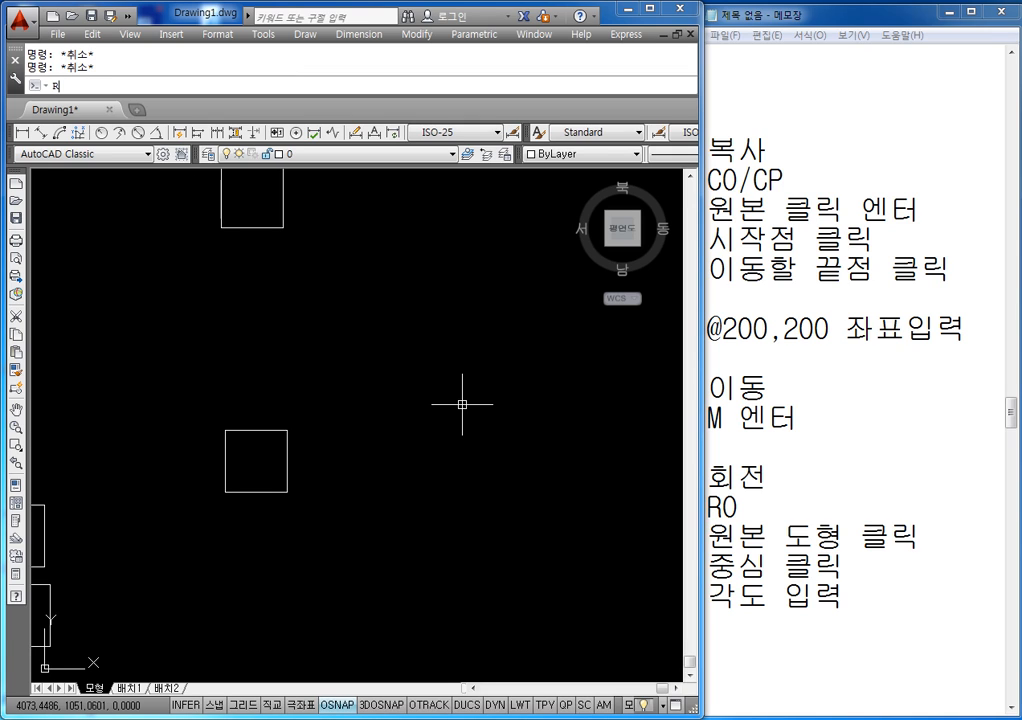
pyautogui.write('O')
pyautogui.press('Return')
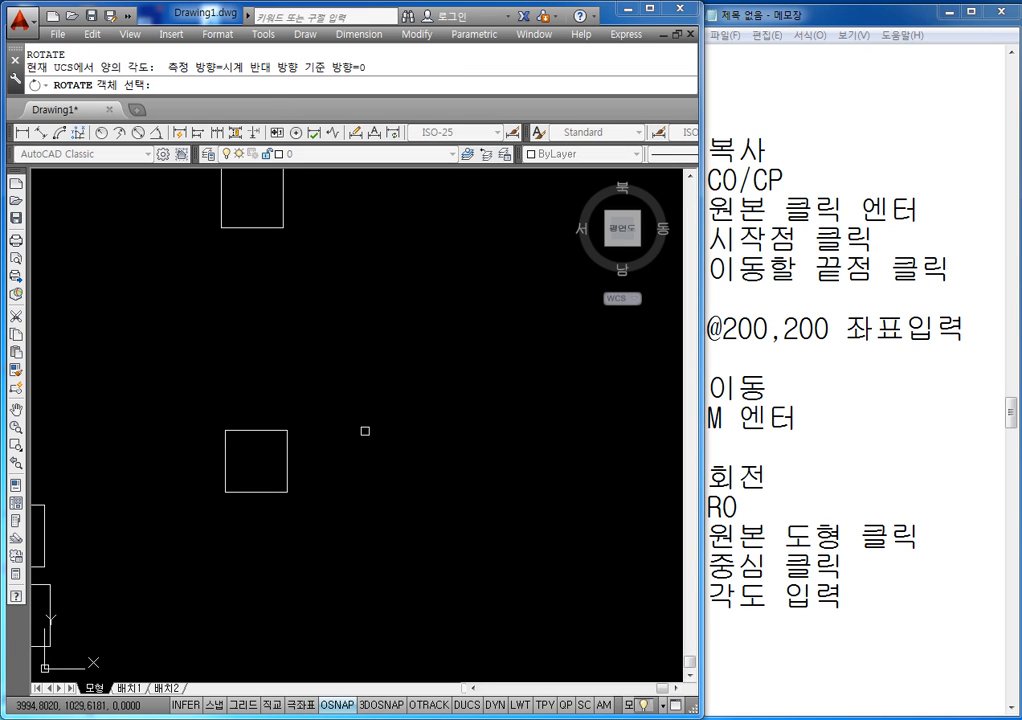
pyautogui.moveTo(365, 428); pyautogui.dragTo(426, 380, button='middle')
pyautogui.moveTo(286, 402); pyautogui.dragTo(340, 394, button='middle')
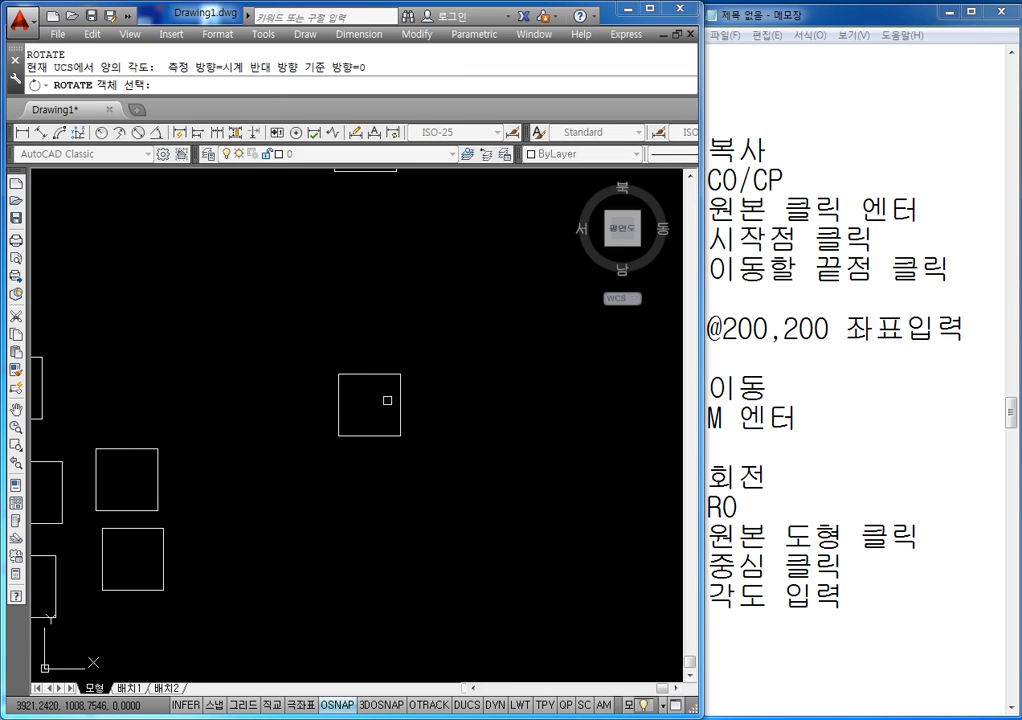
pyautogui.click(371, 374)
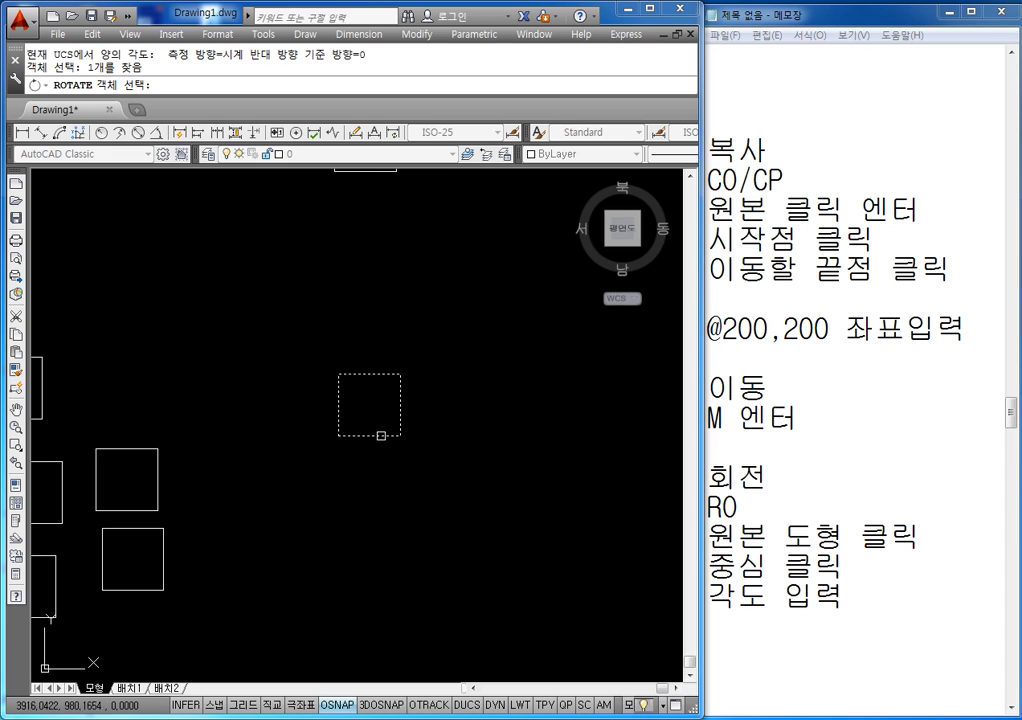
pyautogui.press('Return')
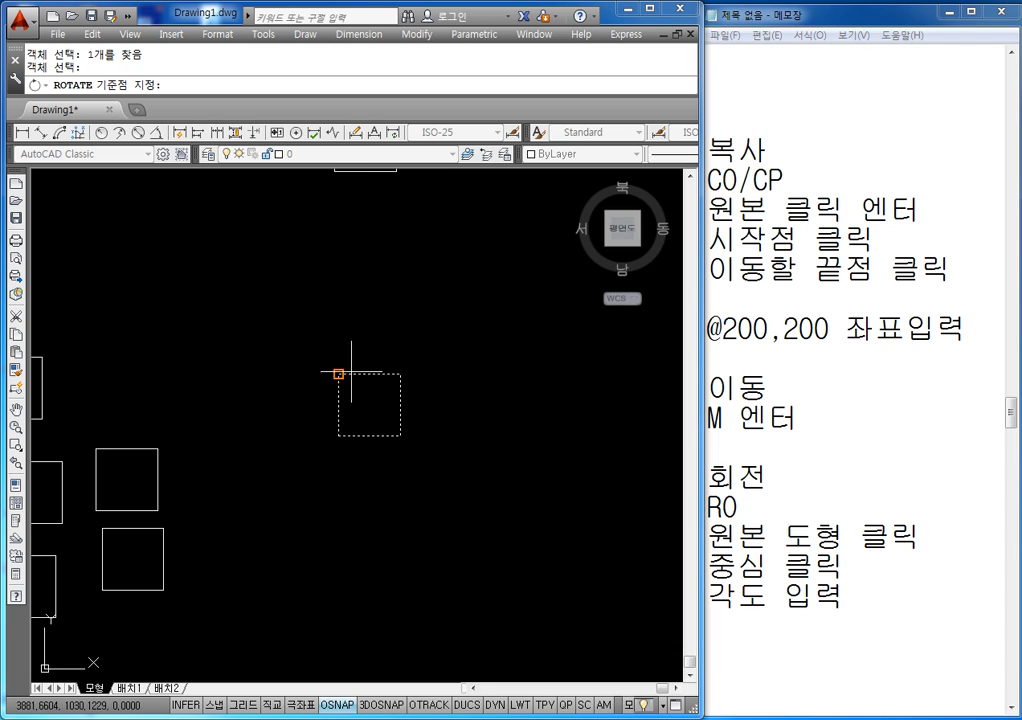
pyautogui.click(366, 404)
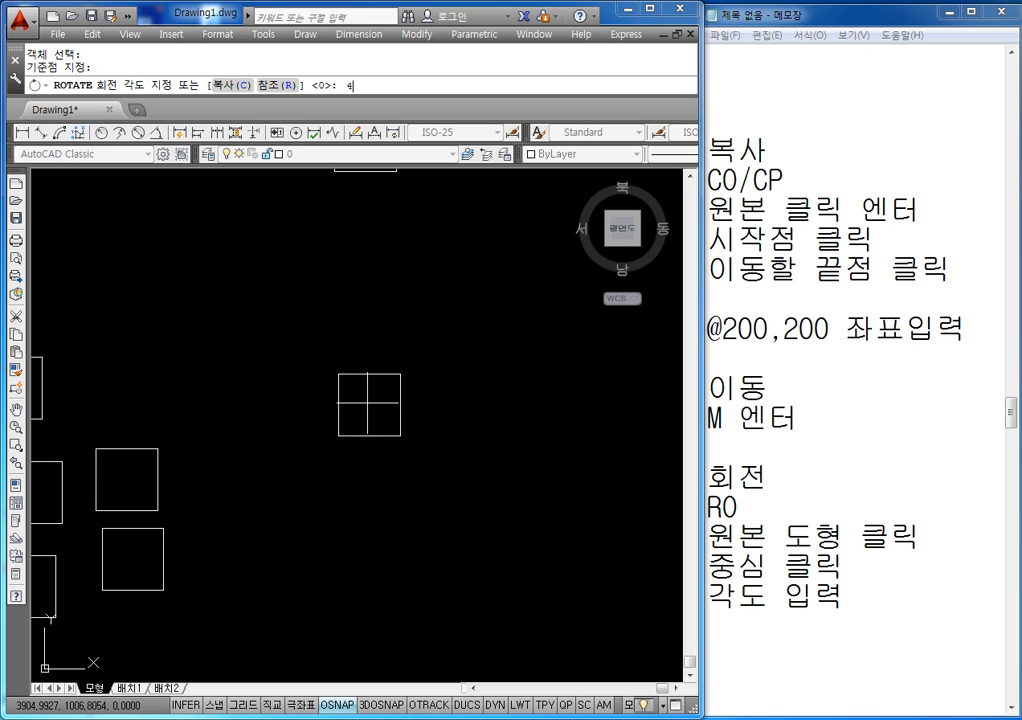
pyautogui.press('Return')
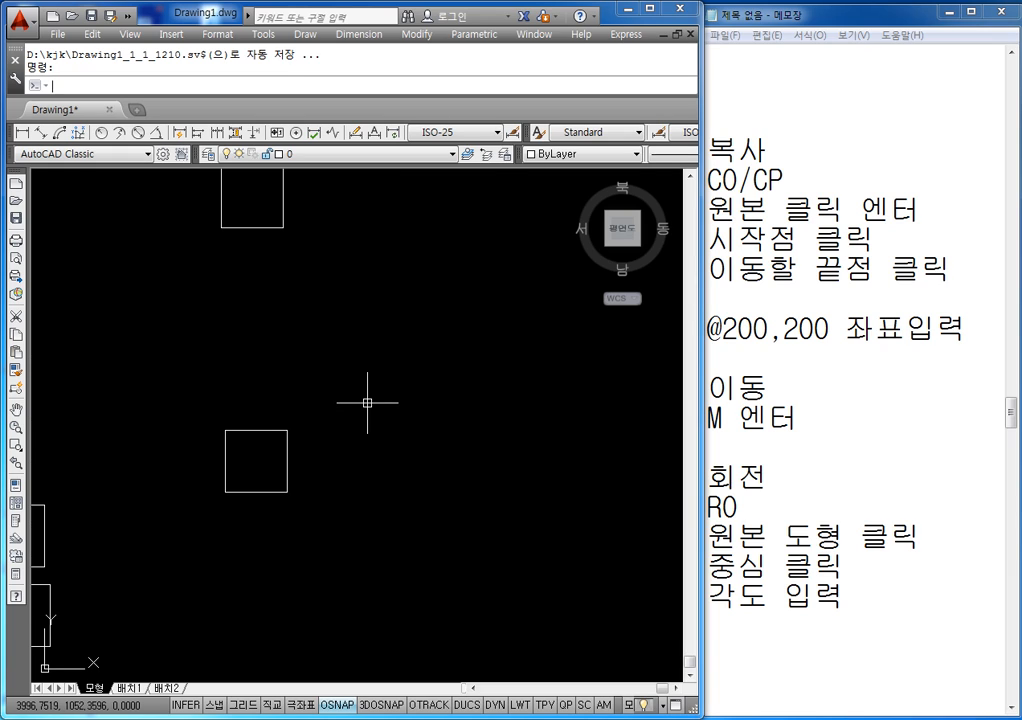
# - In Notepad, add the lines "회전이동" and "회전복사" below "각도 입력" after a blank line
pyautogui.click(756, 621)
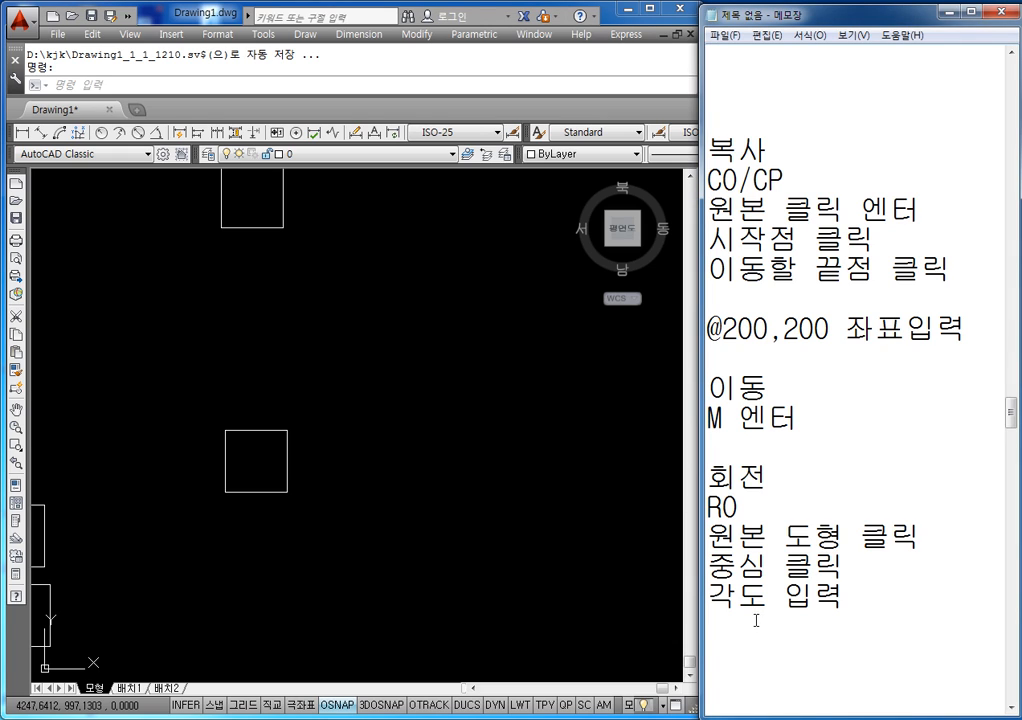
pyautogui.press('Return')
pyautogui.write('회전이동')
pyautogui.press('Return')
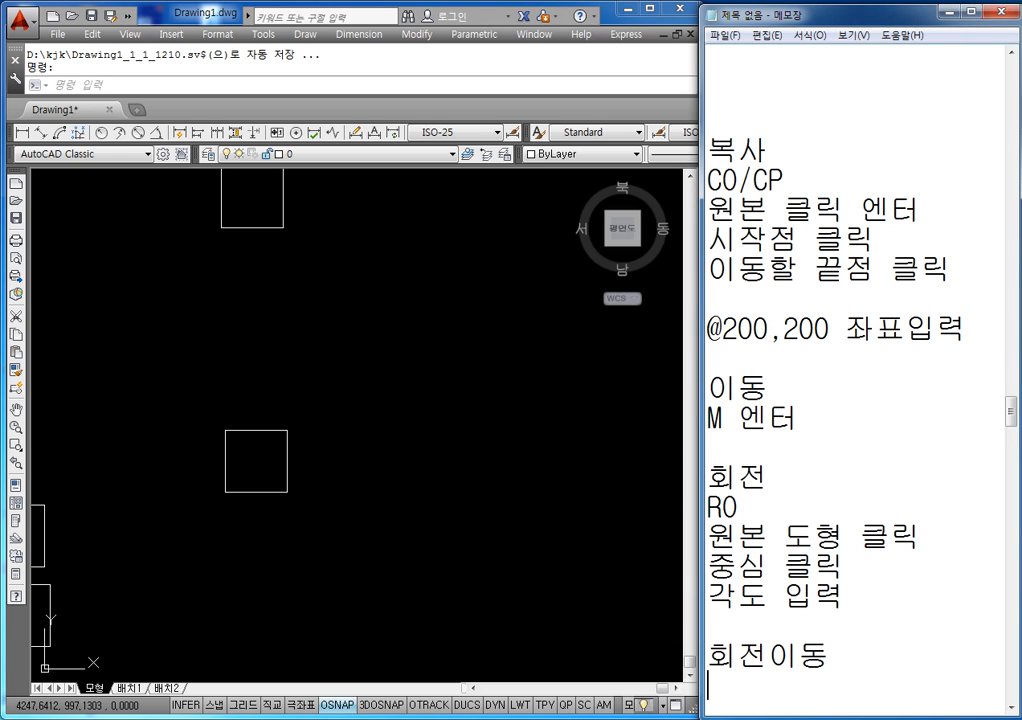
pyautogui.write('회전')
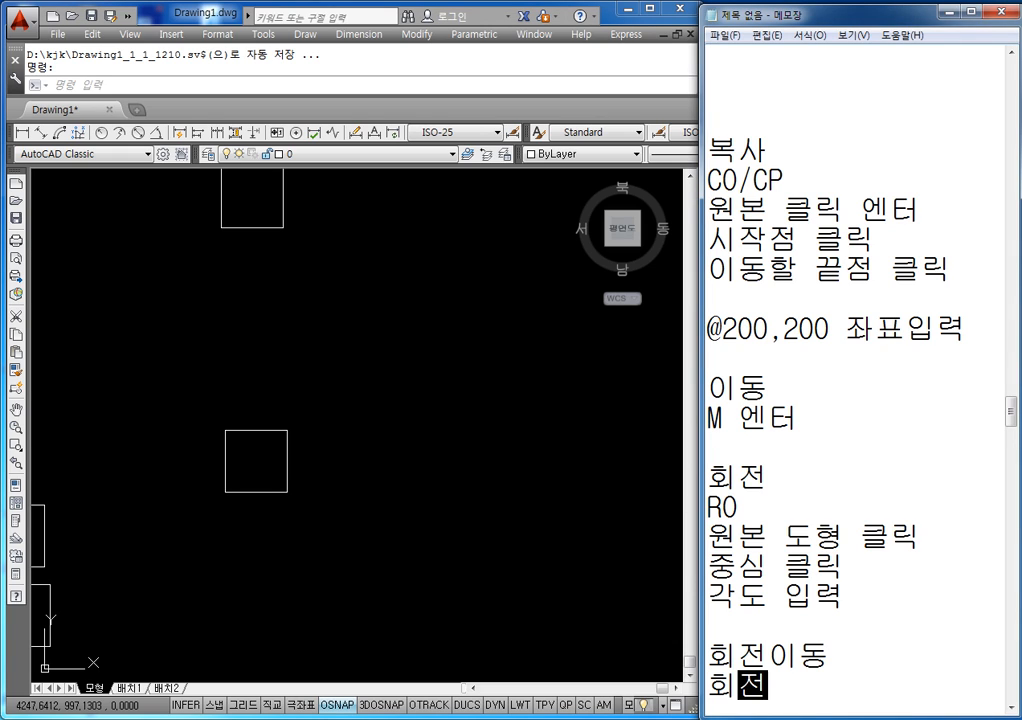
pyautogui.write('복사')
pyautogui.press('Return')
pyautogui.press('Return')
pyautogui.press('Return')
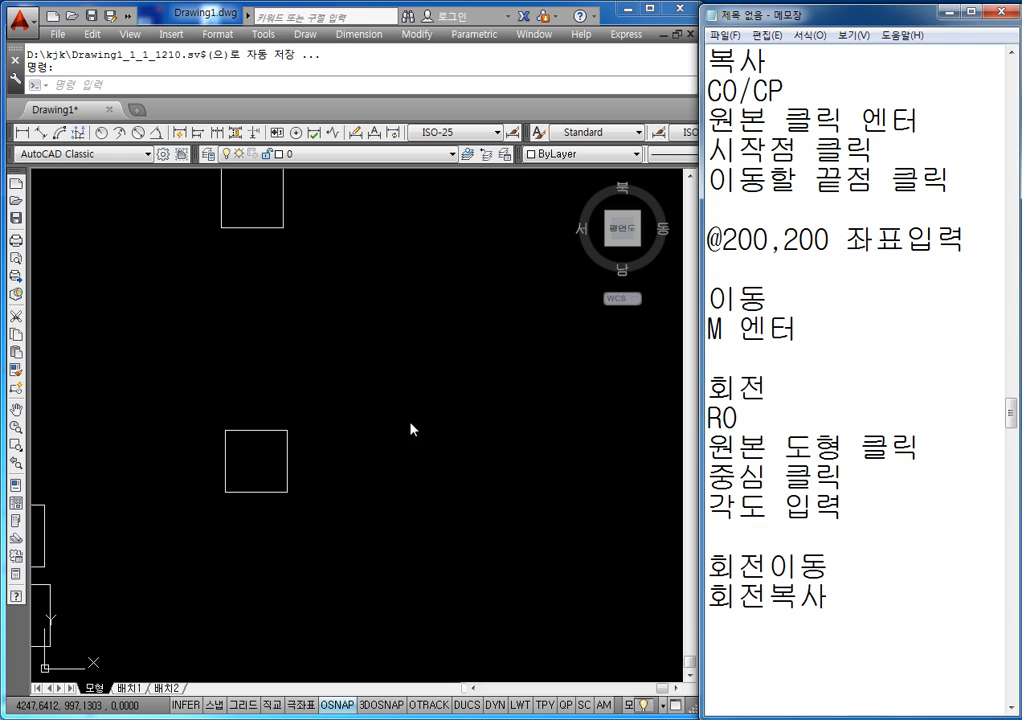
# - In AutoCAD, rotate (RO) the separate square right of the group by 45 degrees about its centre
pyautogui.click(410, 430)
pyautogui.press('Escape')
pyautogui.moveTo(342, 485); pyautogui.dragTo(436, 445, button='middle')
pyautogui.press('Escape')
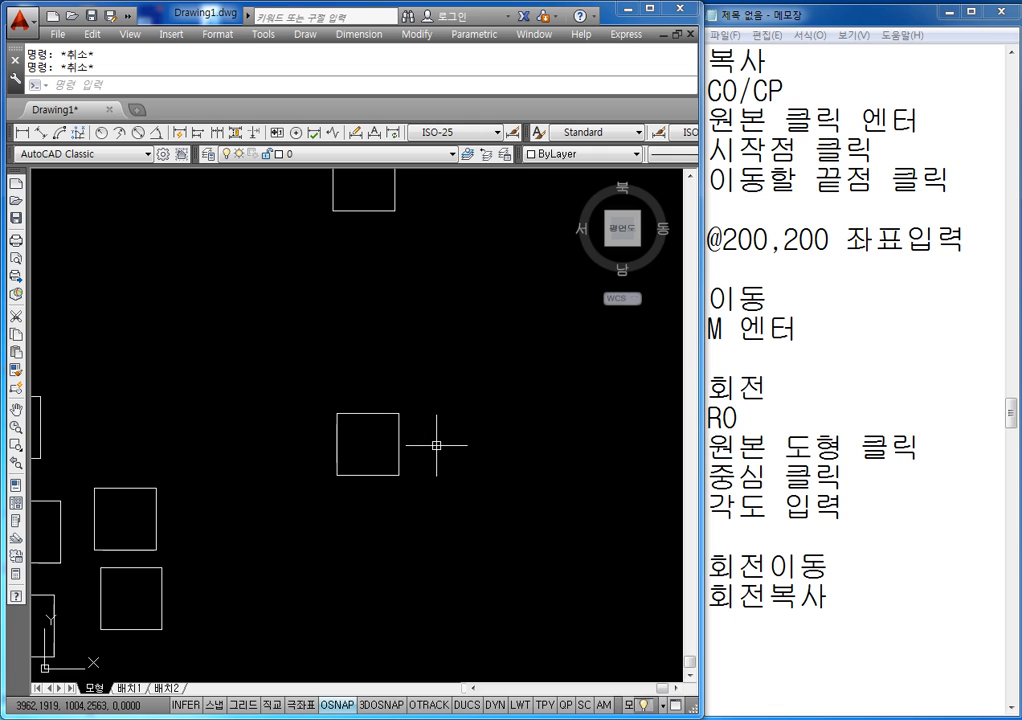
pyautogui.write('ro')
pyautogui.press('Return')
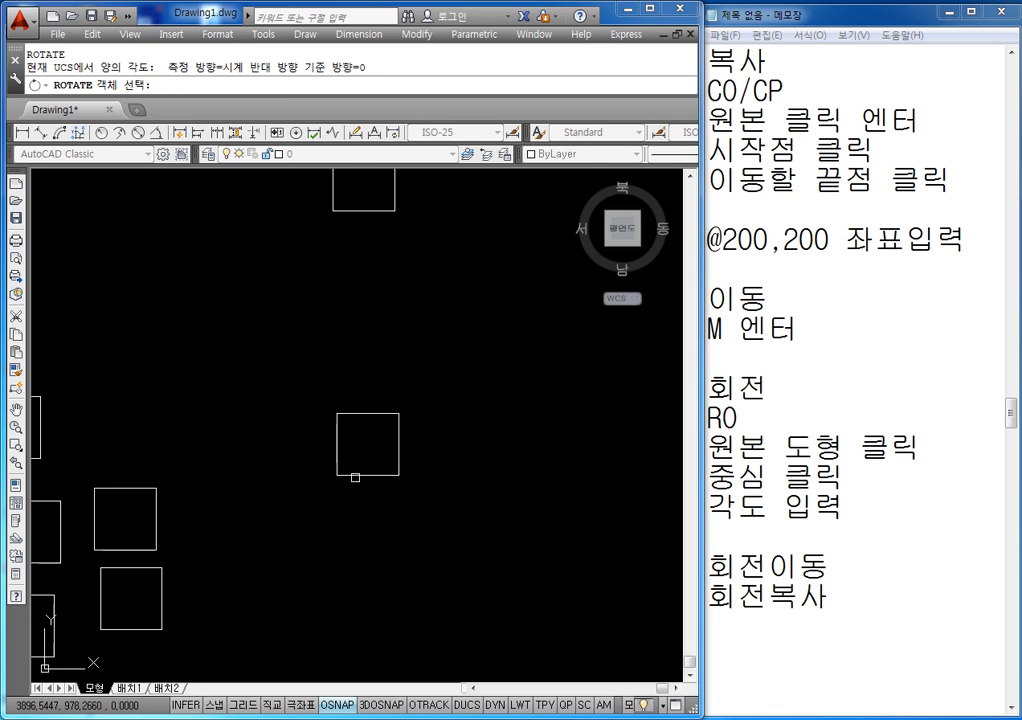
pyautogui.click(371, 414)
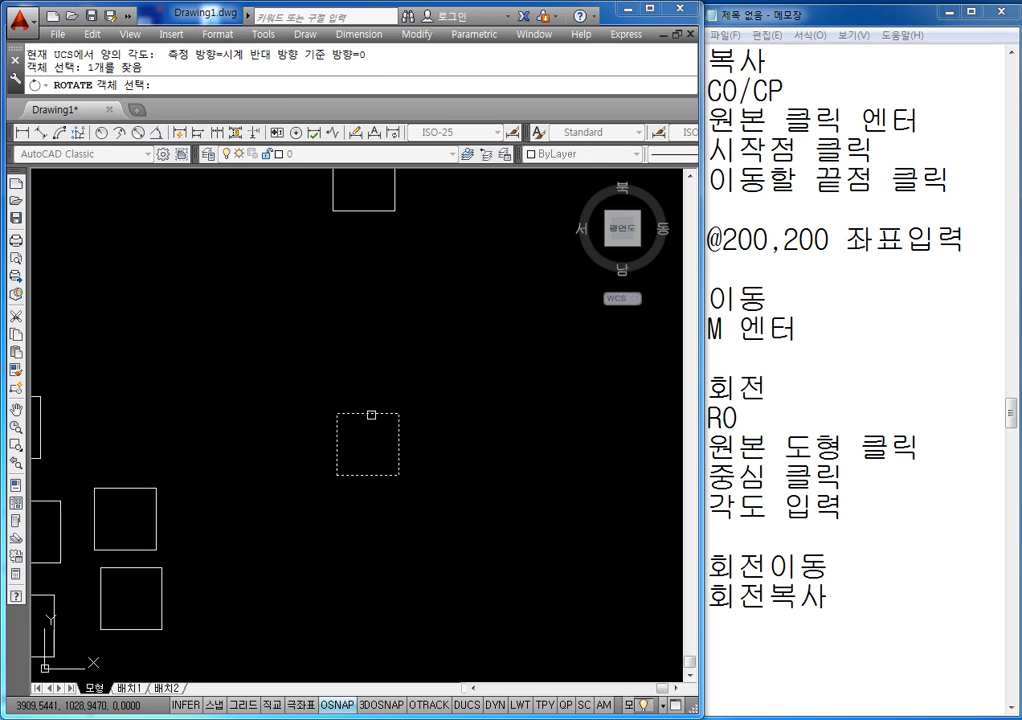
pyautogui.press('Return')
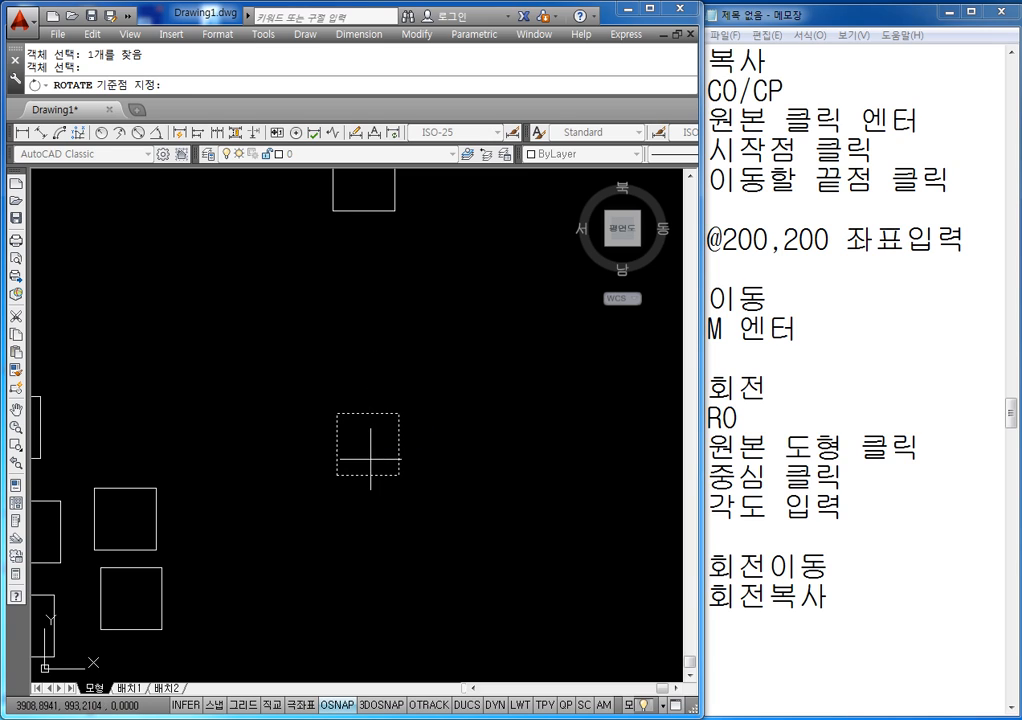
pyautogui.click(367, 445)
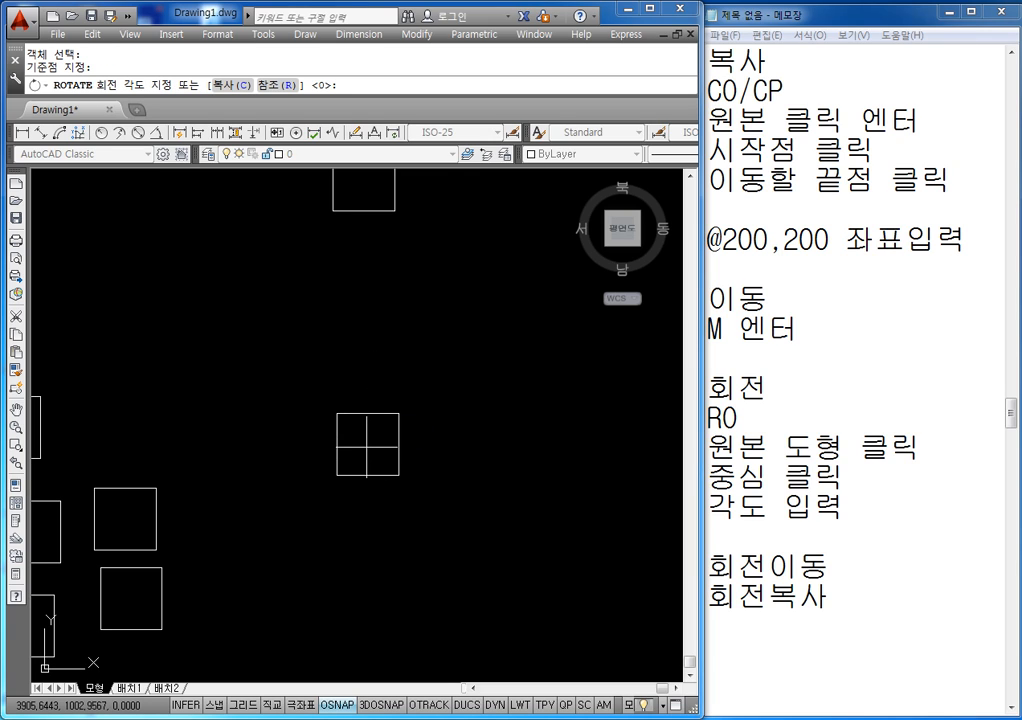
pyautogui.write('45')
pyautogui.press('Return')
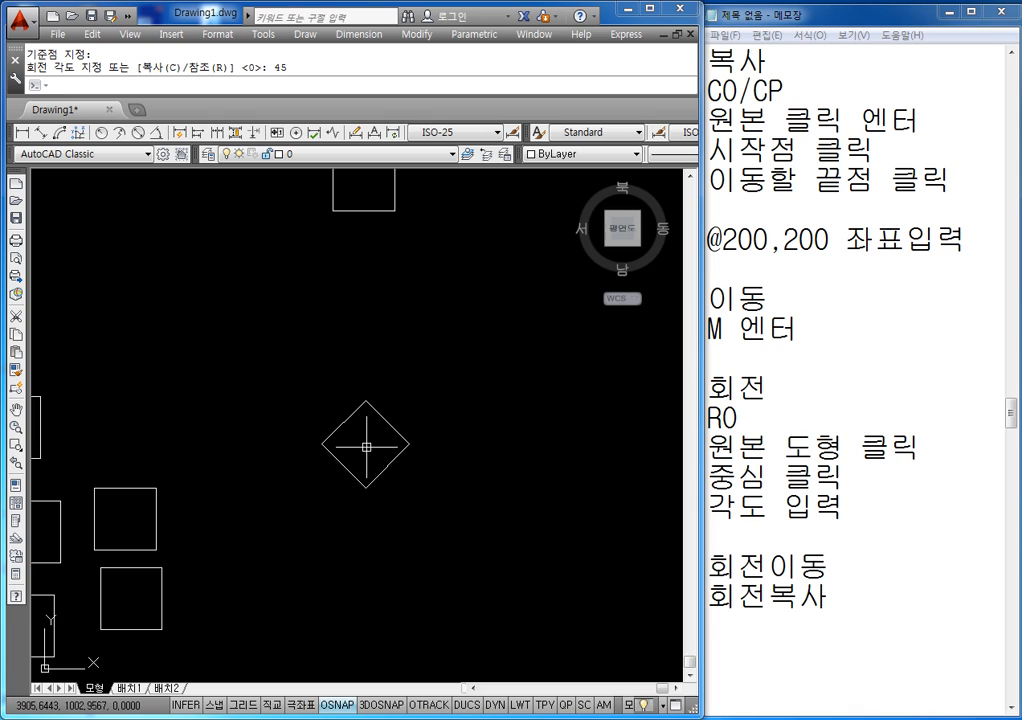
# - Undo the square's 45-degree rotation
pyautogui.write('u')
pyautogui.press('Return')
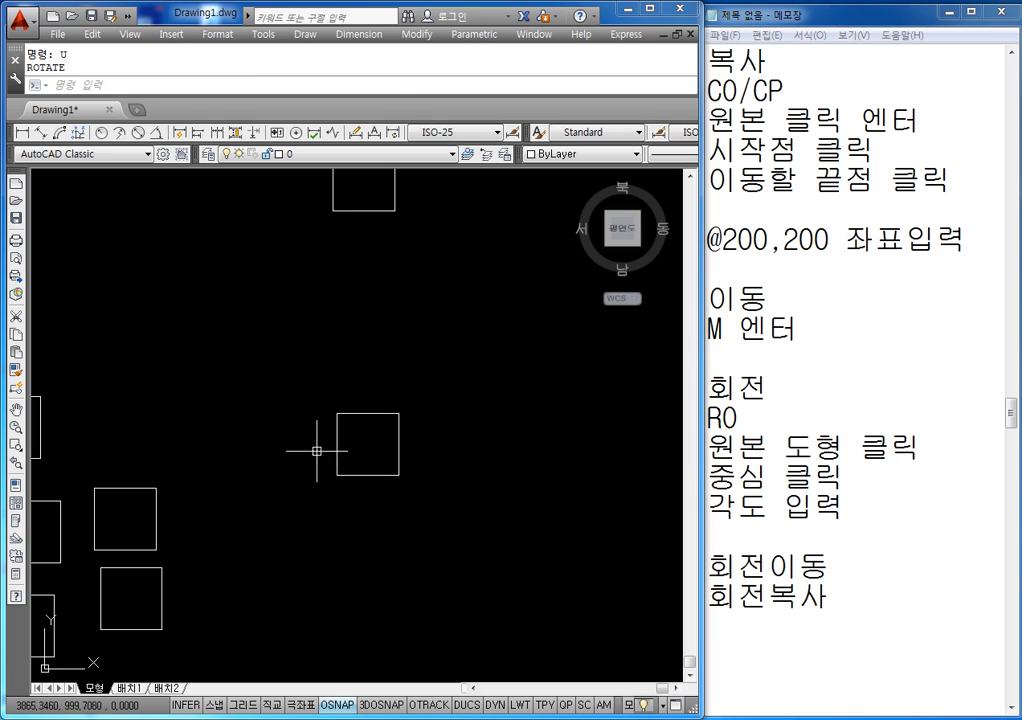
pyautogui.click(383, 464)
pyautogui.press('Escape')
pyautogui.press('Escape')
pyautogui.press('Escape')
# - Rotate the same square about its centre by 45 degrees with the Copy option, keeping the original
pyautogui.write('ro')
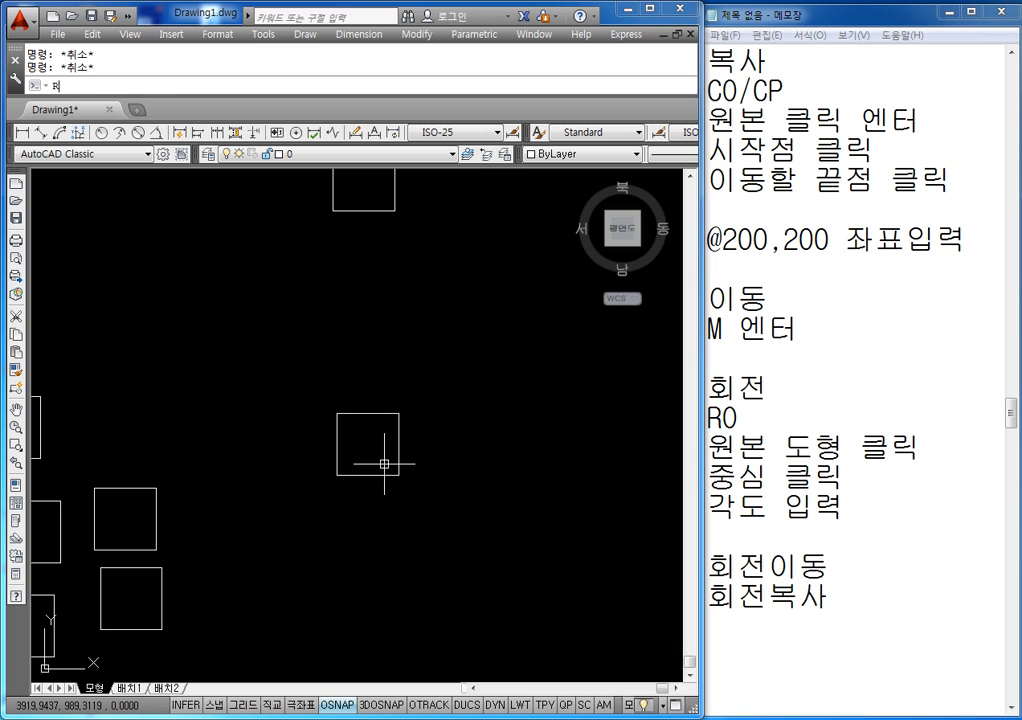
pyautogui.press('Return')
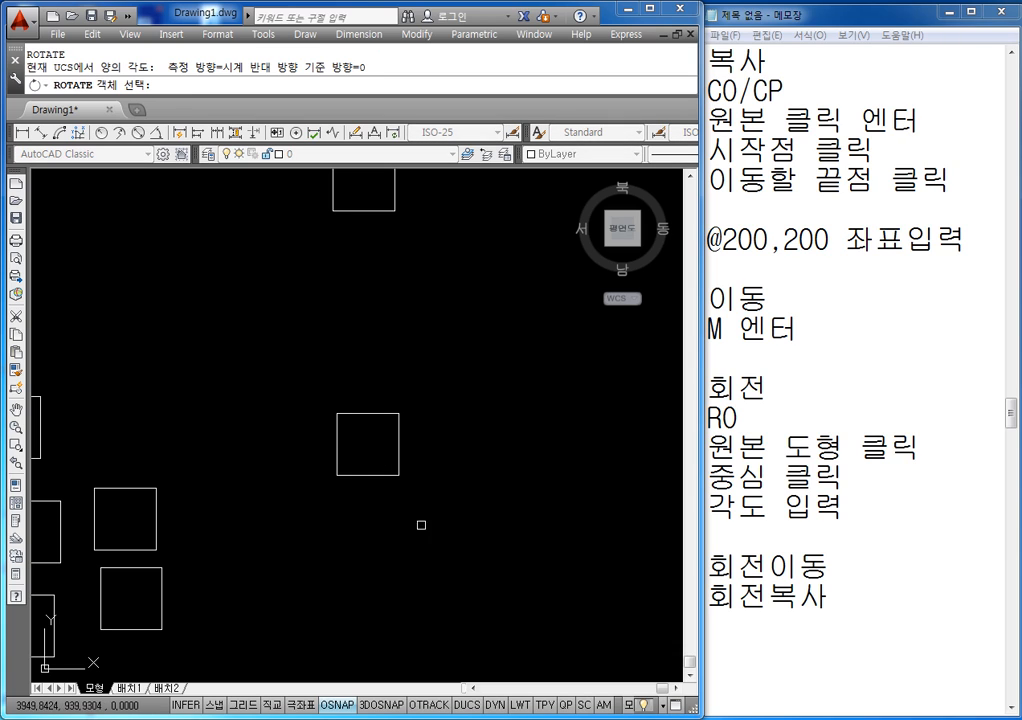
pyautogui.click(375, 413)
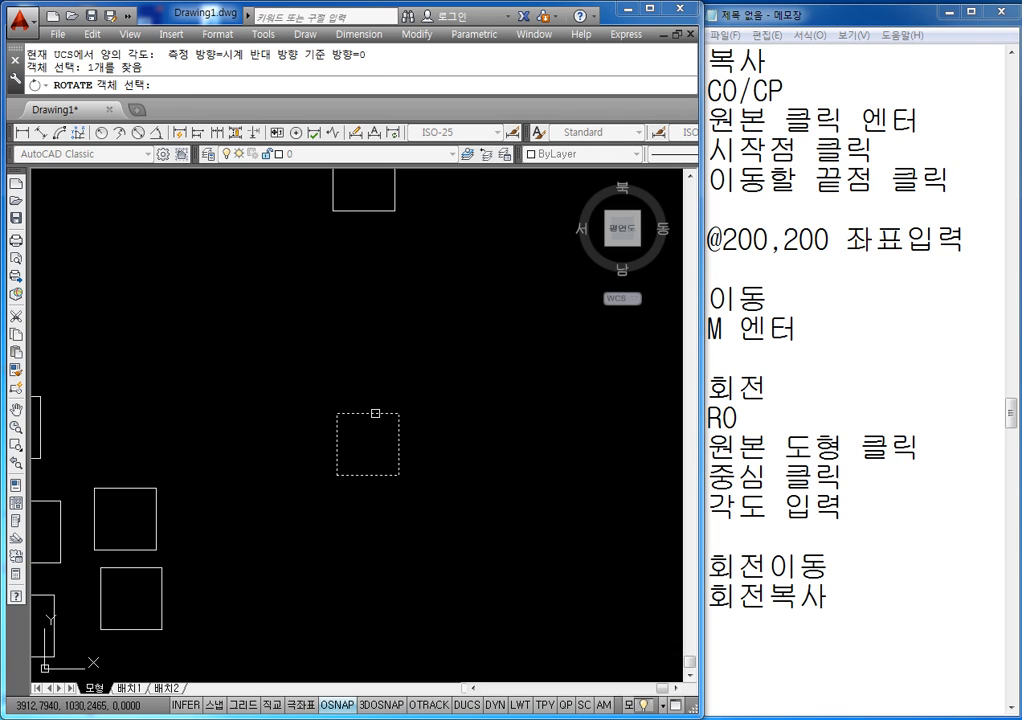
pyautogui.press('Return')
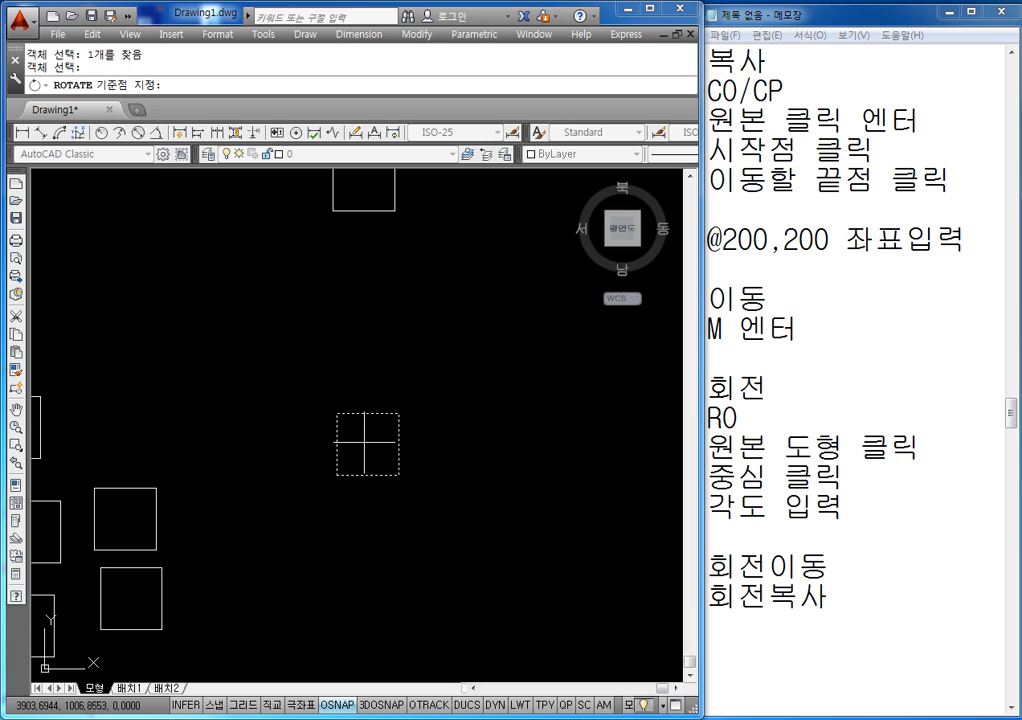
pyautogui.click(370, 445)
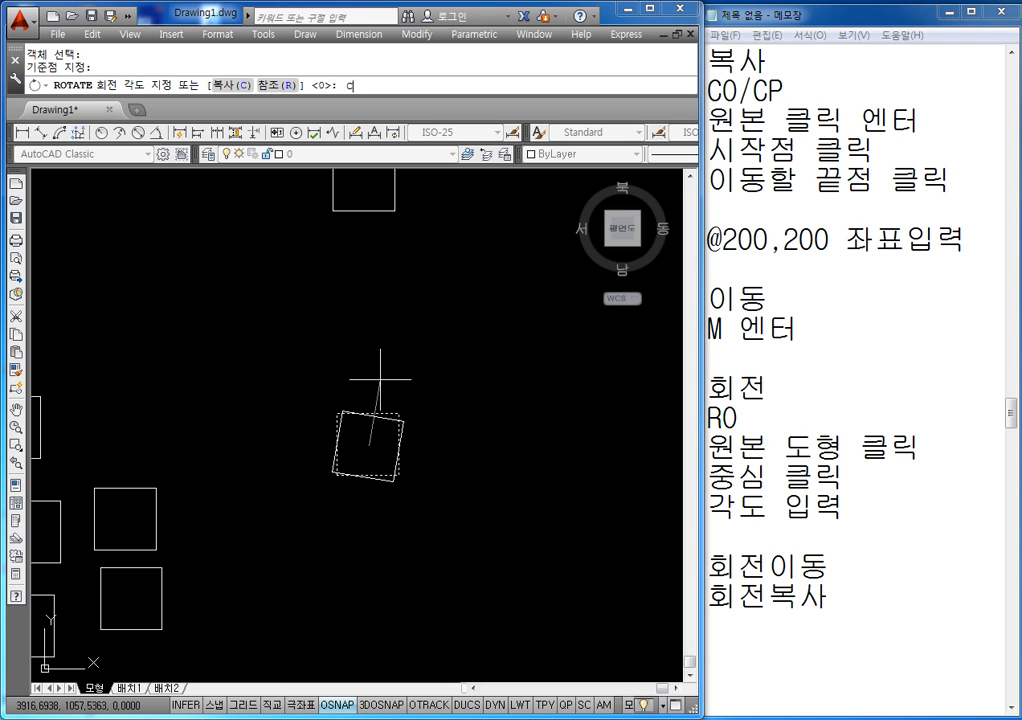
pyautogui.write('c')
pyautogui.press('Return')
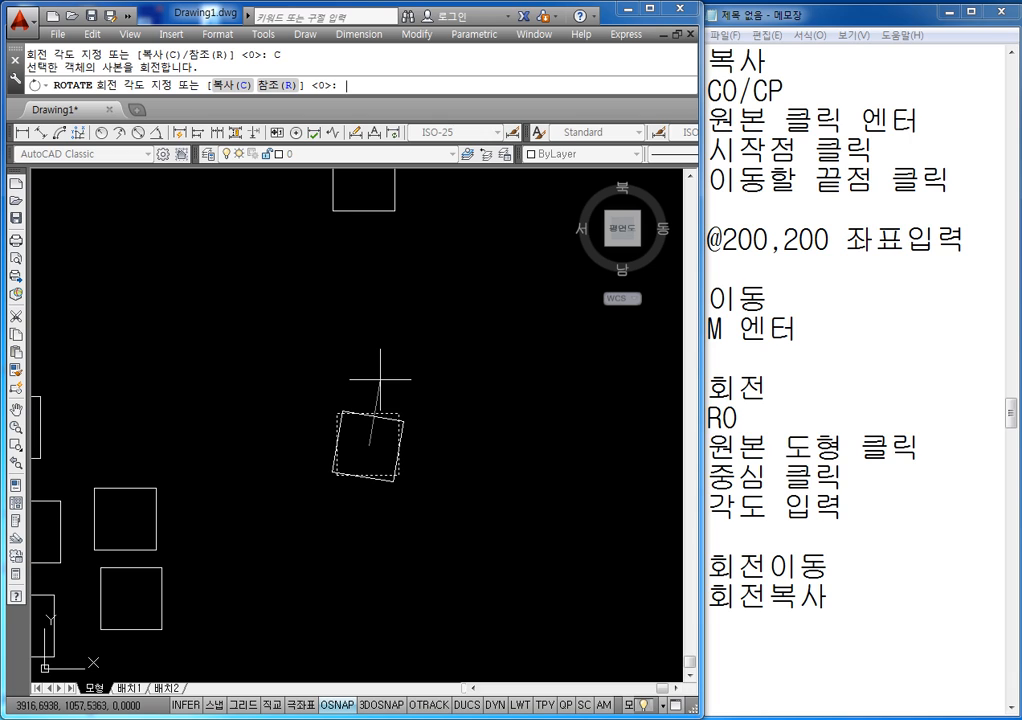
pyautogui.write('45')
pyautogui.press('Return')
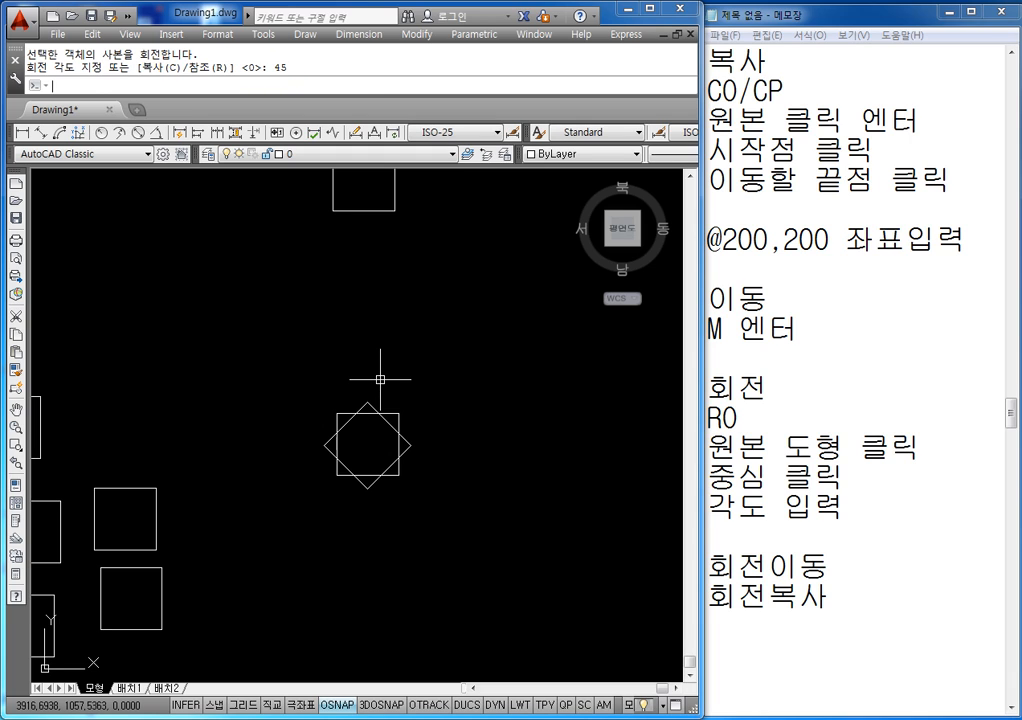
pyautogui.press('Escape')
# - Select all the squares with one crossing window and erase them from the drawing
pyautogui.scroll(5, 360, 465)
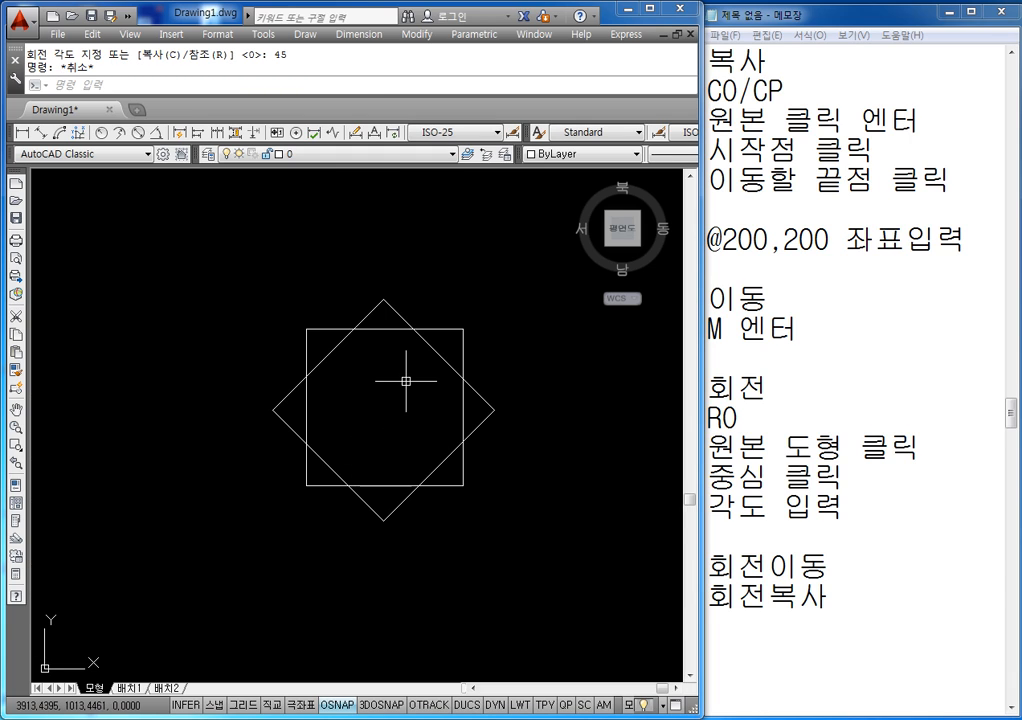
pyautogui.scroll(-5, 400, 380)
pyautogui.scroll(-2, 405, 343)
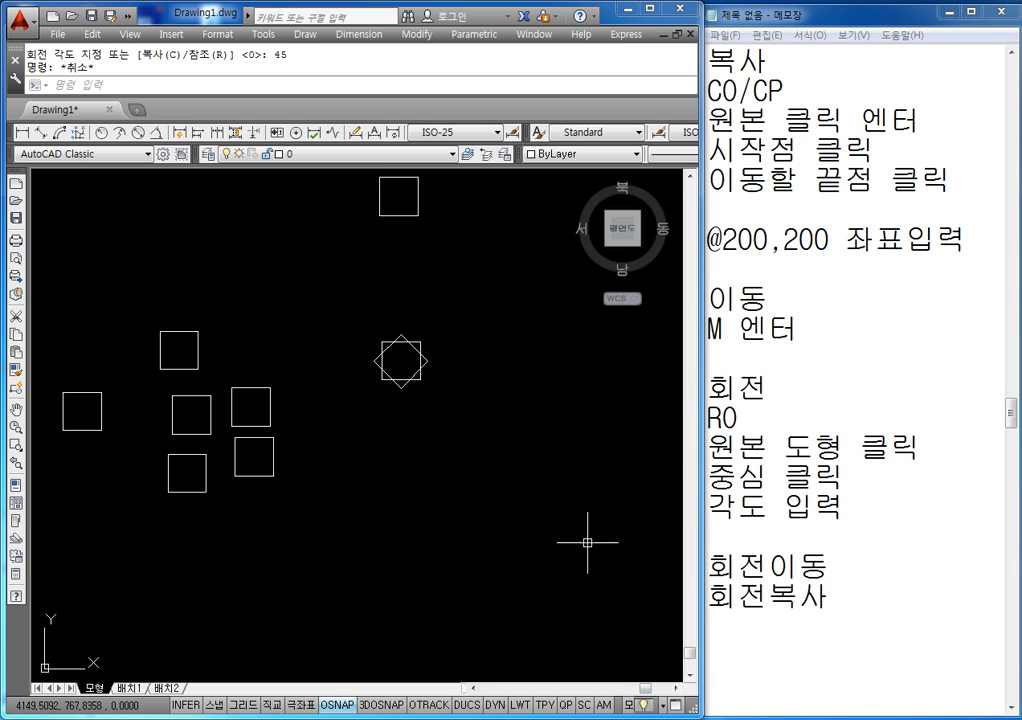
pyautogui.scroll(-5, 478, 429)
pyautogui.click(483, 346)
pyautogui.click(358, 504)
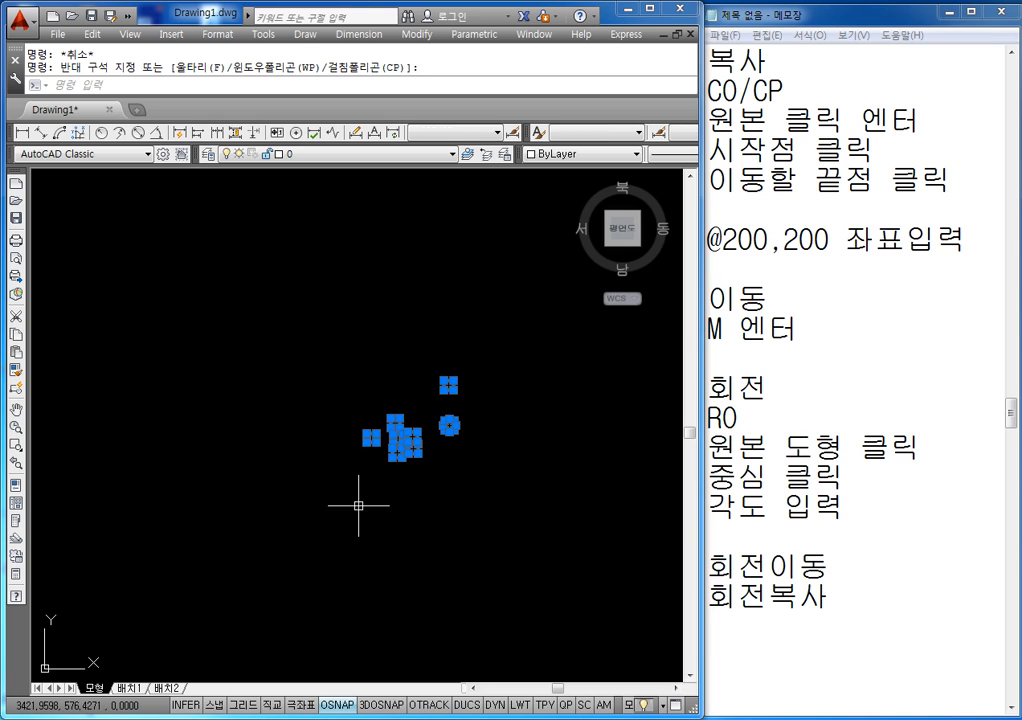
pyautogui.press('Delete')
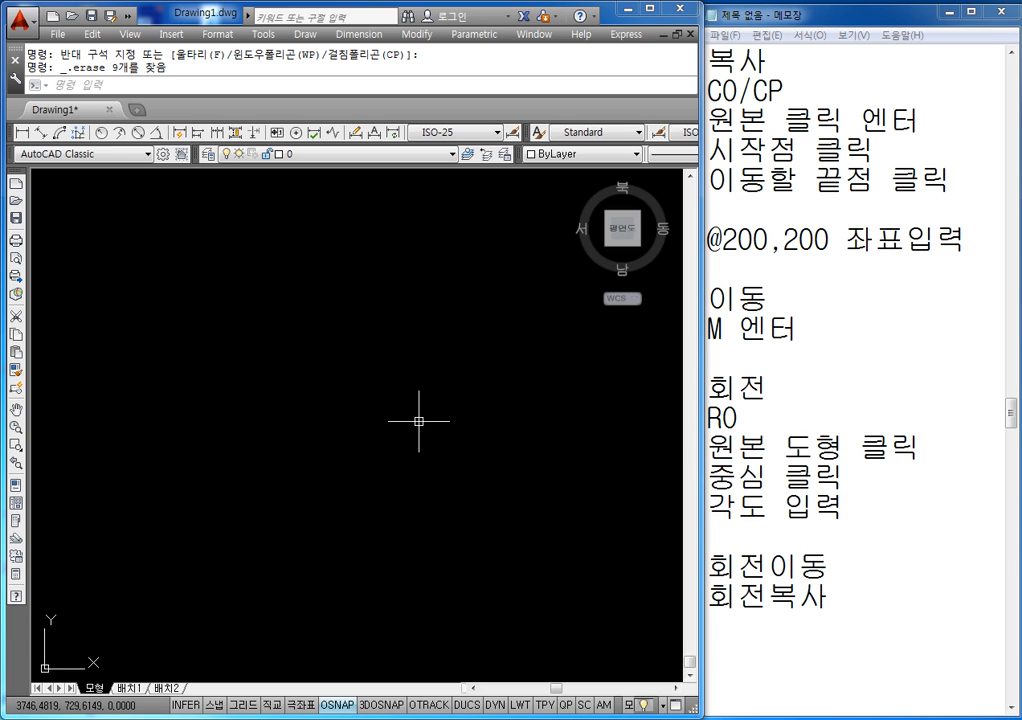
pyautogui.press('Escape')
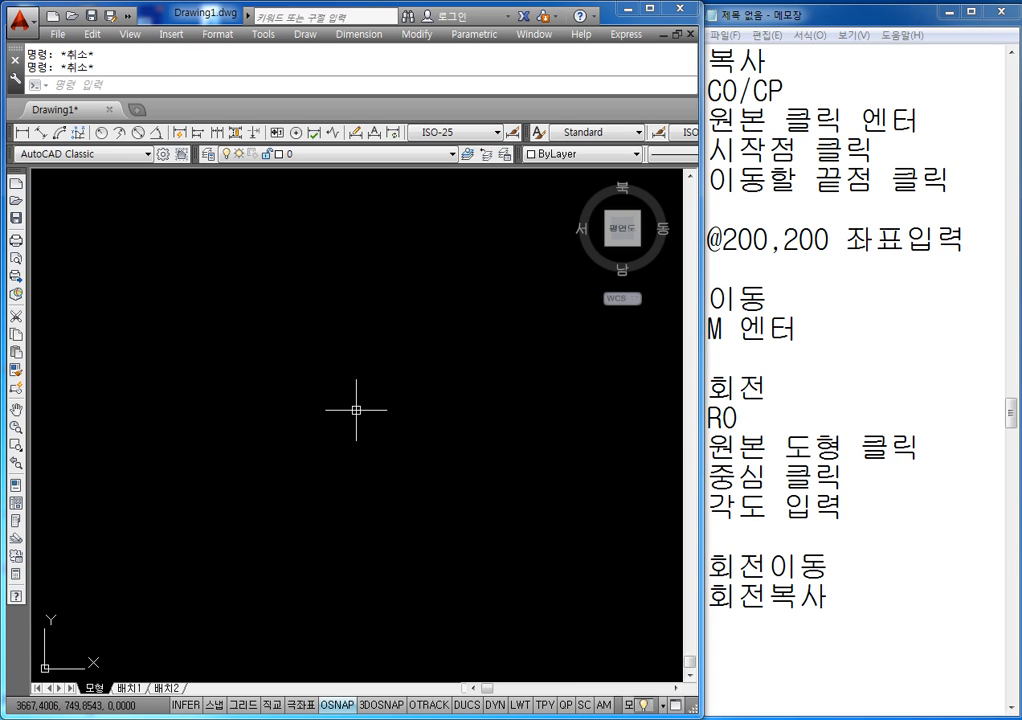
# - Draw a circle (C) with a diameter of 48 in the middle of the empty drawing area
pyautogui.write('C')
pyautogui.press('Return')
pyautogui.click(357, 413)
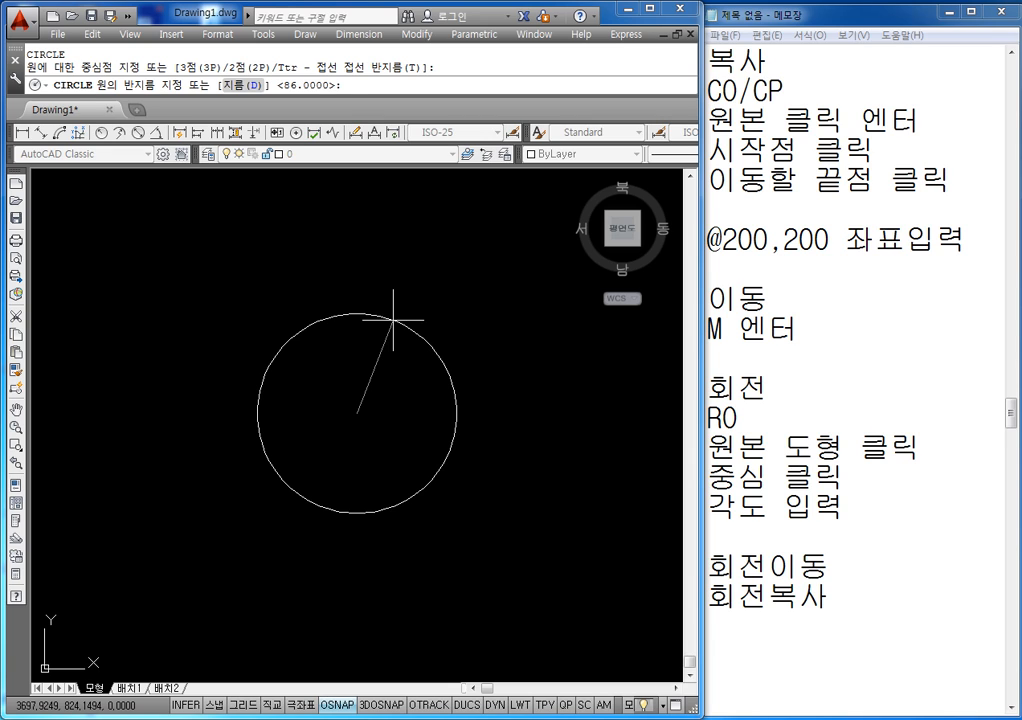
pyautogui.write('D')
pyautogui.press('Return')
pyautogui.press('Return')
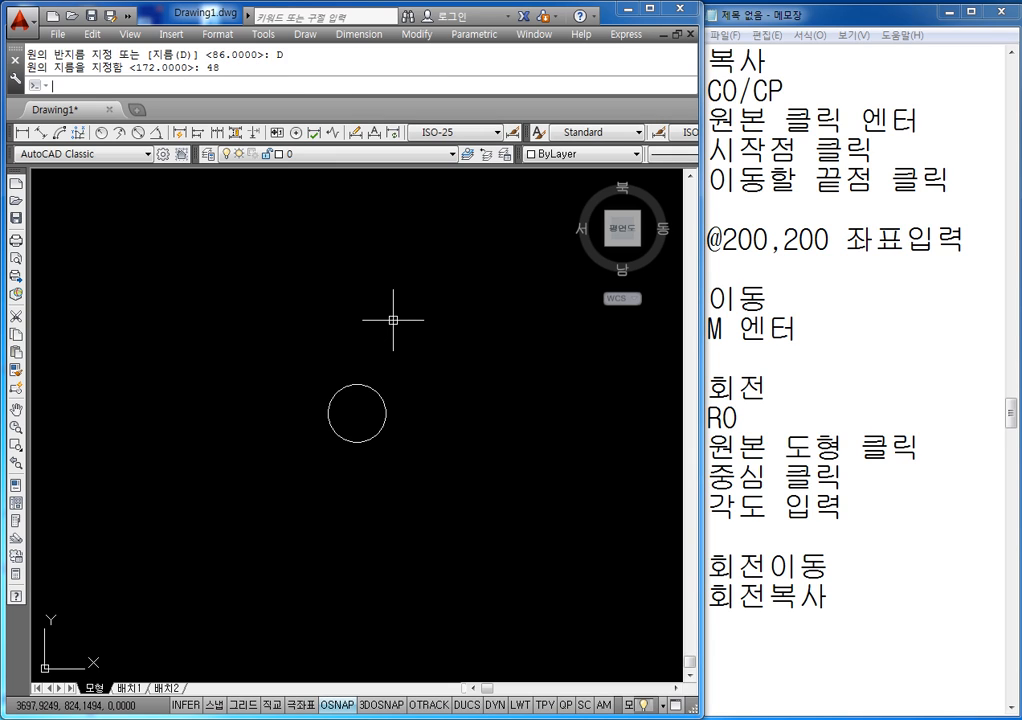
pyautogui.press('Escape')
pyautogui.press('Escape')
pyautogui.scroll(5, 381, 390)
pyautogui.moveTo(381, 390); pyautogui.dragTo(412, 344, button='middle')
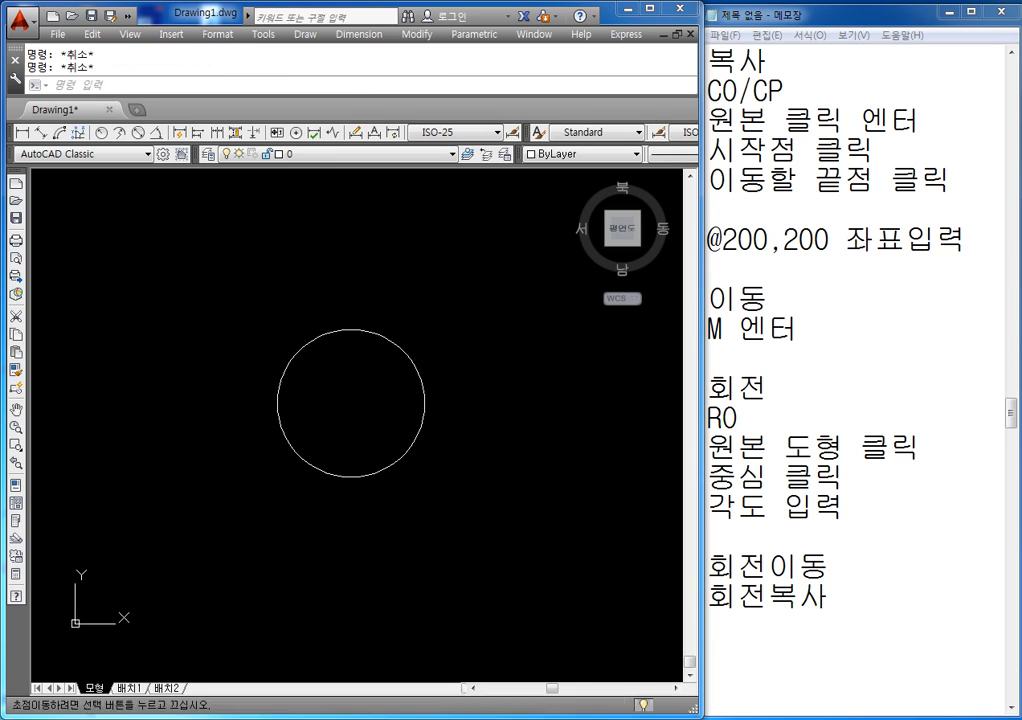
# - Add a diameter dimension to the 48-diameter circle, with its text outside the circle at the upper left
pyautogui.click(138, 132)
pyautogui.click(298, 347)
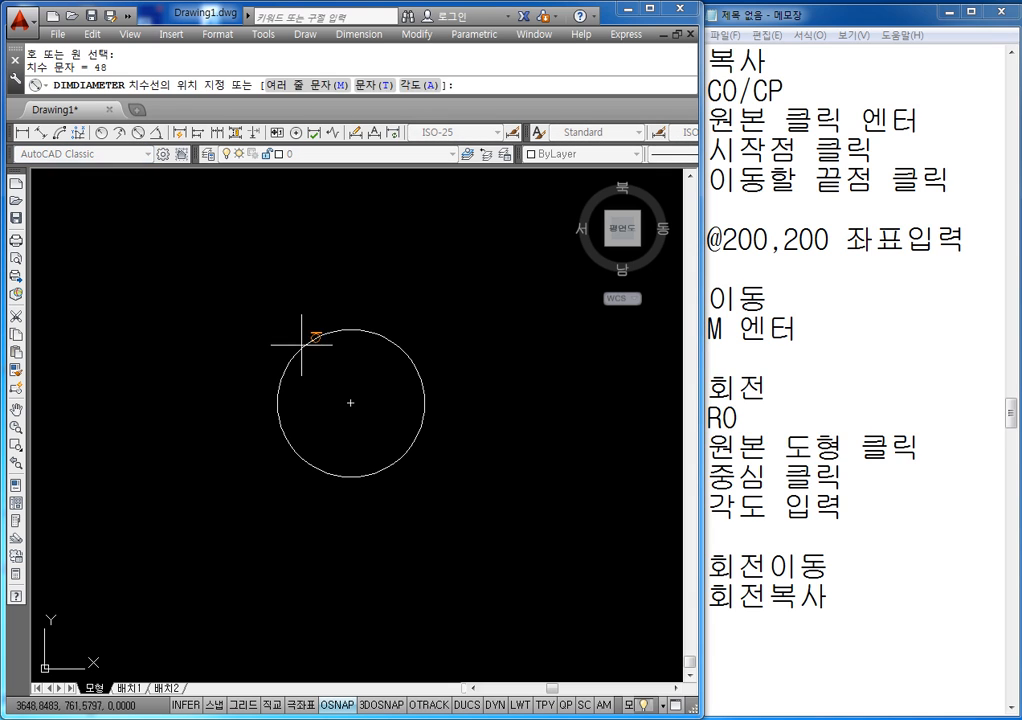
pyautogui.click(288, 314)
pyautogui.press('Escape')
pyautogui.scroll(4, 373, 407)
pyautogui.scroll(-4, 373, 407)
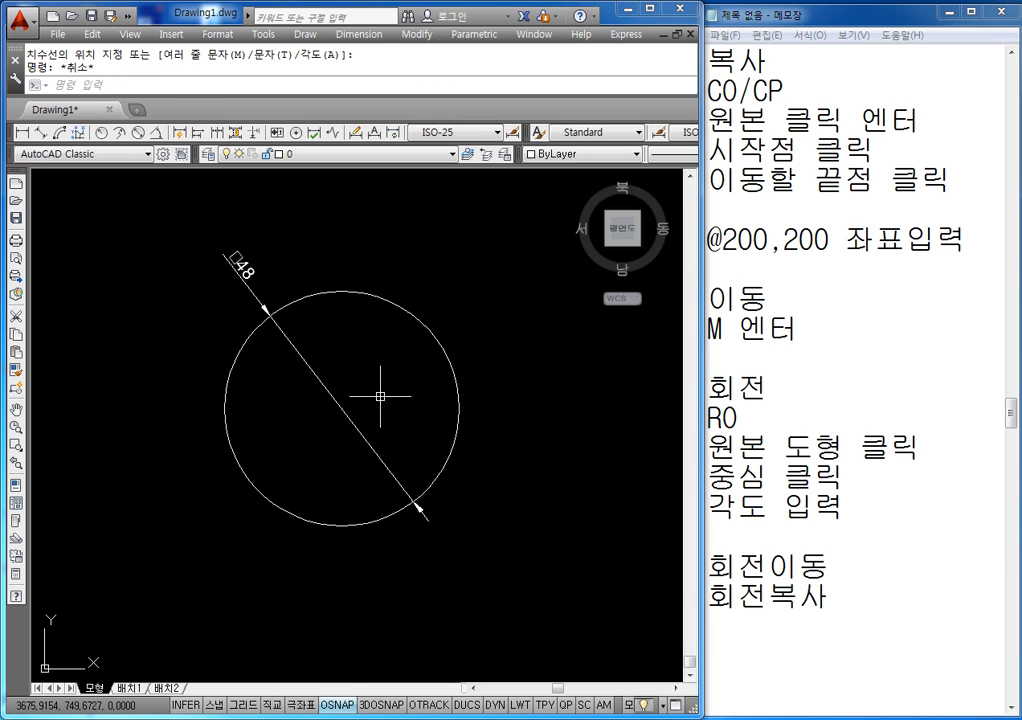
# - Change the diameter dimension's colour to red (빨간색)
pyautogui.click(372, 392)
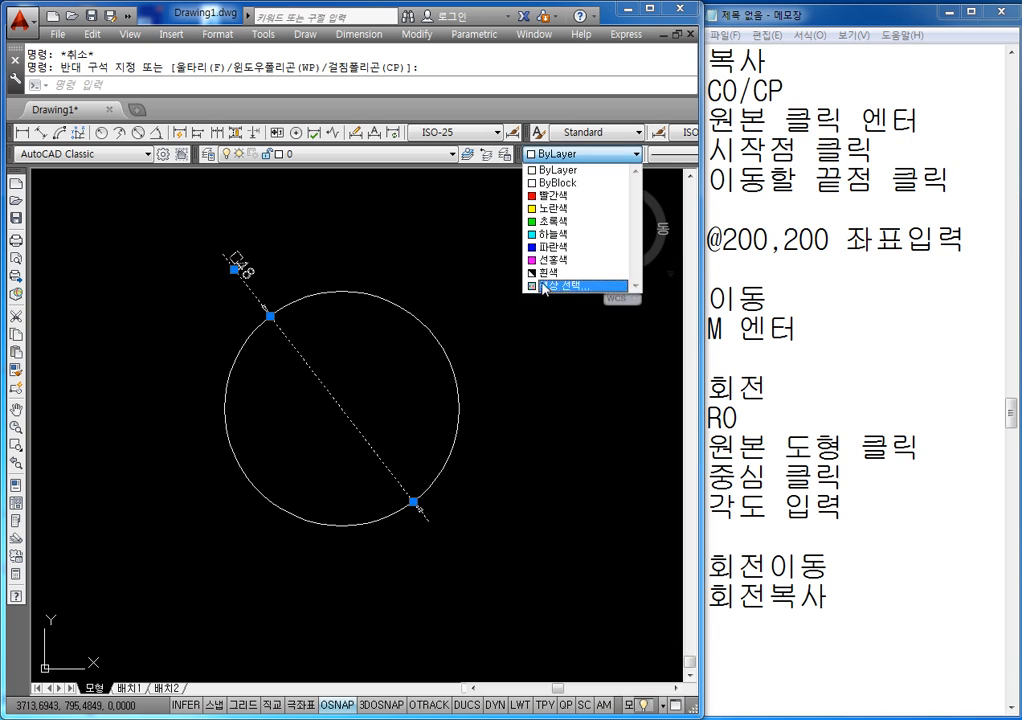
pyautogui.click(548, 196)
pyautogui.press('Escape')
pyautogui.moveTo(490, 358); pyautogui.dragTo(462, 329, button='middle')
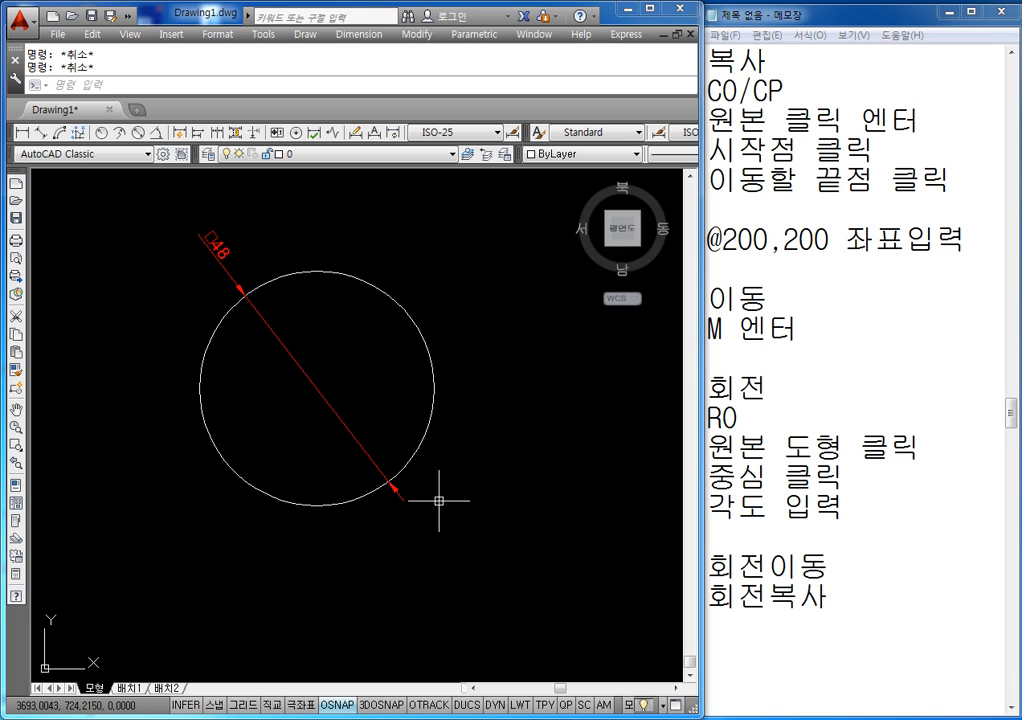
# - With Ortho on, draw lines from the circle's bottom quadrant 64 horizontally to the right and 16 straight up
pyautogui.write('L')
pyautogui.press('Return')
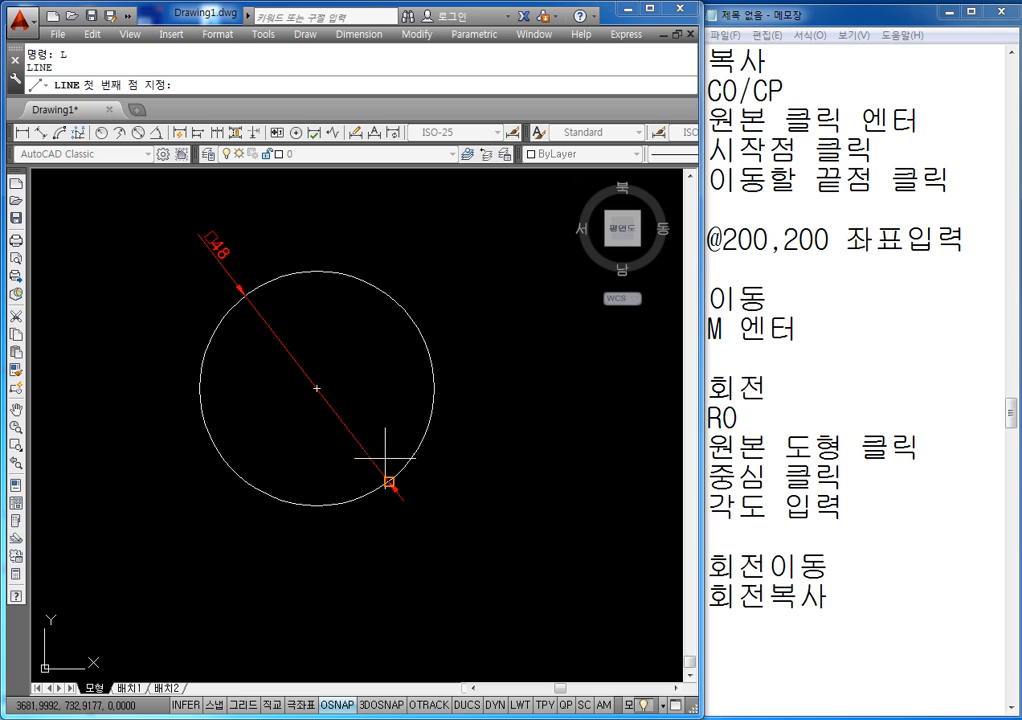
pyautogui.click(317, 506)
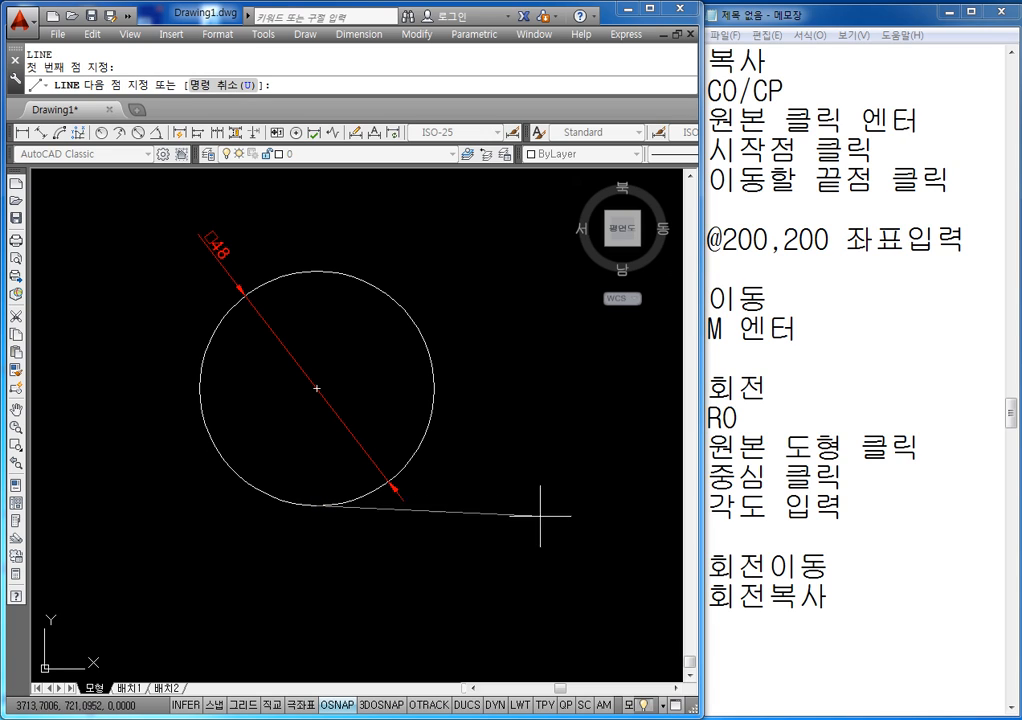
pyautogui.click(270, 706)
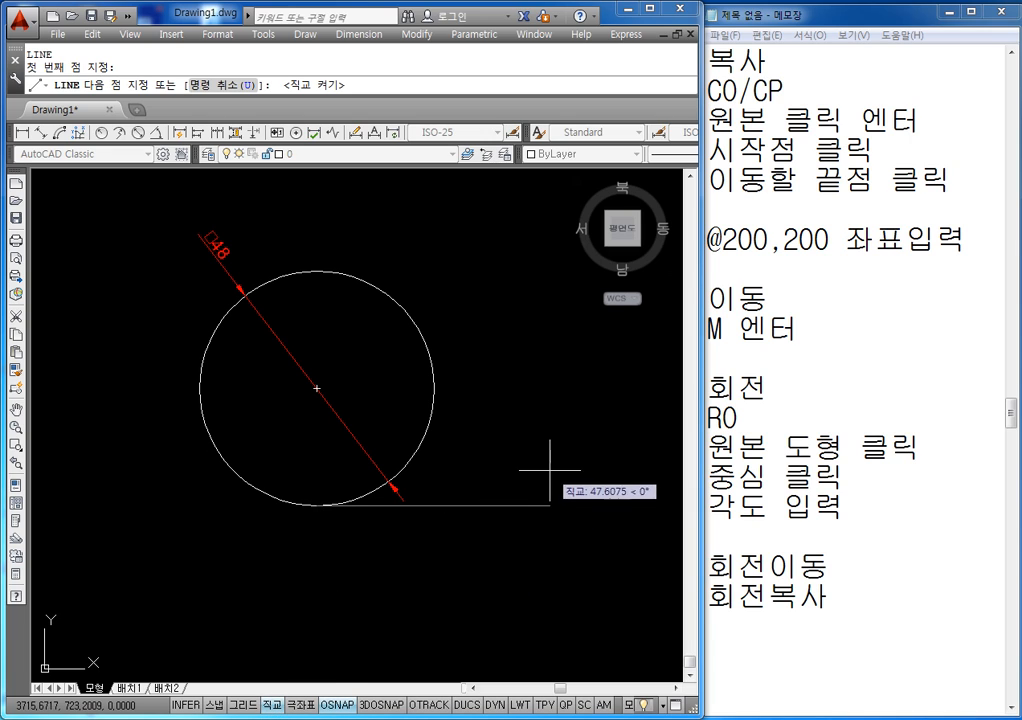
pyautogui.middleClick(587, 465)
pyautogui.middleClick(587, 465)
pyautogui.scroll(-6, 428, 450)
pyautogui.moveTo(489, 467); pyautogui.dragTo(377, 464, button='middle')
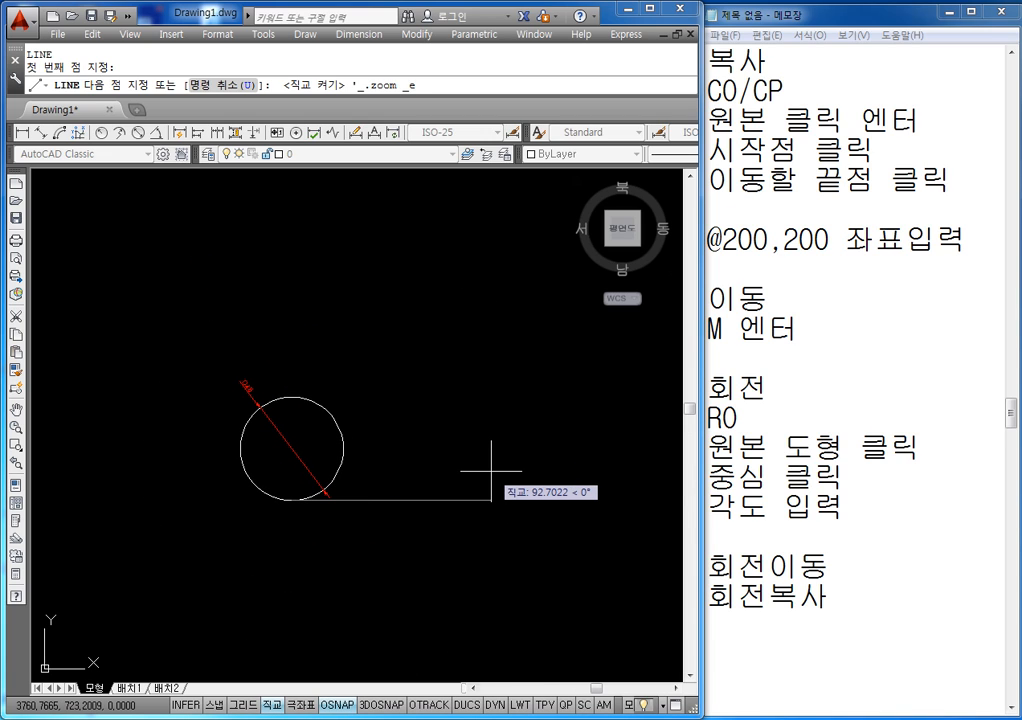
pyautogui.click(429, 388)
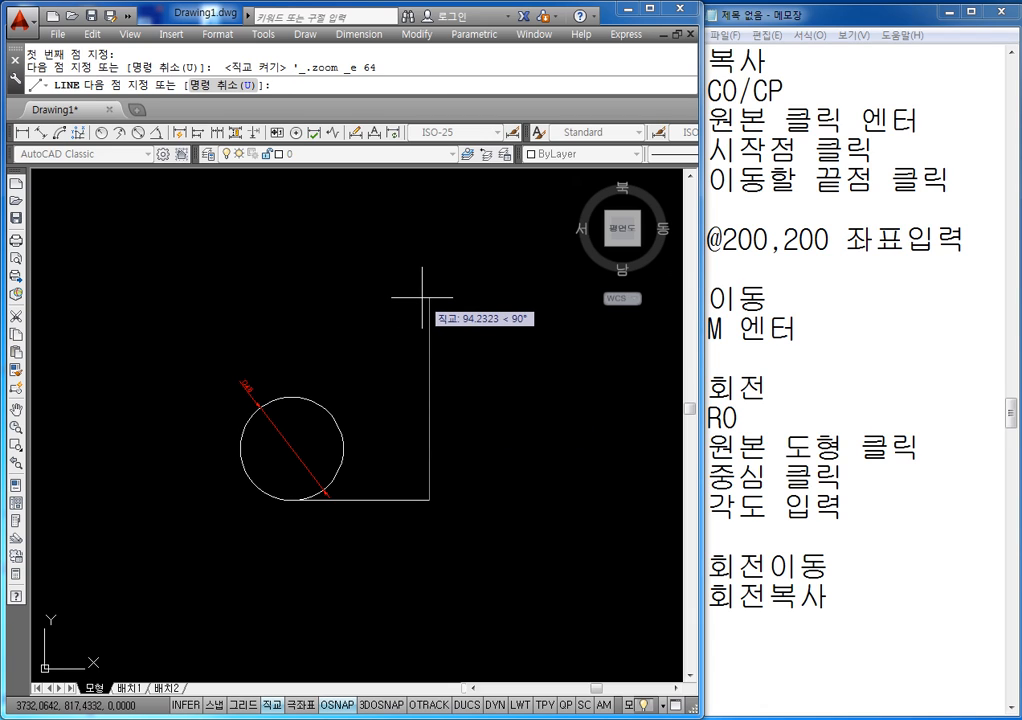
pyautogui.press('Return')
pyautogui.press('Escape')
# - Select the horizontal and vertical guide lines with a crossing window and colour them red (빨간색)
pyautogui.click(474, 472)
pyautogui.click(379, 547)
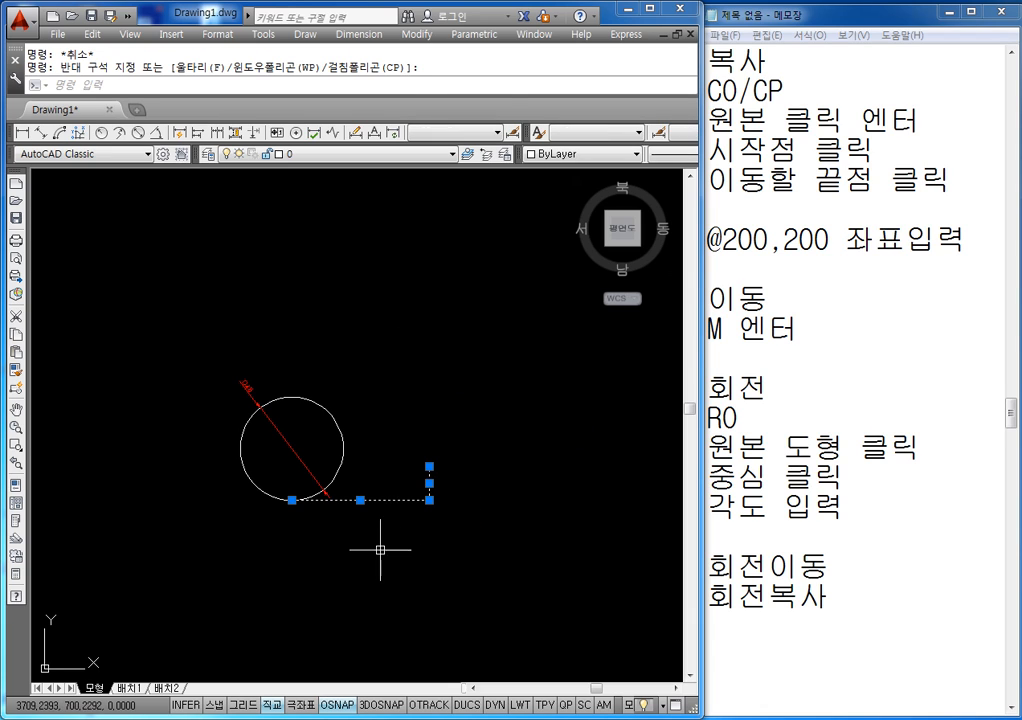
pyautogui.click(636, 154)
pyautogui.click(557, 198)
pyautogui.press('Escape')
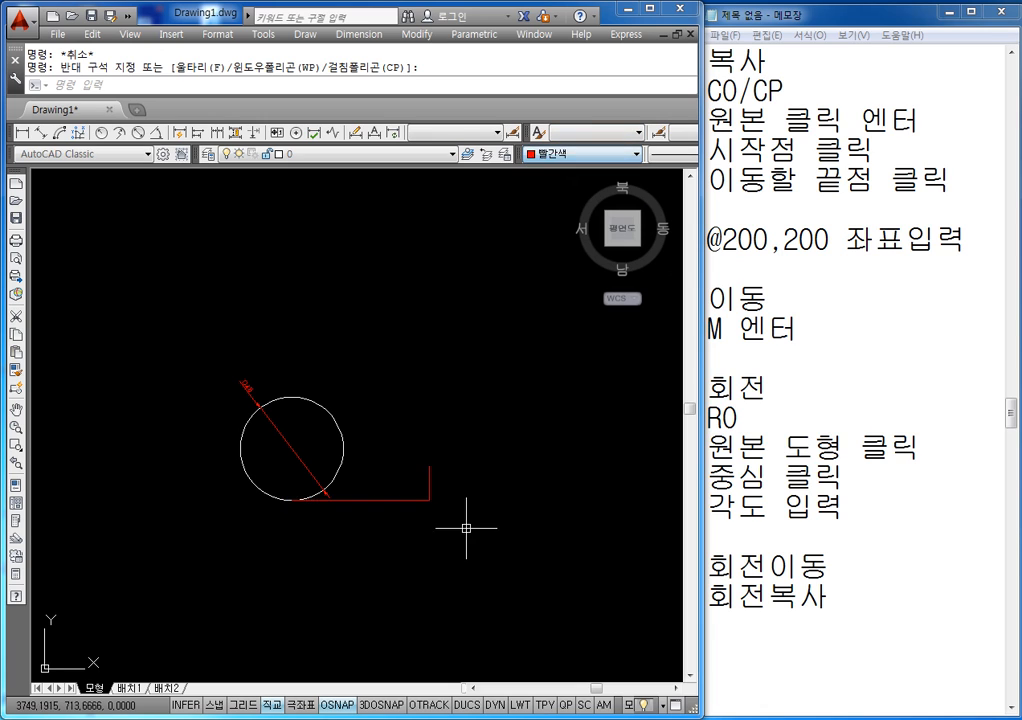
pyautogui.scroll(3, 406, 523)
pyautogui.moveTo(406, 523); pyautogui.dragTo(443, 546, button='middle')
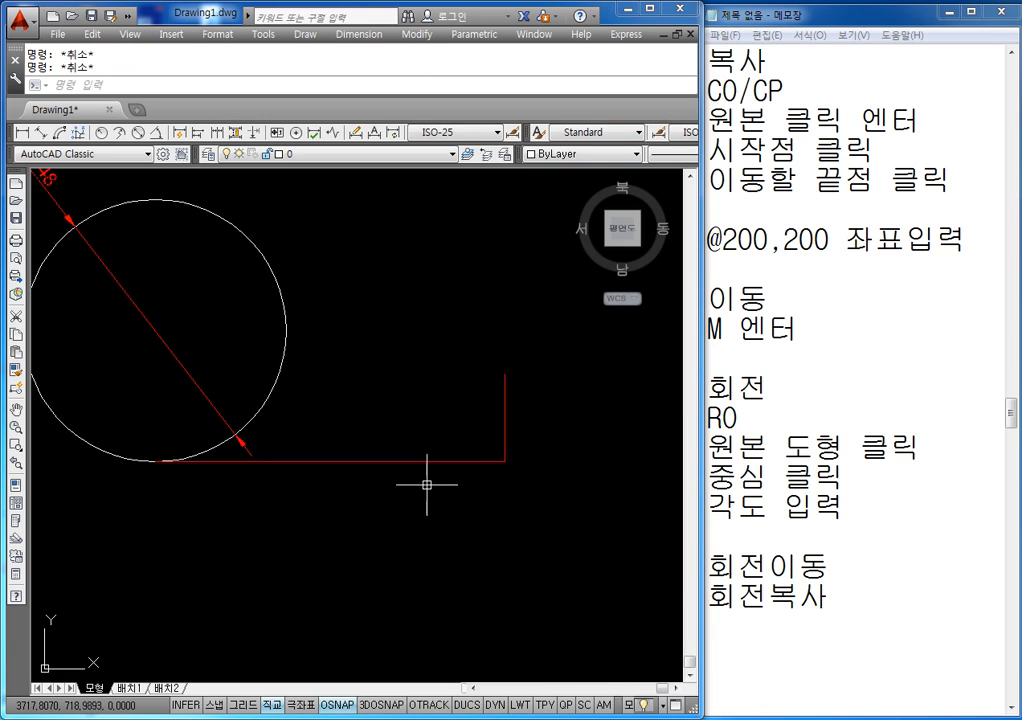
pyautogui.moveTo(405, 384); pyautogui.dragTo(439, 383, button='middle')
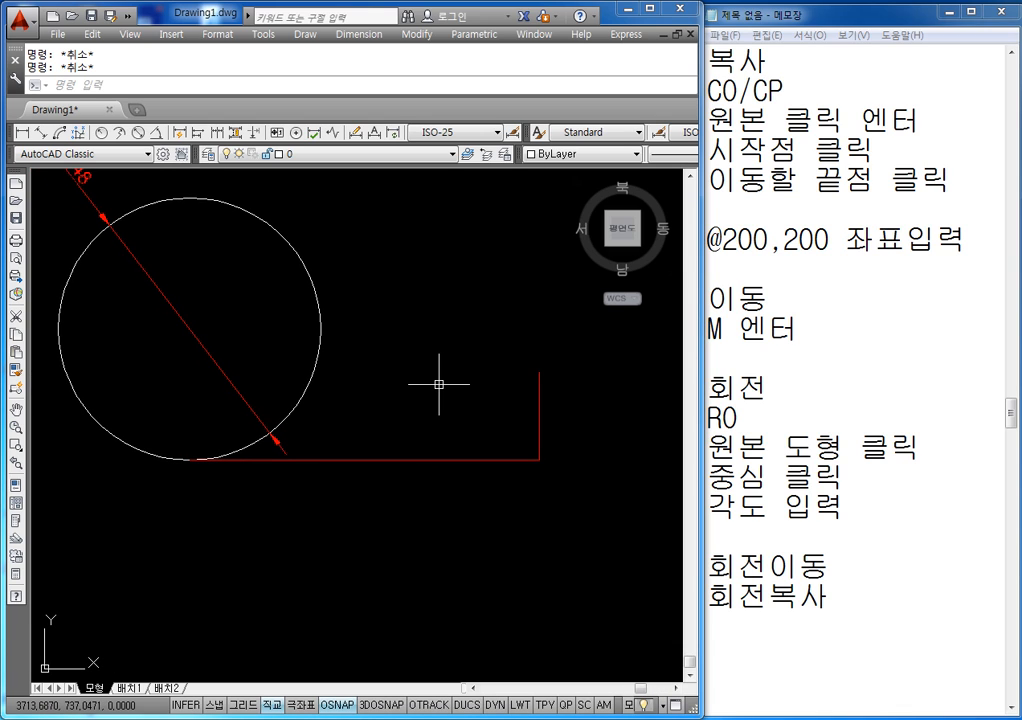
pyautogui.write('L')
pyautogui.press('Return')
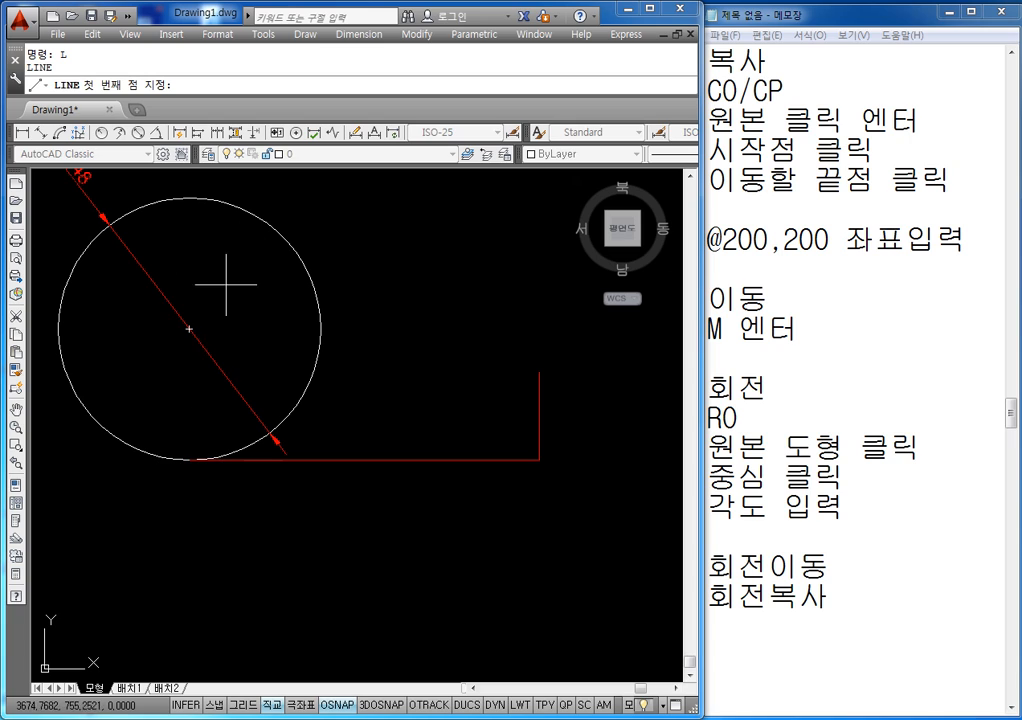
pyautogui.click(189, 460)
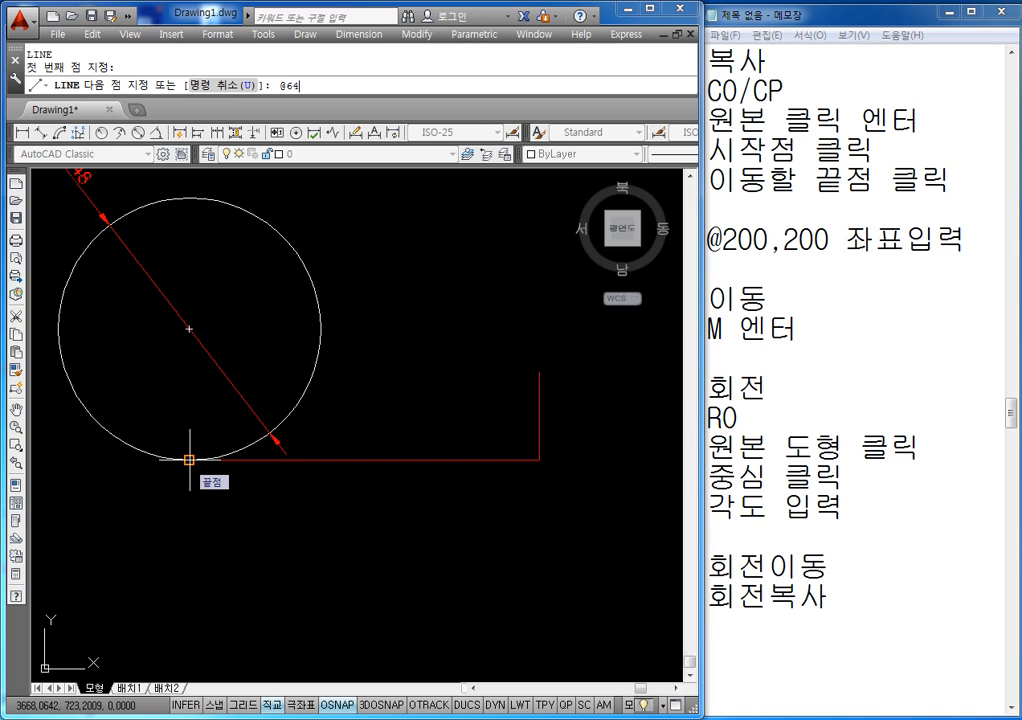
pyautogui.press('Return')
pyautogui.press('Escape')
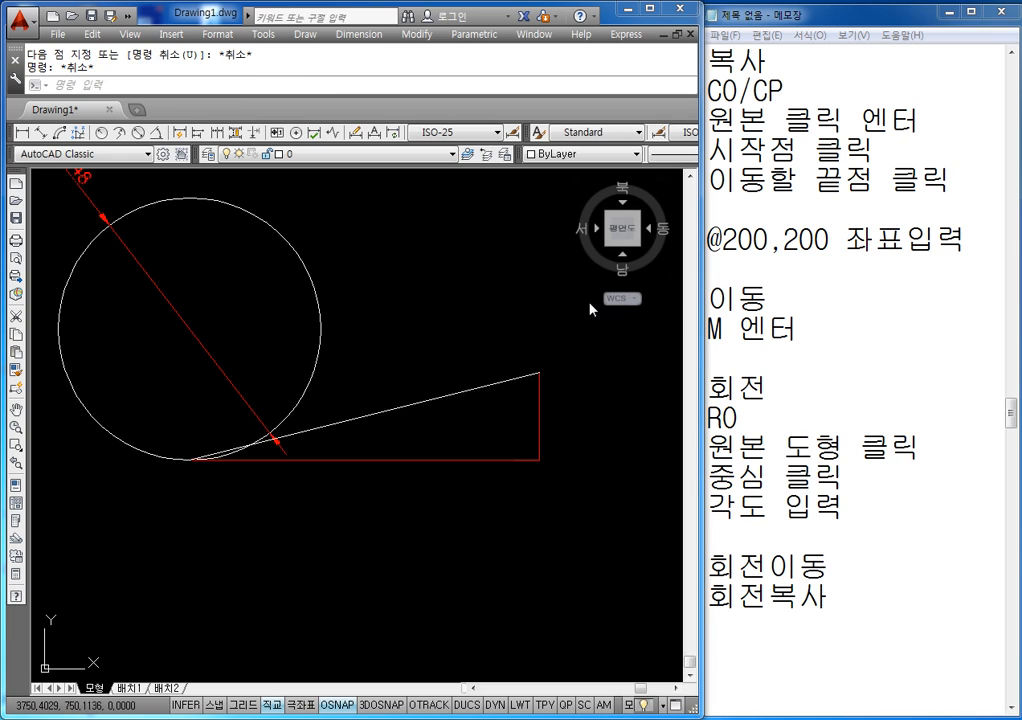
# - Change the sloping guide line's colour to red (빨간색)
pyautogui.click(475, 382)
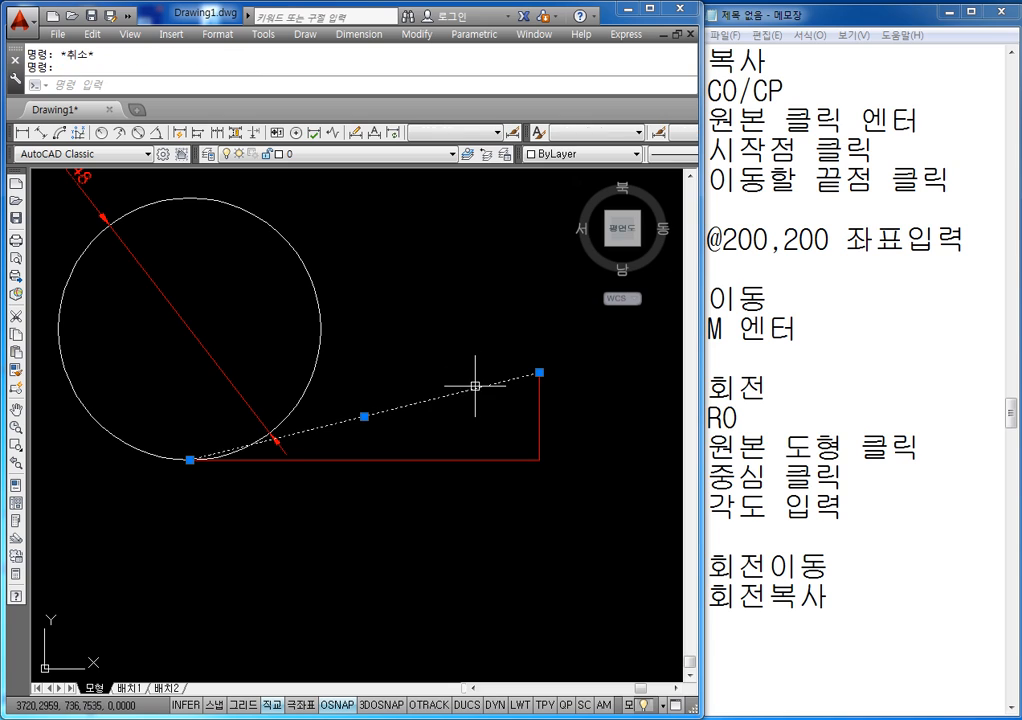
pyautogui.click(530, 160)
pyautogui.click(545, 172)
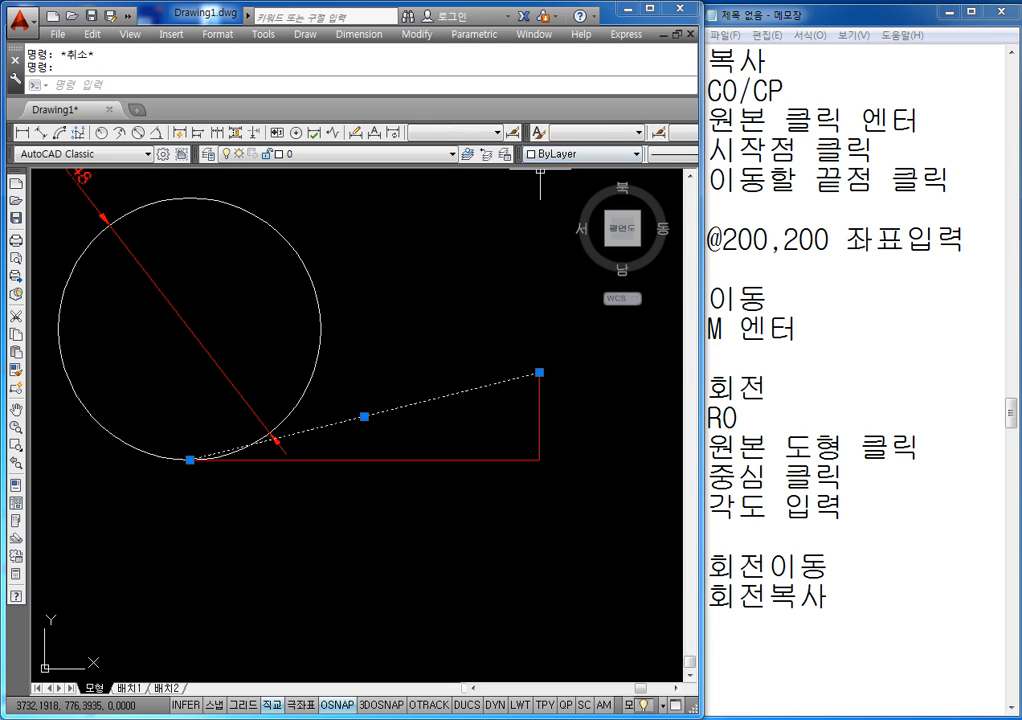
pyautogui.click(530, 154)
pyautogui.click(548, 170)
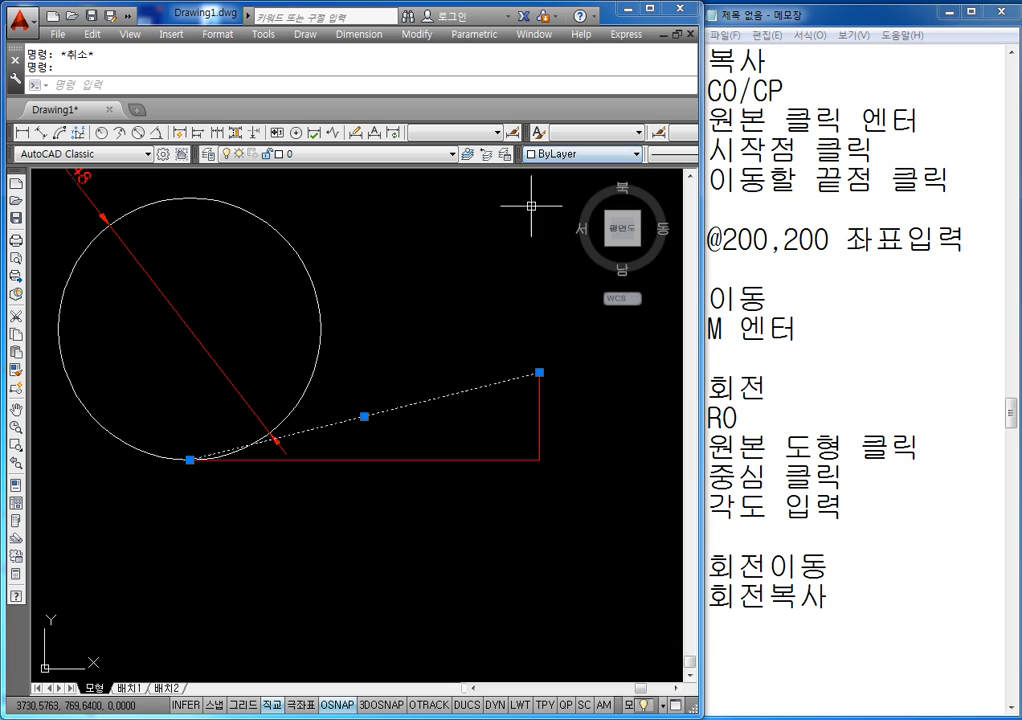
pyautogui.click(580, 154)
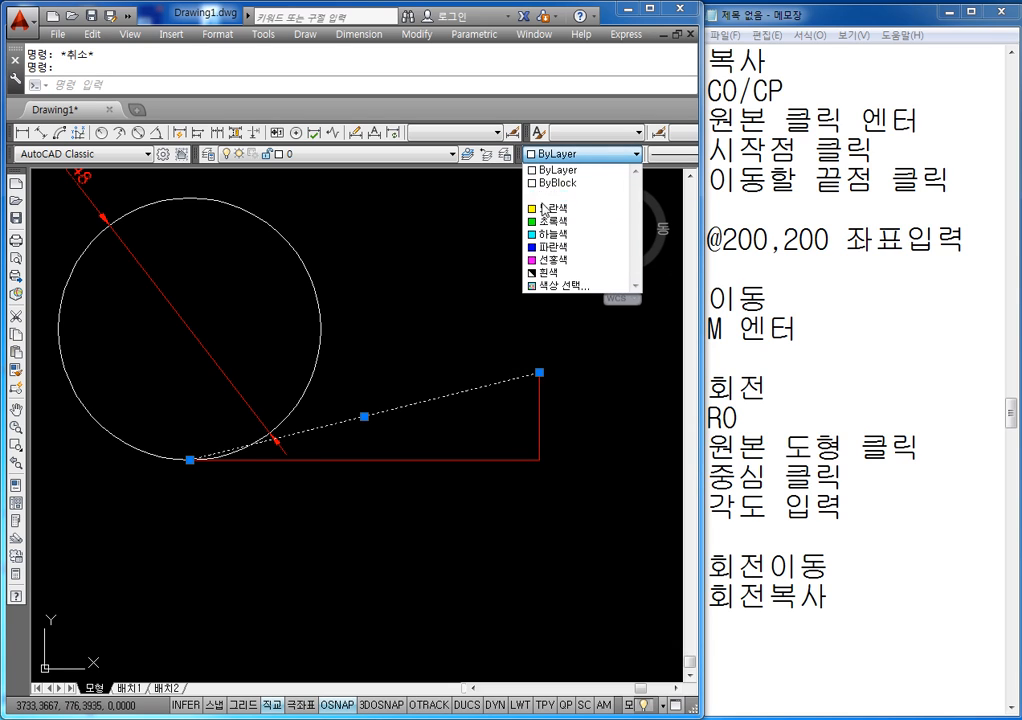
pyautogui.click(560, 196)
pyautogui.press('Escape')
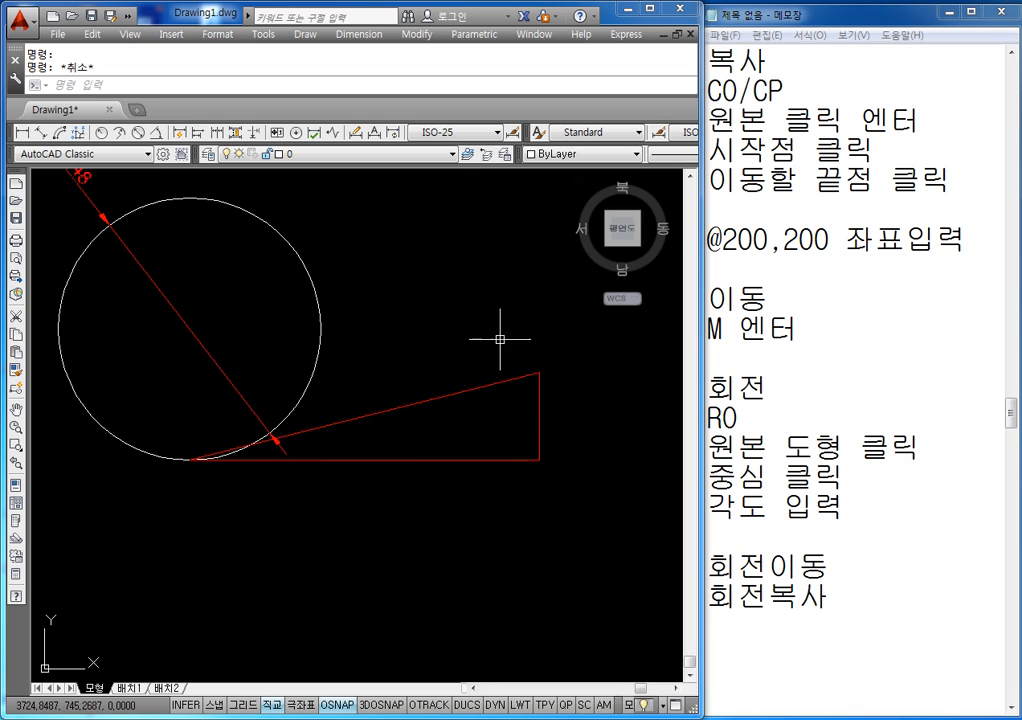
# - Draw a circle with a diameter of 13 centred on the upper end of the sloping line
pyautogui.moveTo(578, 373); pyautogui.dragTo(545, 381, button='middle')
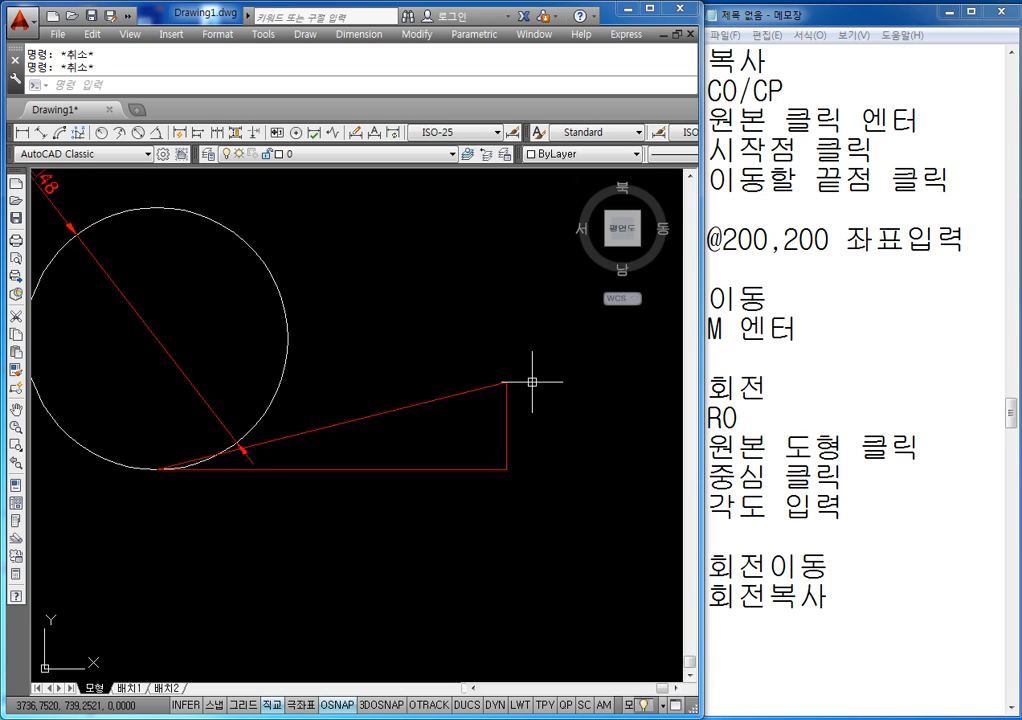
pyautogui.write('c')
pyautogui.press('Return')
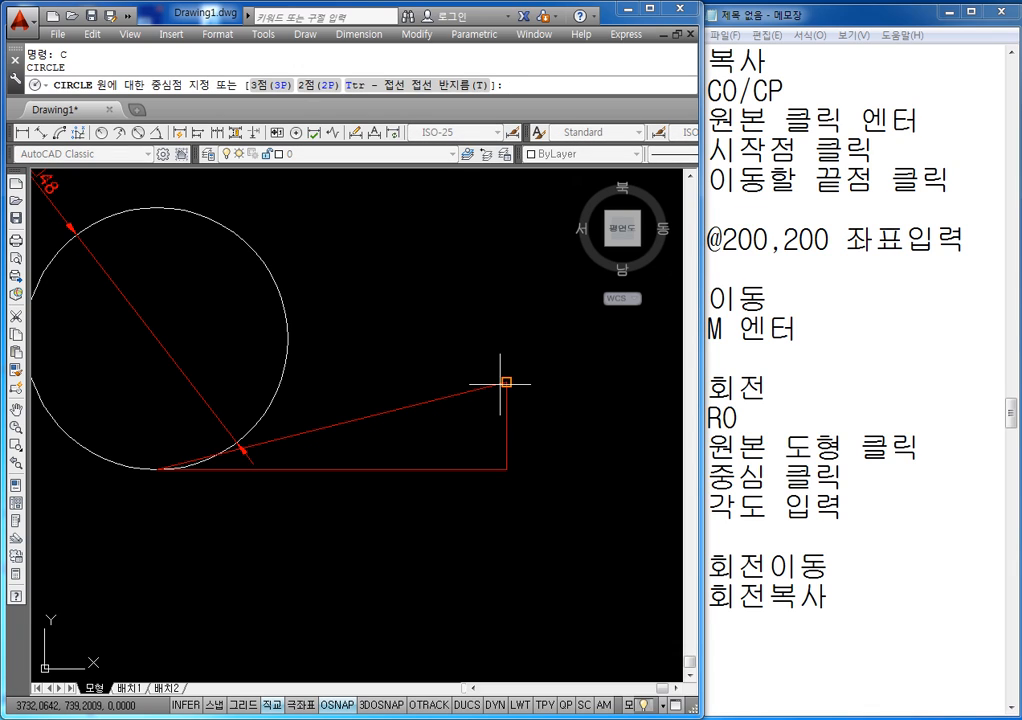
pyautogui.click(506, 382)
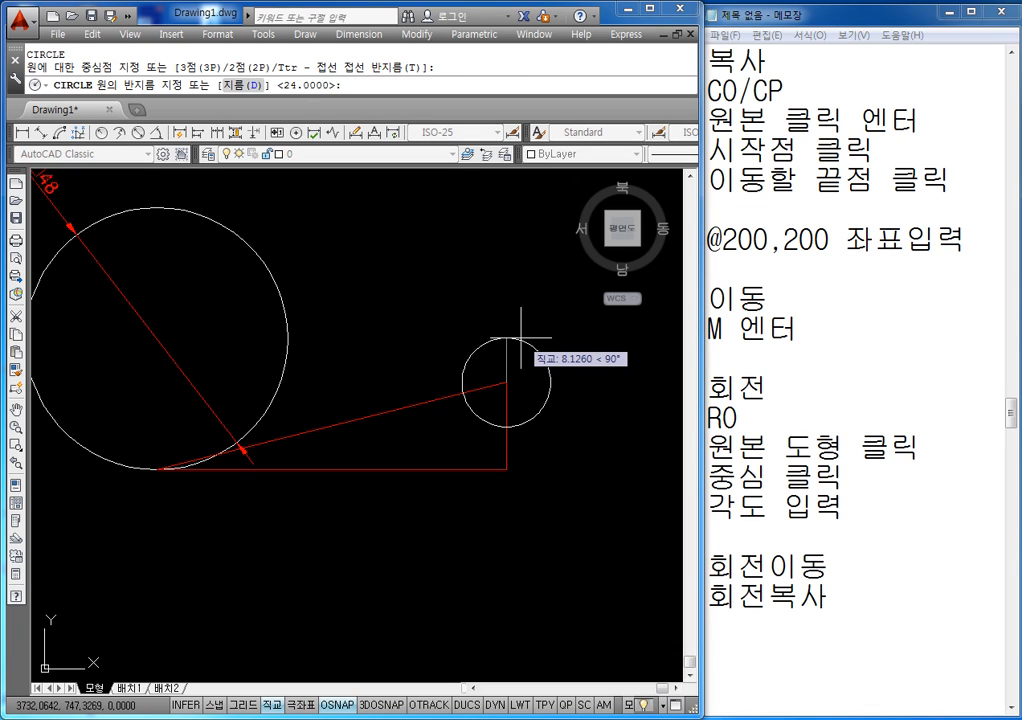
pyautogui.write('D')
pyautogui.press('Return')
pyautogui.write('13')
pyautogui.press('Return')
pyautogui.press('Escape')
pyautogui.press('Escape')
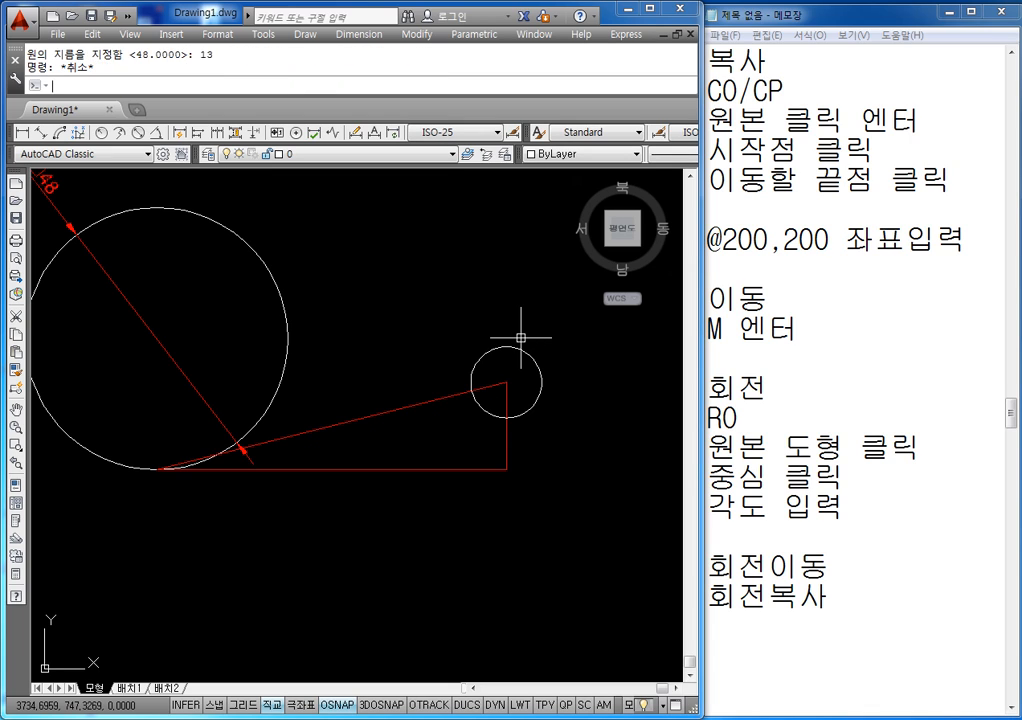
# - Draw a concentric circle with a radius of 16 around the 13-diameter circle
pyautogui.press('Return')
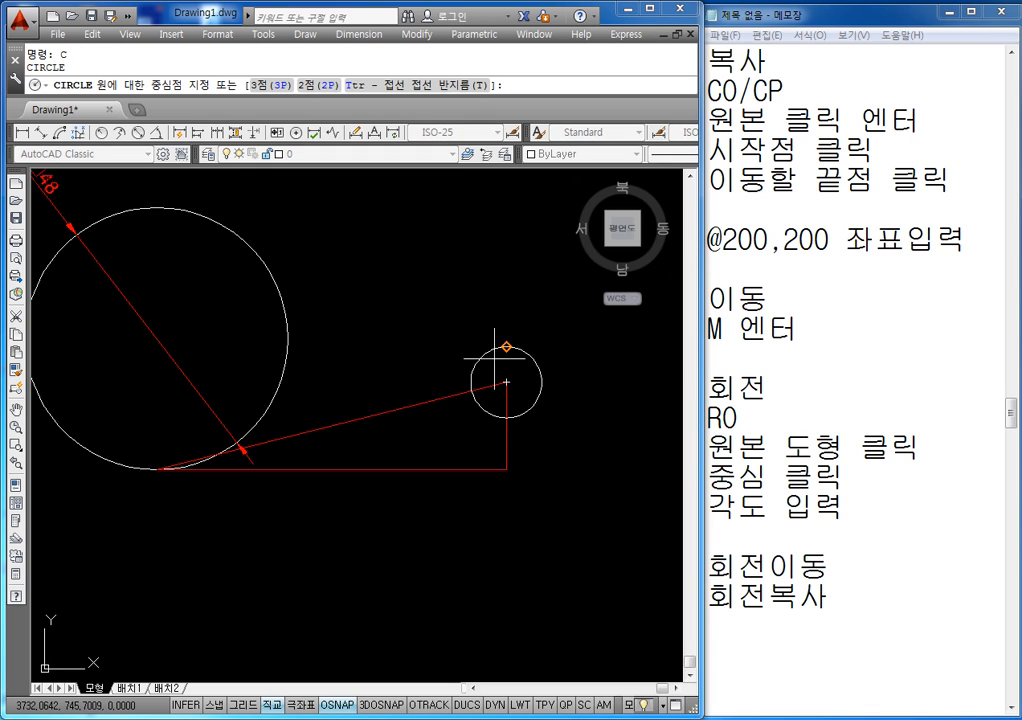
pyautogui.click(506, 382)
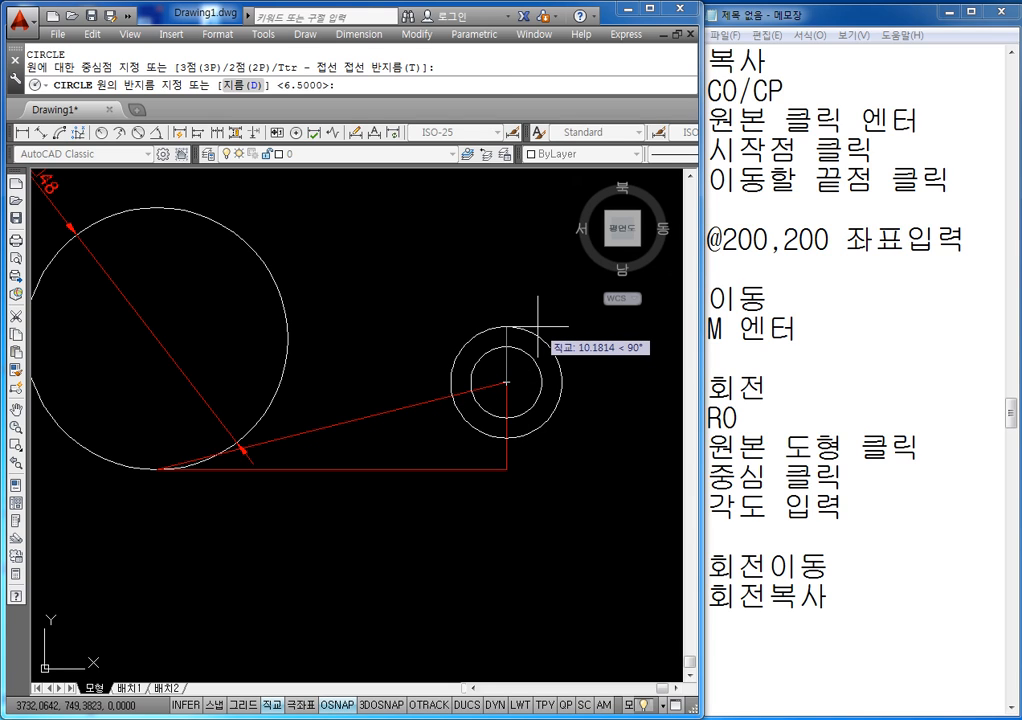
pyautogui.write('16')
pyautogui.press('Return')
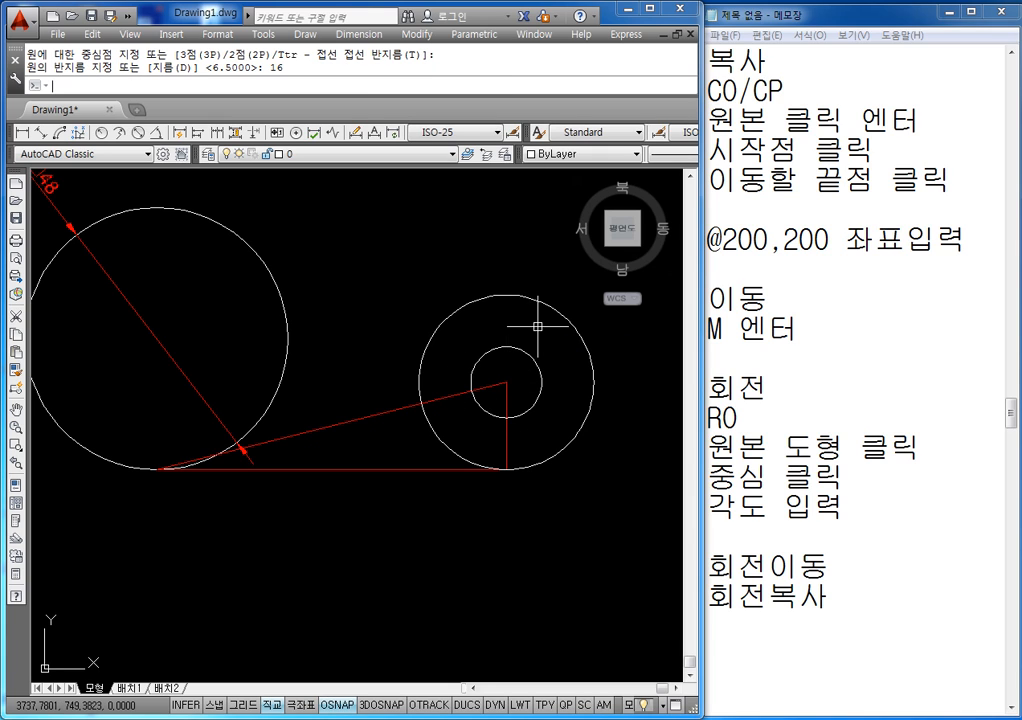
pyautogui.press('Escape')
pyautogui.press('Escape')
# - Erase the sloping, horizontal and vertical red guide lines, keeping the three circles
pyautogui.scroll(-4, 455, 375)
pyautogui.scroll(2, 405, 385)
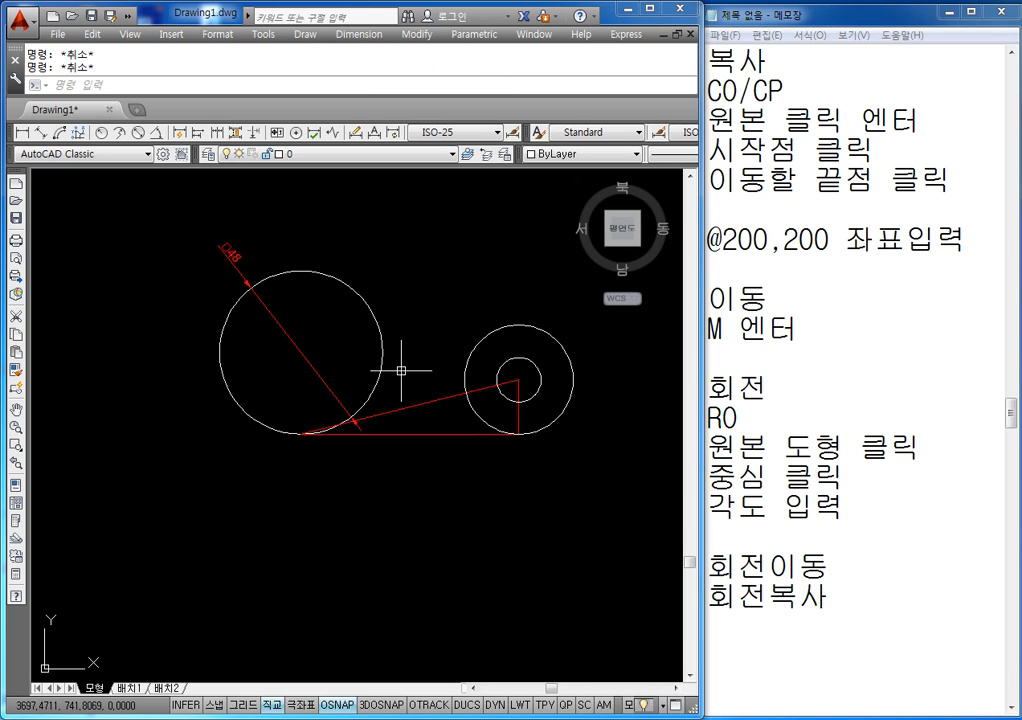
pyautogui.scroll(2, 390, 401)
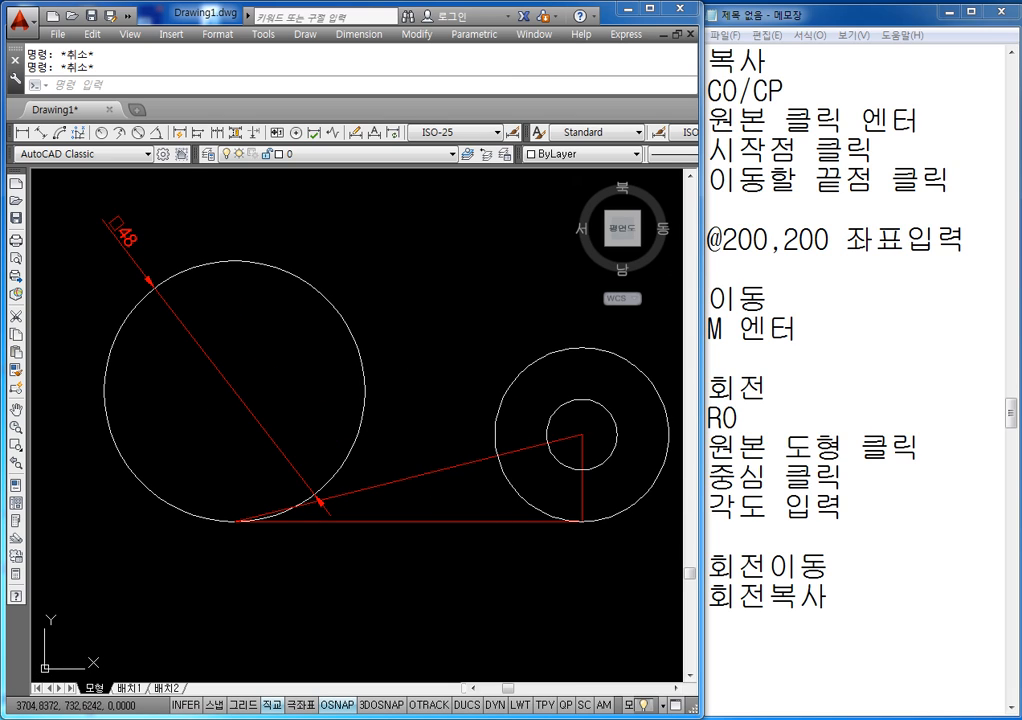
pyautogui.click(447, 422)
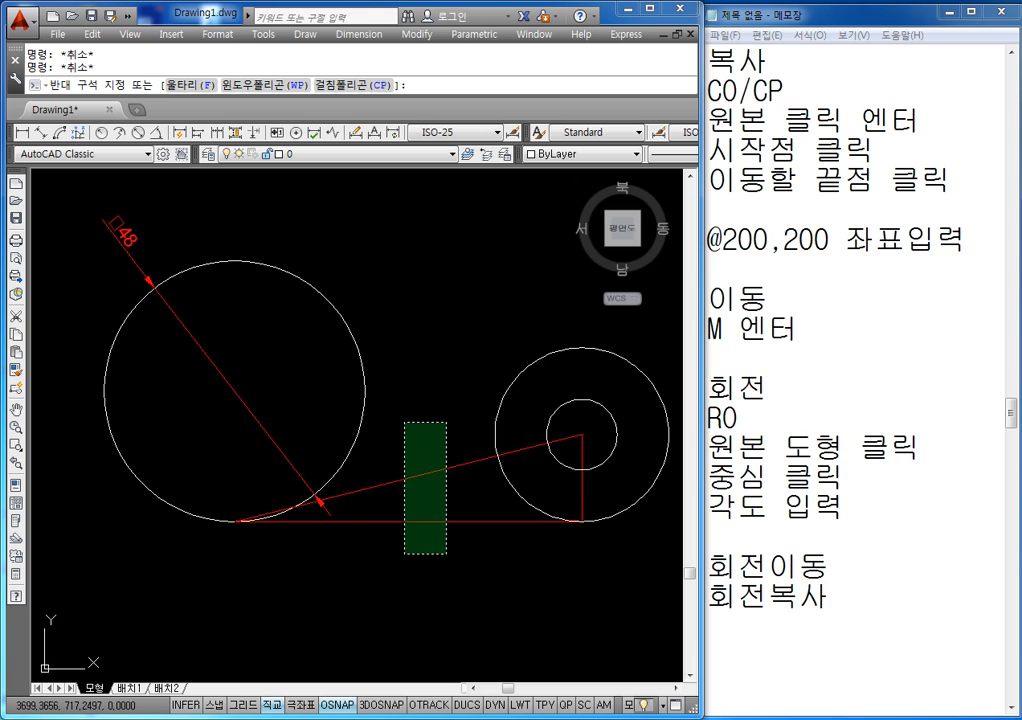
pyautogui.click(404, 553)
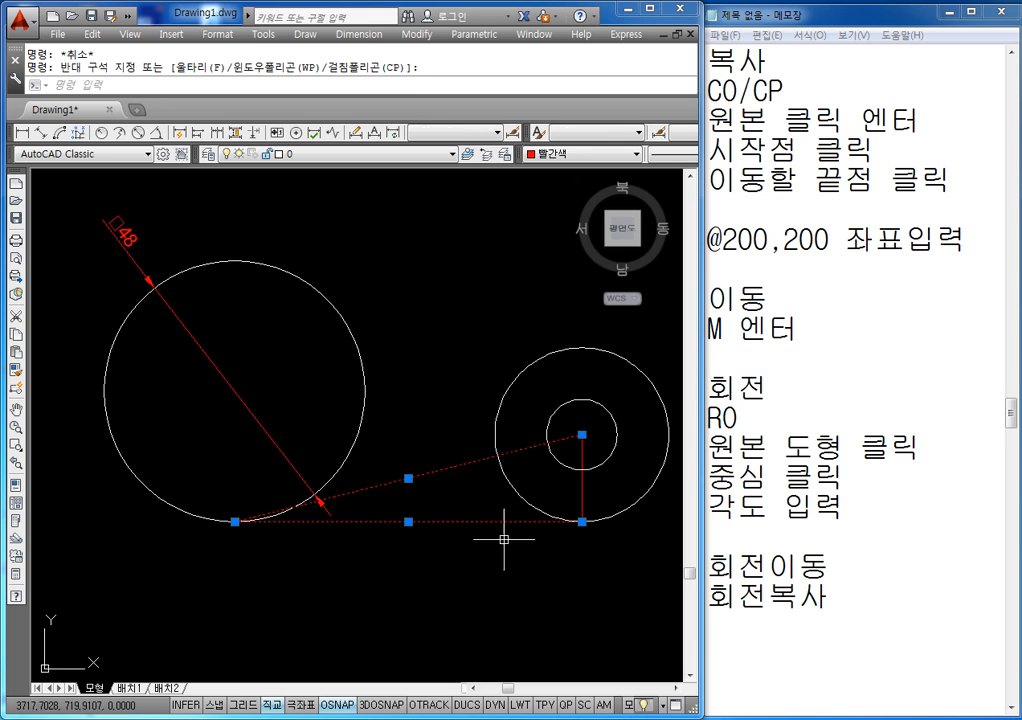
pyautogui.press('Delete')
pyautogui.click(582, 486)
pyautogui.press('Delete')
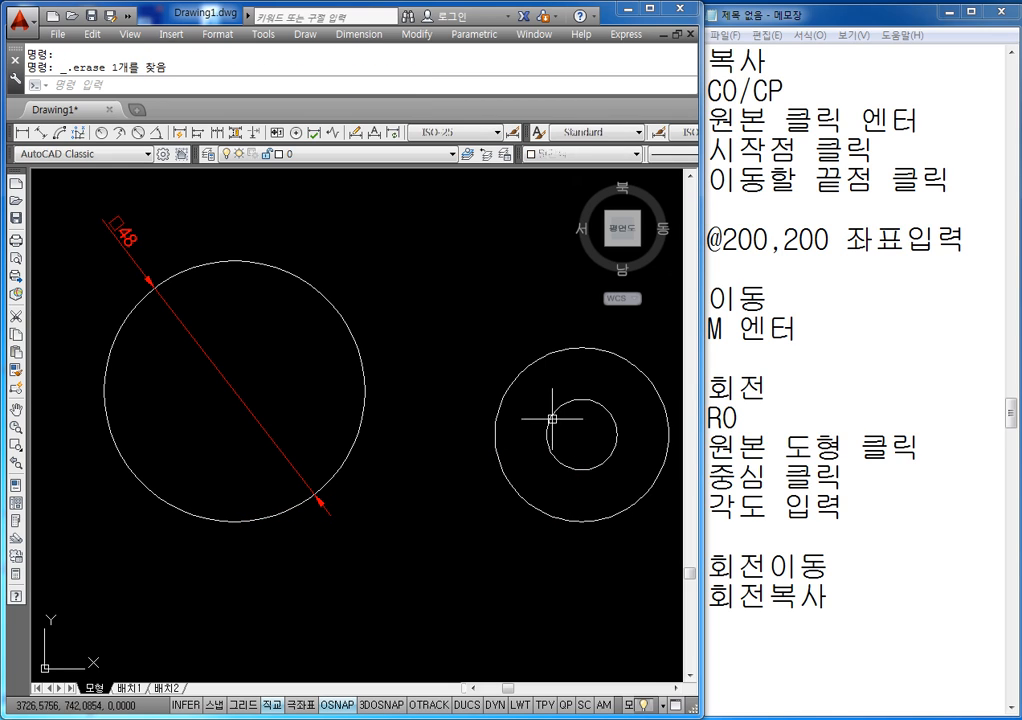
# - Erase the red diameter dimension from the large circle
pyautogui.moveTo(552, 417); pyautogui.dragTo(498, 433, button='middle')
pyautogui.click(207, 445)
pyautogui.click(190, 447)
pyautogui.press('Delete')
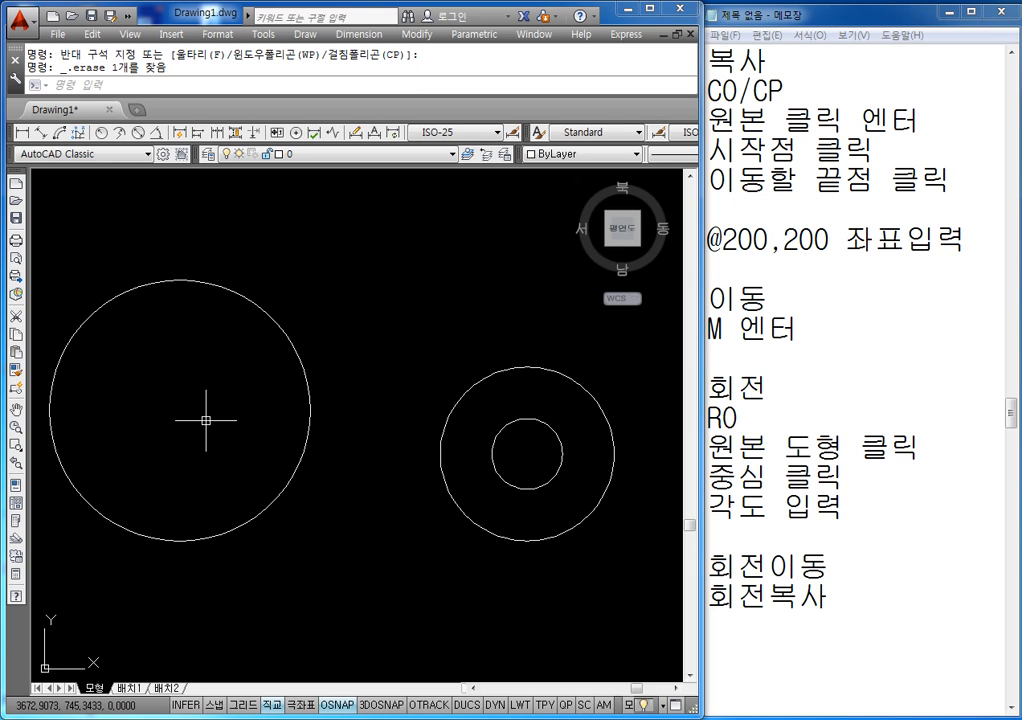
pyautogui.moveTo(272, 503)
pyautogui.mouseDown(button='middle')
pyautogui.moveTo(292, 486)
pyautogui.moveTo(302, 498)
pyautogui.mouseUp(button='middle')
pyautogui.press('Escape')
pyautogui.press('Escape')
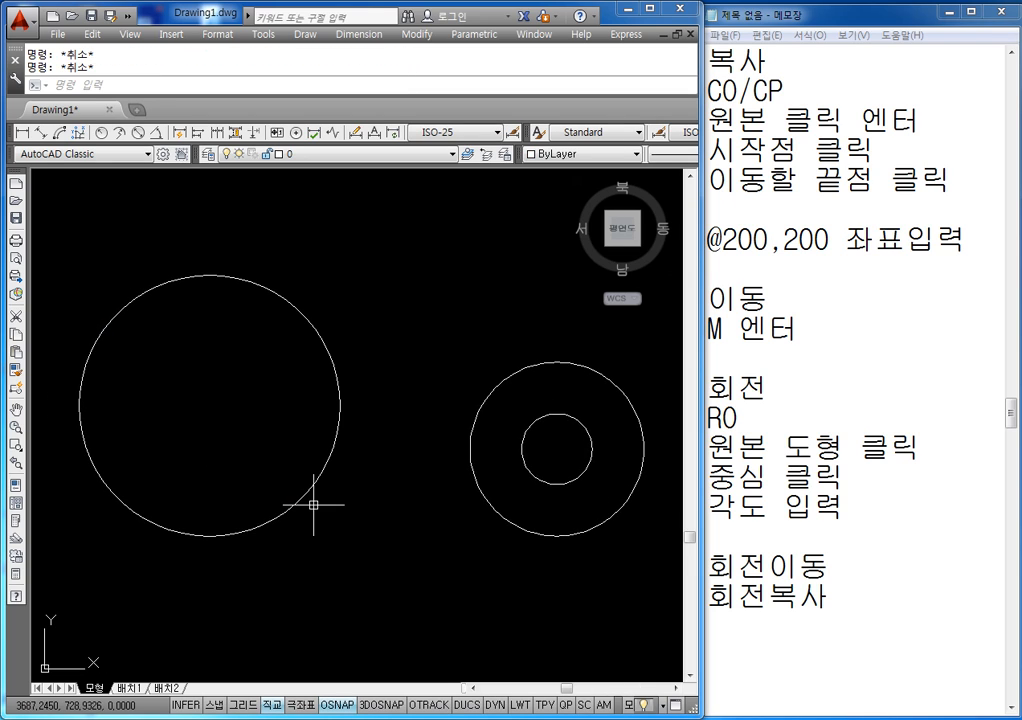
# - Draw a line from the bottom quadrant of the large circle to the bottom quadrant of the 16-radius circle
pyautogui.write('l')
pyautogui.press('Return')
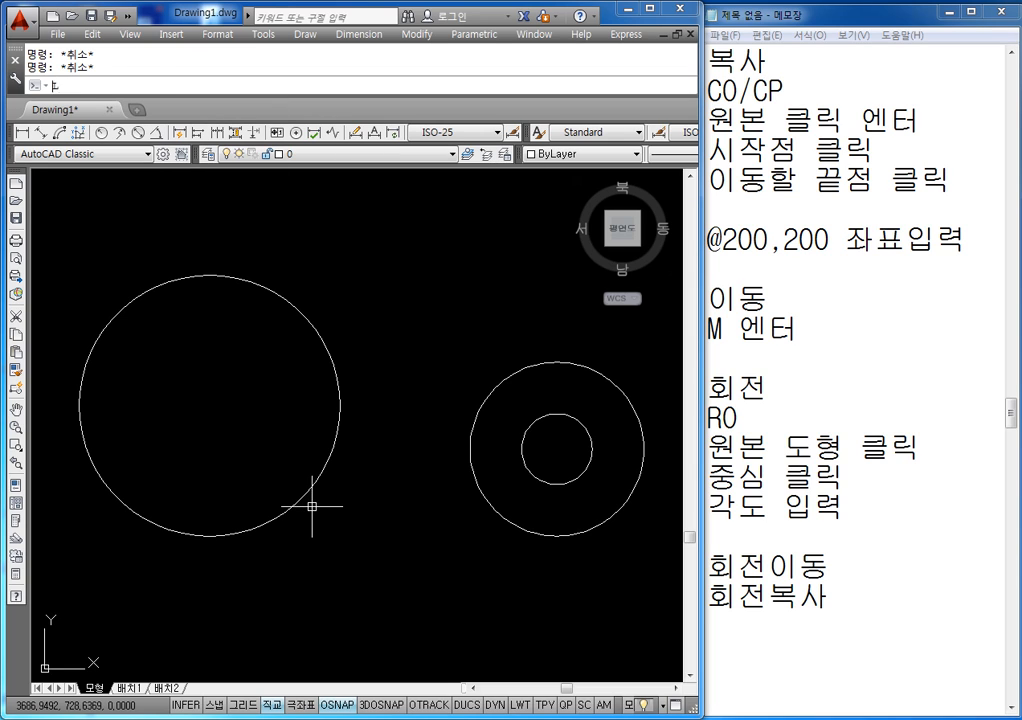
pyautogui.click(209, 536)
pyautogui.click(555, 536)
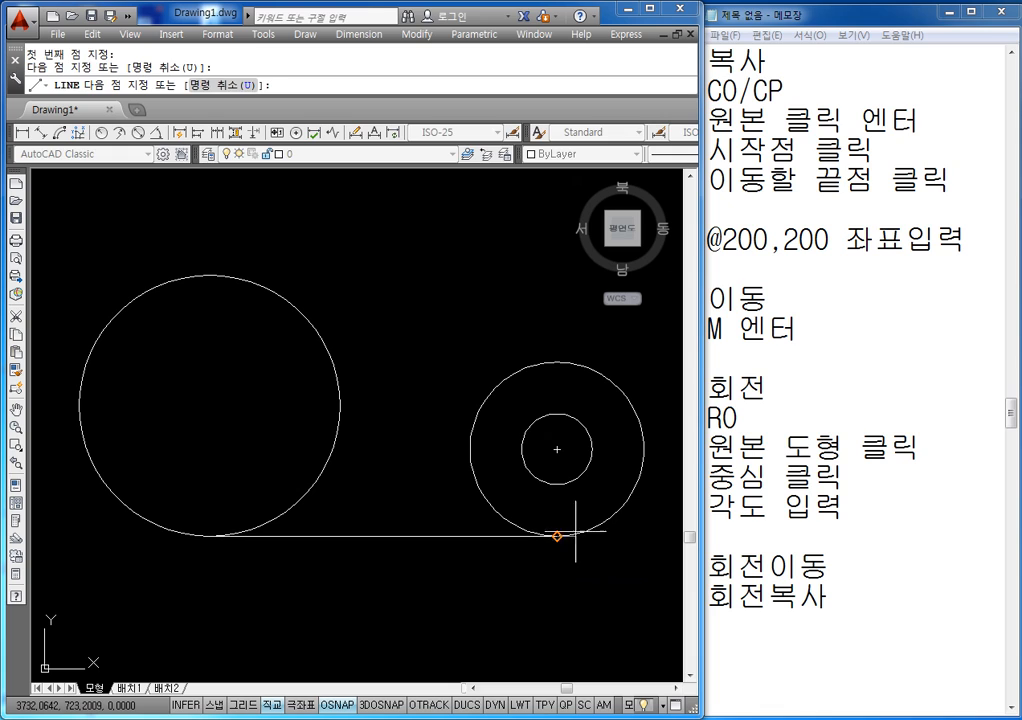
pyautogui.press('Escape')
# - Draw a horizontal line from the top quadrant of the 16-radius circle to a point inside the large circle
pyautogui.press('Return')
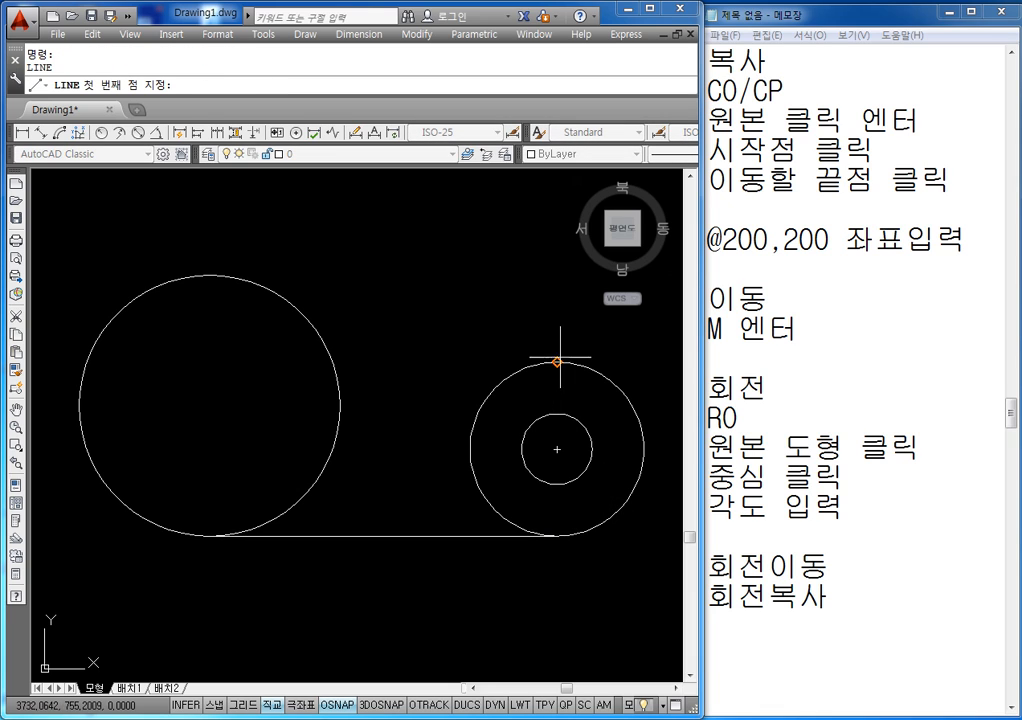
pyautogui.click(556, 360)
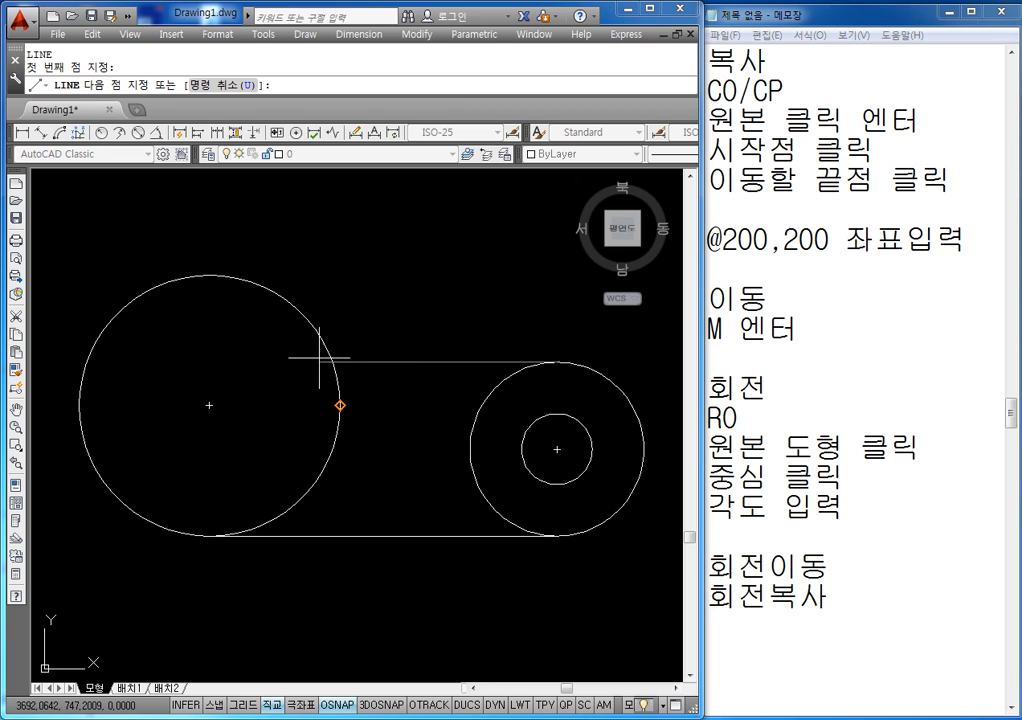
pyautogui.click(248, 356)
pyautogui.press('Escape')
pyautogui.press('Escape')
pyautogui.press('Escape')
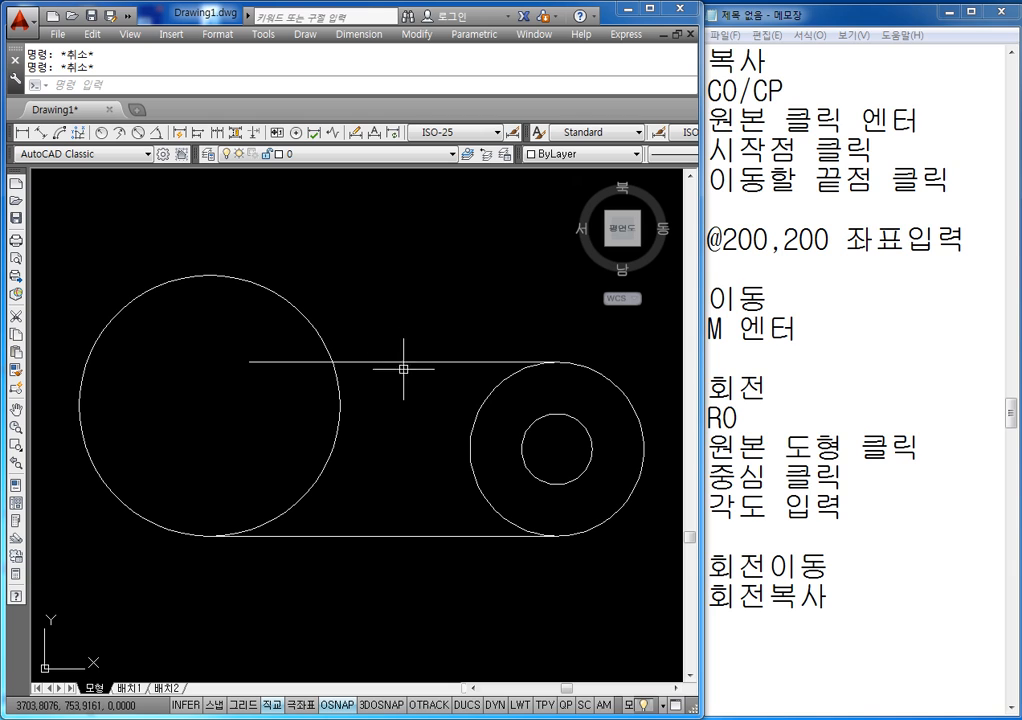
pyautogui.write('TR')
pyautogui.press('Return')
pyautogui.press('Return')
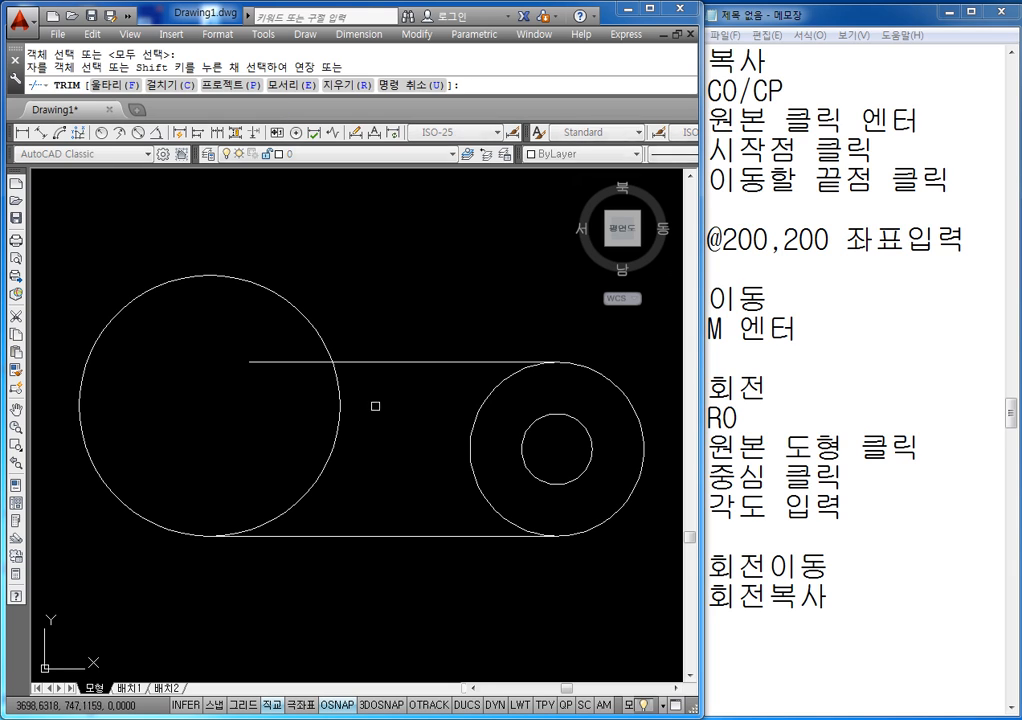
pyautogui.press('Escape')
pyautogui.press('Escape')
pyautogui.press('Escape')
# - Switch to Notepad and add the lines "TR엔터" and "엔터" below the rotation notes
pyautogui.click(792, 641)
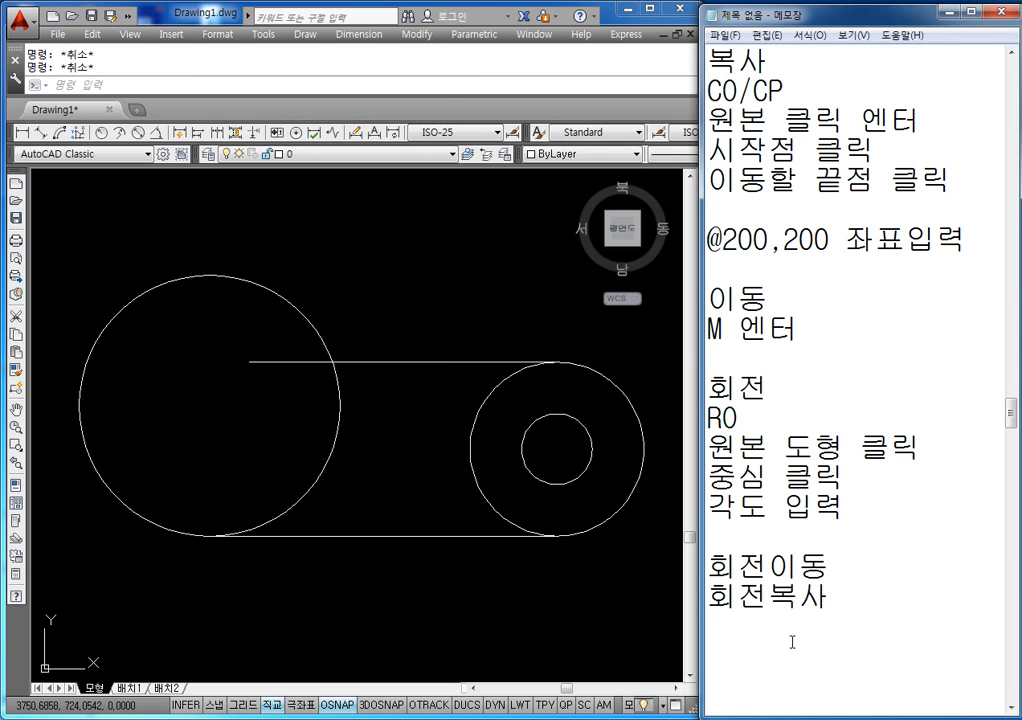
pyautogui.write('TR애')
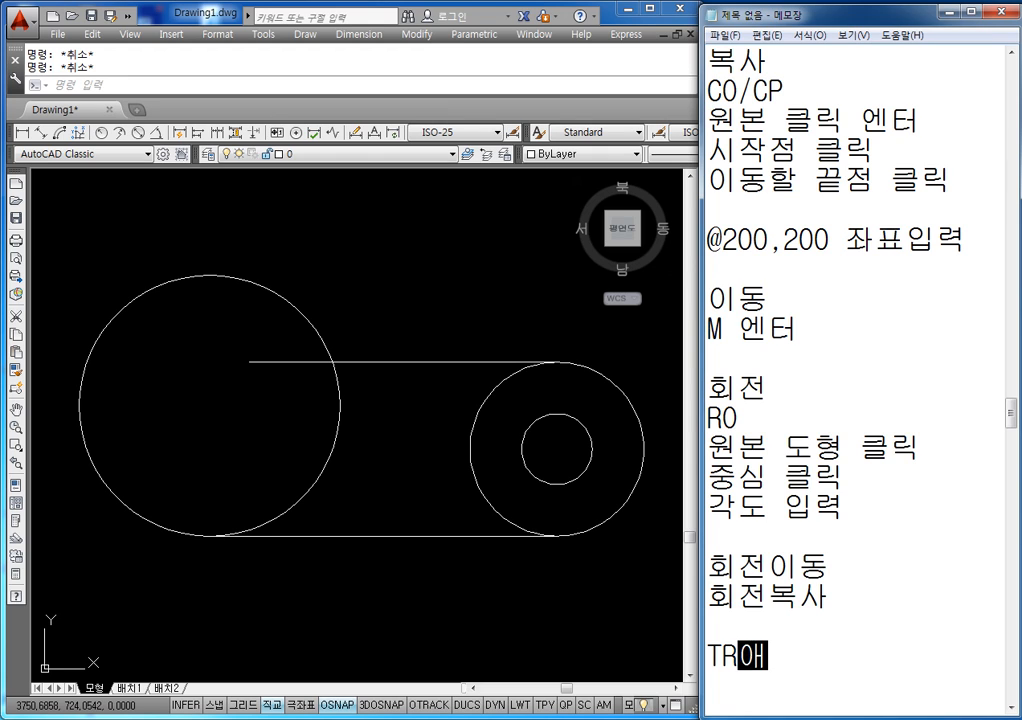
pyautogui.press('BackSpace')
pyautogui.write('엔ㅌ')
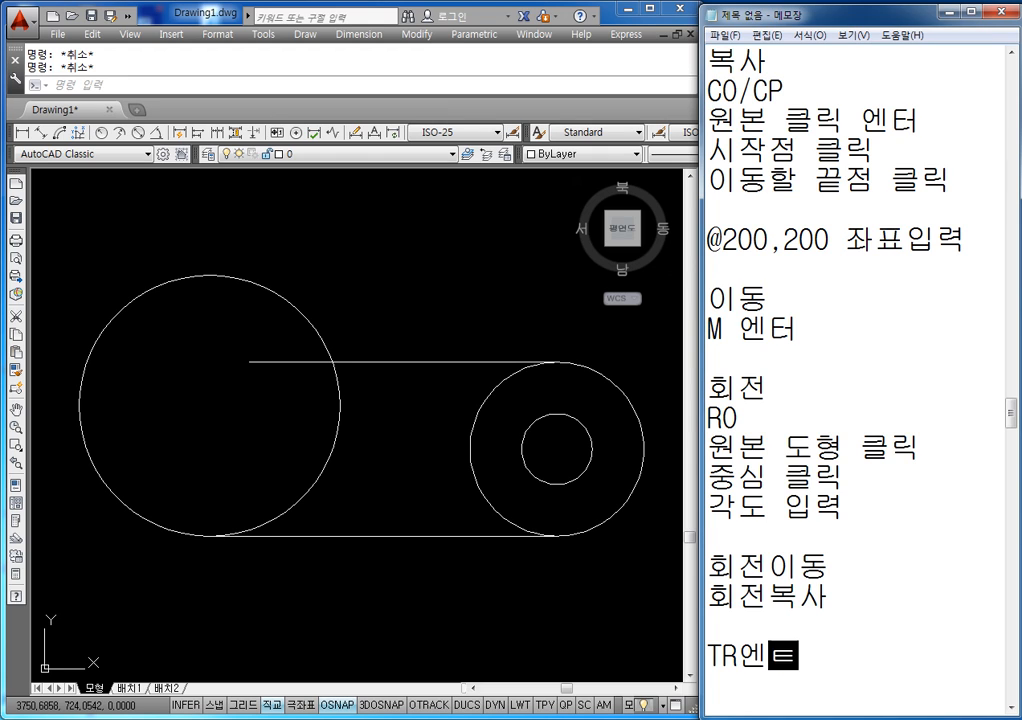
pyautogui.write('ㅓ')
pyautogui.press('Return')
pyautogui.write('엔터')
pyautogui.press('Return')
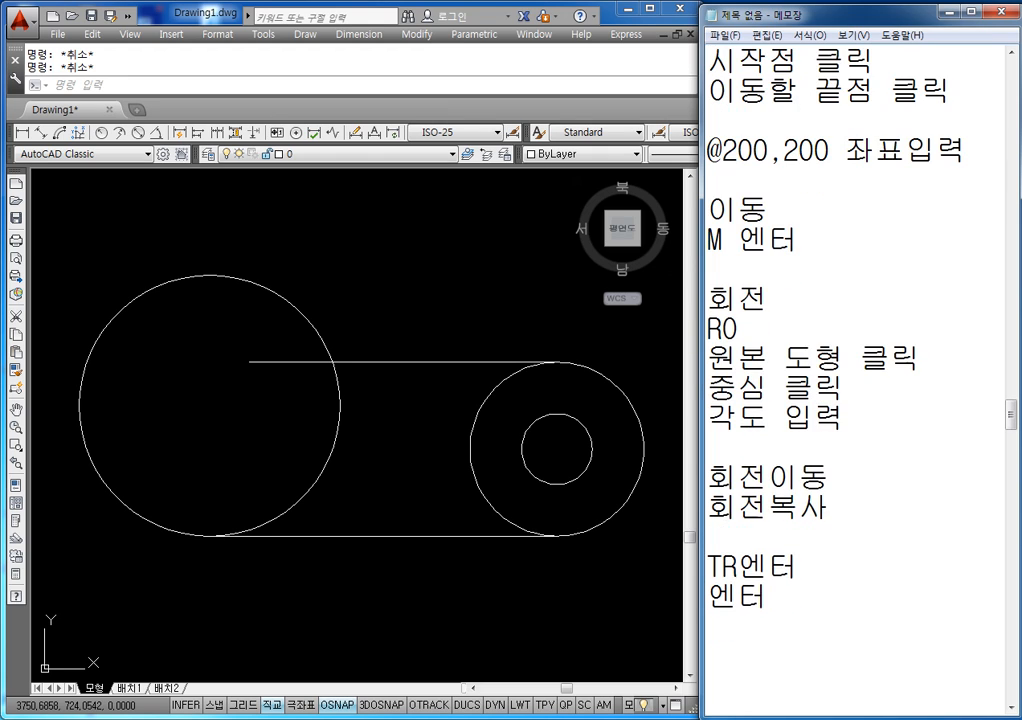
# - Add the note line "지우고자 하는 선클릭" below them, followed by several blank lines
pyautogui.write('지우고자 하느')
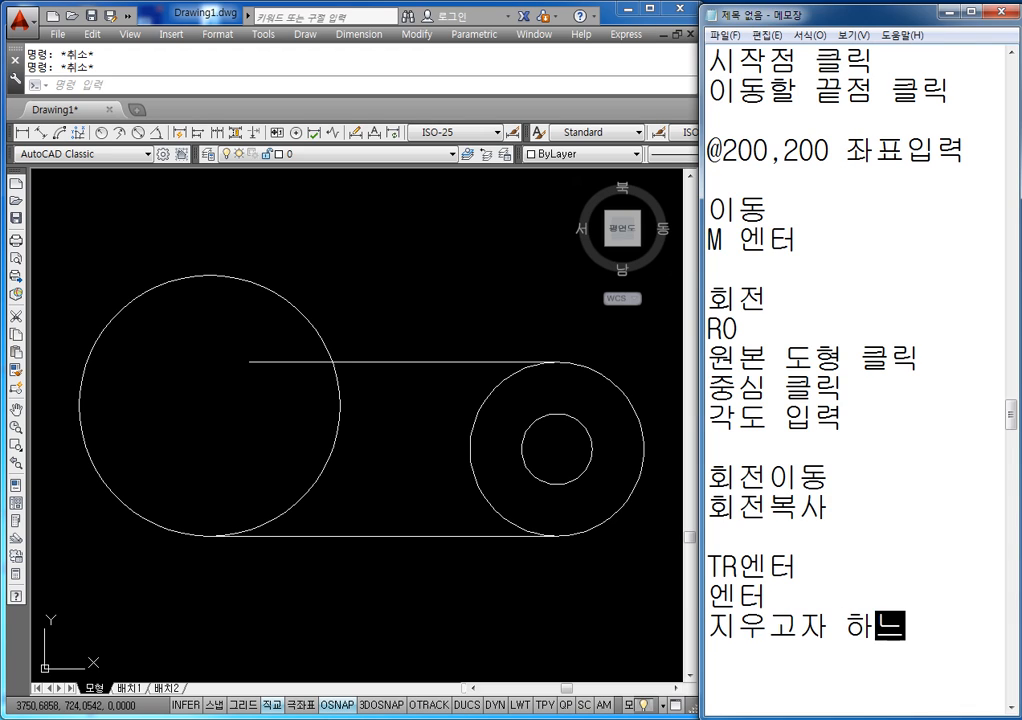
pyautogui.press('BackSpace')
pyautogui.press('BackSpace')
pyautogui.press('BackSpace')
pyautogui.write('하느ㄴ 선클릭')
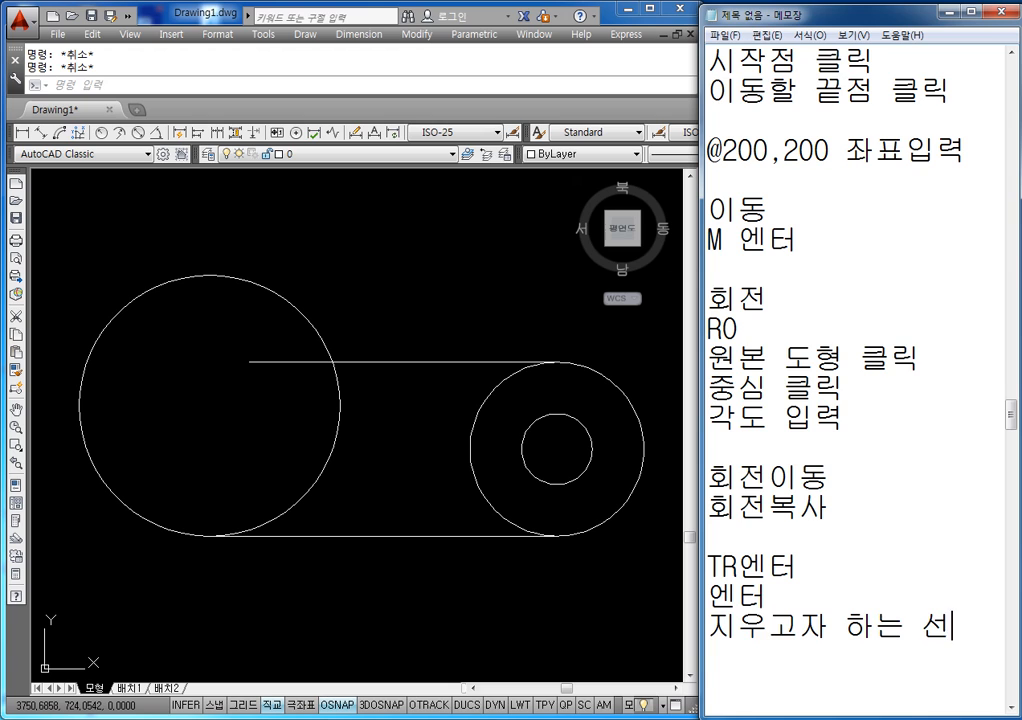
pyautogui.press('Return')
pyautogui.press('Return')
pyautogui.press('Return')
pyautogui.press('Return')
pyautogui.press('Return')
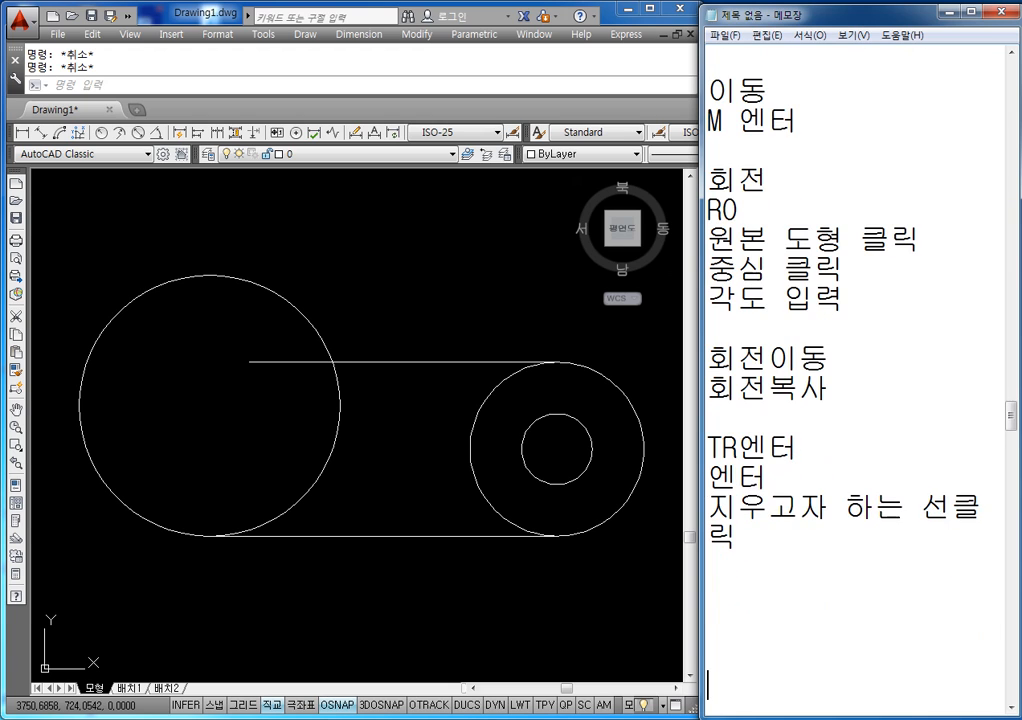
# - Switch to AutoCAD and trim the line end inside the large circle and both circles' arcs between the two horizontal lines
pyautogui.click(320, 421)
pyautogui.write('tr')
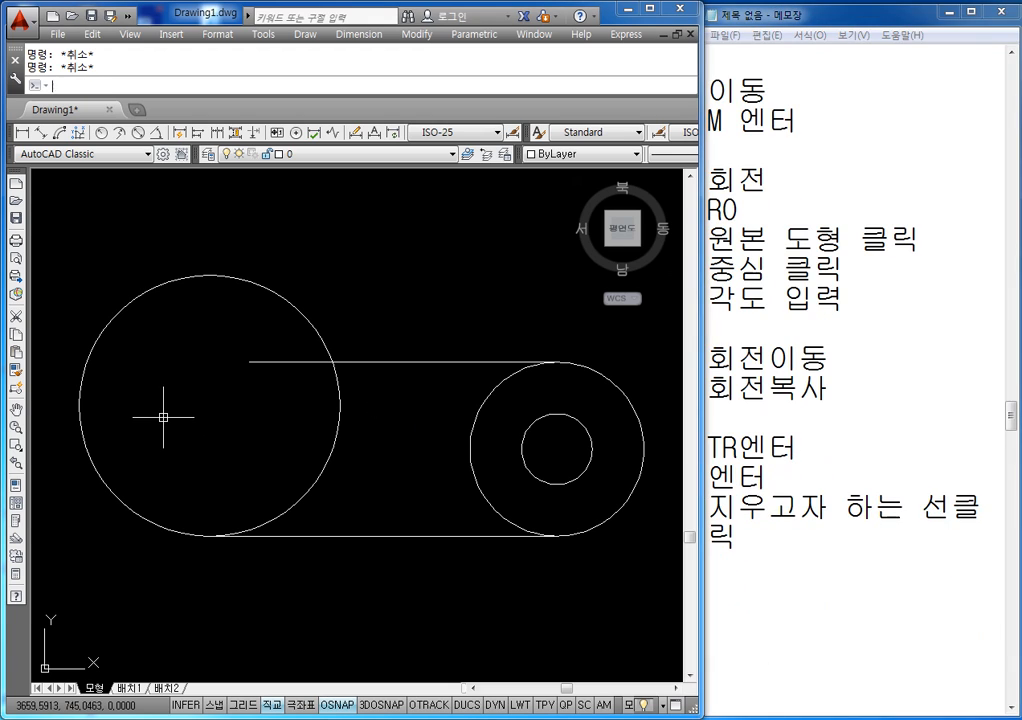
pyautogui.press('Return')
pyautogui.press('Return')
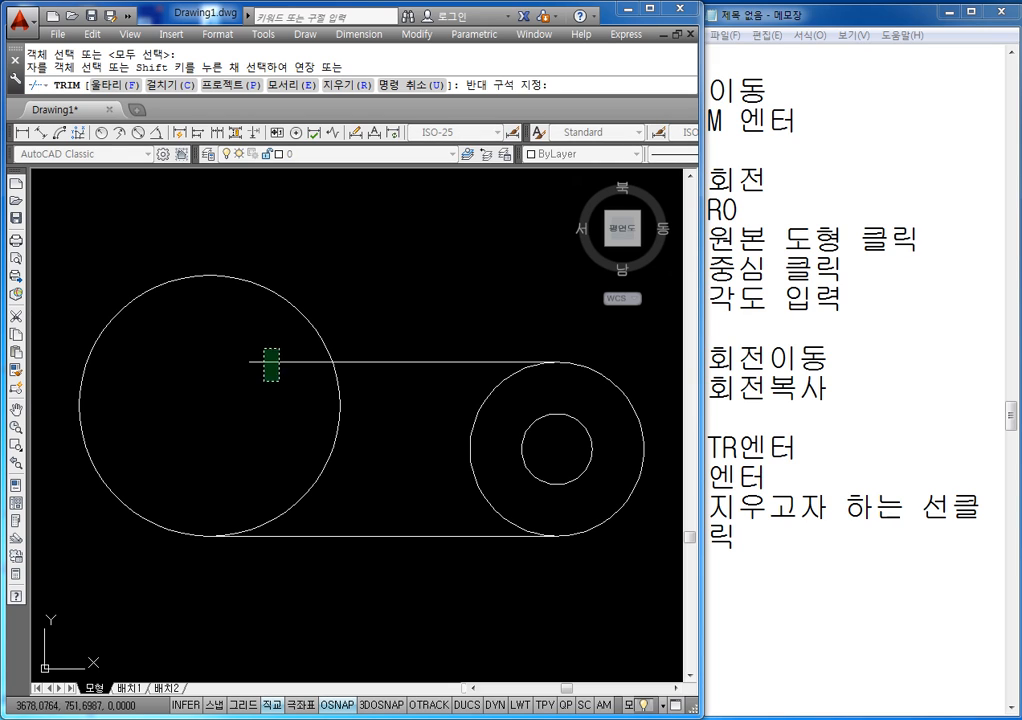
pyautogui.click(268, 362)
pyautogui.click(339, 410)
pyautogui.click(477, 426)
pyautogui.click(486, 440)
pyautogui.press('Escape')
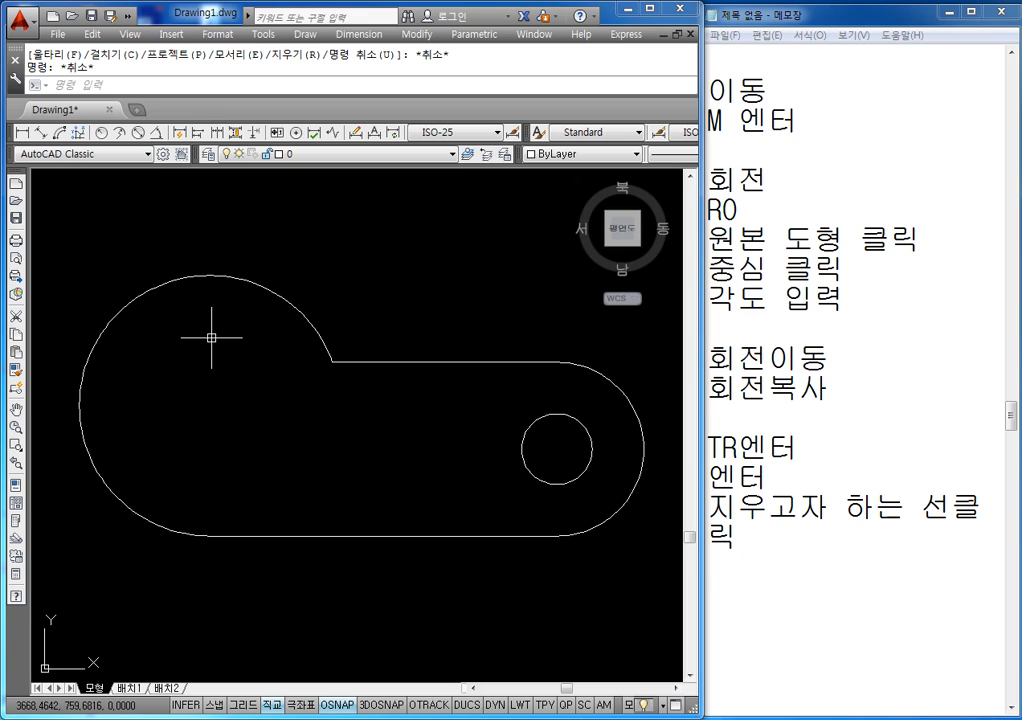
# - Start a rectangle with its first corner in the empty area above the part's upper horizontal line
pyautogui.moveTo(490, 333); pyautogui.dragTo(408, 350, button='middle')
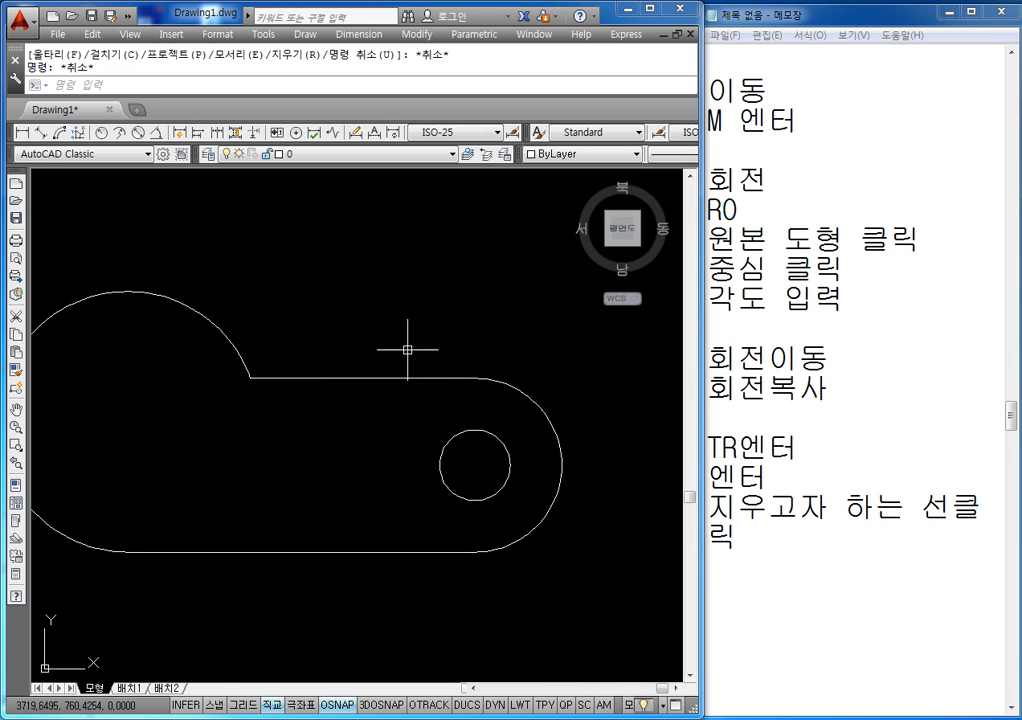
pyautogui.press('Escape')
pyautogui.write('RE')
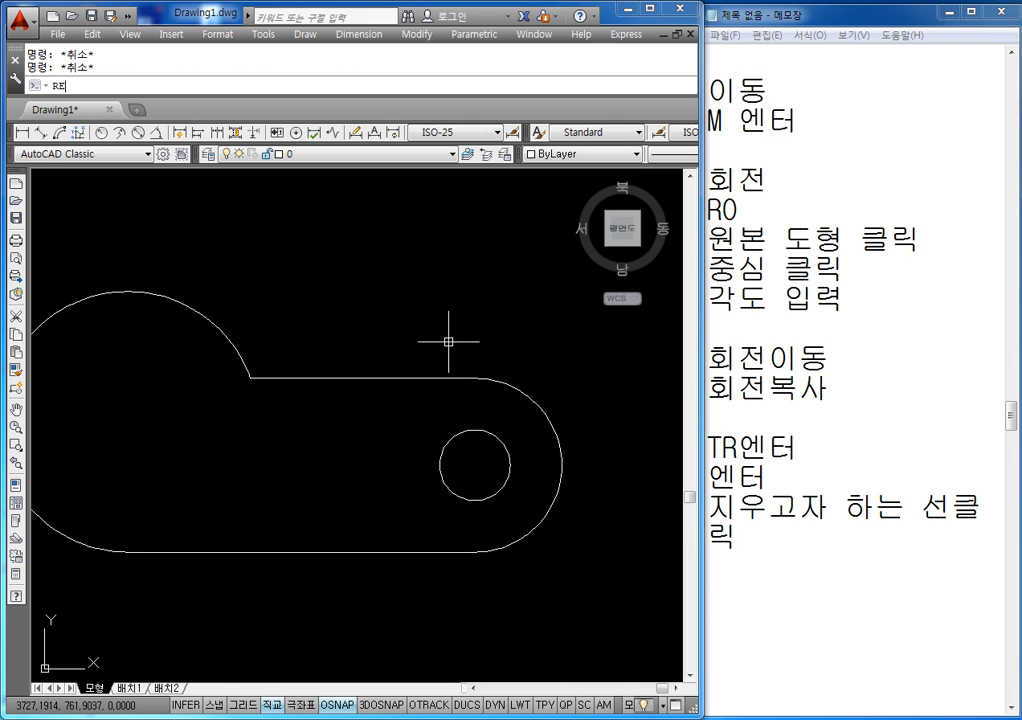
pyautogui.write('C')
pyautogui.press('Return')
pyautogui.click(378, 327)
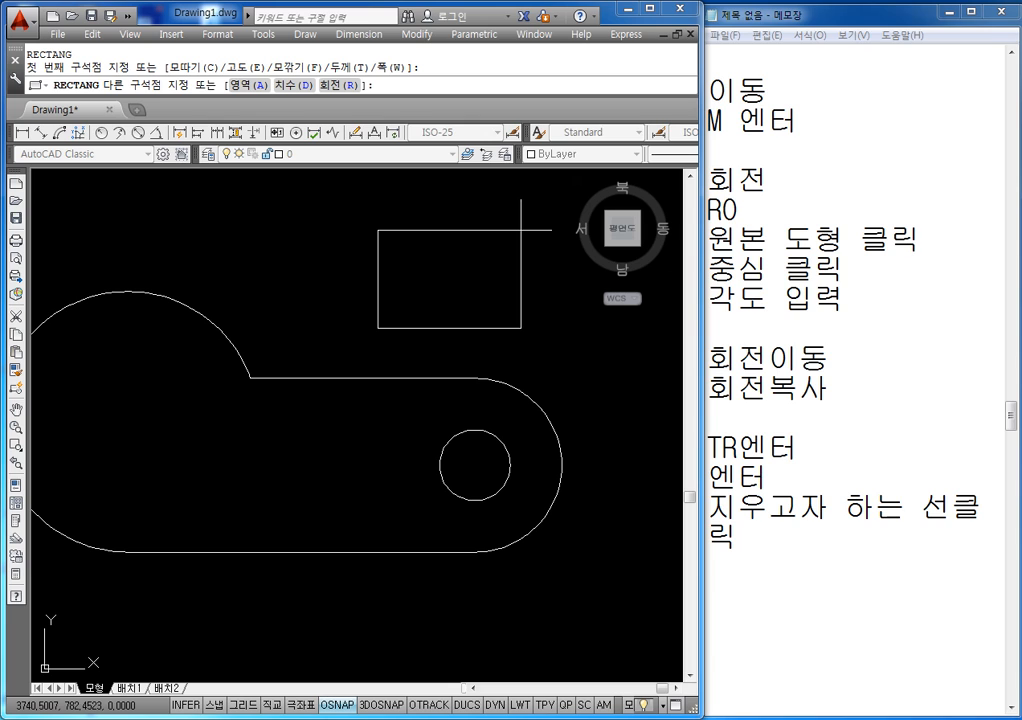
# - Open the Windows calculator, calculate a division of 9.6, and close the calculator
pyautogui.click(22, 718)
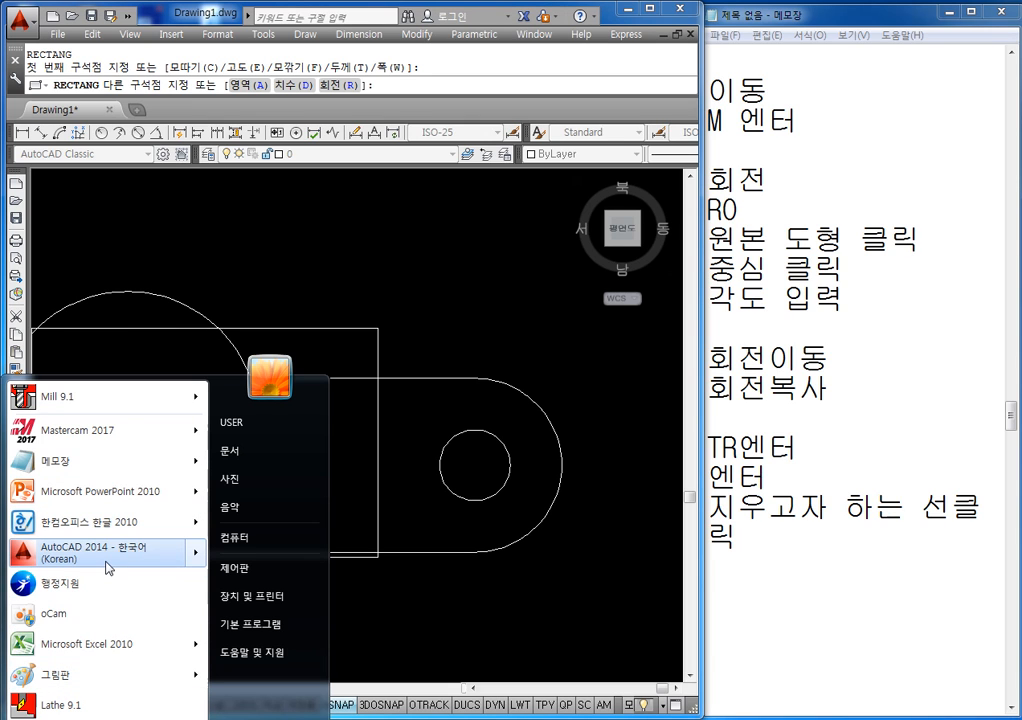
pyautogui.click(96, 718)
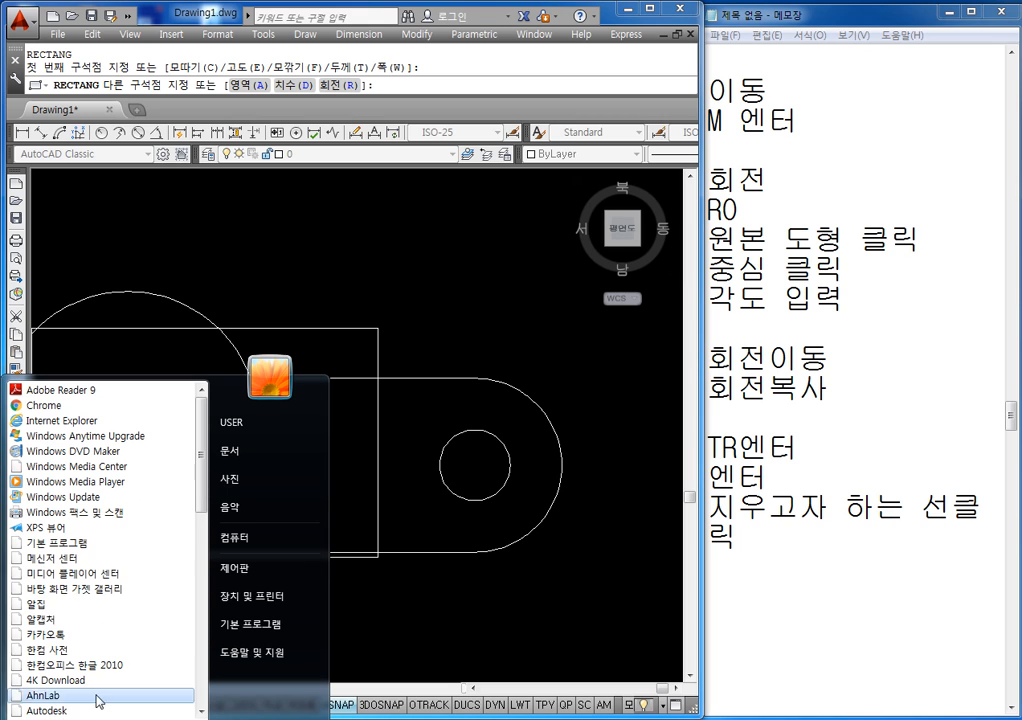
pyautogui.scroll(-13, 118, 568)
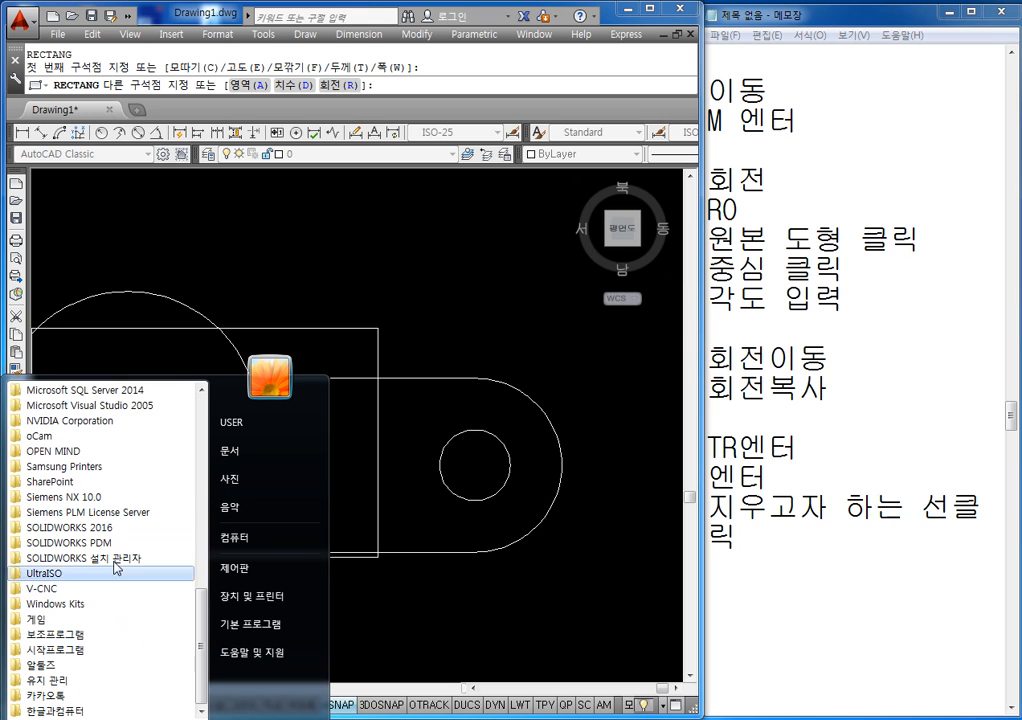
pyautogui.click(65, 634)
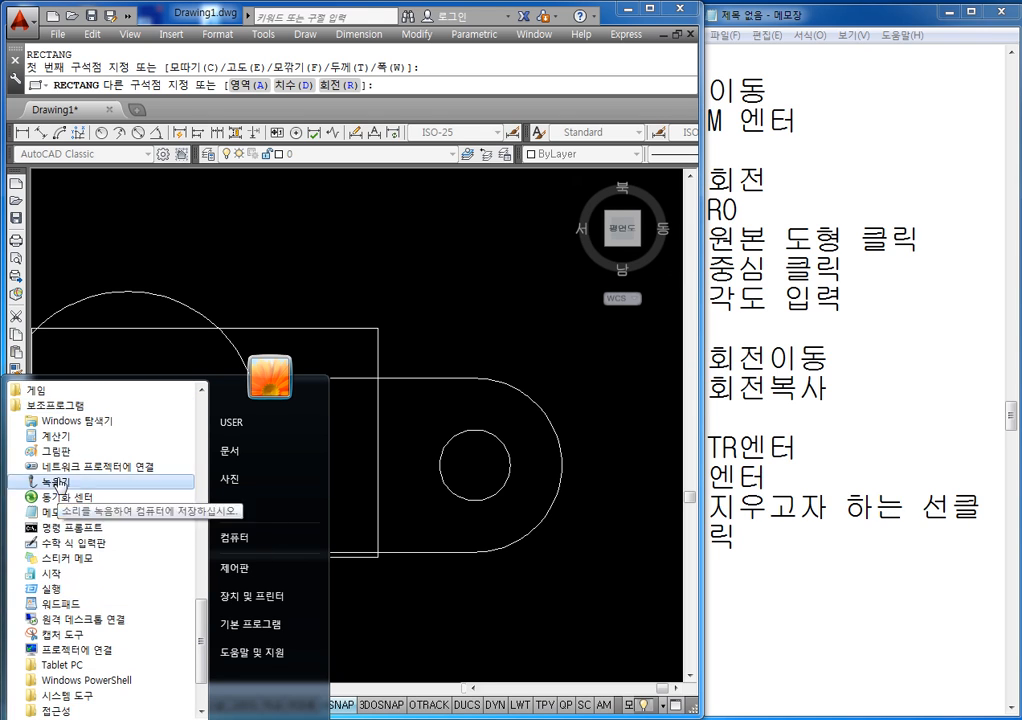
pyautogui.click(55, 436)
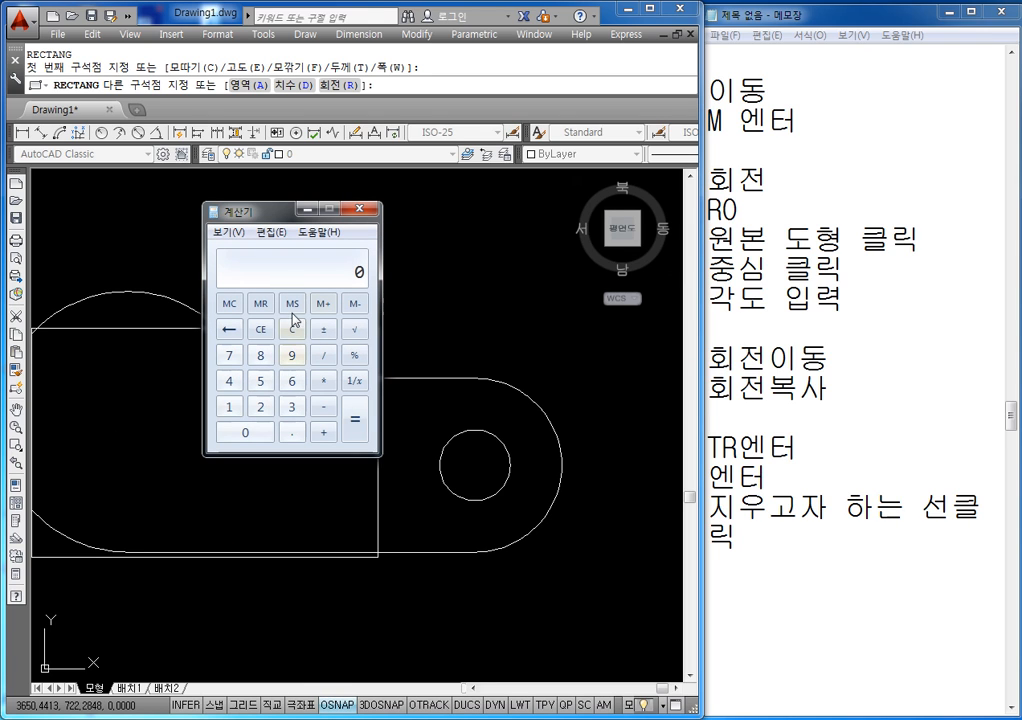
pyautogui.write('9.6')
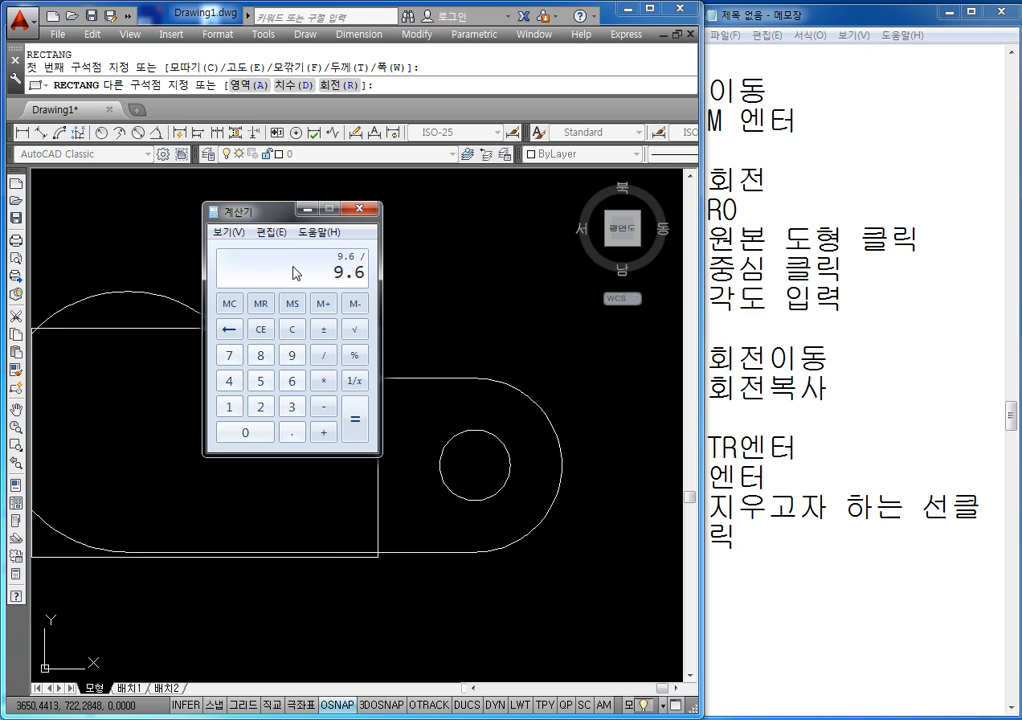
pyautogui.press('Return')
pyautogui.click(370, 209)
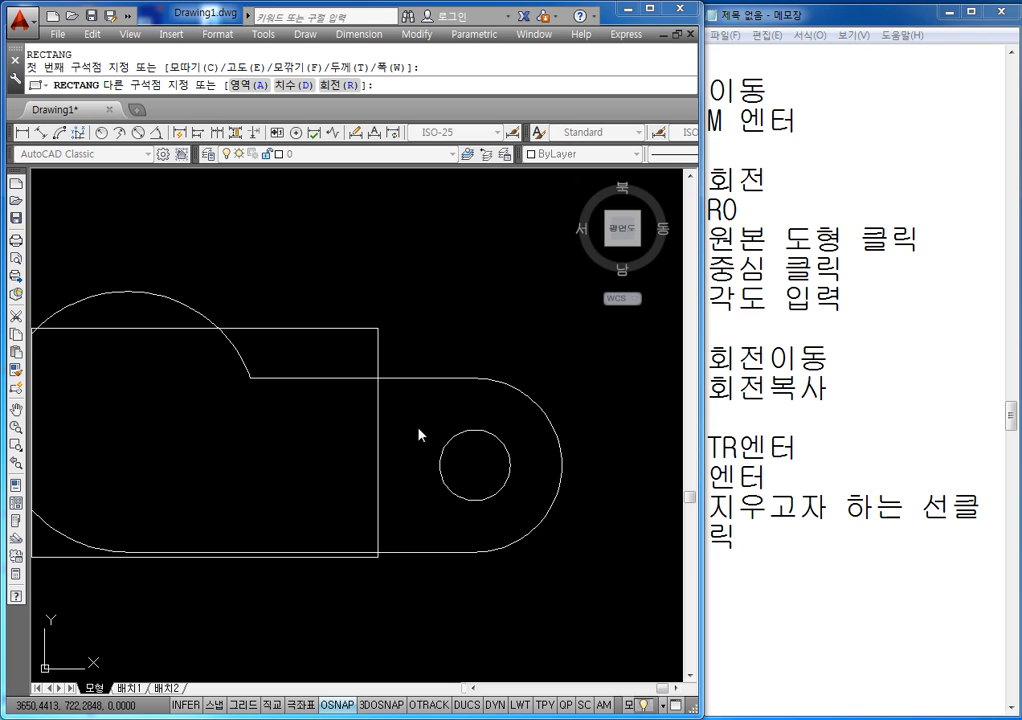
# - Turn ortho mode on and erase the small square above the part's upper horizontal line
pyautogui.press('Escape')
pyautogui.press('Escape')
pyautogui.press('F8')
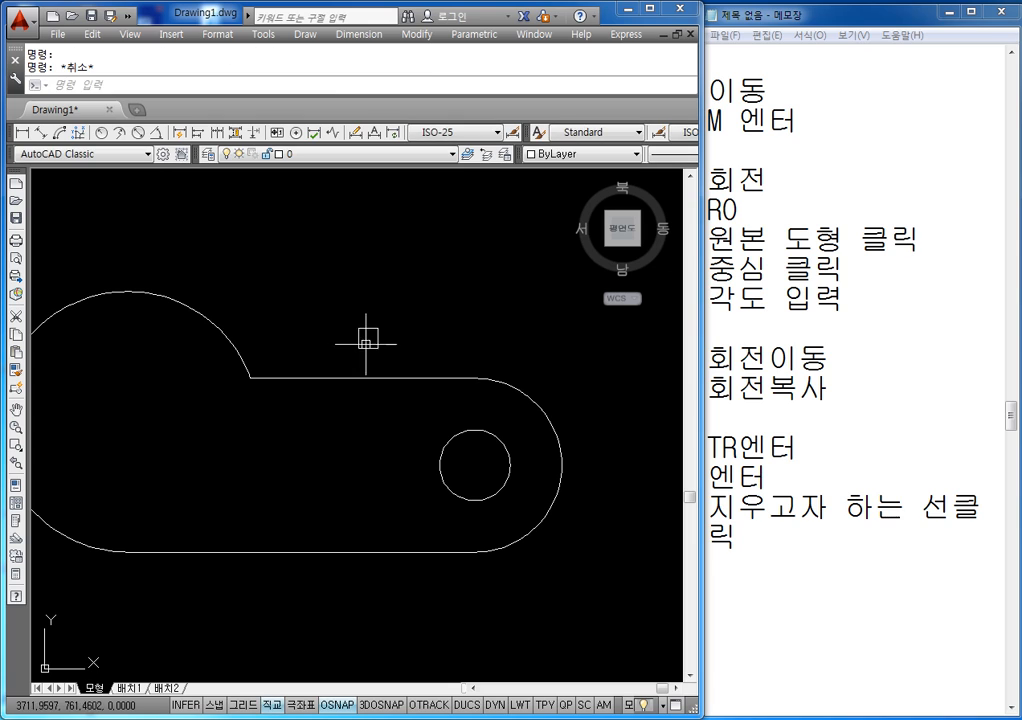
pyautogui.click(404, 313)
pyautogui.click(342, 354)
pyautogui.press('Delete')
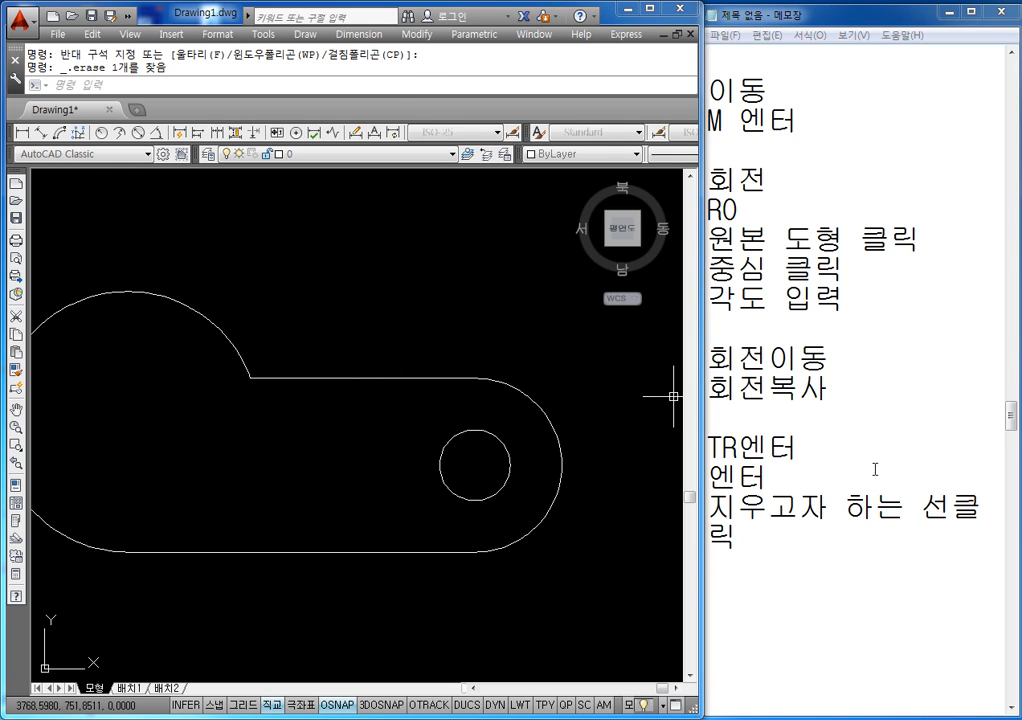
# - Switch to Notepad and add the line "REC엔터" below the trim notes, leaving a blank line between
pyautogui.click(782, 576)
pyautogui.press('Return')
pyautogui.write('ㄱ')
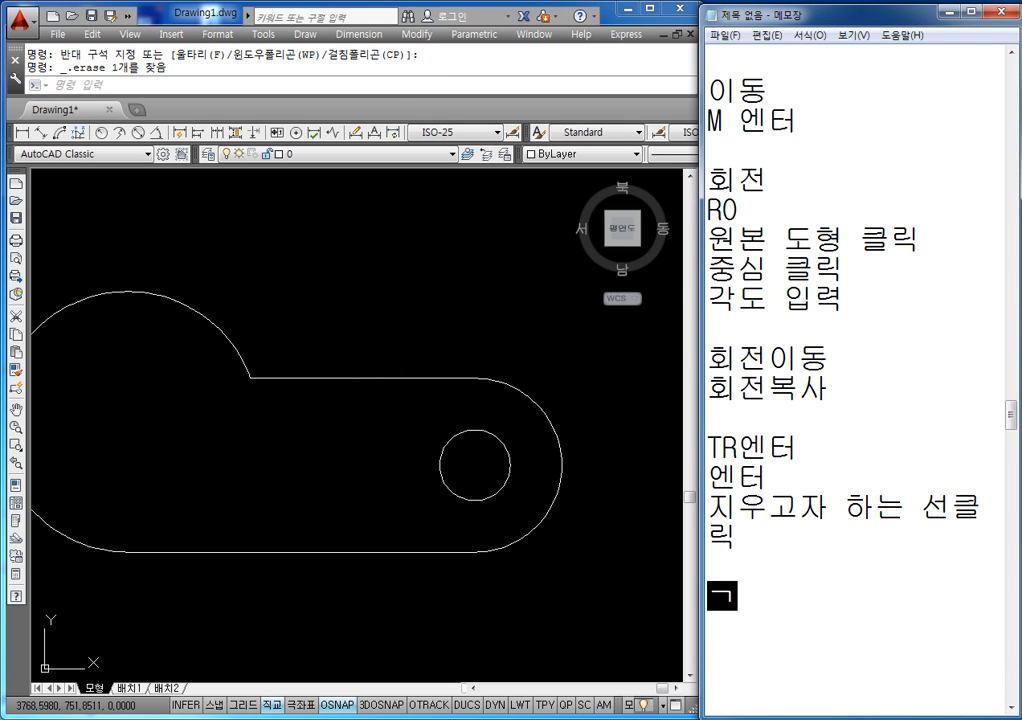
pyautogui.press('BackSpace')
pyautogui.press('BackSpace')
pyautogui.press('Return')
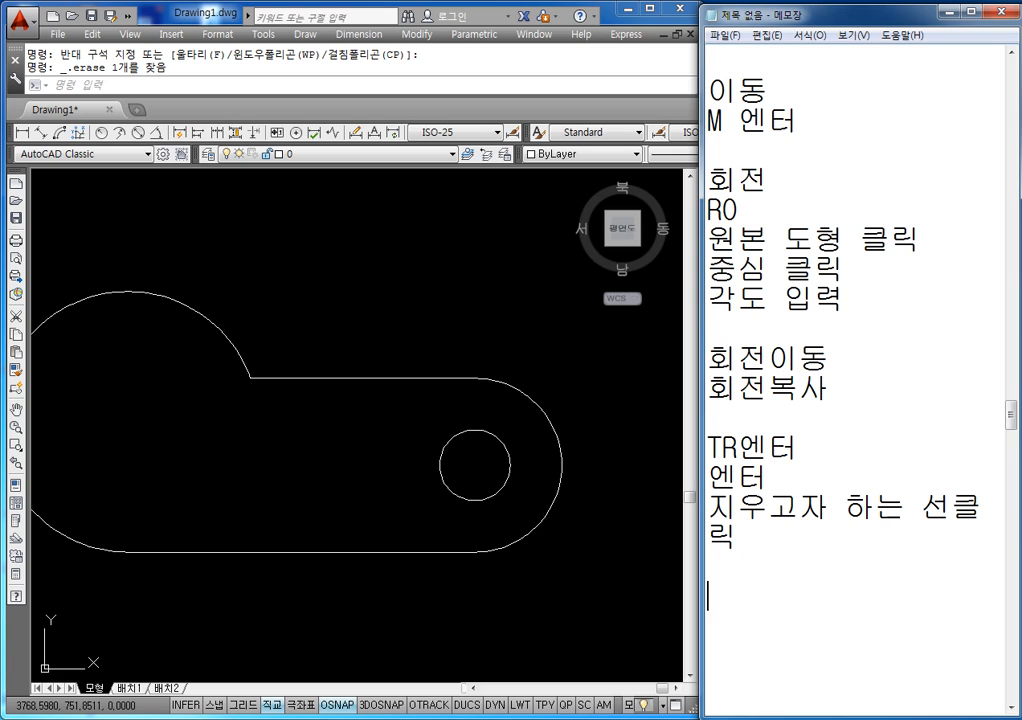
pyautogui.write('REC')
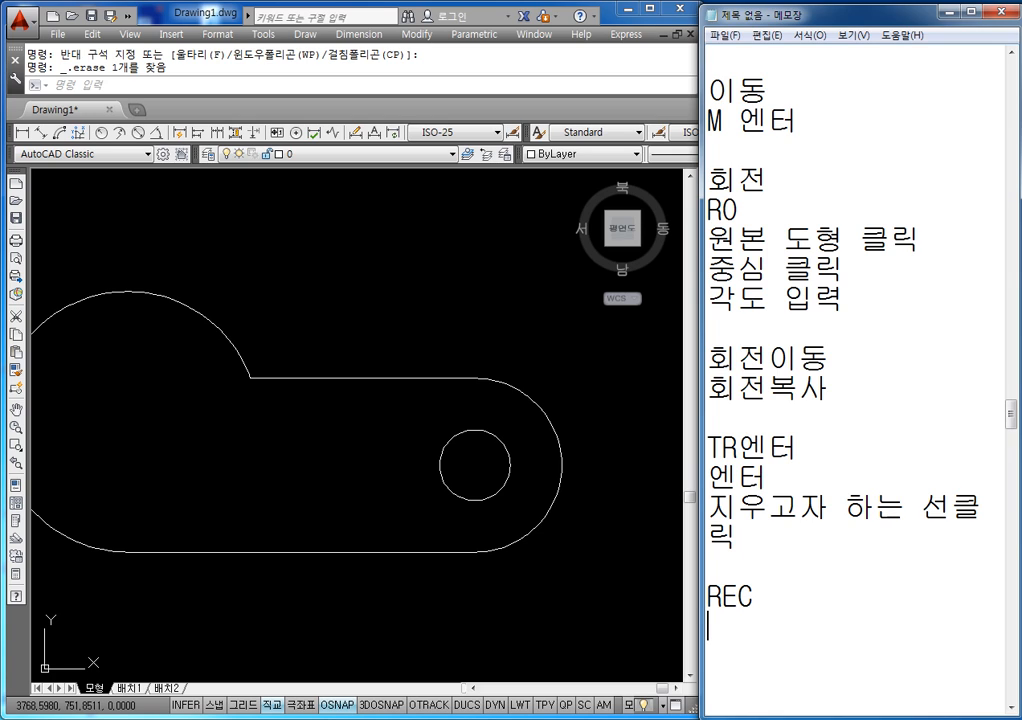
pyautogui.press('BackSpace')
pyautogui.write('에[')
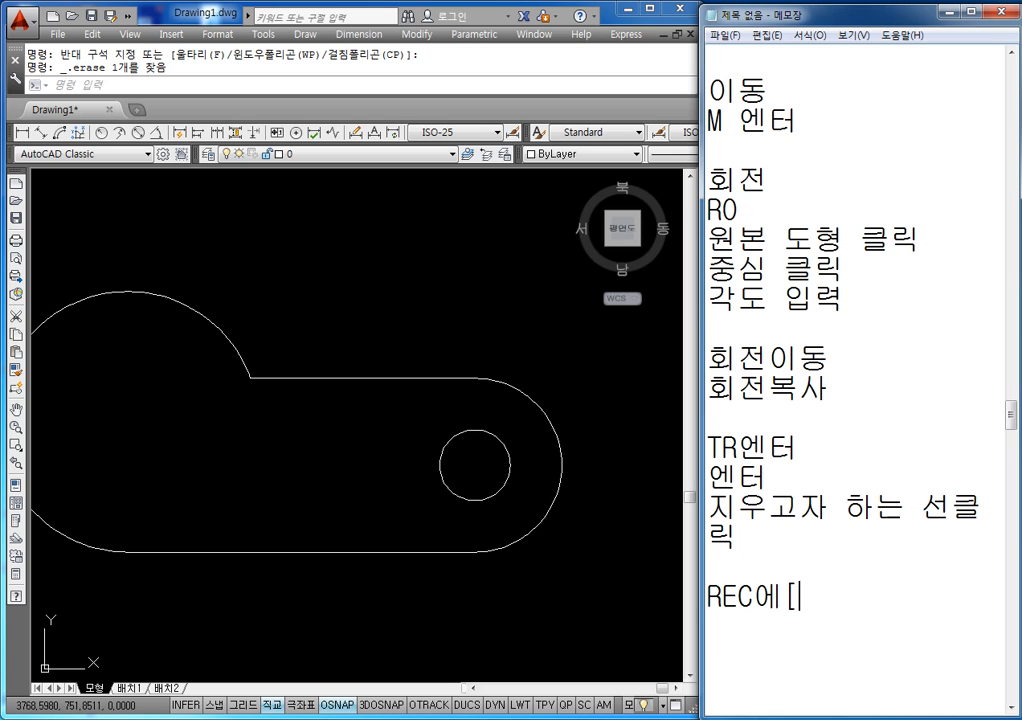
pyautogui.write('ㄴ터')
pyautogui.press('Return')
pyautogui.write('ㅇ')
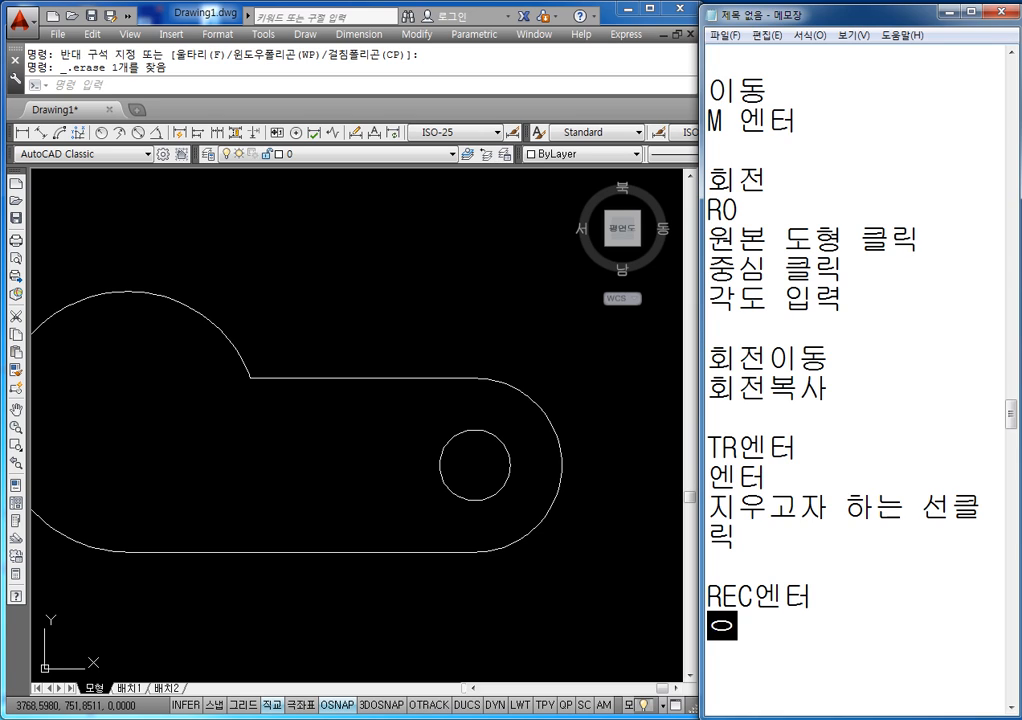
pyautogui.write('ㅣㅁ의점클릭')
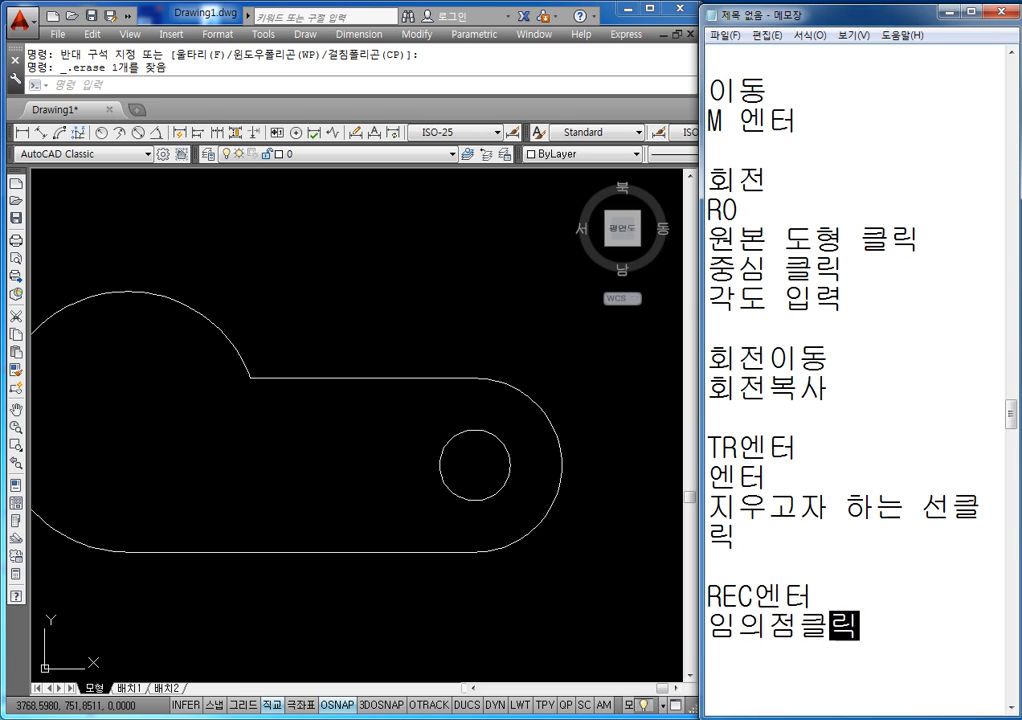
pyautogui.press('Return')
pyautogui.write('ㅅ')
pyautogui.press('BackSpace')
pyautogui.write('@')
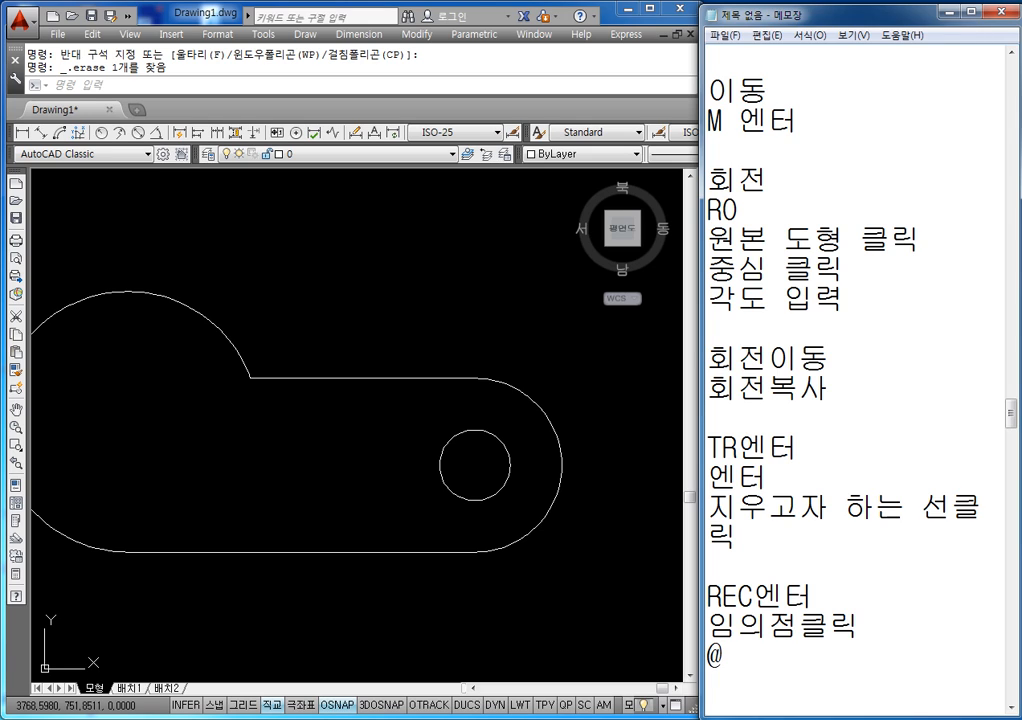
pyautogui.write('25.6')
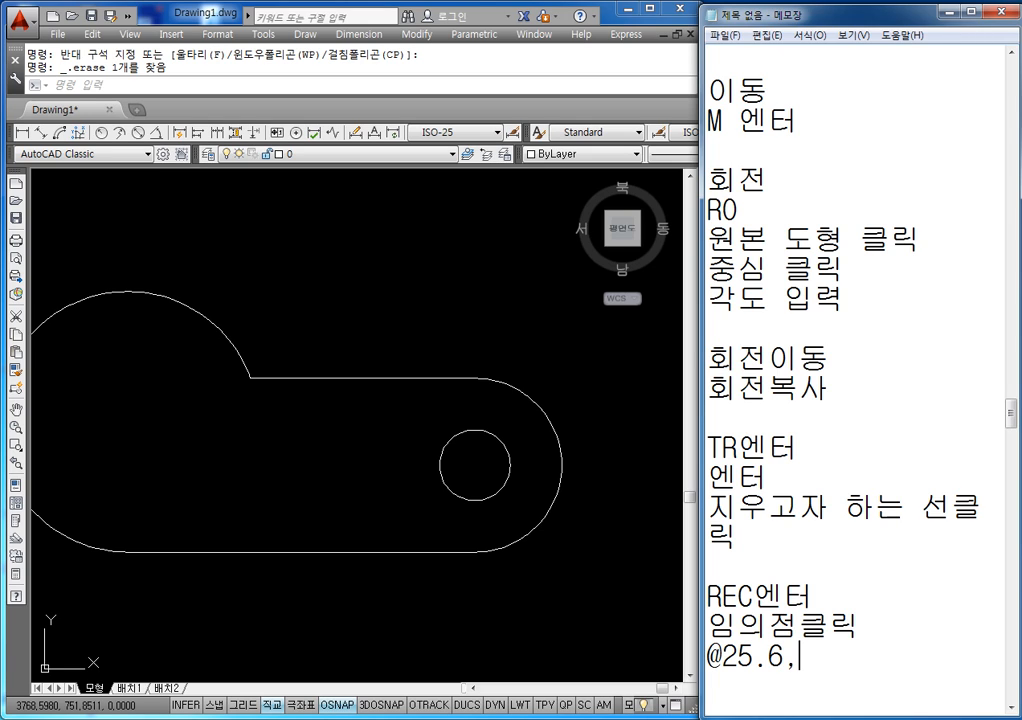
pyautogui.write(',9.6')
pyautogui.press('Return')
pyautogui.press('Return')
pyautogui.press('Return')
pyautogui.press('Return')
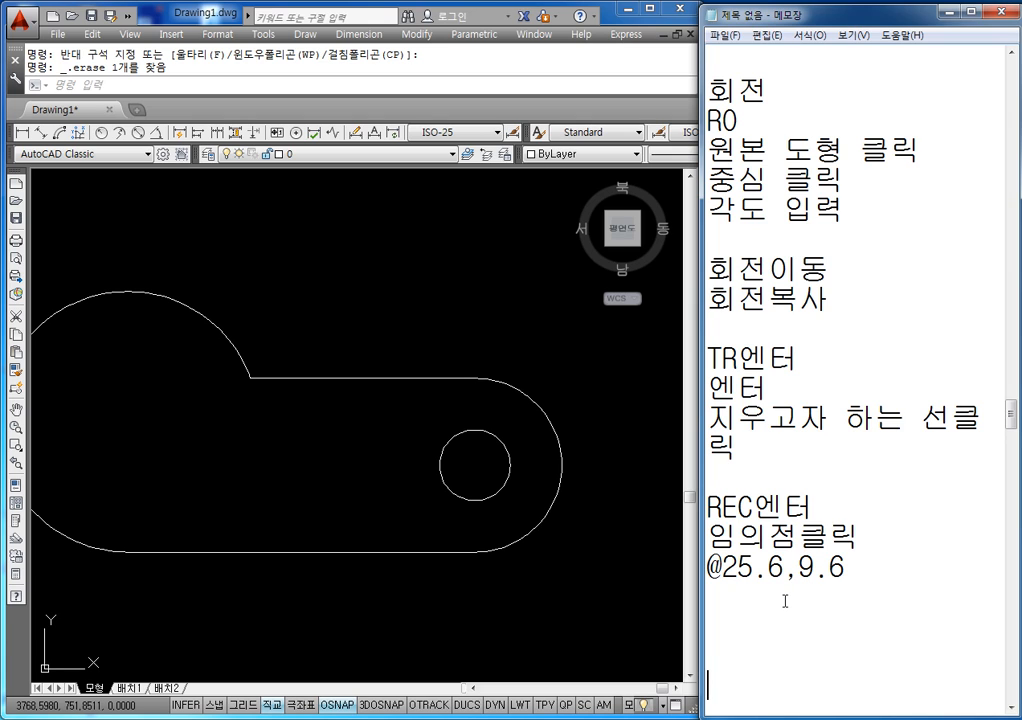
# - Switch to AutoCAD and draw a 25.6 by 9.6 rectangle in the empty area above the part's upper horizontal line
pyautogui.click(456, 310)
pyautogui.press('Escape')
pyautogui.press('Escape')
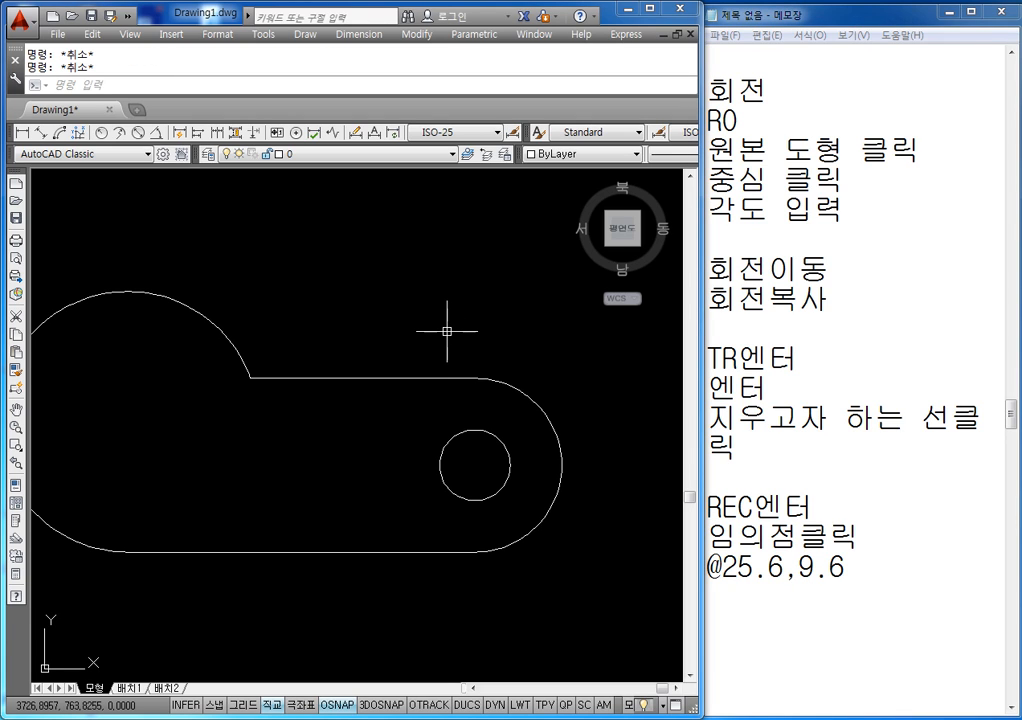
pyautogui.write('REC')
pyautogui.press('Return')
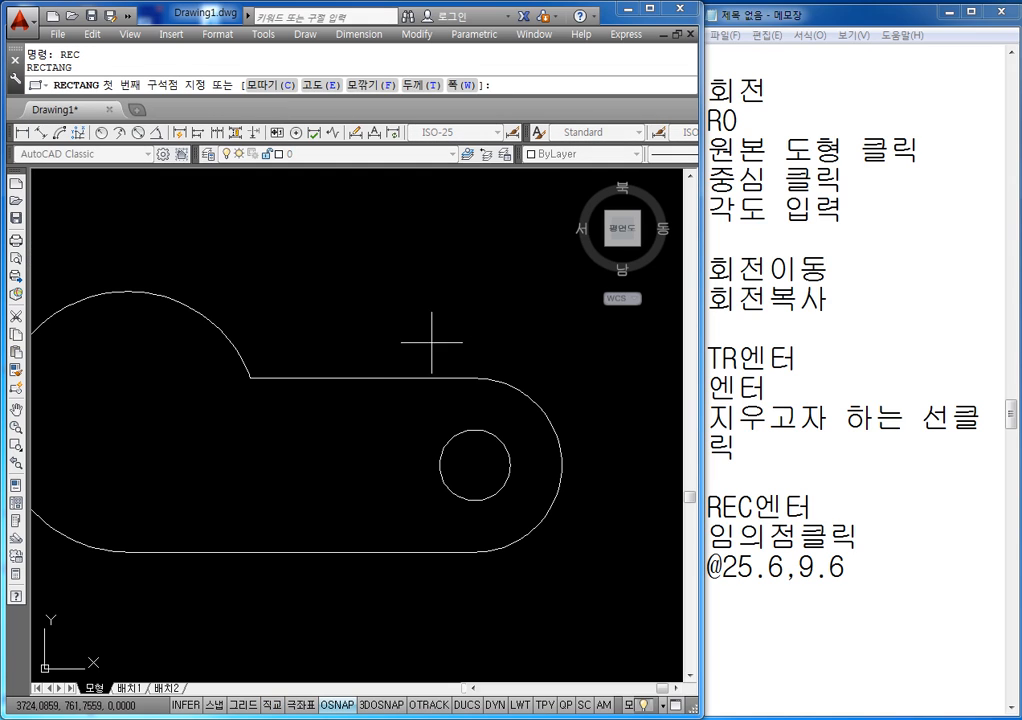
pyautogui.click(361, 336)
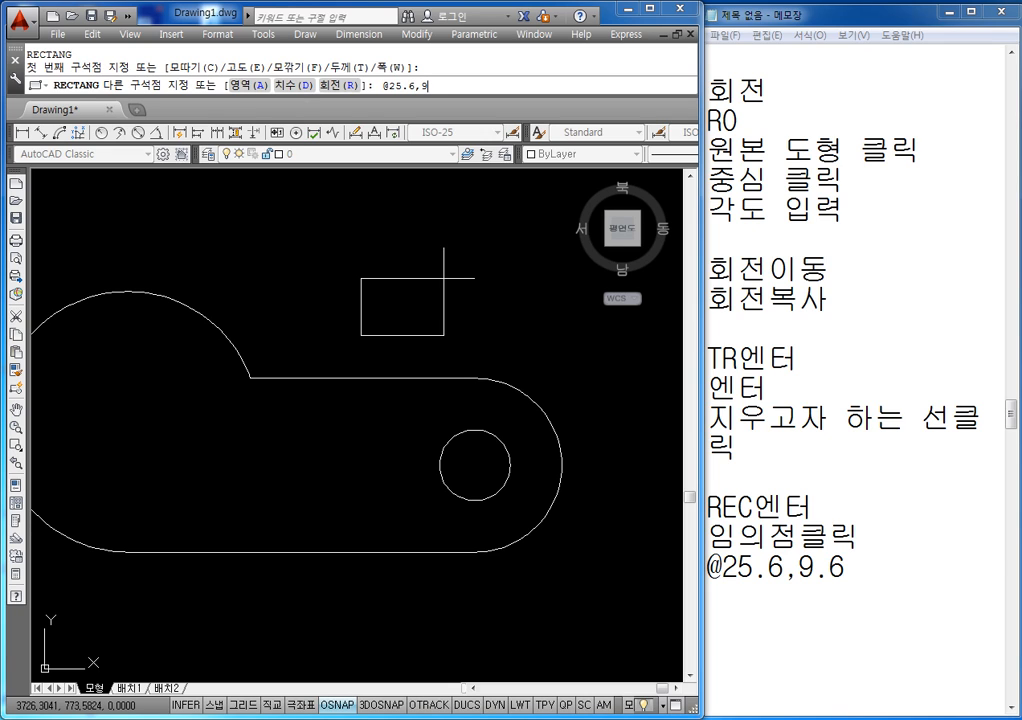
pyautogui.press('Return')
pyautogui.press('Escape')
pyautogui.press('Escape')
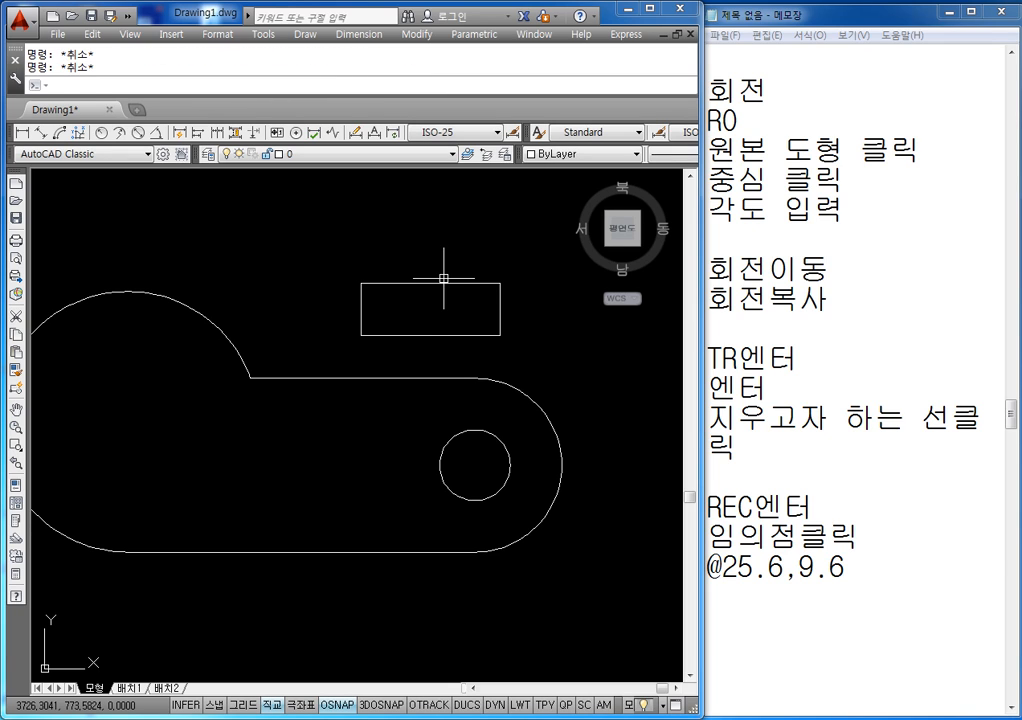
# - Move the rectangle straight up, farther away from the part's upper horizontal line
pyautogui.scroll(5, 421, 287)
pyautogui.scroll(-3, 421, 287)
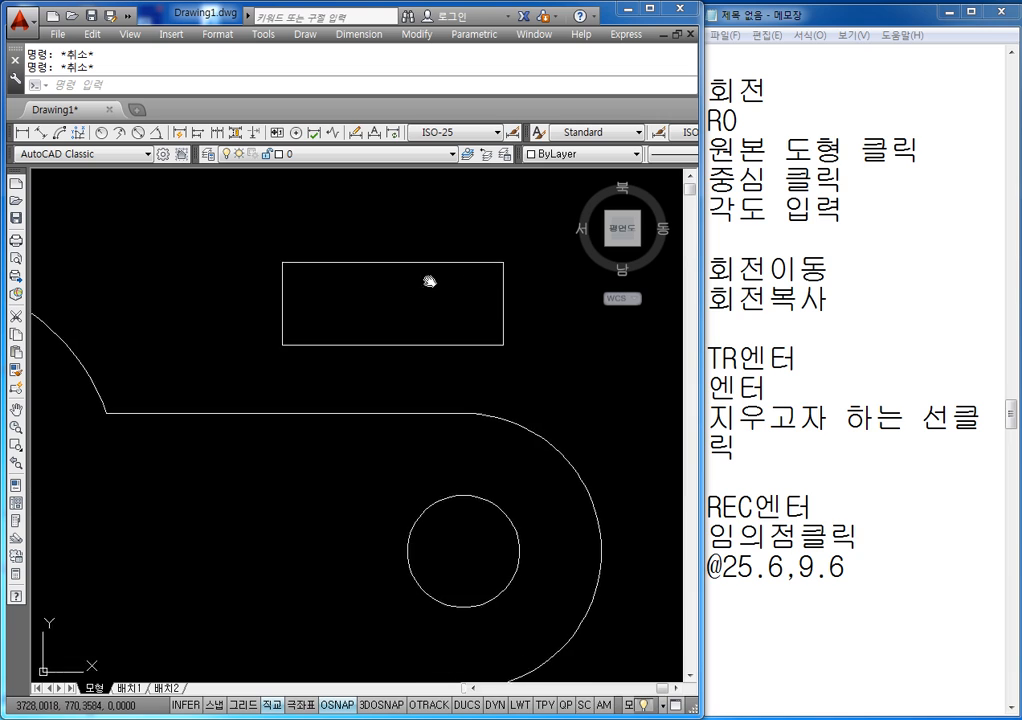
pyautogui.write('M')
pyautogui.press('Return')
pyautogui.click(461, 306)
pyautogui.click(431, 365)
pyautogui.press('Return')
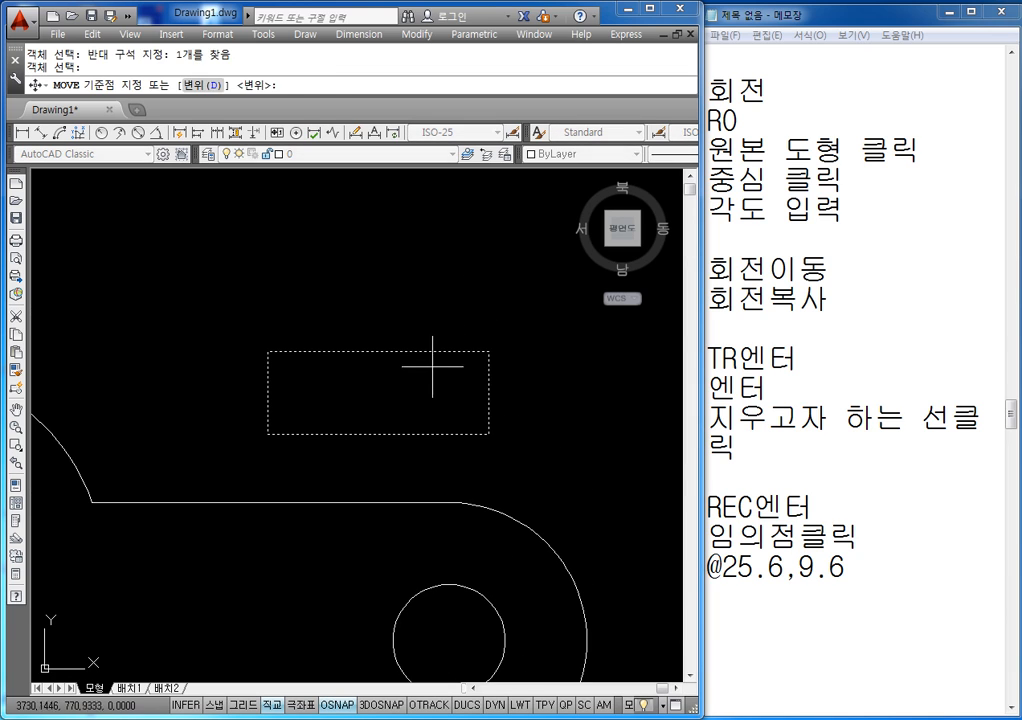
pyautogui.click(431, 365)
pyautogui.click(431, 265)
pyautogui.press('Escape')
pyautogui.press('Escape')
pyautogui.moveTo(448, 310); pyautogui.dragTo(432, 345, button='middle')
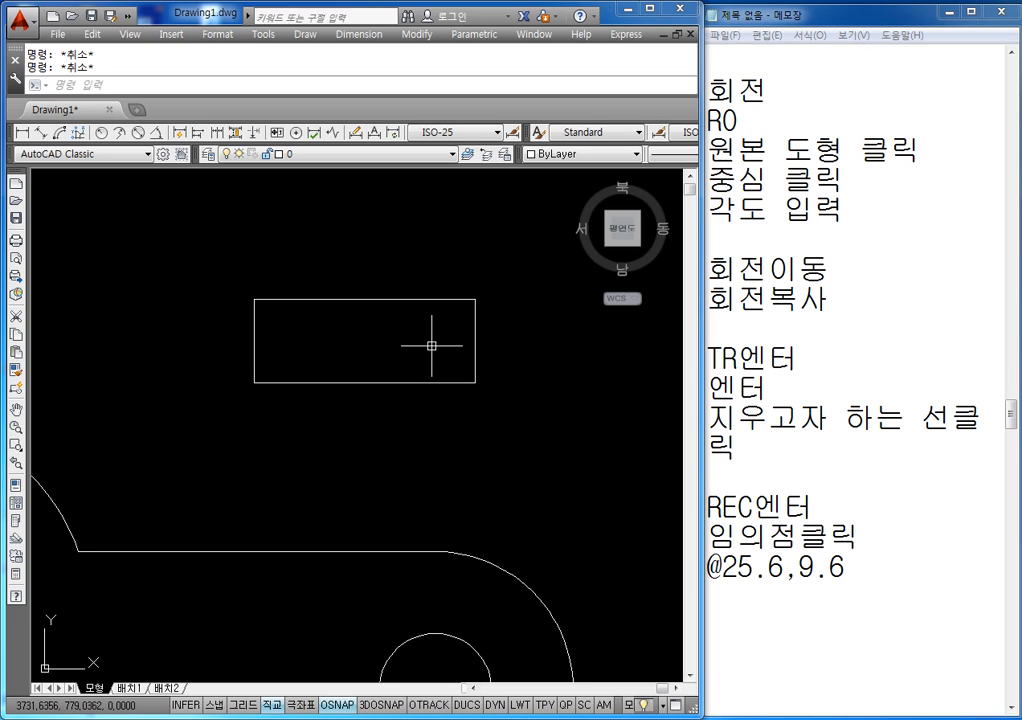
# - Set the fillet radius to 4.8 and fillet the rectangle's upper-left and lower-left corners
pyautogui.write('R')
pyautogui.press('Escape')
pyautogui.press('Escape')
pyautogui.press('Escape')
pyautogui.write('ㄹ')
pyautogui.press('Return')
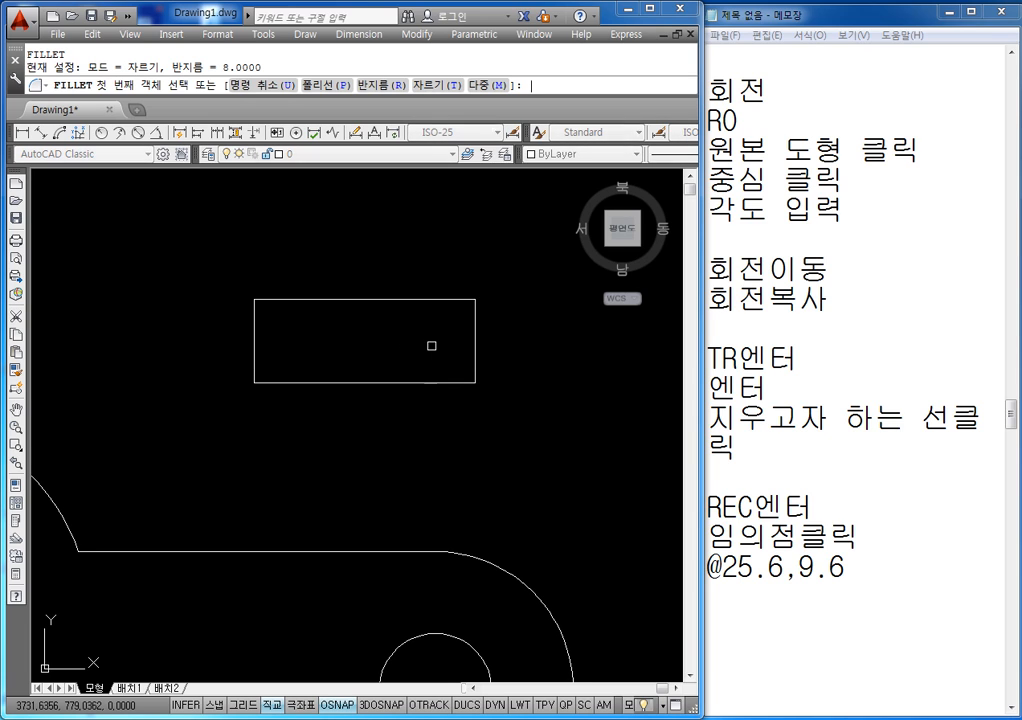
pyautogui.write('R')
pyautogui.press('Return')
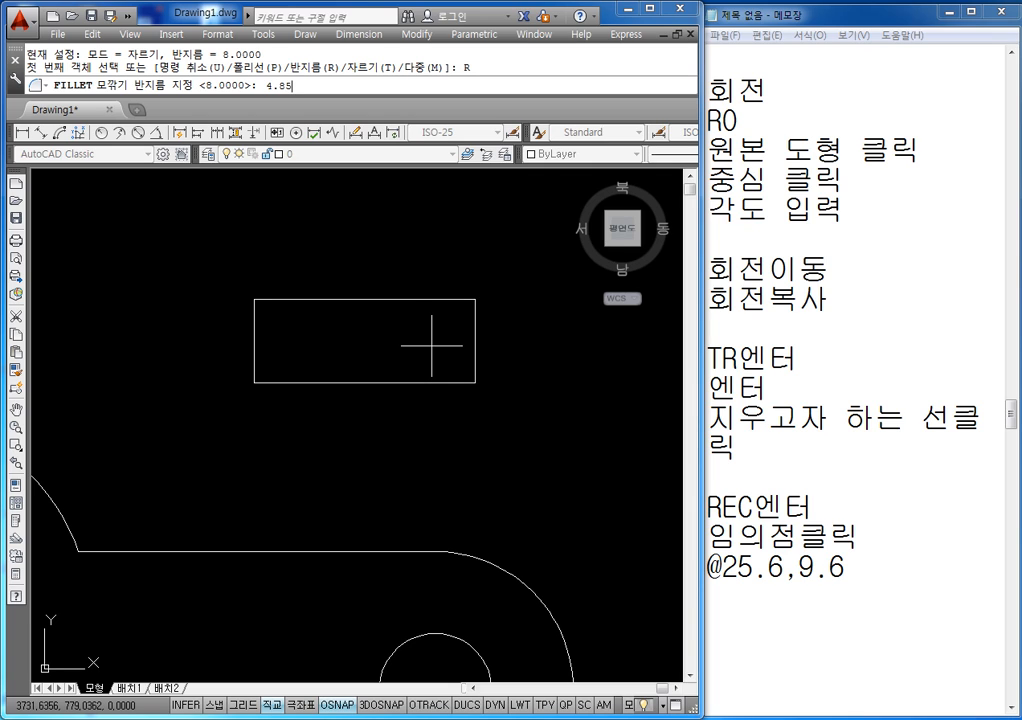
pyautogui.write('4.8')
pyautogui.press('Return')
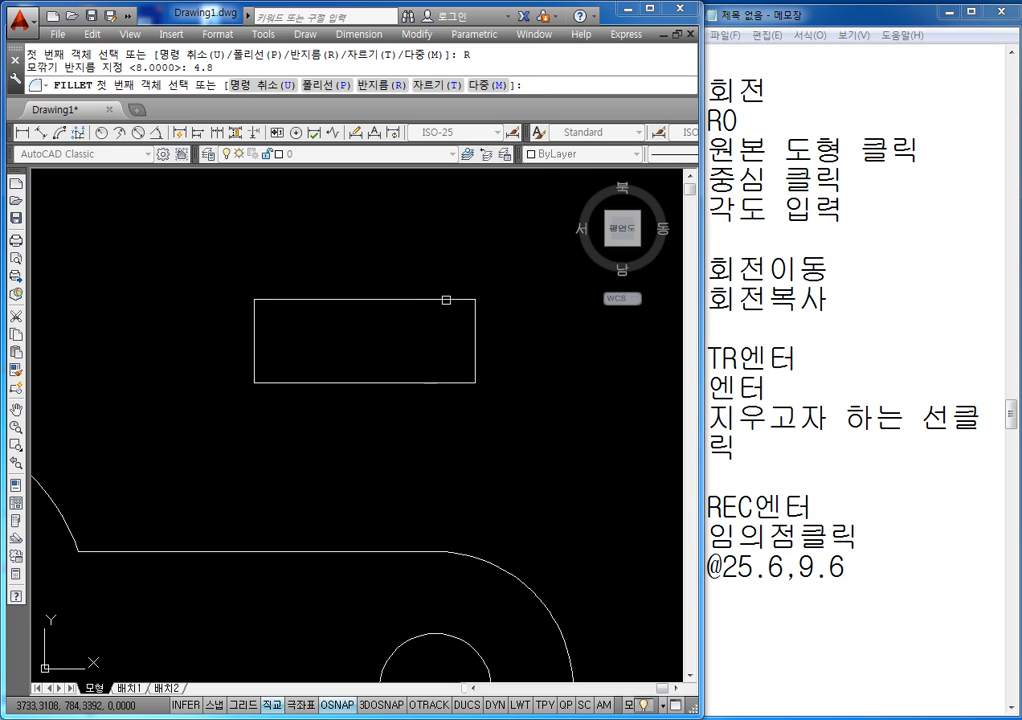
pyautogui.click(270, 299)
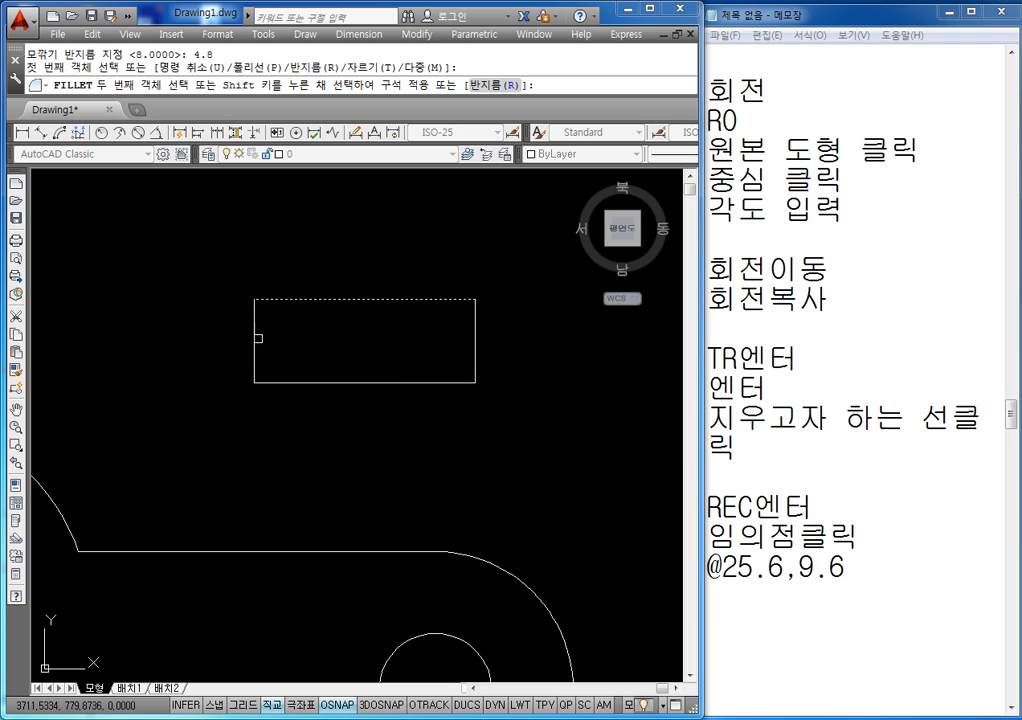
pyautogui.click(256, 337)
pyautogui.press('Return')
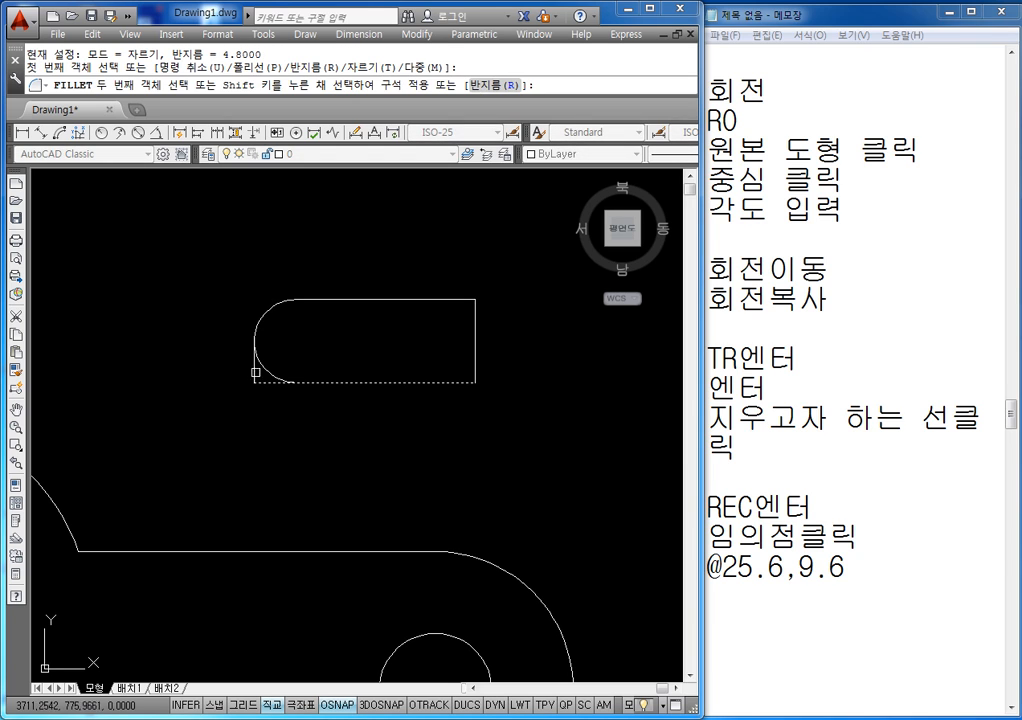
pyautogui.click(256, 365)
pyautogui.click(300, 382)
# - Fillet the rectangle's upper-right and lower-right corners with the same 4.8 radius to complete the slot shape
pyautogui.press('Return')
pyautogui.click(442, 299)
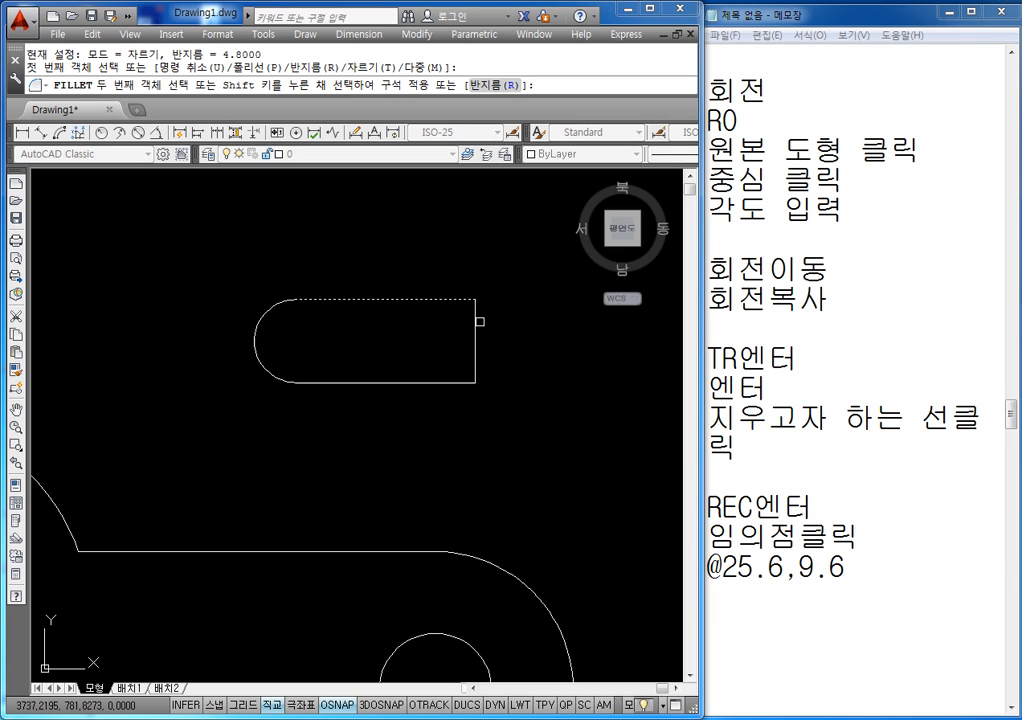
pyautogui.click(475, 320)
pyautogui.press('Return')
pyautogui.click(469, 382)
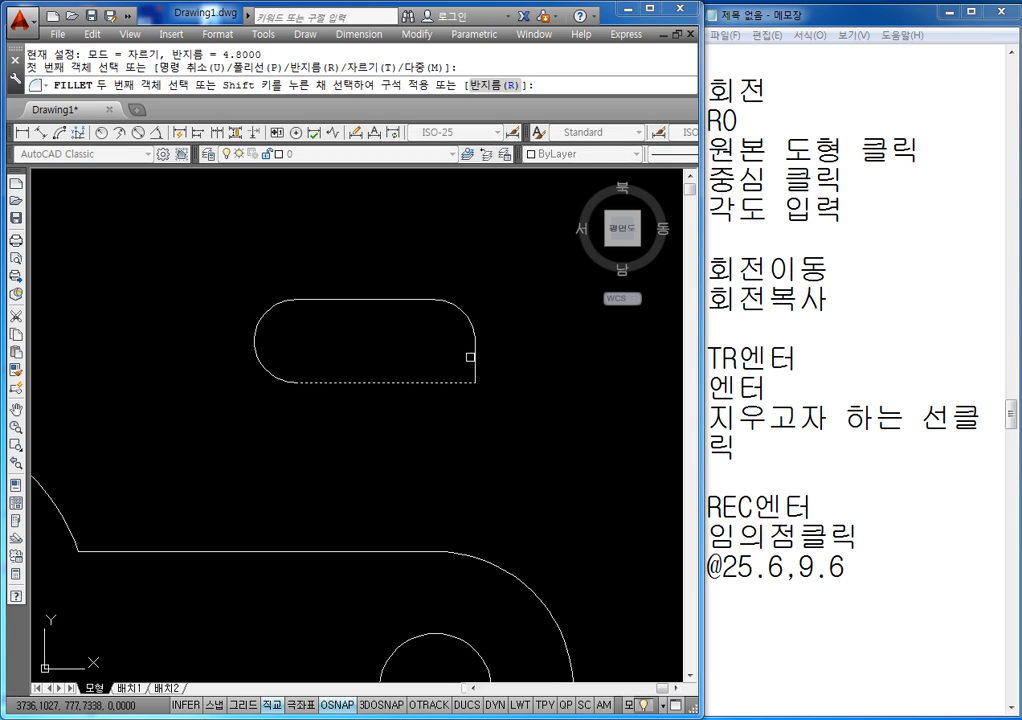
pyautogui.click(473, 360)
pyautogui.press('Return')
pyautogui.press('Escape')
pyautogui.press('Escape')
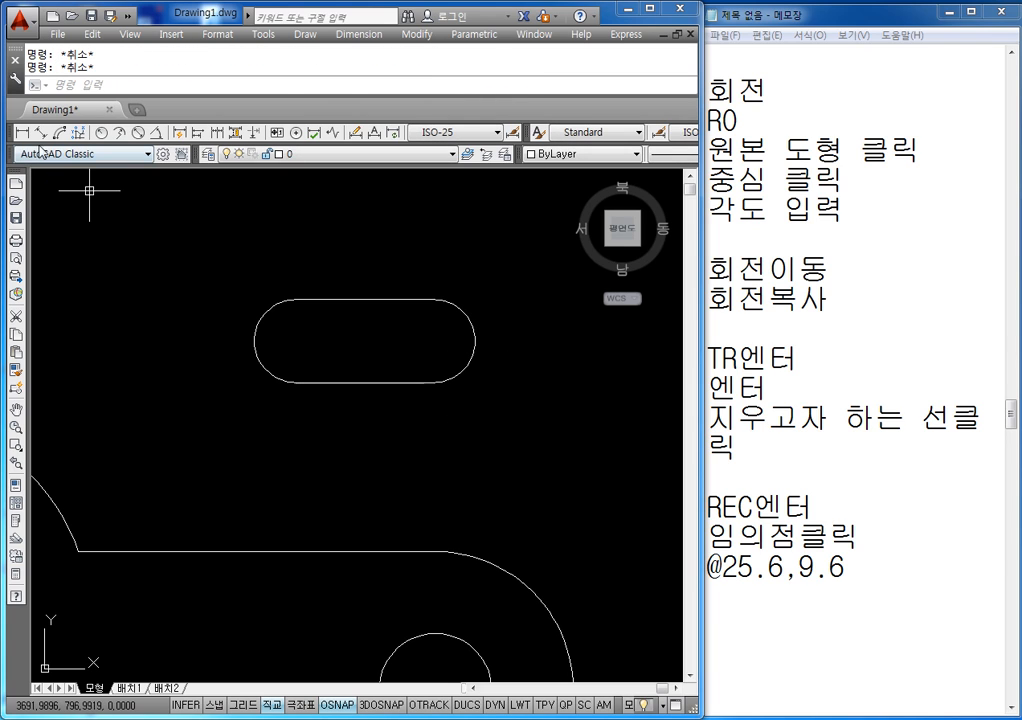
# - Add linear dimensions for the length of the slot's upper straight edge and the slot's height
pyautogui.click(21, 132)
pyautogui.click(296, 299)
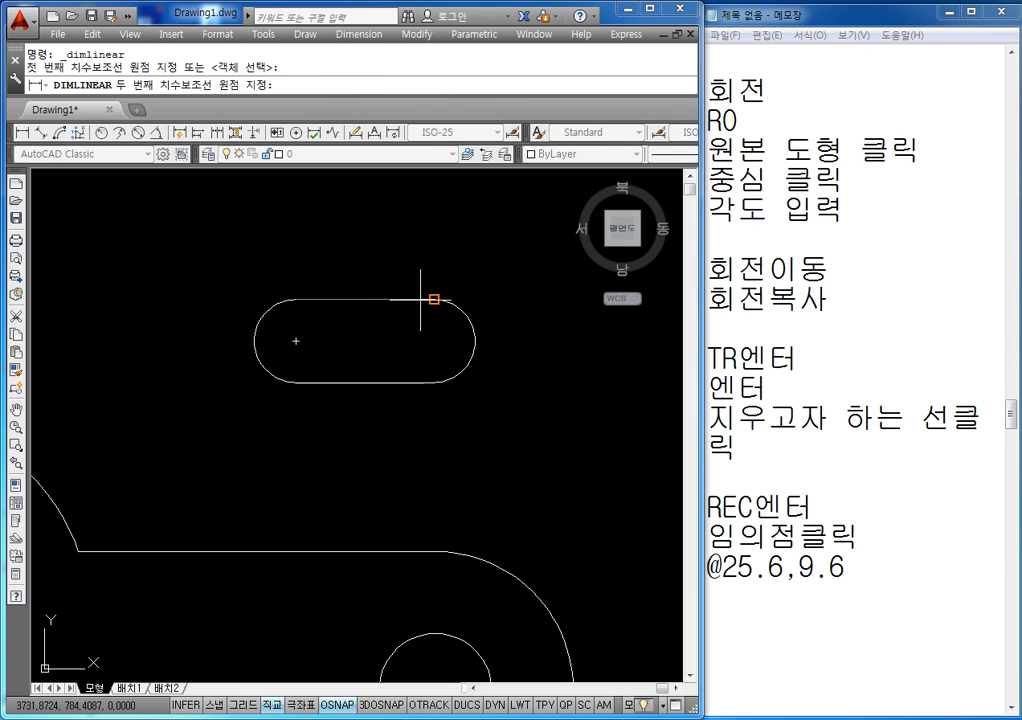
pyautogui.click(432, 299)
pyautogui.click(422, 219)
pyautogui.press('Return')
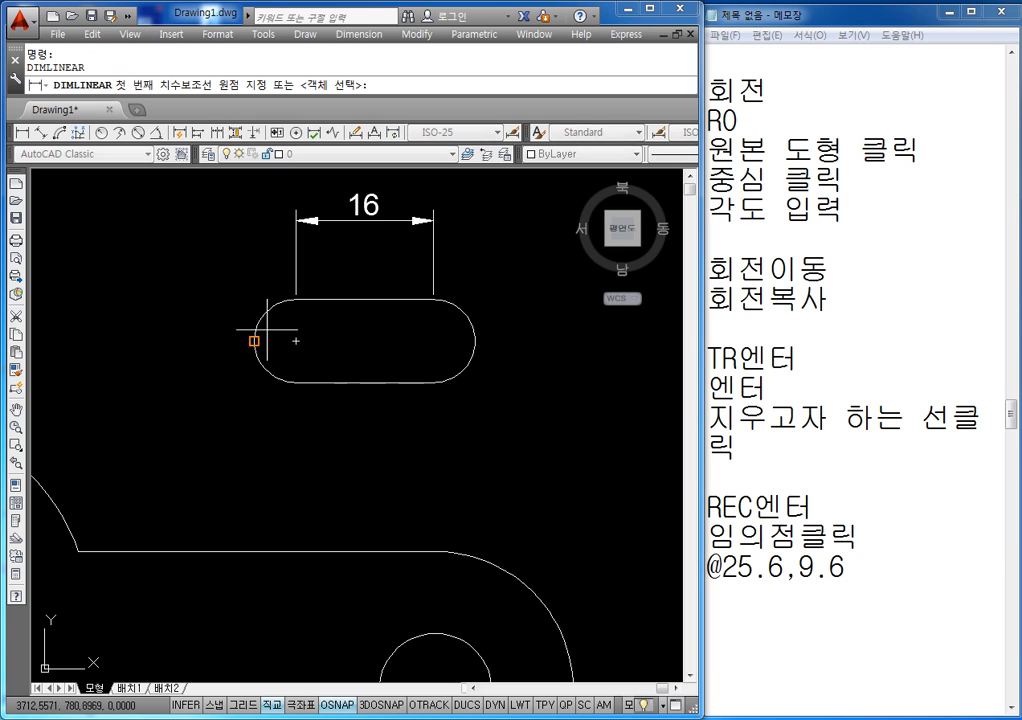
pyautogui.click(296, 299)
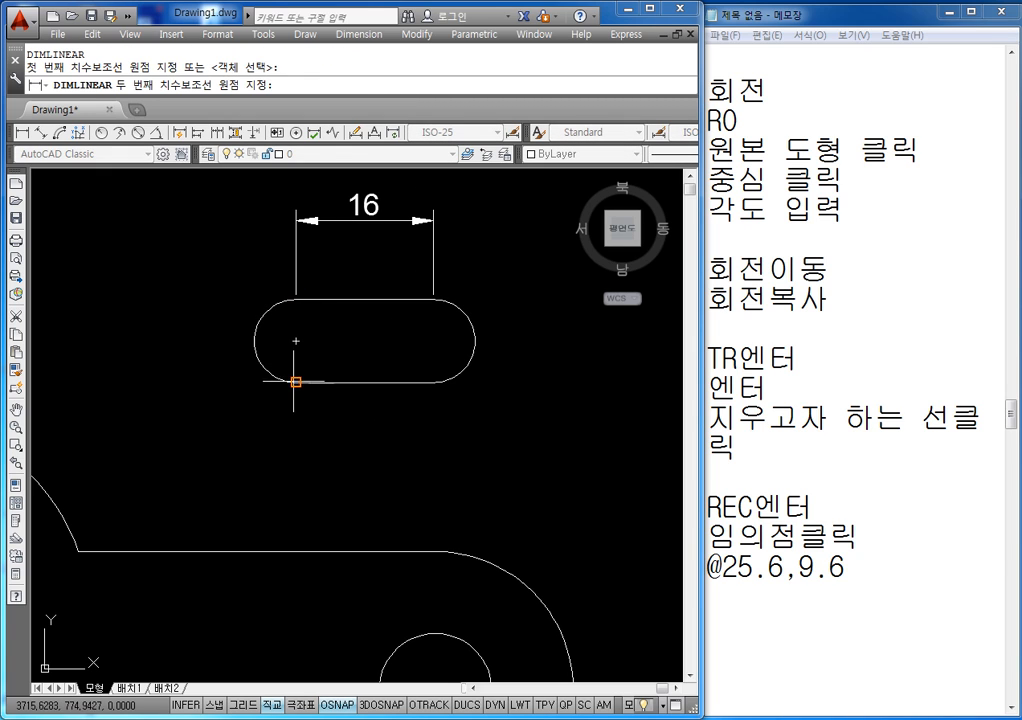
pyautogui.click(296, 381)
pyautogui.click(182, 340)
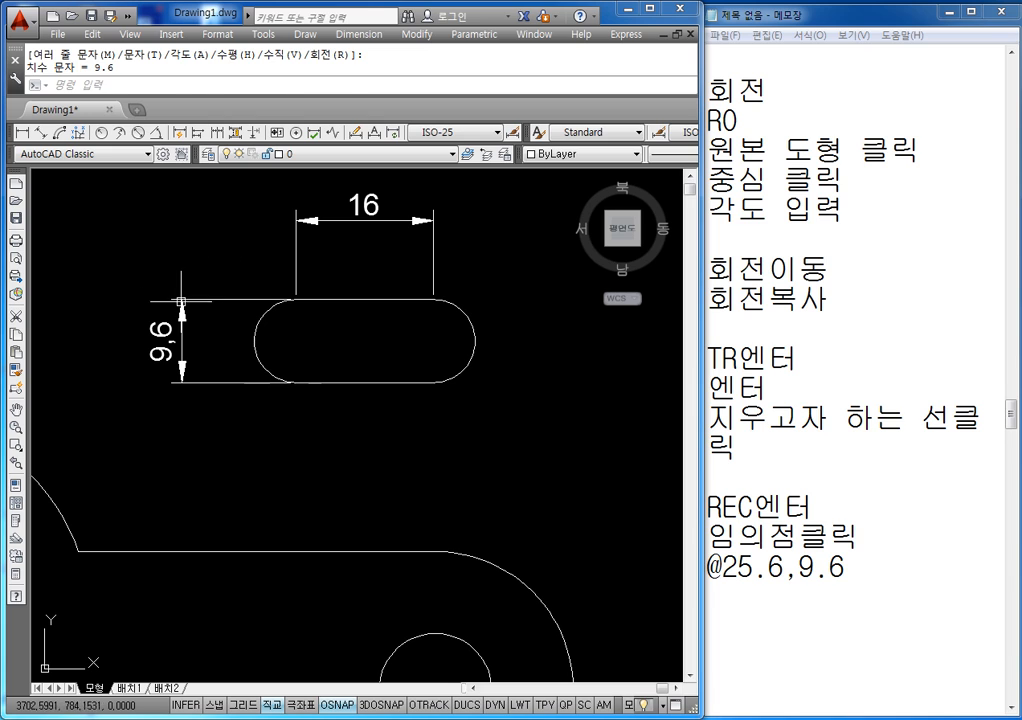
pyautogui.press('Return')
# - Add a radius dimension to the slot's rounded left end, placed below and to the left of it
pyautogui.click(101, 132)
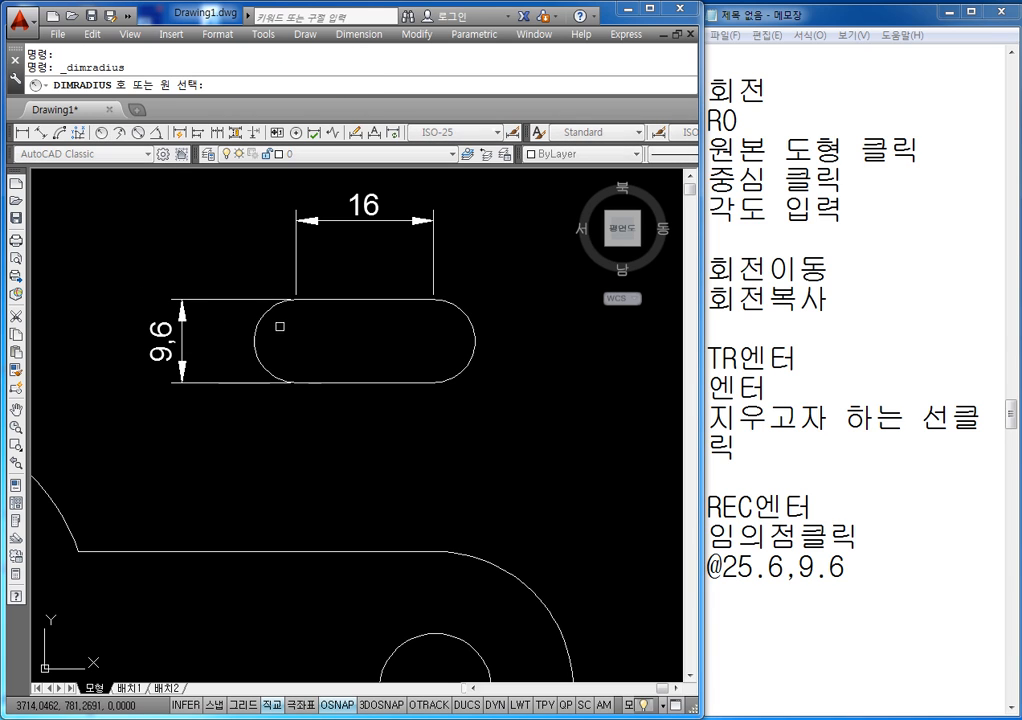
pyautogui.click(256, 357)
pyautogui.click(184, 445)
pyautogui.press('Escape')
pyautogui.press('Escape')
# - Erase the height, radius and length dimensions around the slot
pyautogui.click(210, 326)
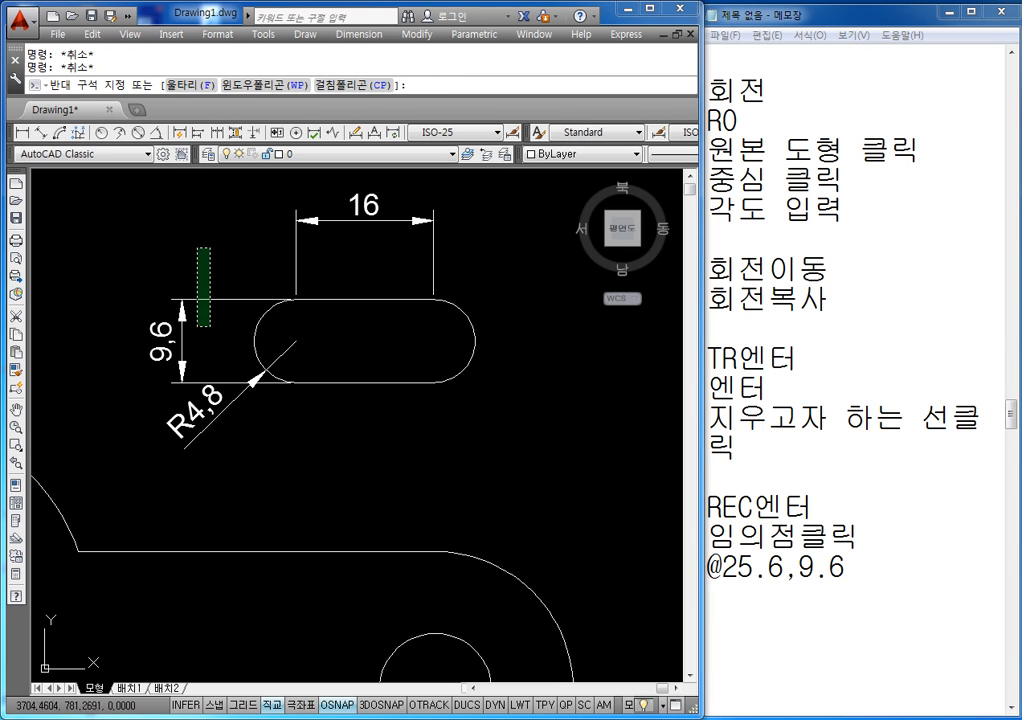
pyautogui.click(148, 445)
pyautogui.press('Delete')
pyautogui.click(461, 210)
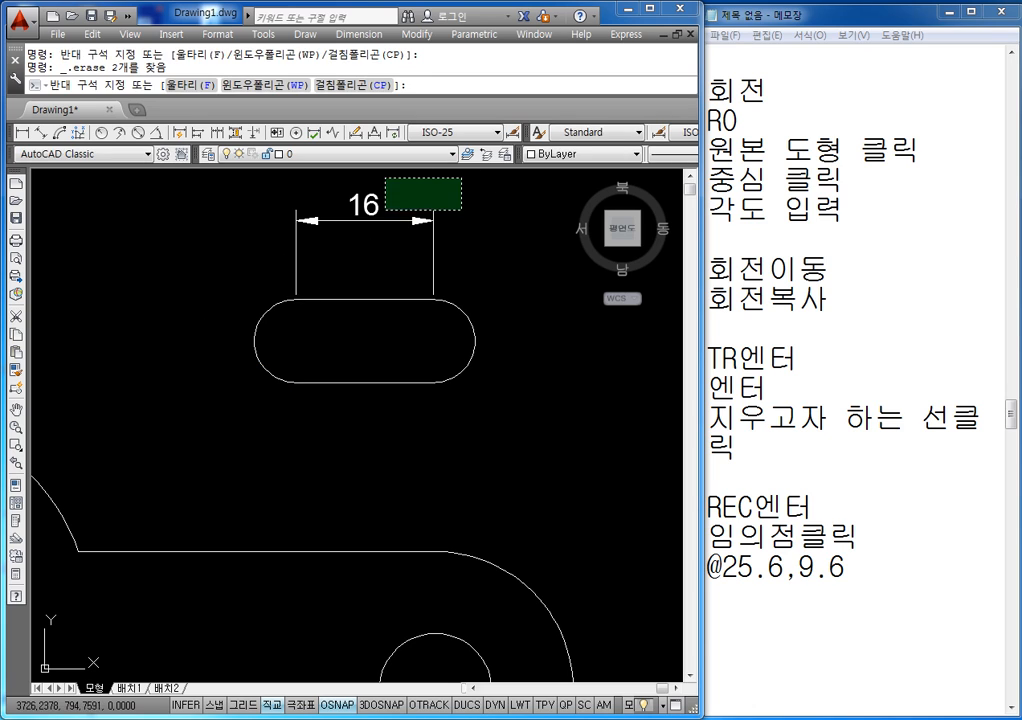
pyautogui.click(386, 178)
pyautogui.press('Delete')
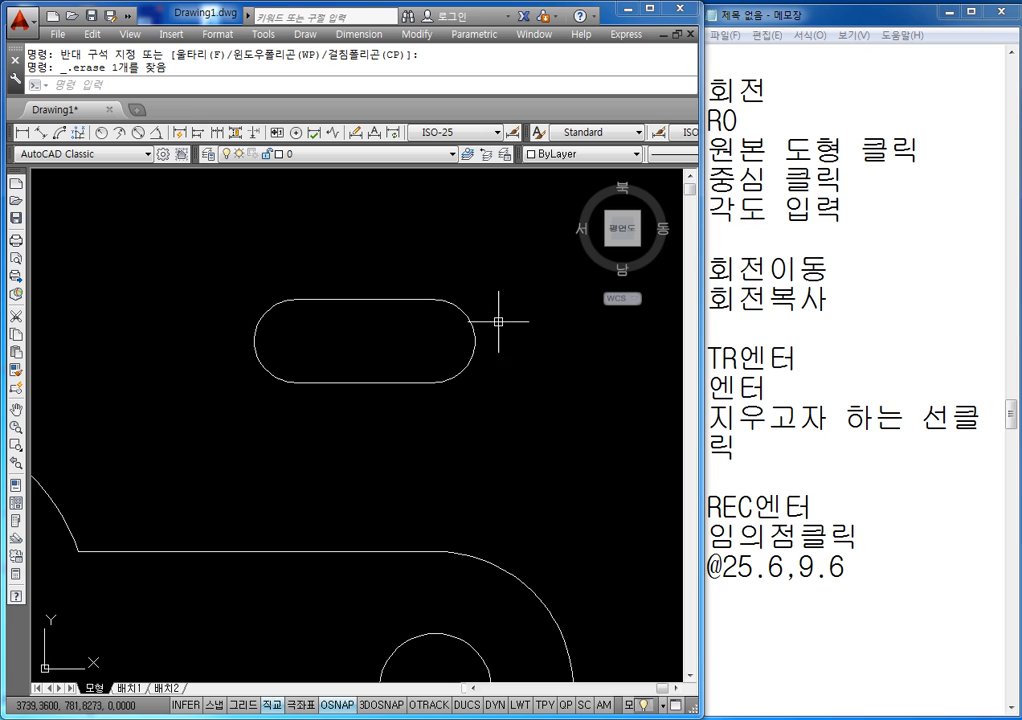
pyautogui.press('Escape')
pyautogui.press('Escape')
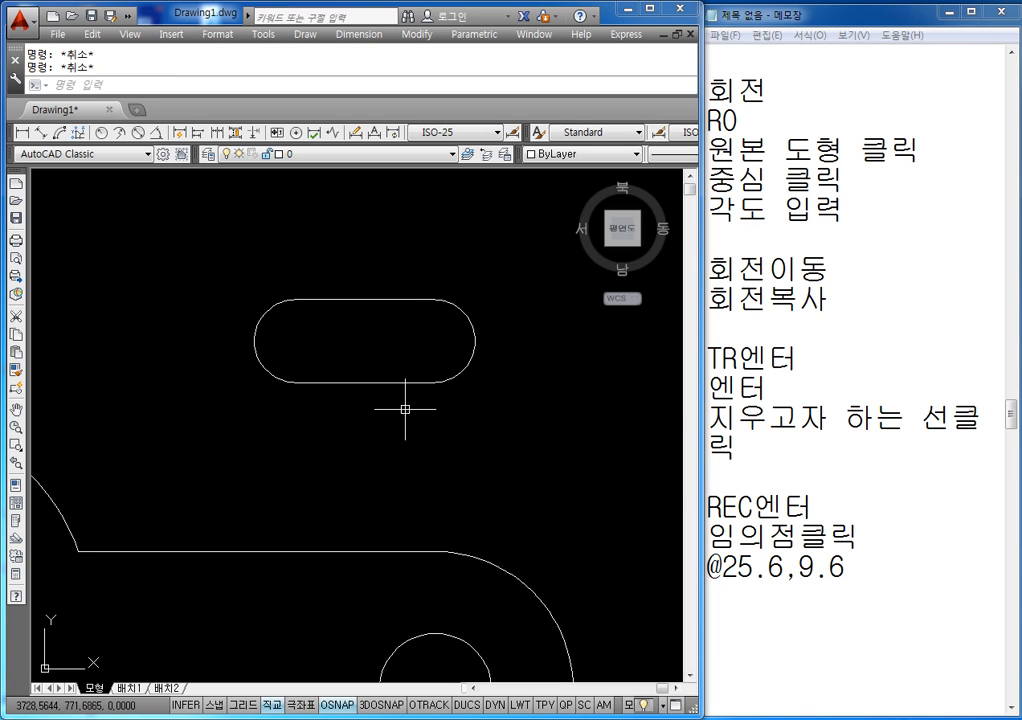
pyautogui.click(500, 368)
pyautogui.click(271, 254)
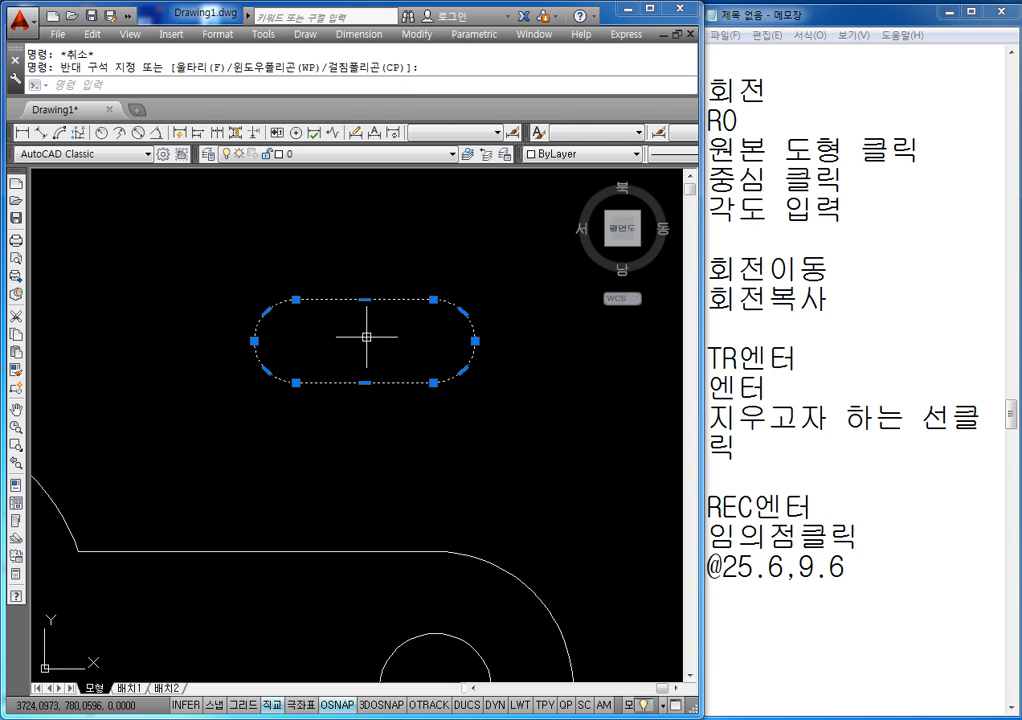
pyautogui.press('Escape')
# - Draw a diagonal line from the left end of the slot's upper edge to the right end of its lower edge
pyautogui.write('L')
pyautogui.press('Return')
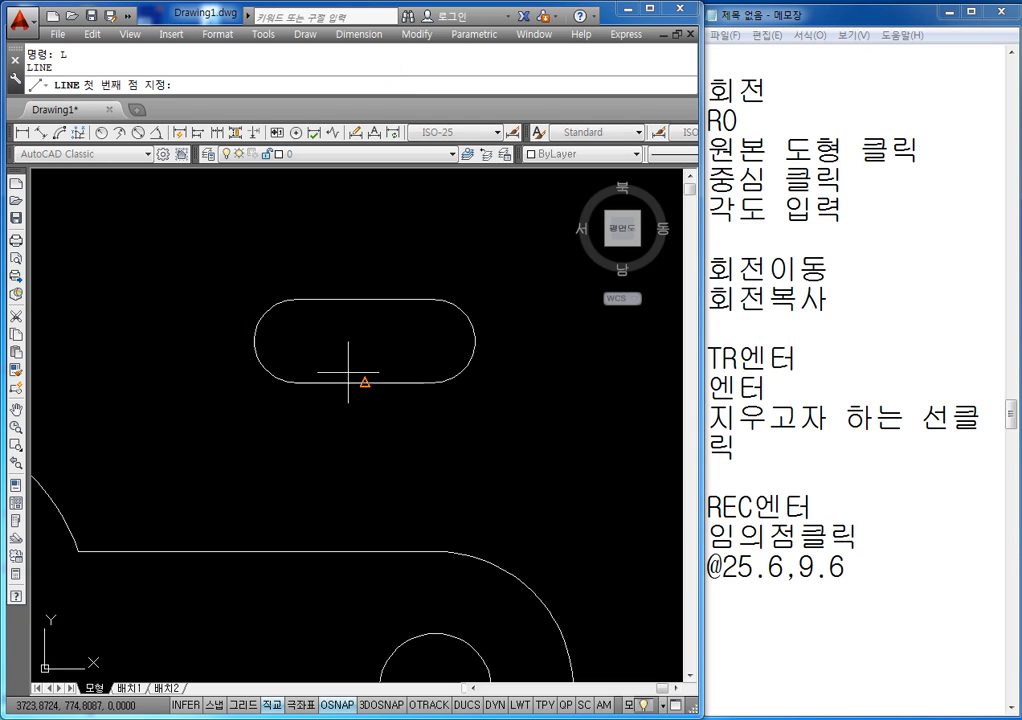
pyautogui.click(296, 299)
pyautogui.click(434, 382)
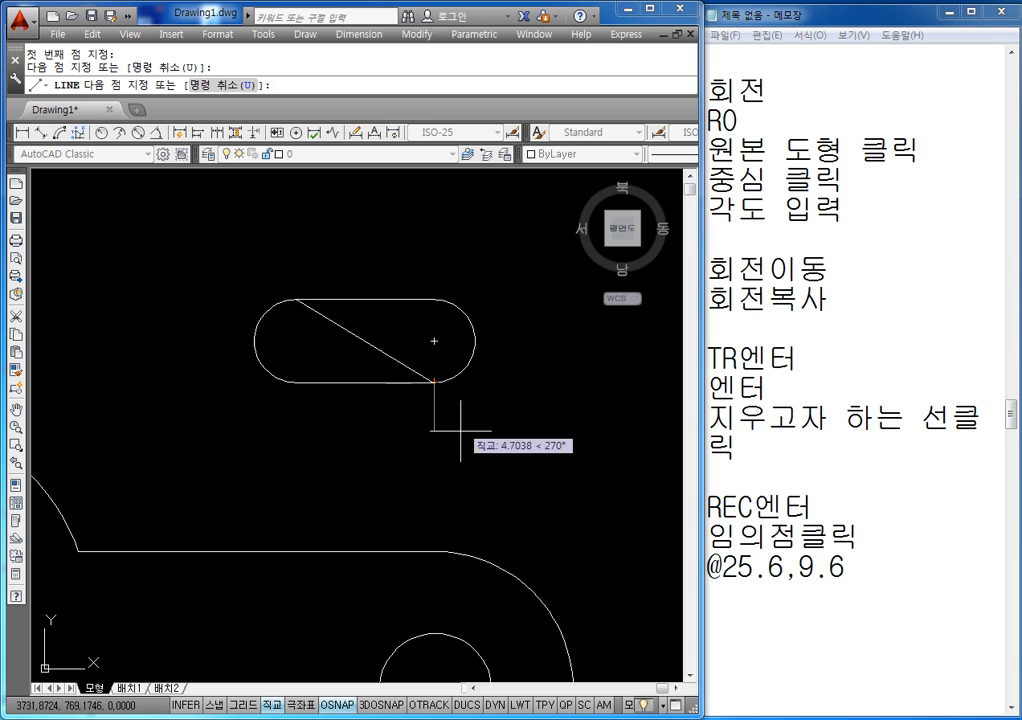
pyautogui.press('Escape')
pyautogui.press('Escape')
pyautogui.press('Escape')
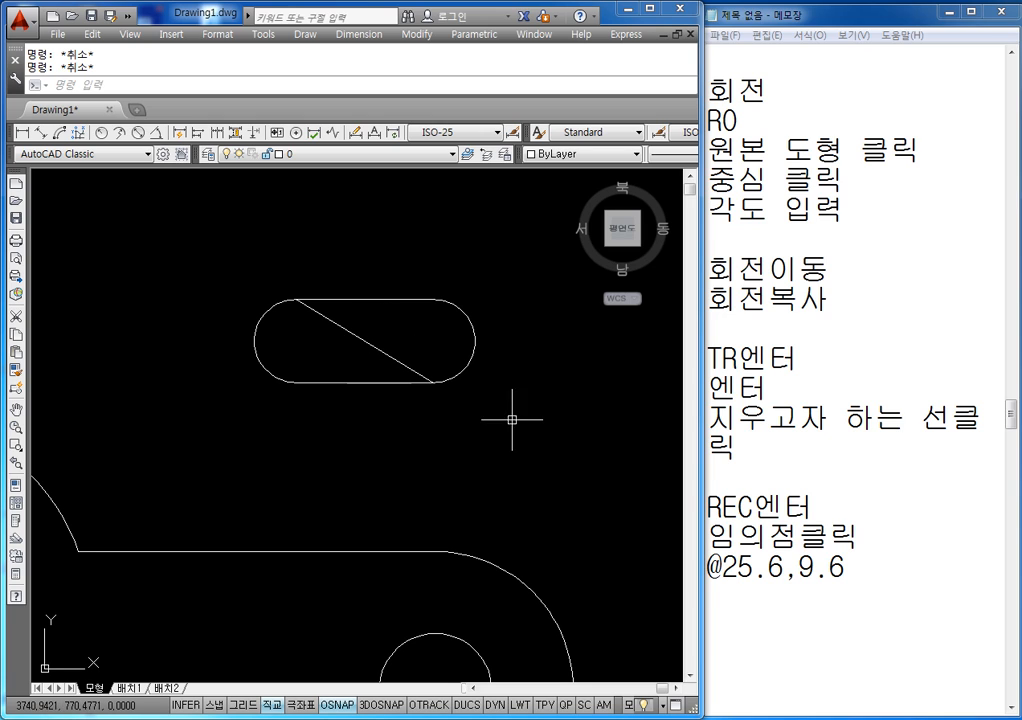
# - In Notepad, start a rotate note below the rectangle note with the lines "RO엔터" and "도형클릭"
pyautogui.click(718, 600)
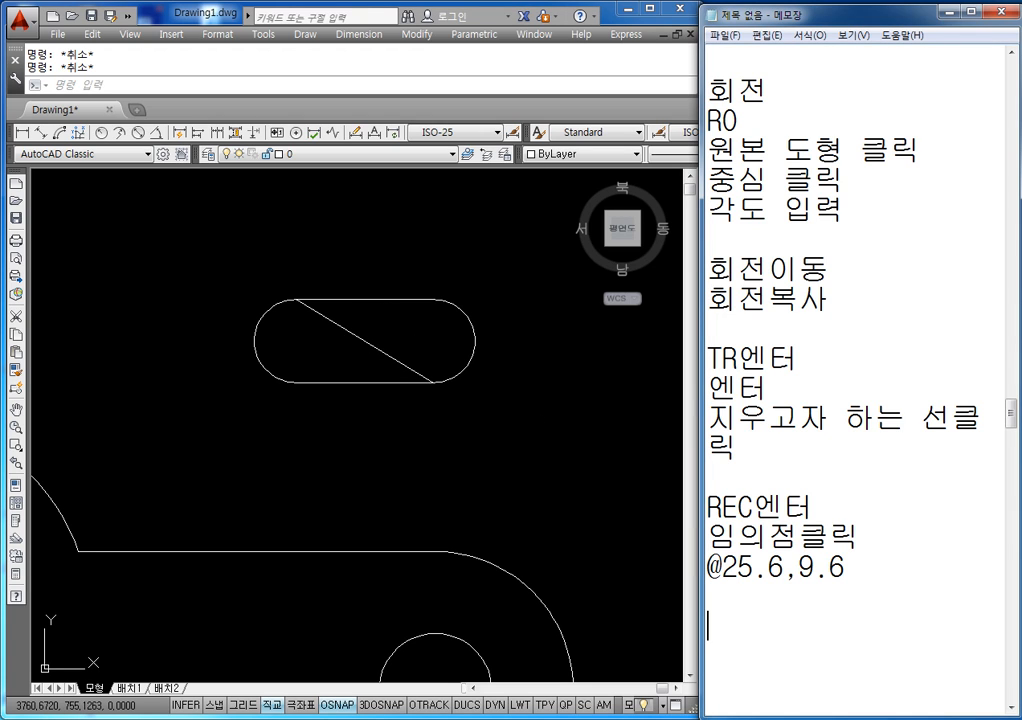
pyautogui.press('Return')
pyautogui.write('RO')
pyautogui.write('엔터')
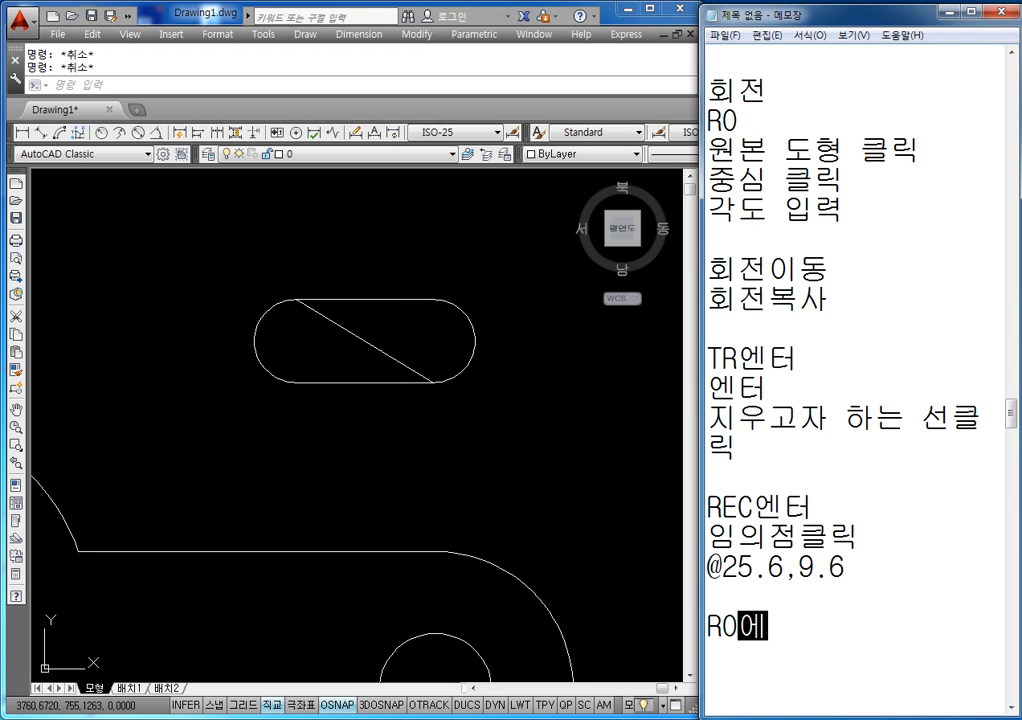
pyautogui.press('Return')
pyautogui.write('도')
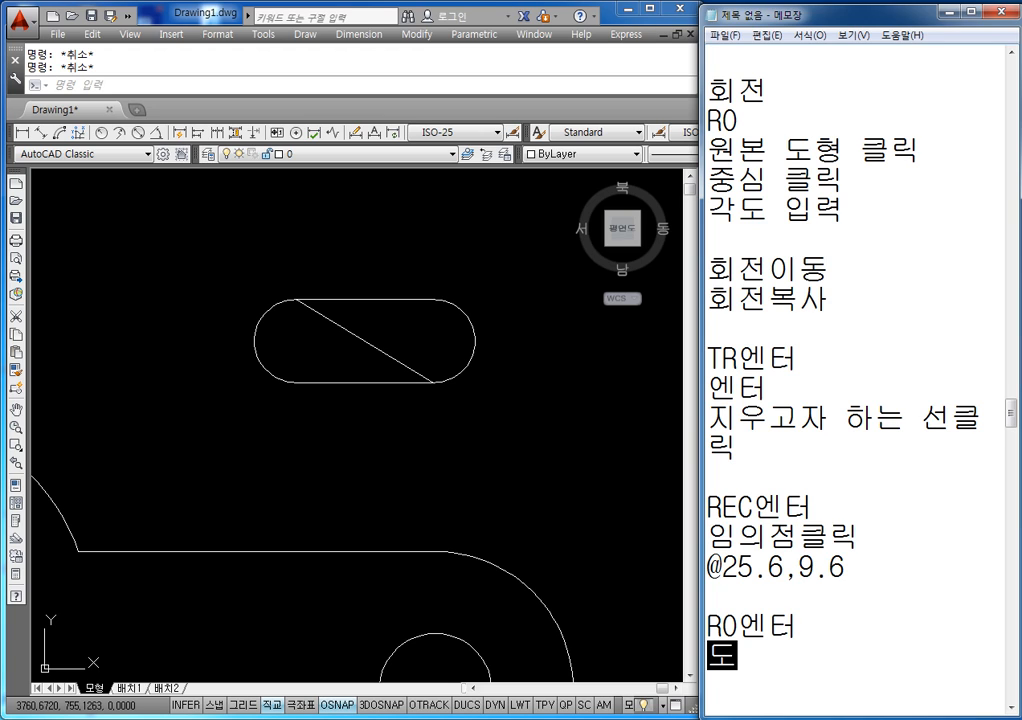
pyautogui.press('BackSpace')
pyautogui.press('BackSpace')
pyautogui.write('ㄷ3ㅗ')
pyautogui.press('BackSpace')
pyautogui.press('BackSpace')
pyautogui.press('BackSpace')
pyautogui.write('도형클릭')
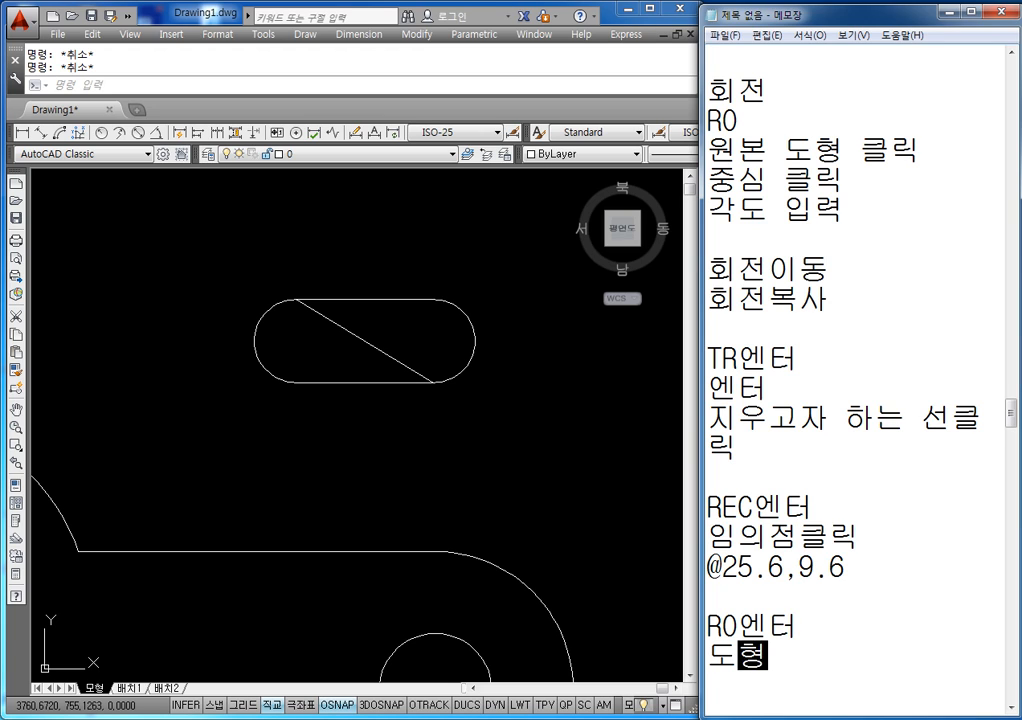
# - Complete the rotate note with the lines "중심점클릭" and "-45엔터", followed by blank lines
pyautogui.press('Return')
pyautogui.write('중심점ㅋ')
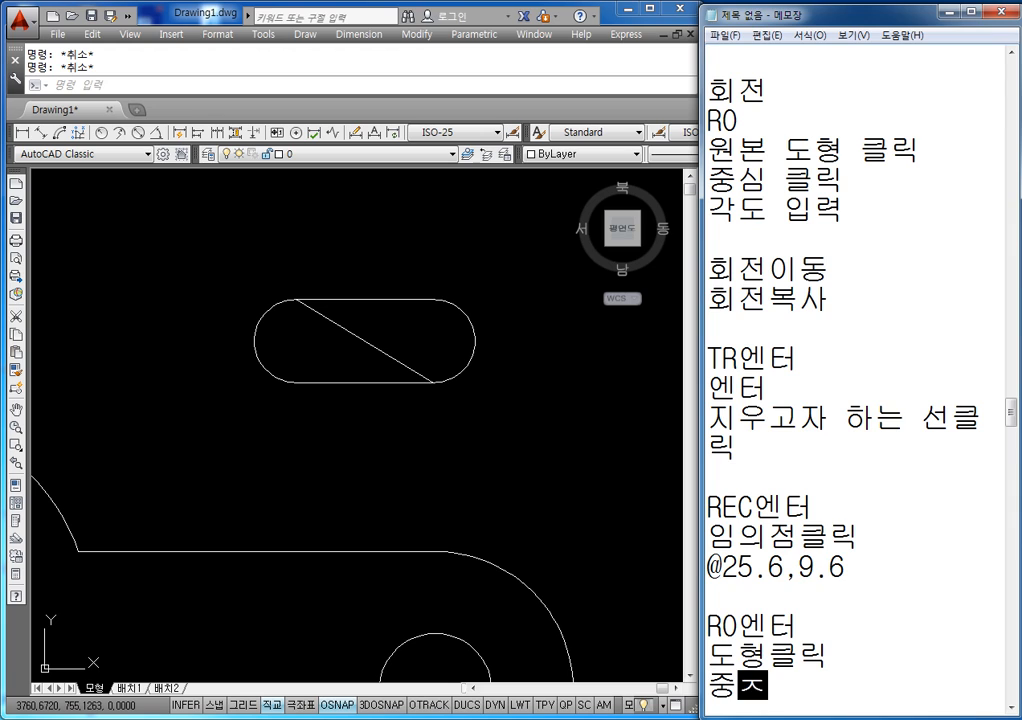
pyautogui.write('클릭')
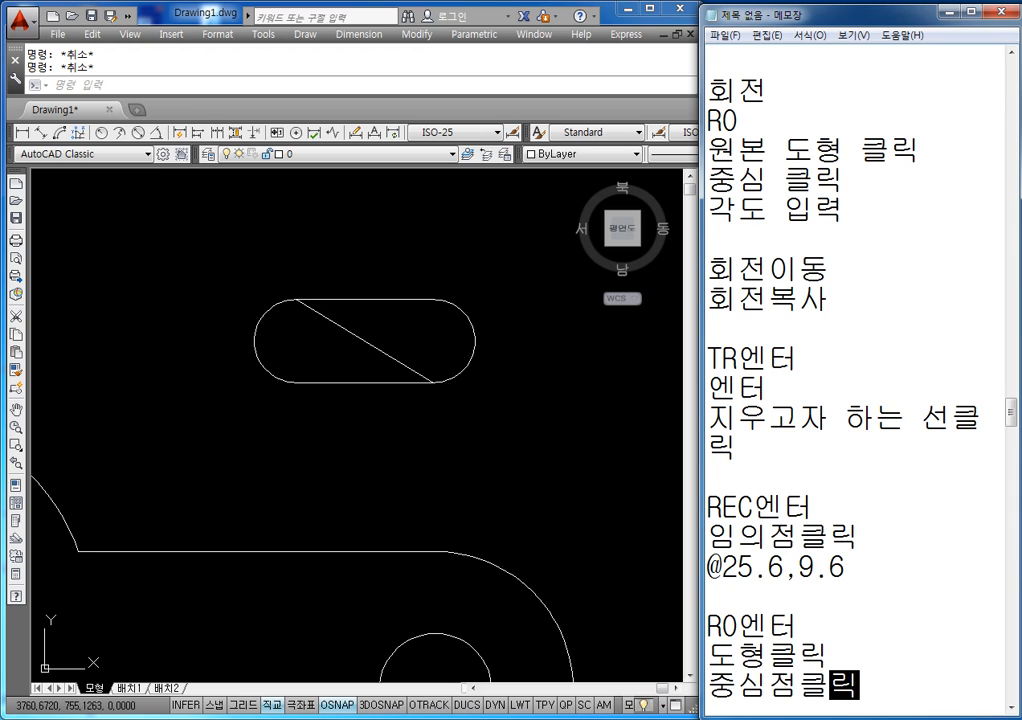
pyautogui.press('Return')
pyautogui.write('45')
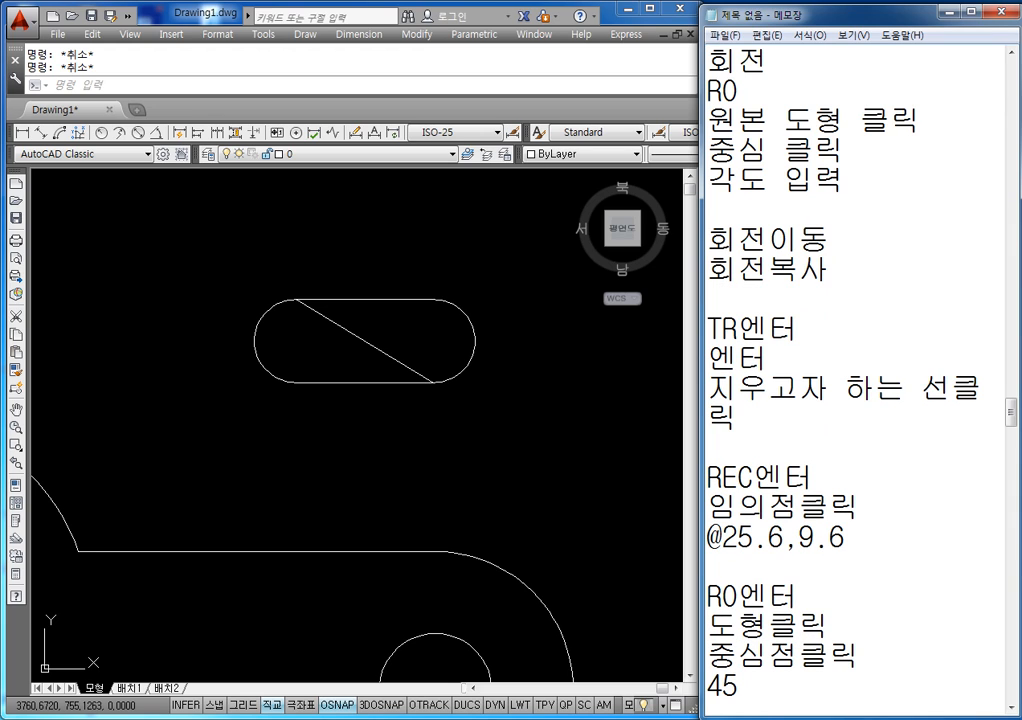
pyautogui.press('BackSpace')
pyautogui.press('BackSpace')
pyautogui.write('-45')
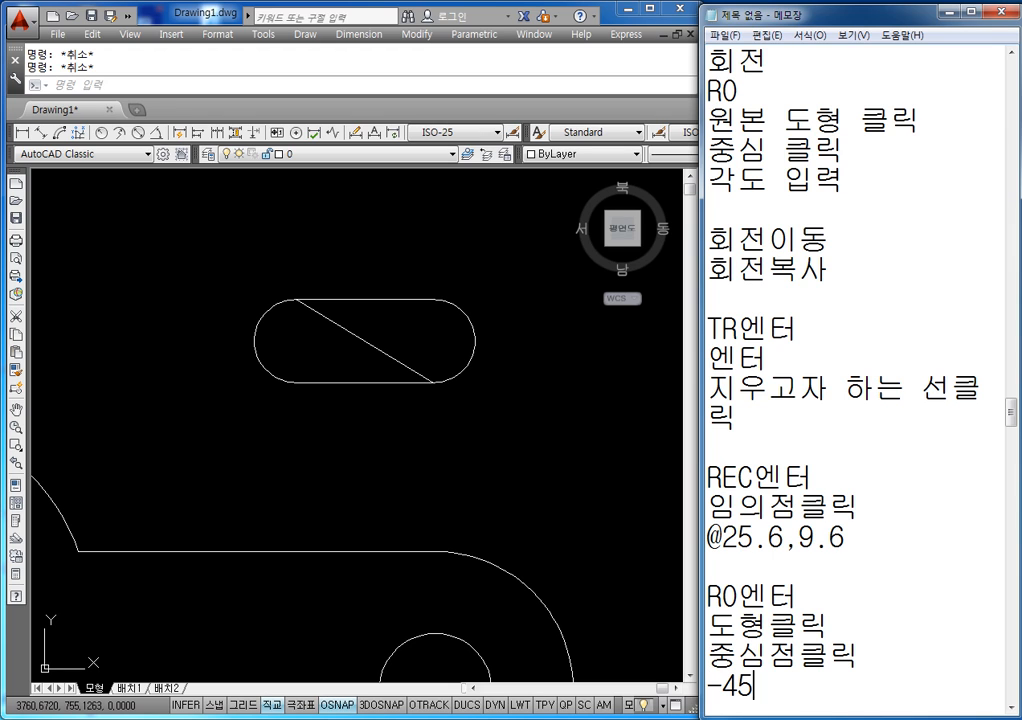
pyautogui.write('엔터')
pyautogui.press('Return')
pyautogui.press('Return')
pyautogui.press('Return')
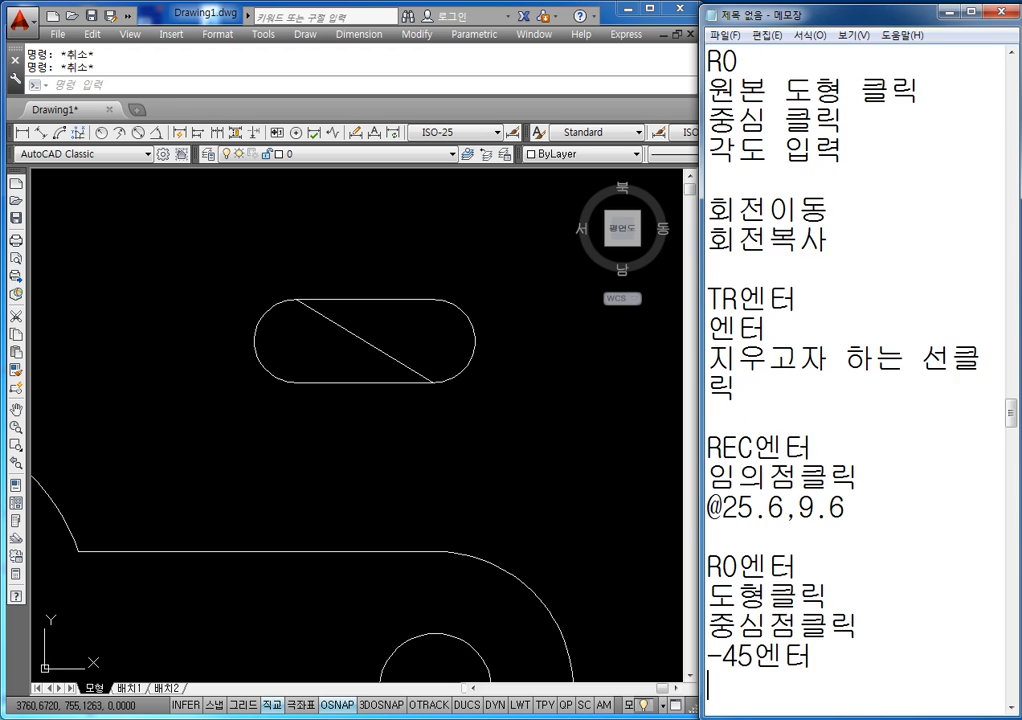
# - In AutoCAD, rotate the slot outline by -45 degrees about the midpoint of its diagonal line, leaving the diagonal out of the selection
pyautogui.click(195, 444)
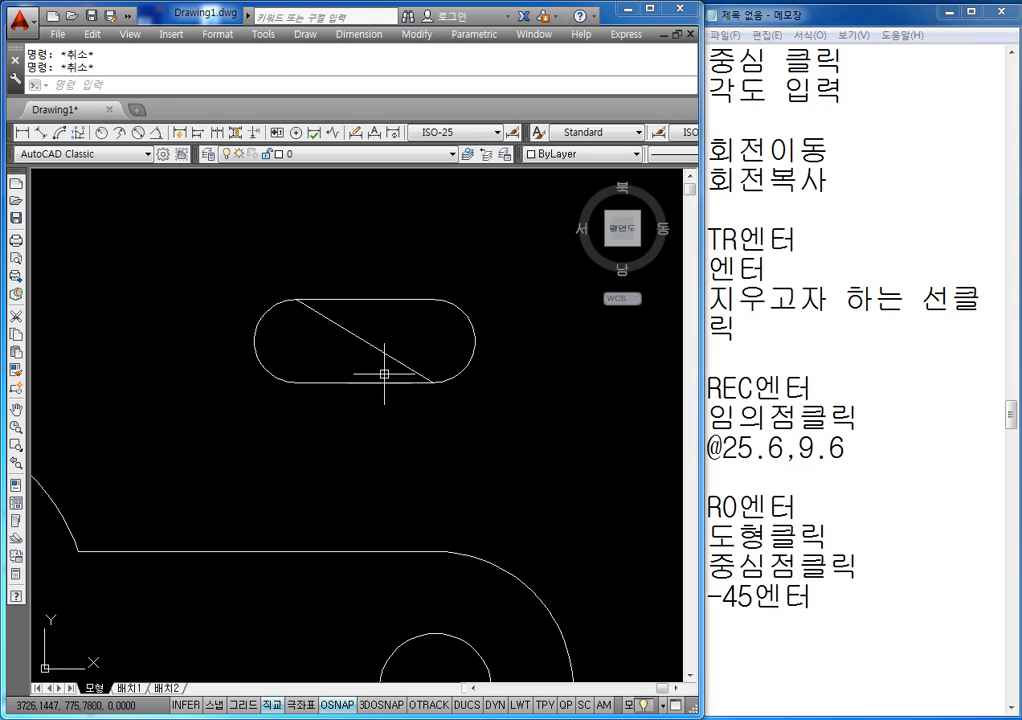
pyautogui.write('R')
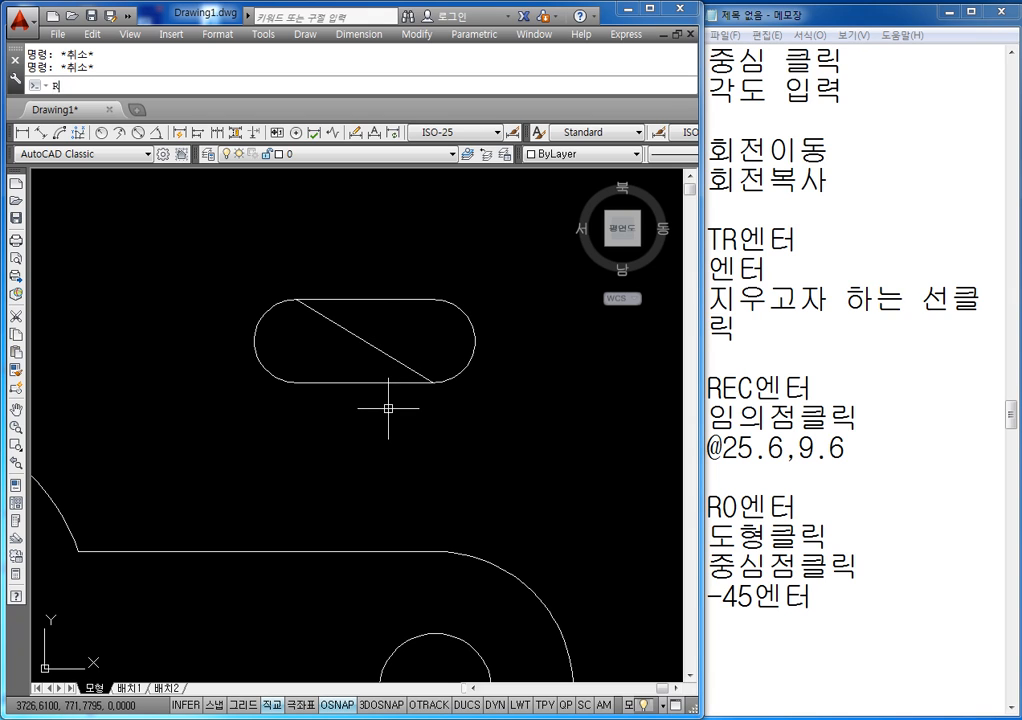
pyautogui.write('O')
pyautogui.press('Return')
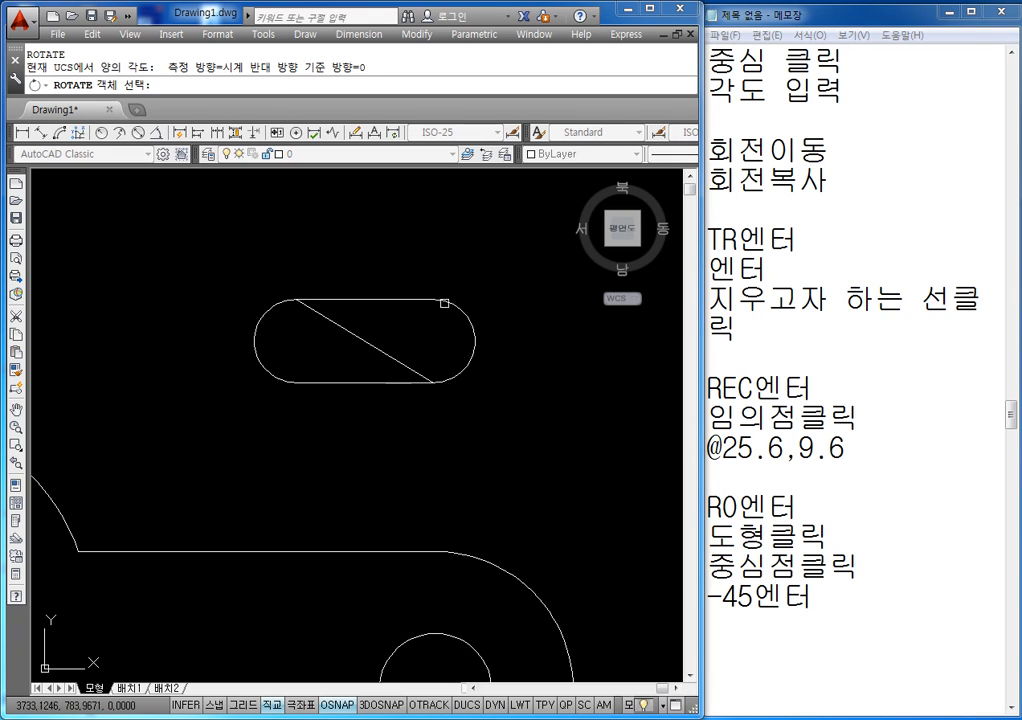
pyautogui.click(504, 265)
pyautogui.click(417, 317)
pyautogui.click(326, 358)
pyautogui.click(265, 406)
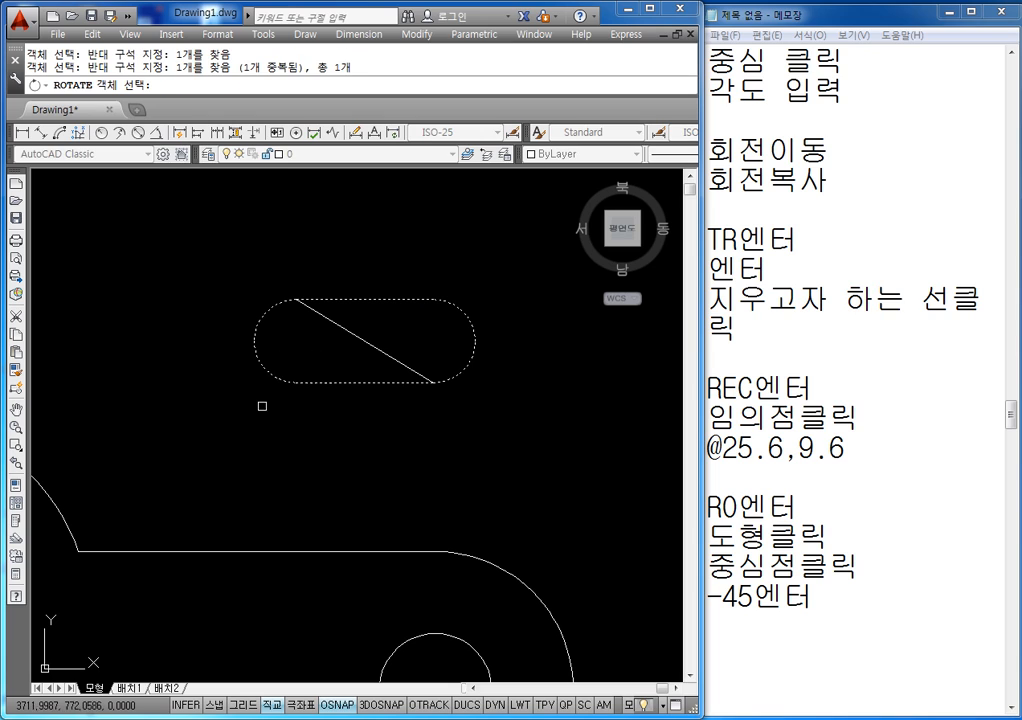
pyautogui.click(298, 342)
pyautogui.click(188, 404)
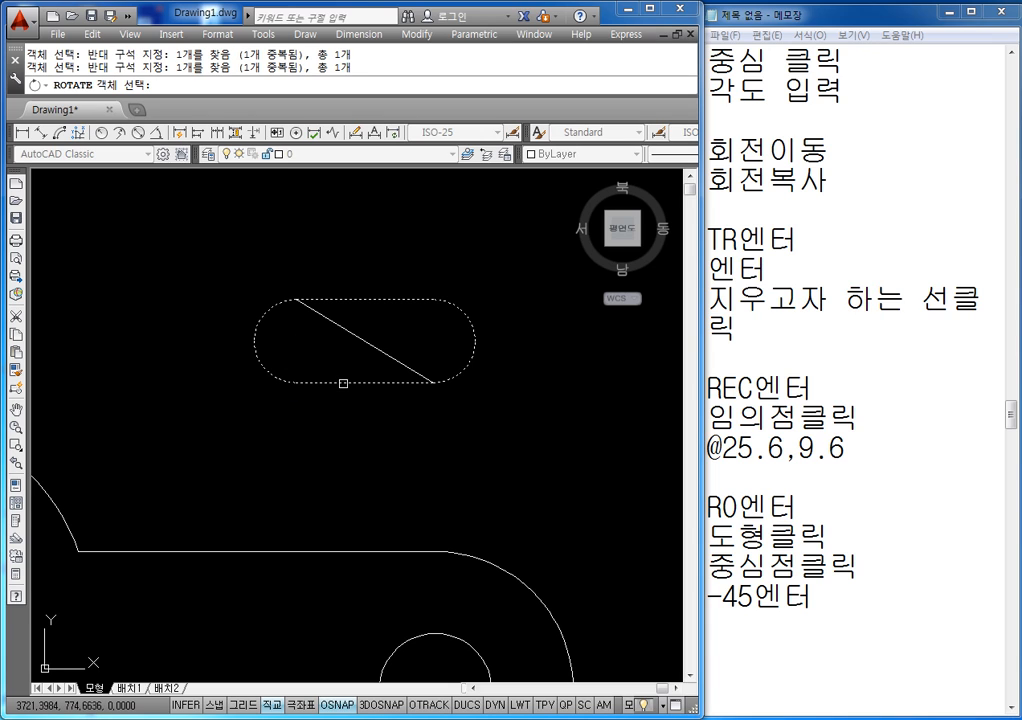
pyautogui.press('Return')
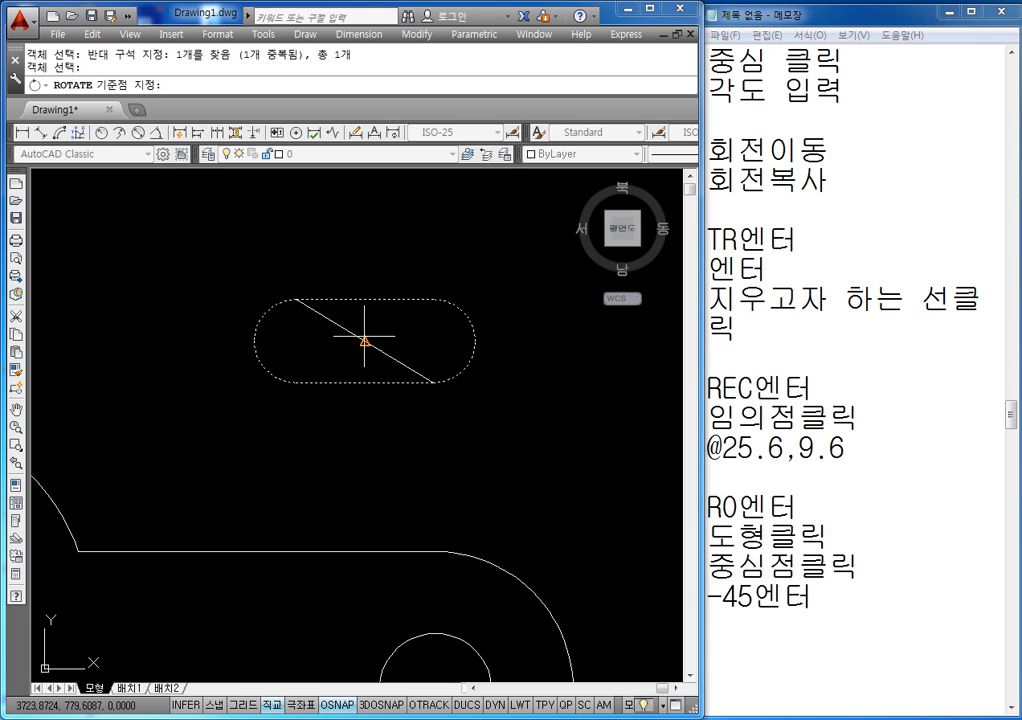
pyautogui.click(365, 340)
pyautogui.write('-45')
pyautogui.press('Return')
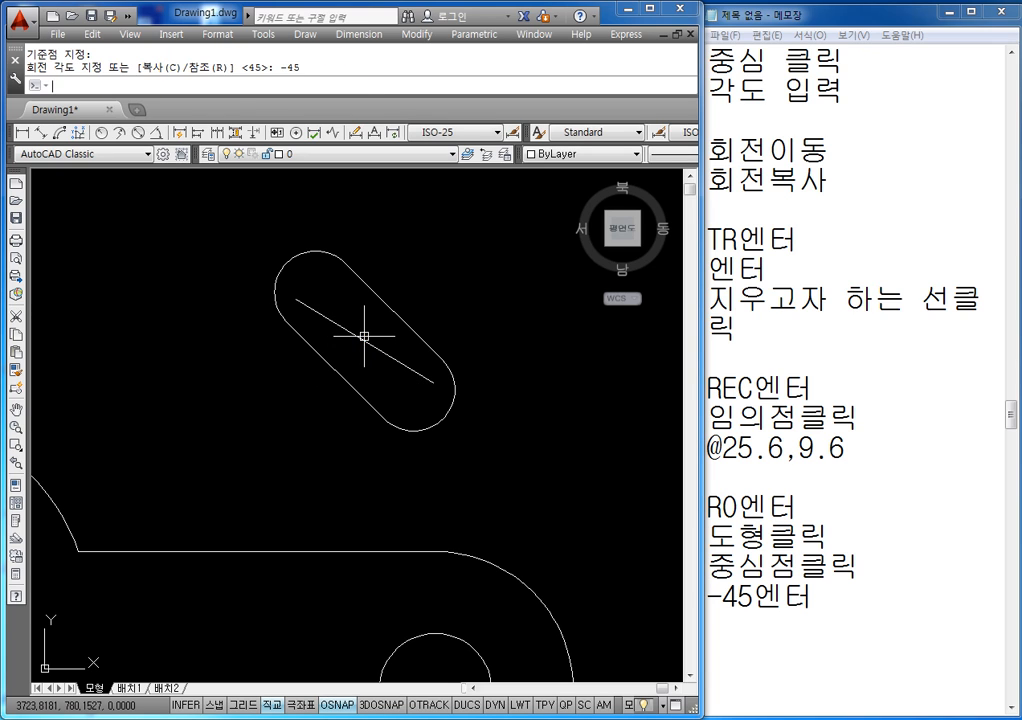
pyautogui.press('Escape')
pyautogui.press('Escape')
# - Erase the old diagonal line inside the rotated slot
pyautogui.moveTo(406, 335); pyautogui.dragTo(409, 303, button='middle')
pyautogui.scroll(-5, 409, 303)
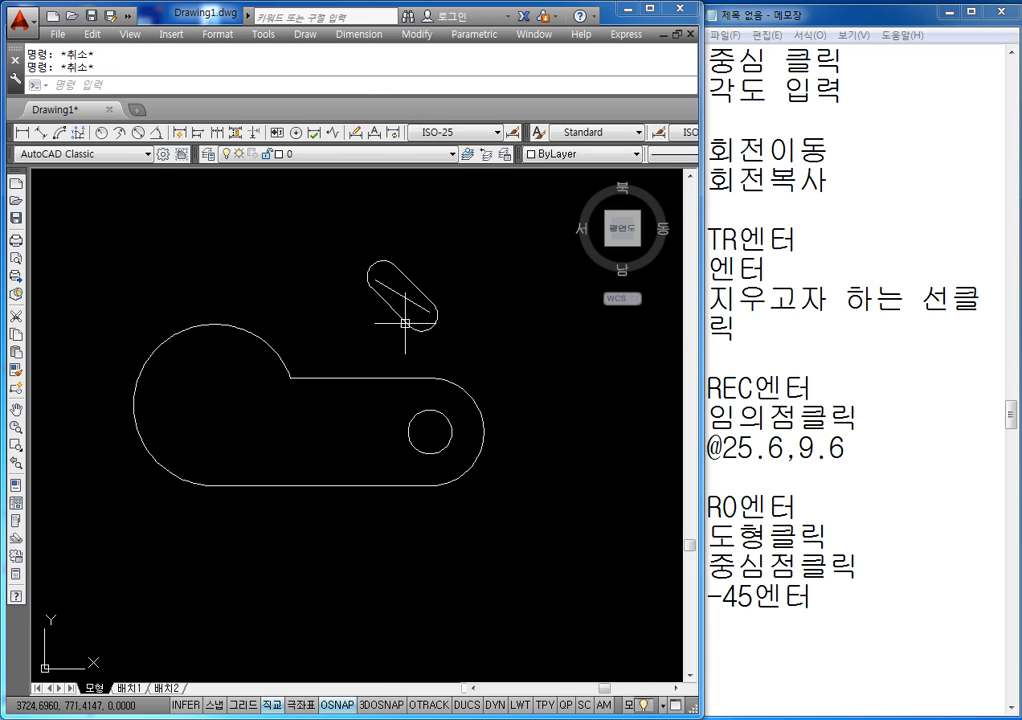
pyautogui.scroll(2, 404, 290)
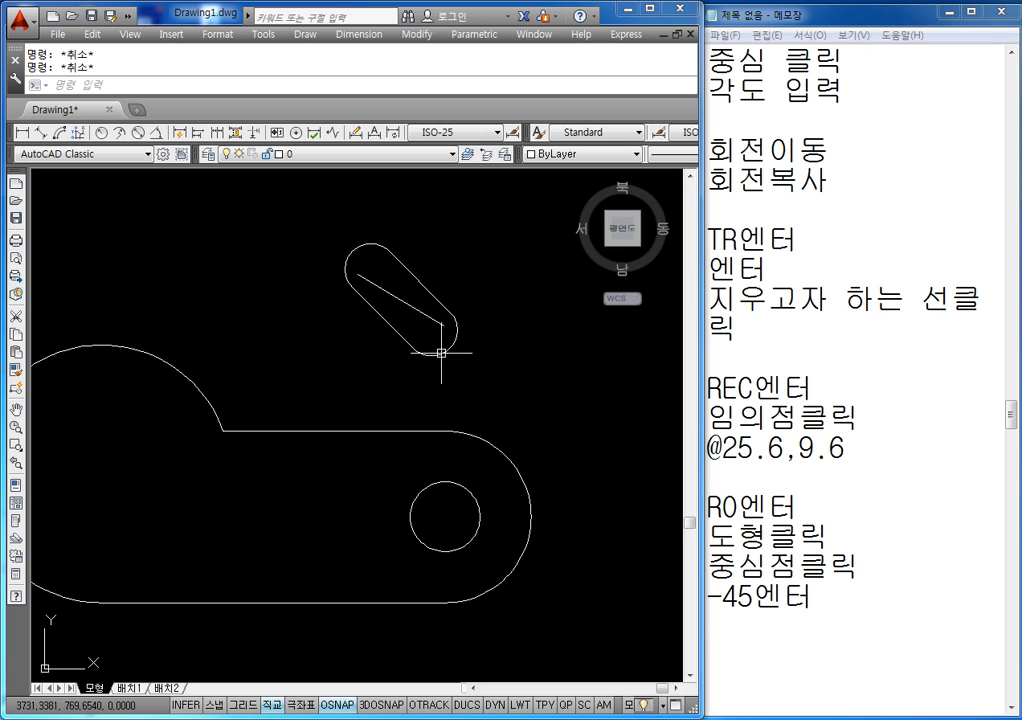
pyautogui.click(421, 309)
pyautogui.press('Delete')
pyautogui.press('Escape')
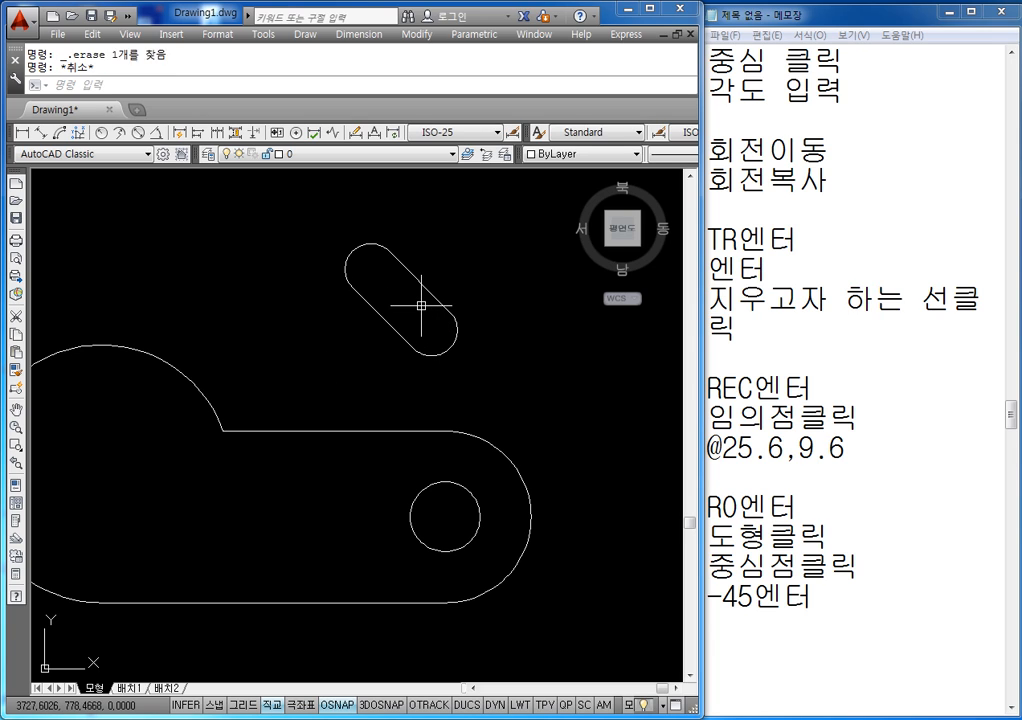
pyautogui.press('Escape')
# - Draw a line across the rotated slot from the upper end of its right straight edge to the lower end of its left straight edge
pyautogui.write('L')
pyautogui.press('Return')
pyautogui.click(391, 251)
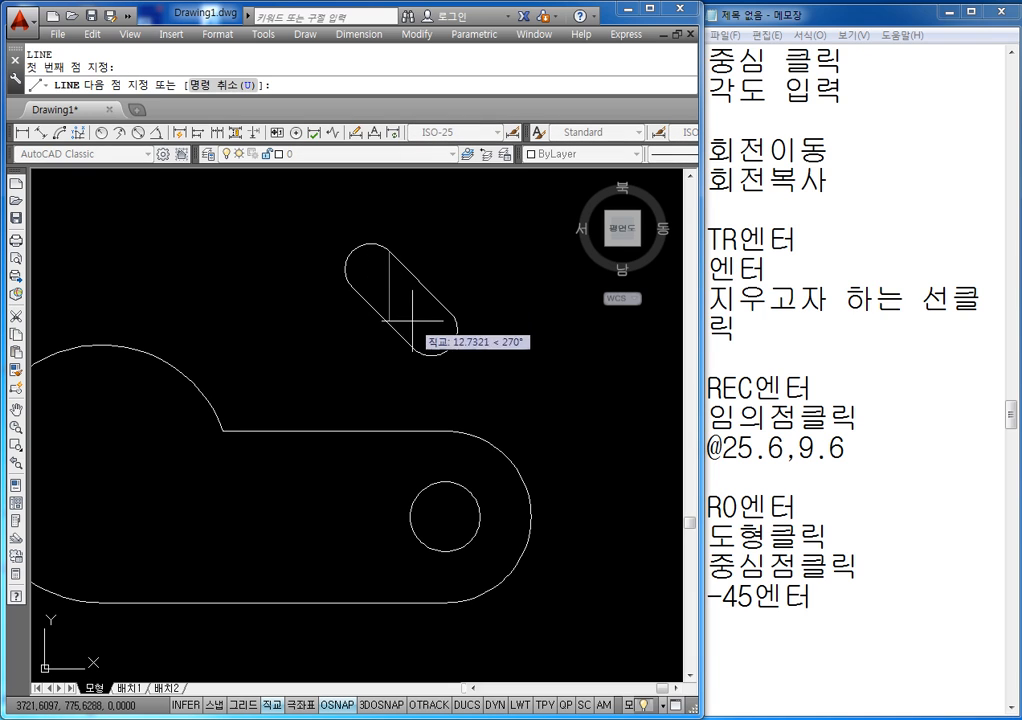
pyautogui.click(413, 347)
pyautogui.press('Escape')
pyautogui.press('Escape')
pyautogui.moveTo(349, 402); pyautogui.dragTo(425, 388, button='middle')
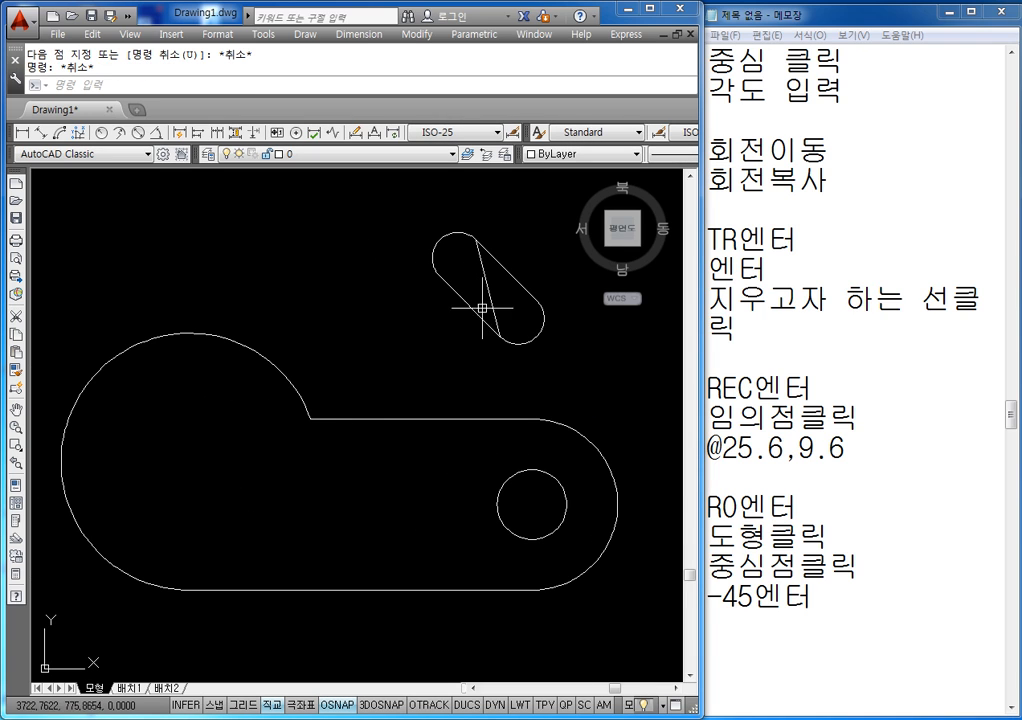
pyautogui.press('Escape')
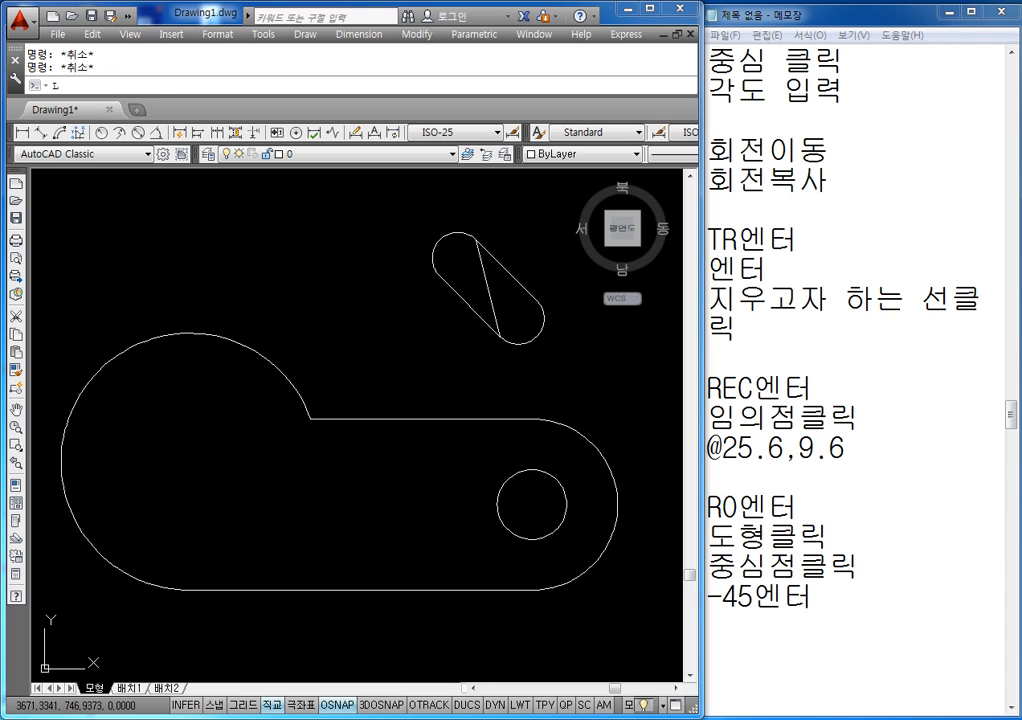
pyautogui.write('l')
pyautogui.press('Return')
pyautogui.click(190, 333)
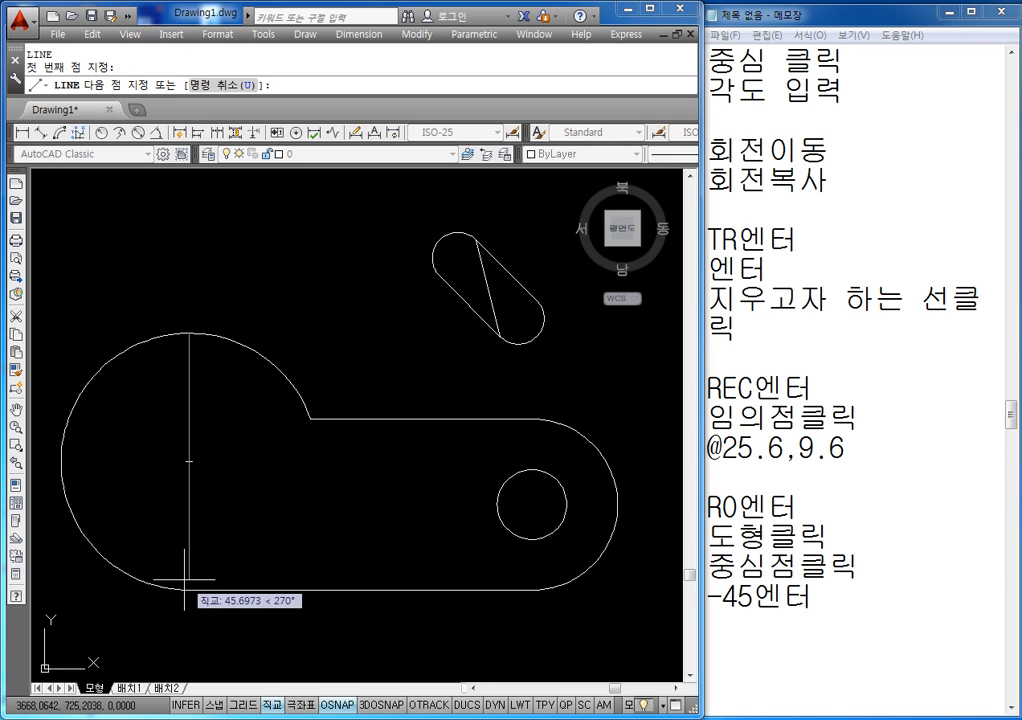
pyautogui.press('Escape')
pyautogui.press('Escape')
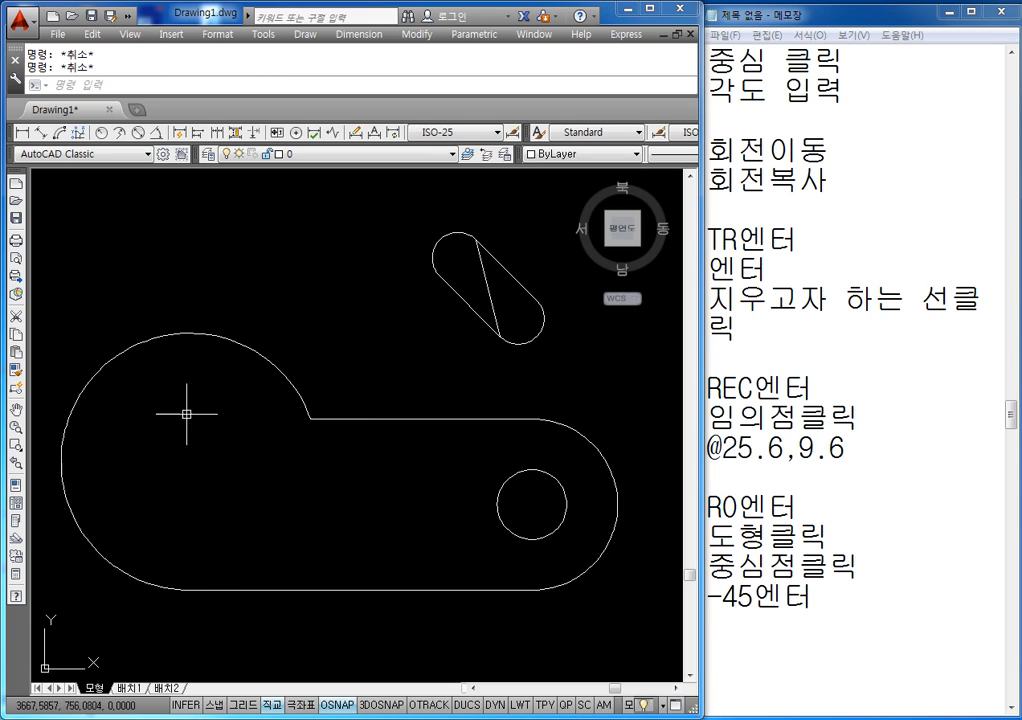
# - In Notepad, start a move note below the rotate note with the lines "M 엔터" and "도형클릭"
pyautogui.moveTo(338, 316); pyautogui.dragTo(313, 321, button='middle')
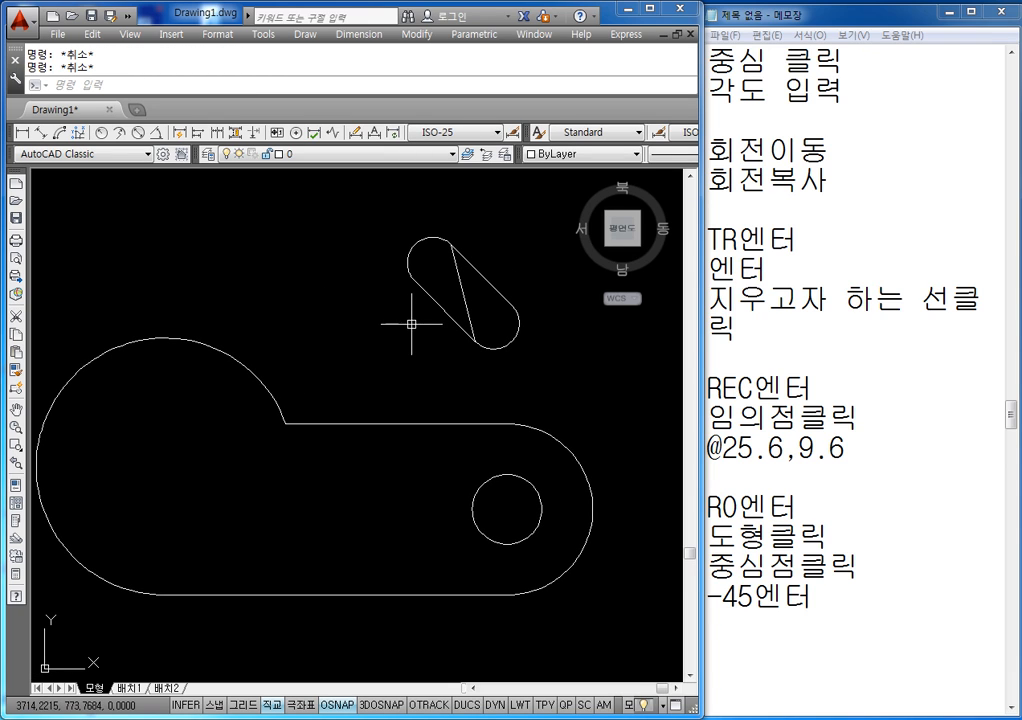
pyautogui.click(730, 615)
pyautogui.press('Return')
pyautogui.press('Return')
pyautogui.press('Return')
pyautogui.press('Return')
pyautogui.press('Return')
pyautogui.press('Return')
pyautogui.press('Up')
pyautogui.press('Up')
pyautogui.press('Up')
pyautogui.press('Up')
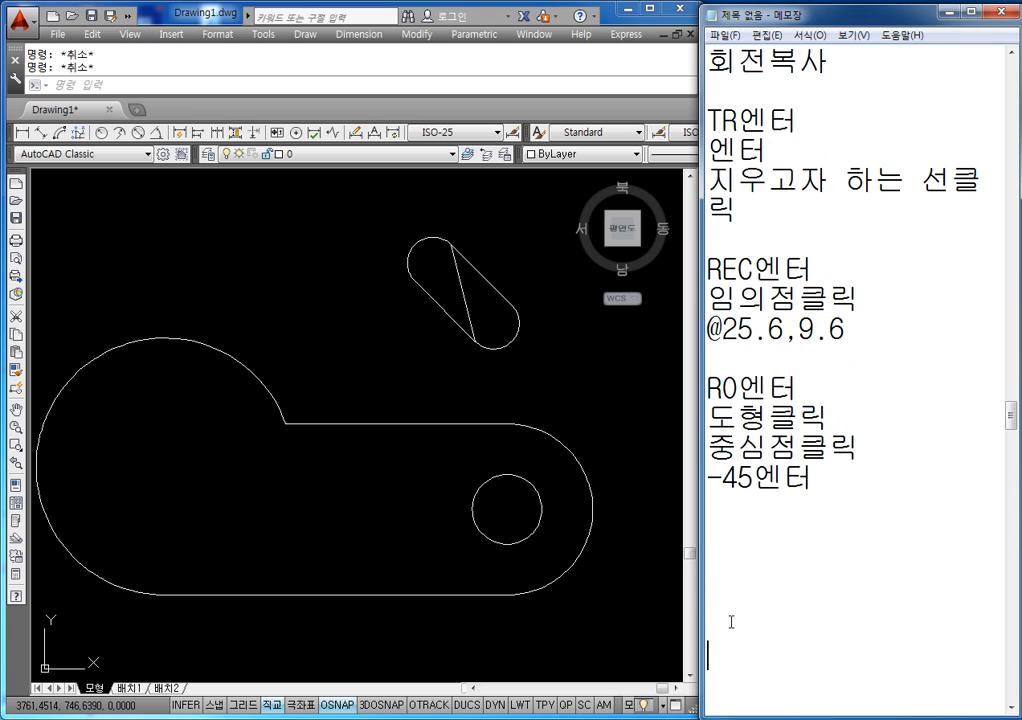
pyautogui.write('M')
pyautogui.write(' 엔터')
pyautogui.press('Return')
pyautogui.write('도')
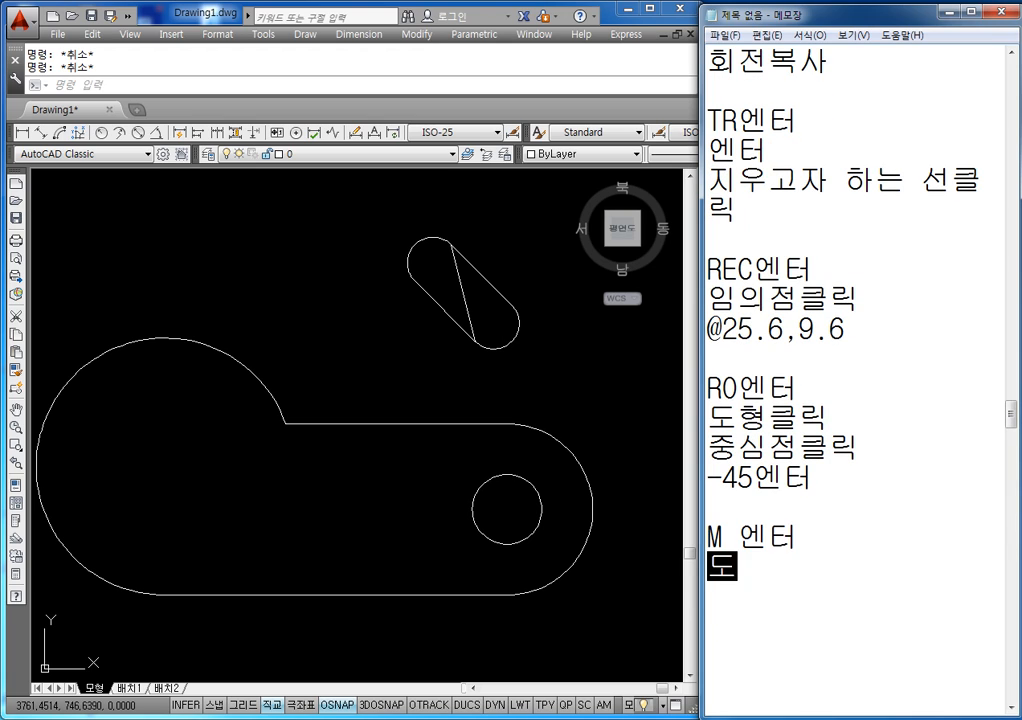
pyautogui.write('형클릭')
pyautogui.press('Return')
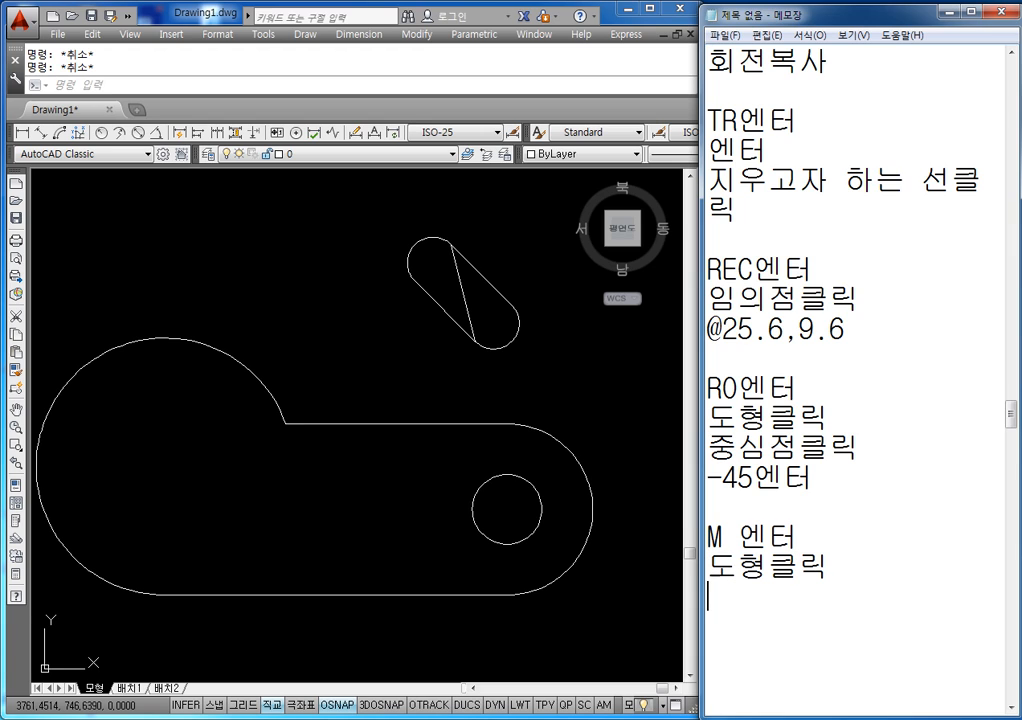
# - Complete the move note with the lines "시작점(중심점)" and "끝점 클릭"
pyautogui.write('시자')
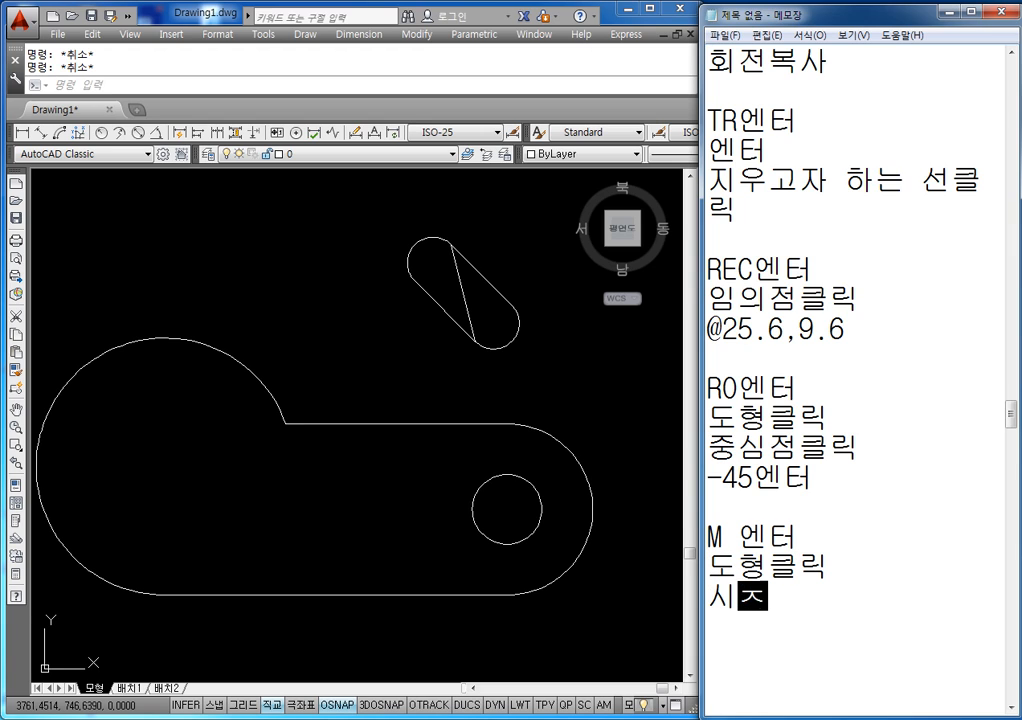
pyautogui.write('작점(')
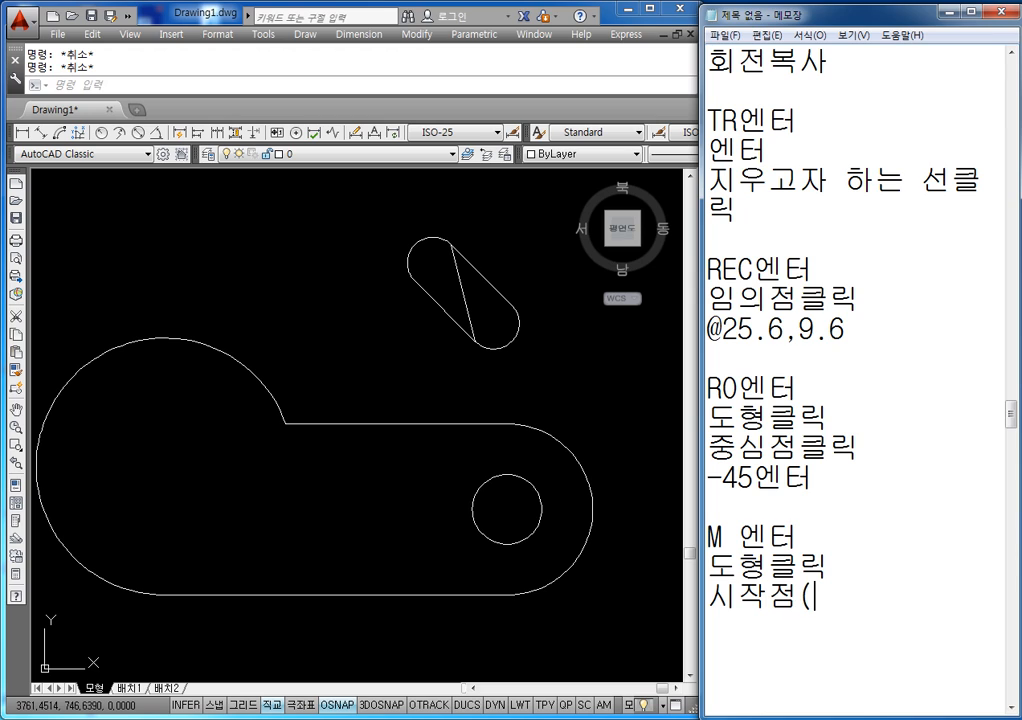
pyautogui.write('중심점)')
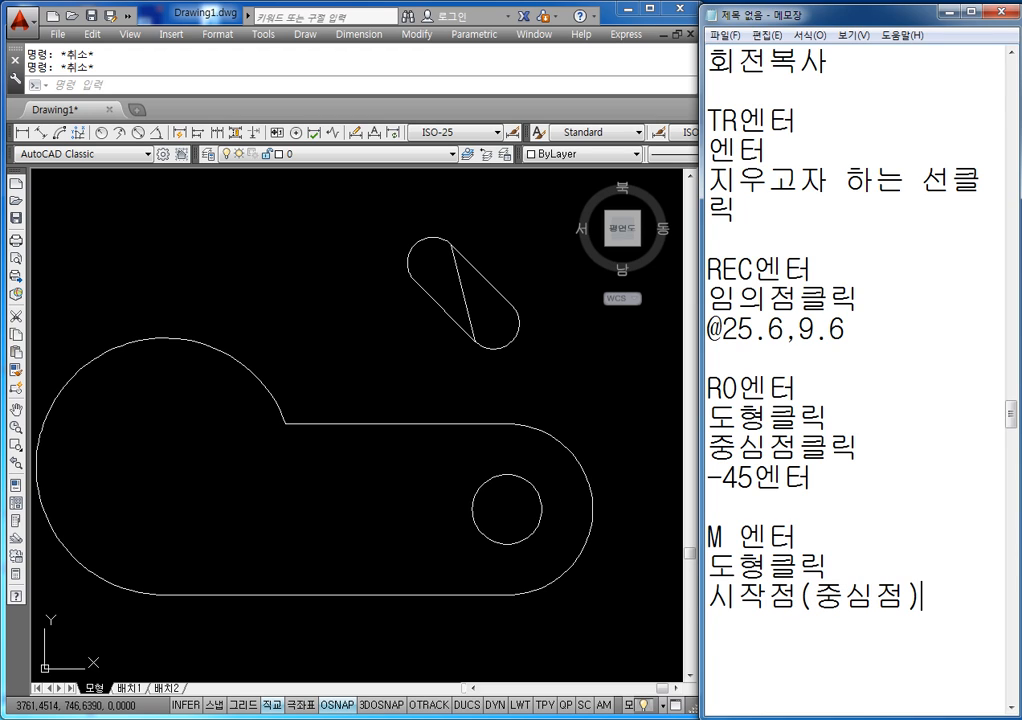
pyautogui.press('Return')
pyautogui.write('크')
pyautogui.press('BackSpace')
pyautogui.press('BackSpace')
pyautogui.write('끝')
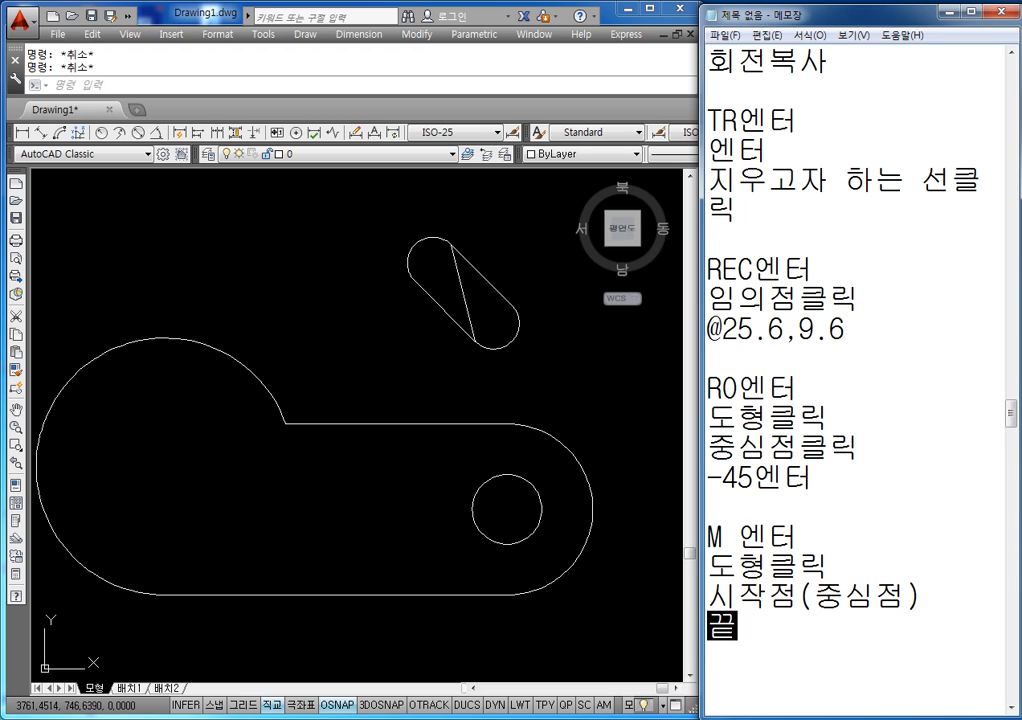
pyautogui.write('점 클릭')
pyautogui.press('Return')
pyautogui.press('Return')
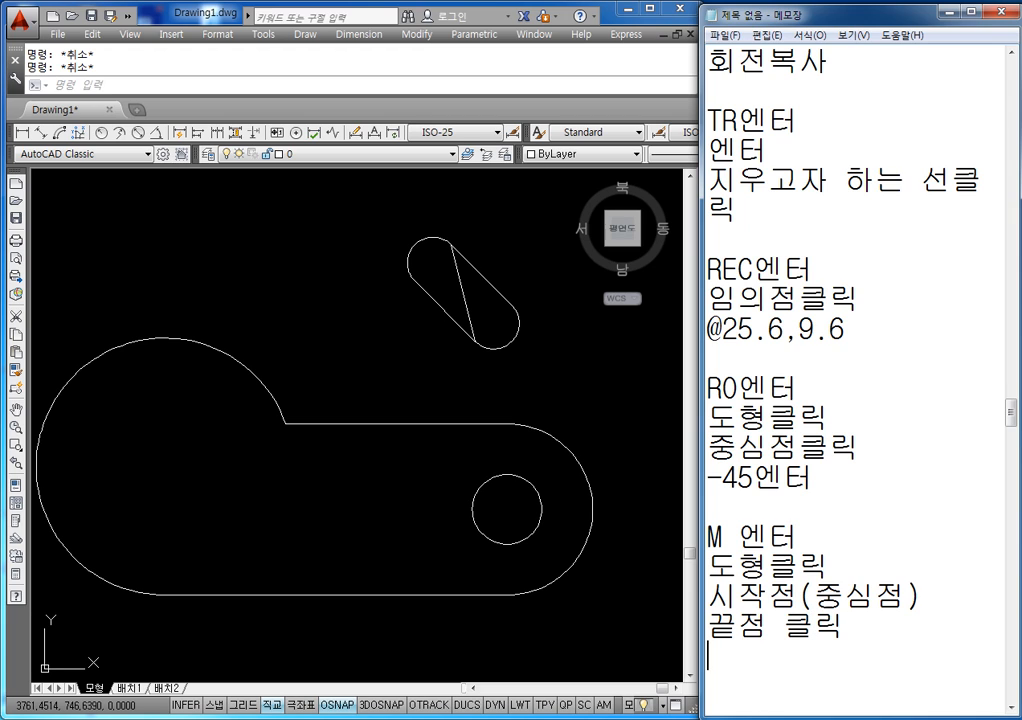
# - In AutoCAD, move the rotated slot from its diagonal line's midpoint to the center of the large arc
pyautogui.click(355, 375)
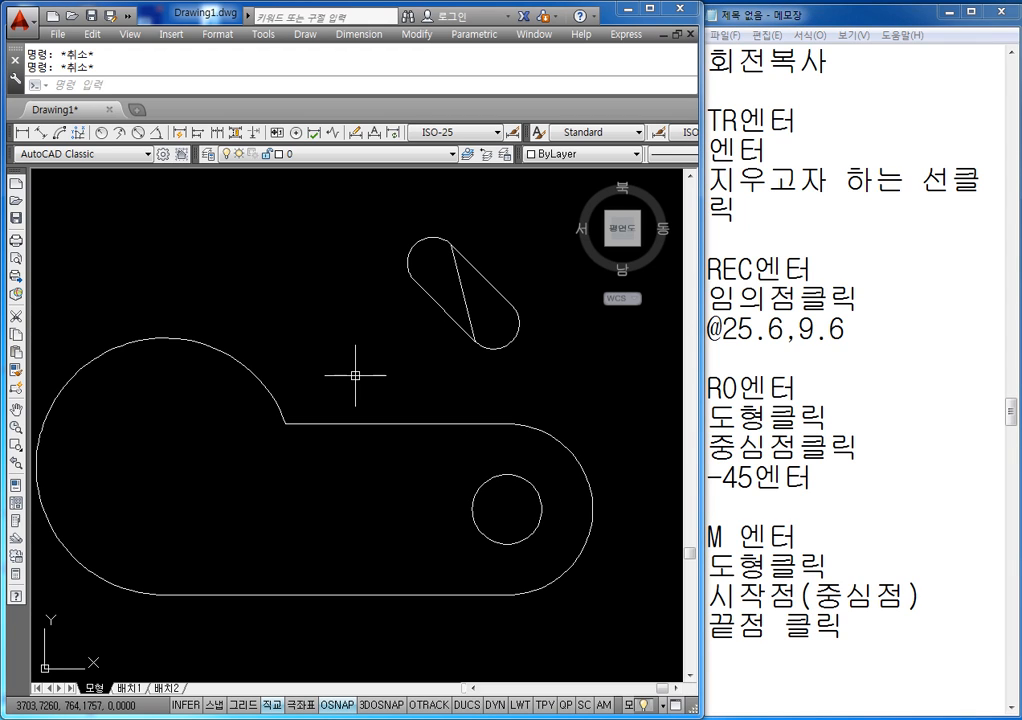
pyautogui.write('M')
pyautogui.press('Return')
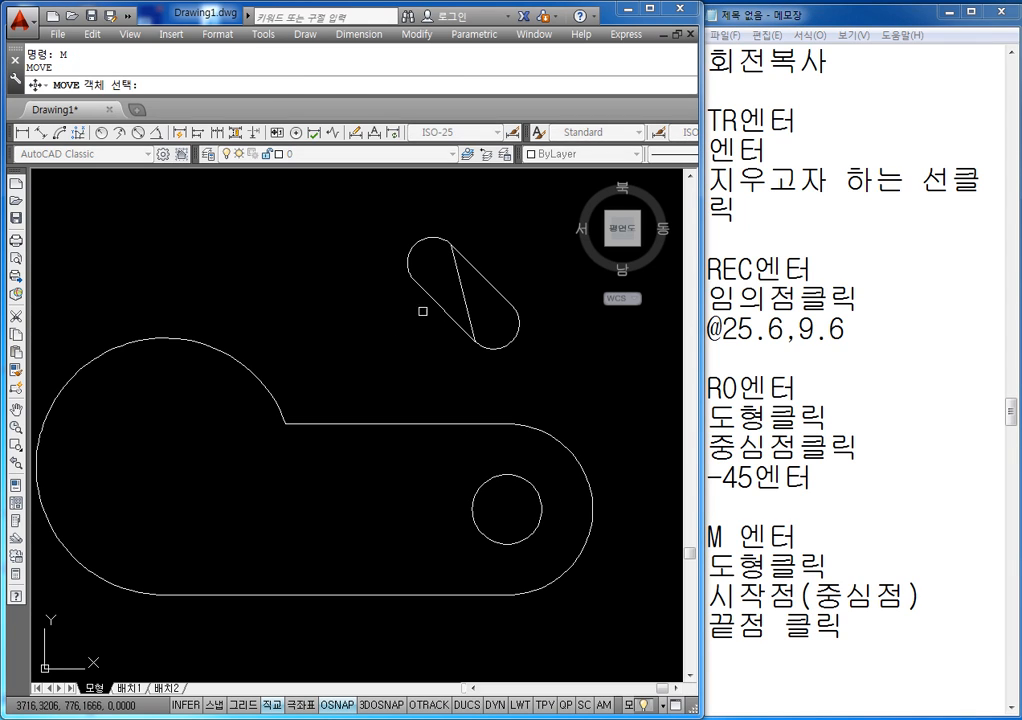
pyautogui.click(432, 296)
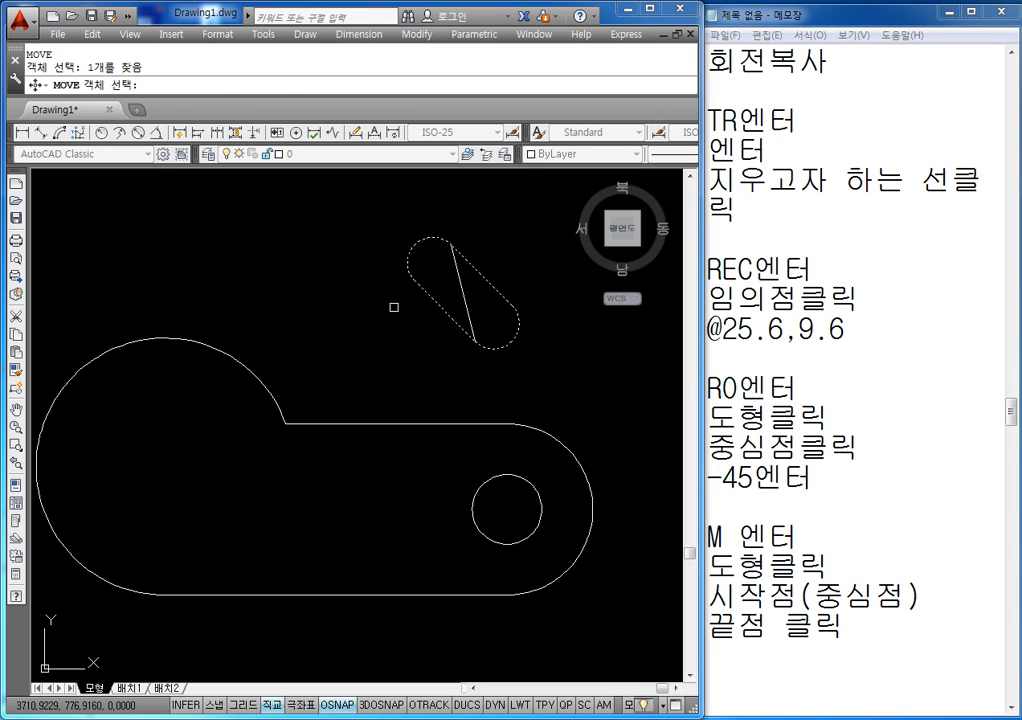
pyautogui.press('Return')
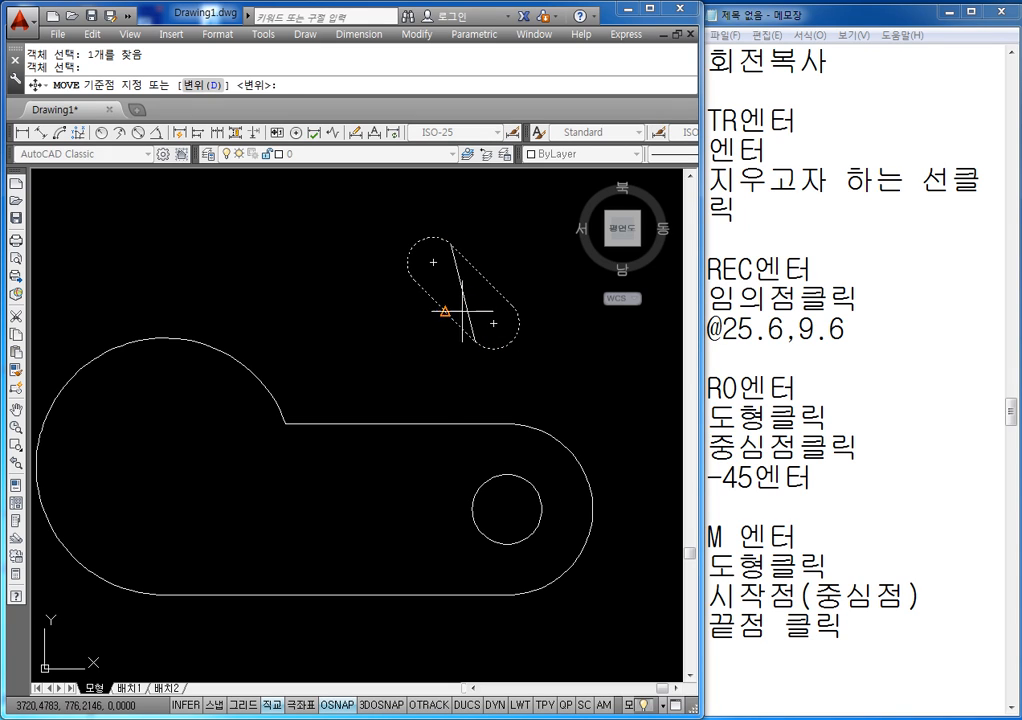
pyautogui.click(462, 293)
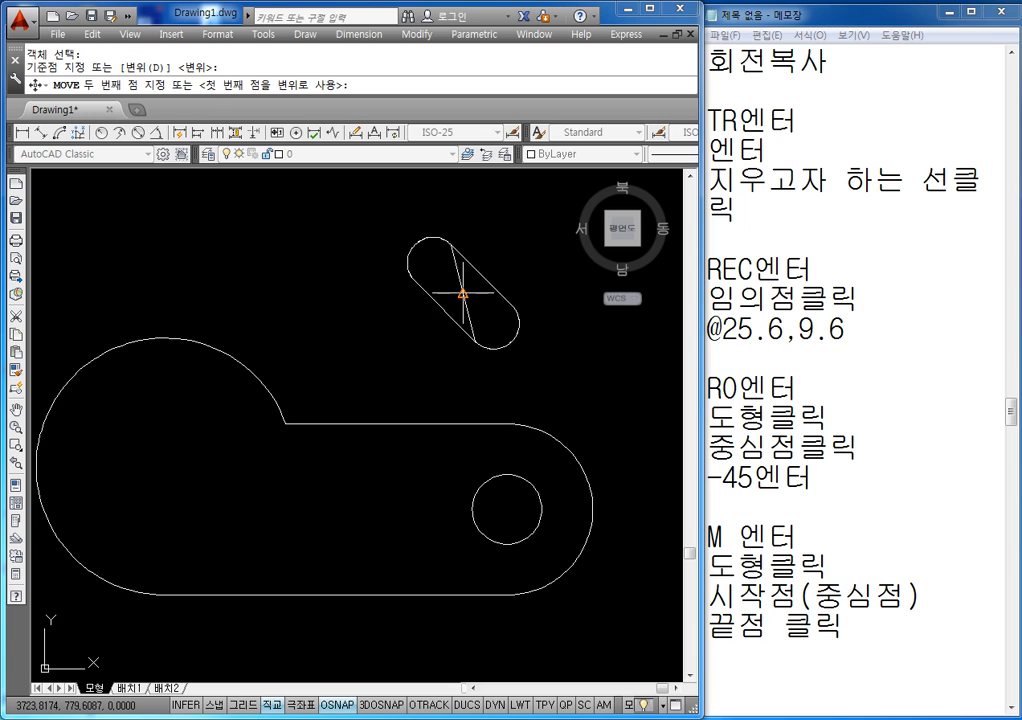
pyautogui.click(164, 466)
pyautogui.press('Escape')
pyautogui.press('Escape')
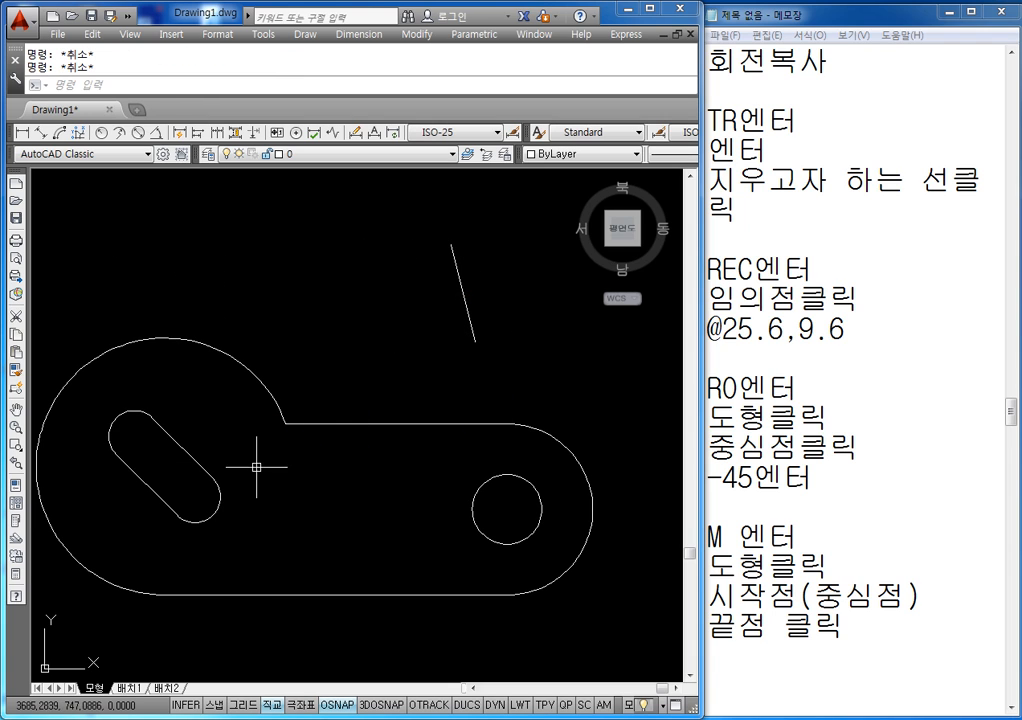
# - Erase the diagonal construction line left above the part
pyautogui.moveTo(370, 360); pyautogui.dragTo(412, 298, button='middle')
pyautogui.click(531, 256)
pyautogui.click(503, 280)
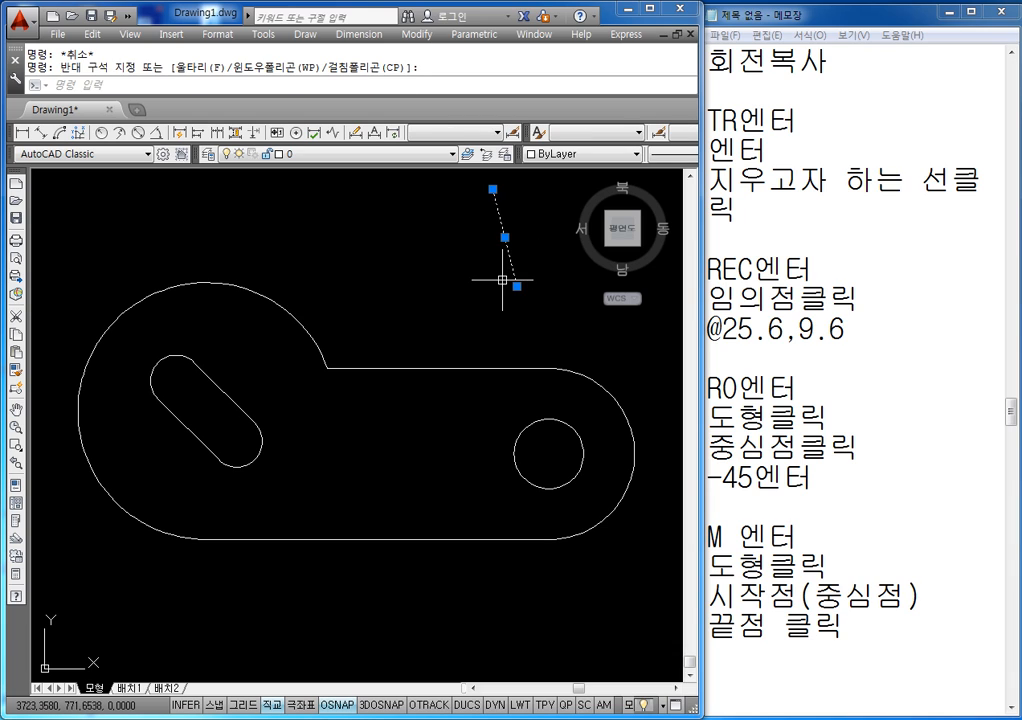
pyautogui.press('Delete')
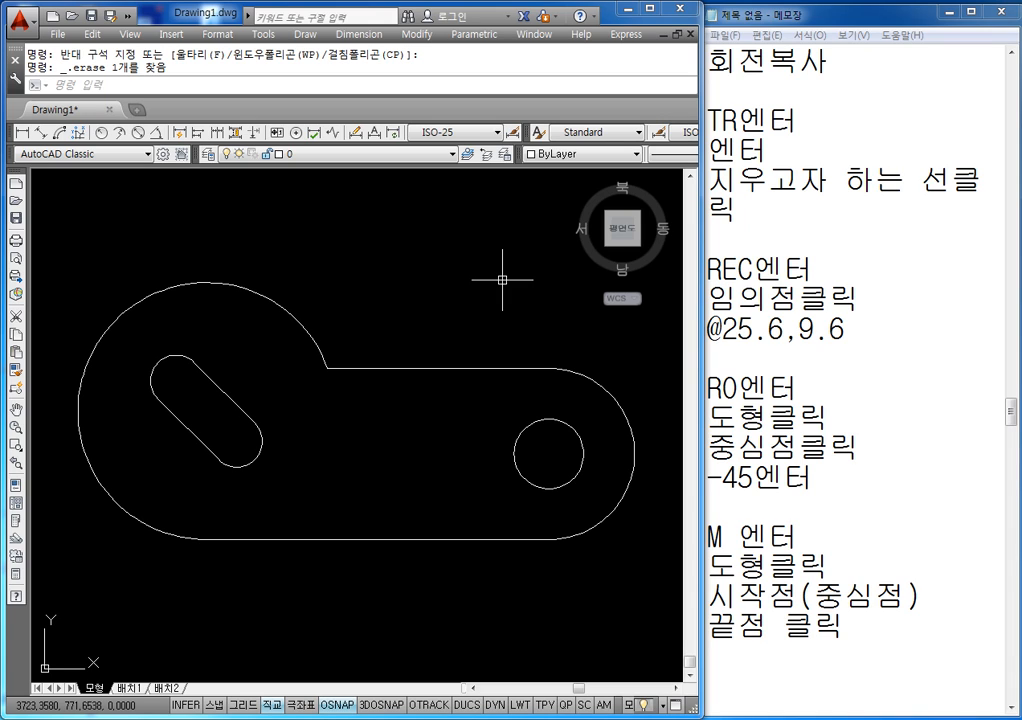
pyautogui.moveTo(424, 465); pyautogui.dragTo(424, 420, button='middle')
pyautogui.press('Escape')
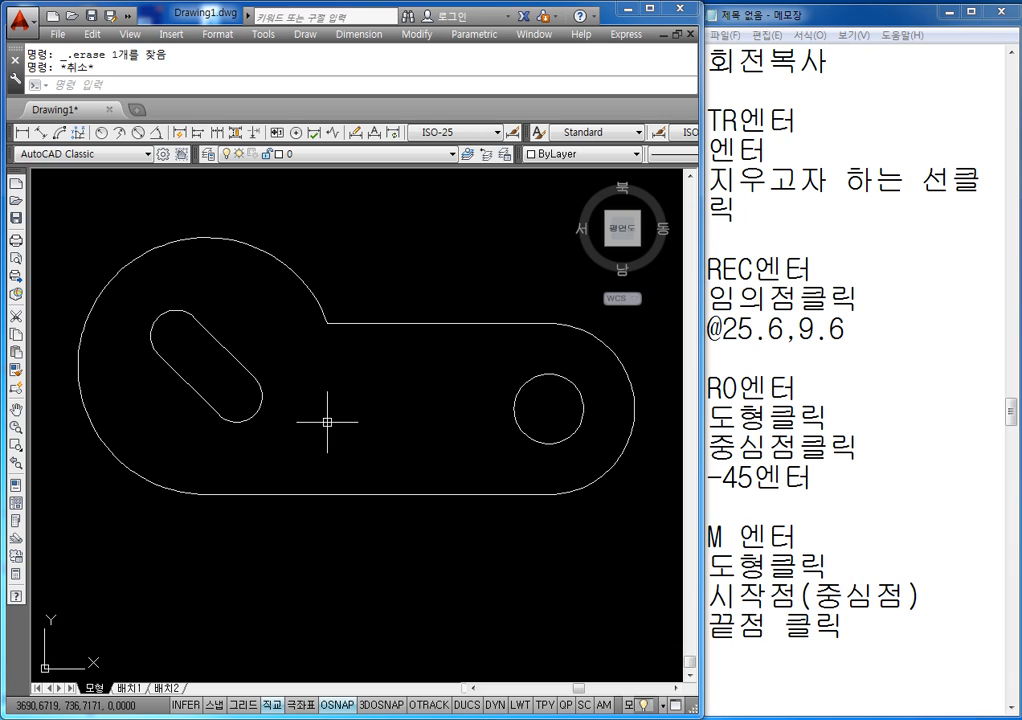
pyautogui.moveTo(370, 454); pyautogui.dragTo(373, 426, button='middle')
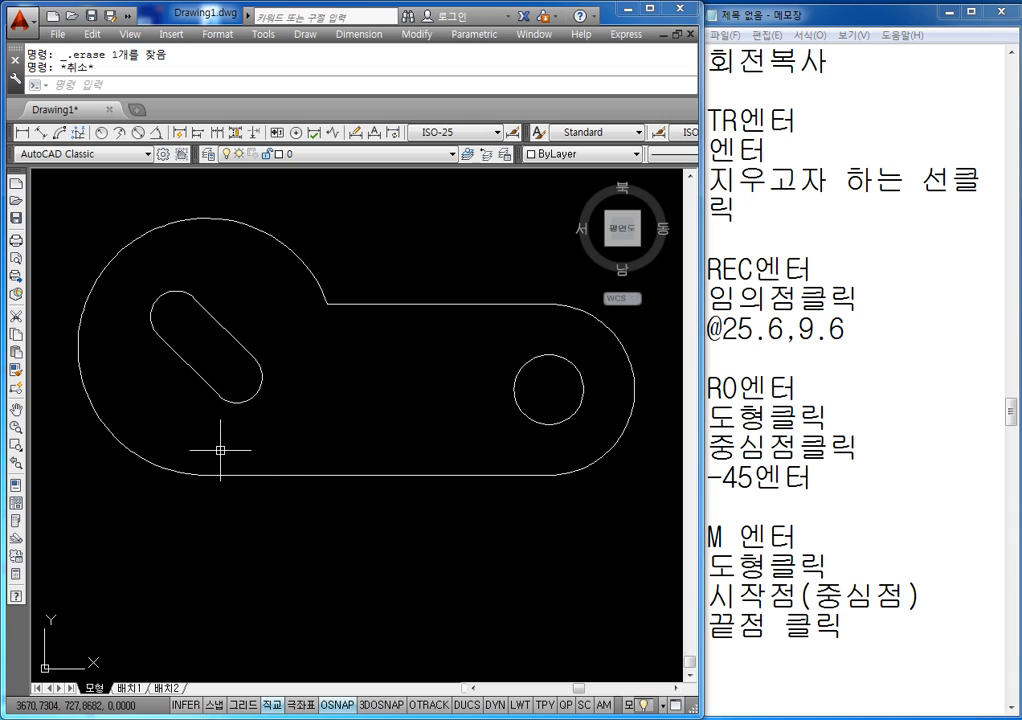
pyautogui.press('Escape')
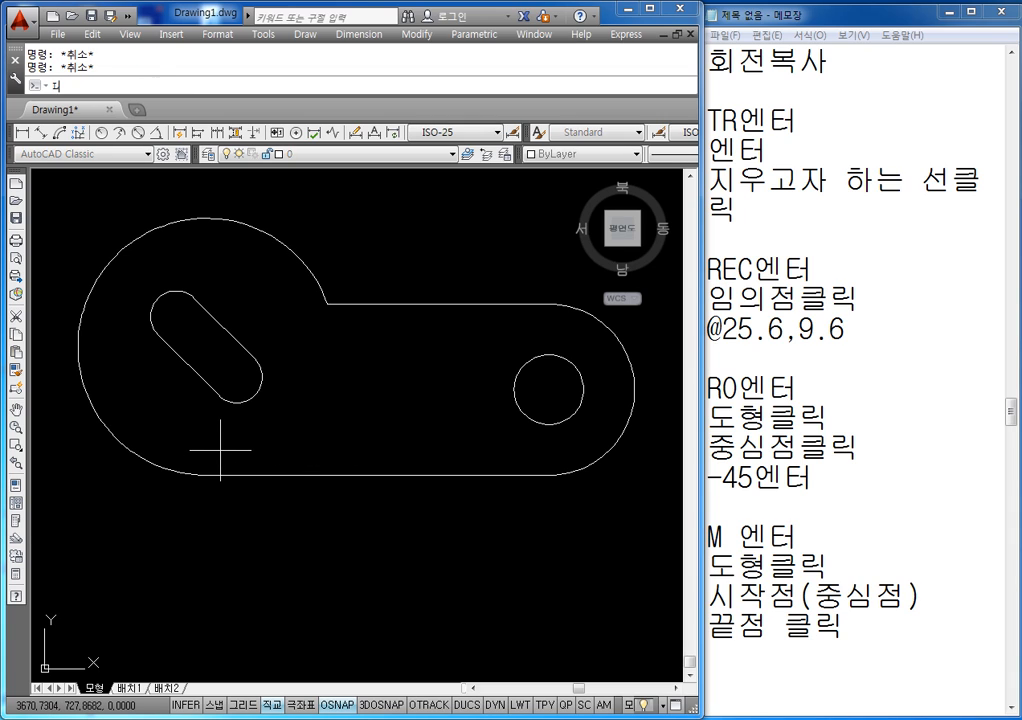
pyautogui.write('l')
pyautogui.press('Return')
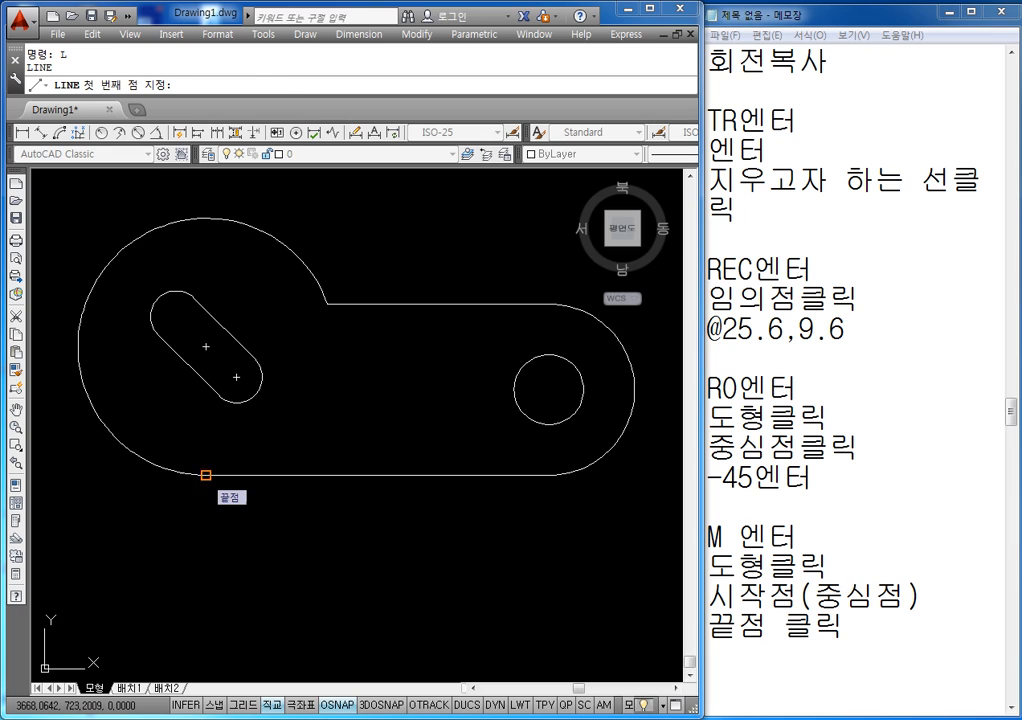
pyautogui.click(205, 475)
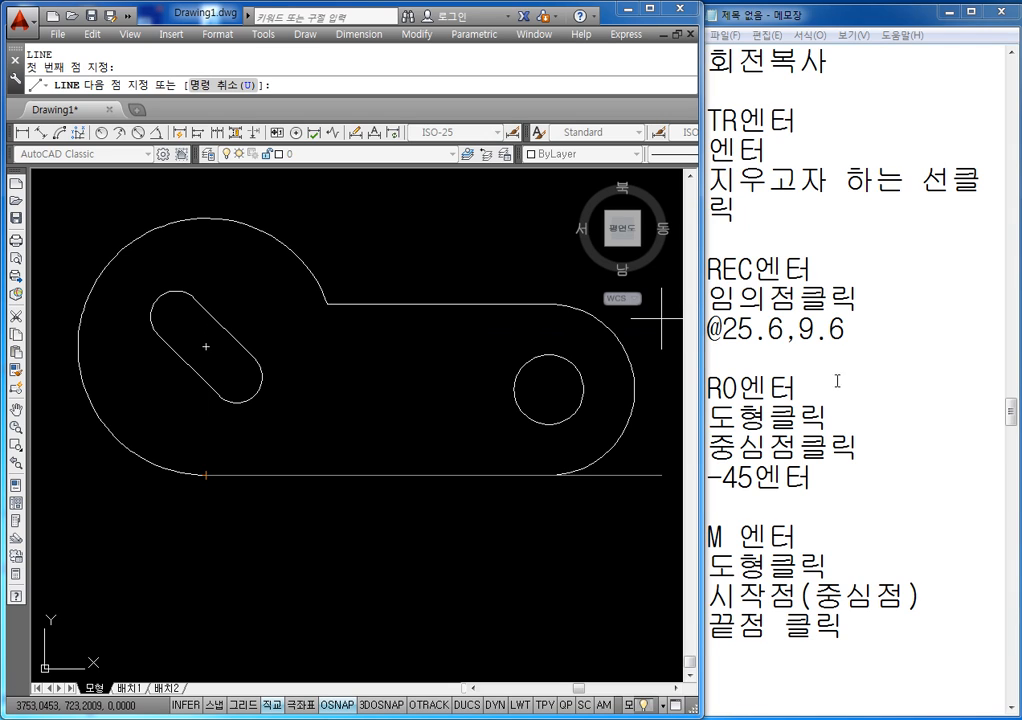
# - In Notepad, start a line-command note below the move note with the line "L엔터"
pyautogui.click(741, 641)
pyautogui.press('Return')
pyautogui.press('Return')
pyautogui.press('Return')
pyautogui.press('Return')
pyautogui.press('Return')
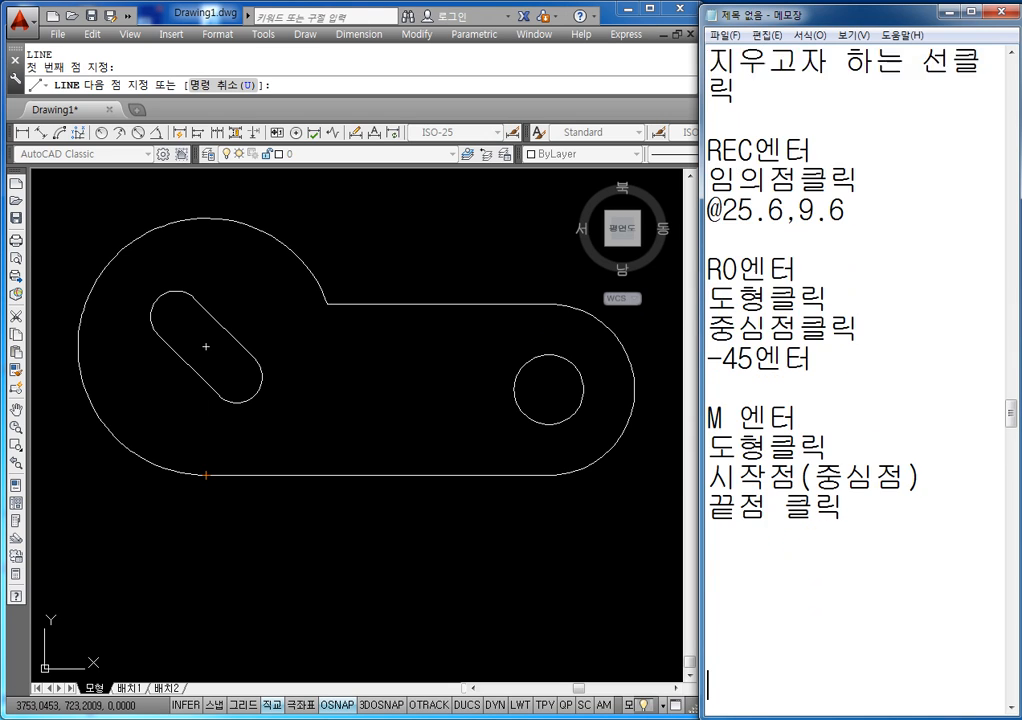
pyautogui.press('BackSpace')
pyautogui.press('BackSpace')
pyautogui.press('BackSpace')
pyautogui.press('BackSpace')
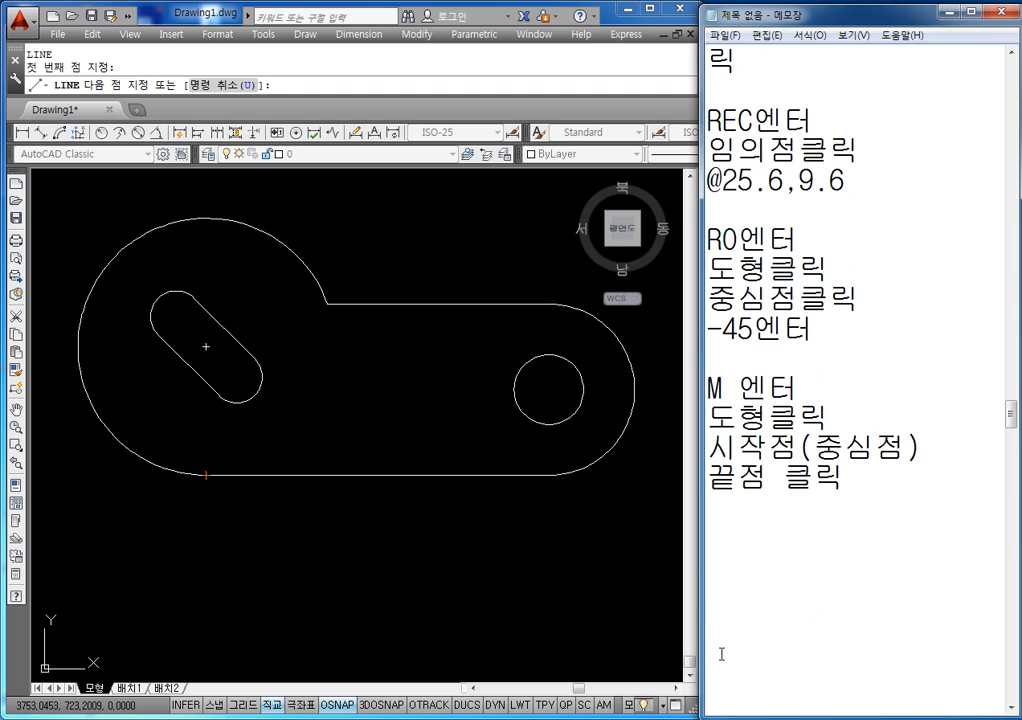
pyautogui.press('Return')
pyautogui.write('L엔터')
pyautogui.press('Return')
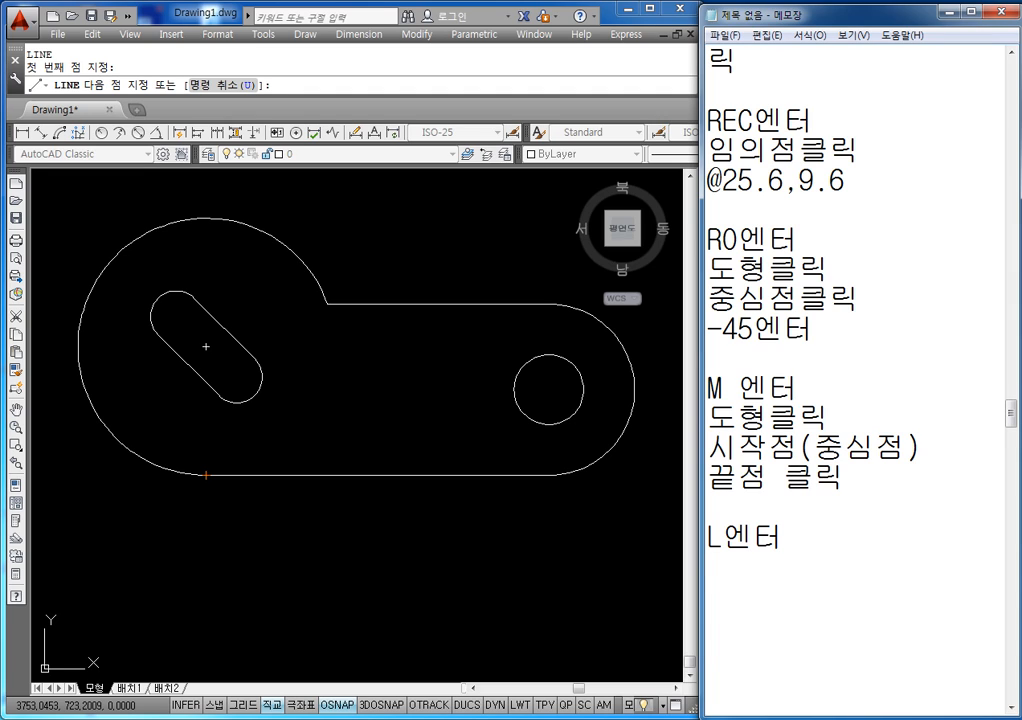
# - Add the start-point line "48원 270도 사분점클릭" to the line-command note
pyautogui.write('워')
pyautogui.press('BackSpace')
pyautogui.press('BackSpace')
pyautogui.press('BackSpace')
pyautogui.write('48원 ')
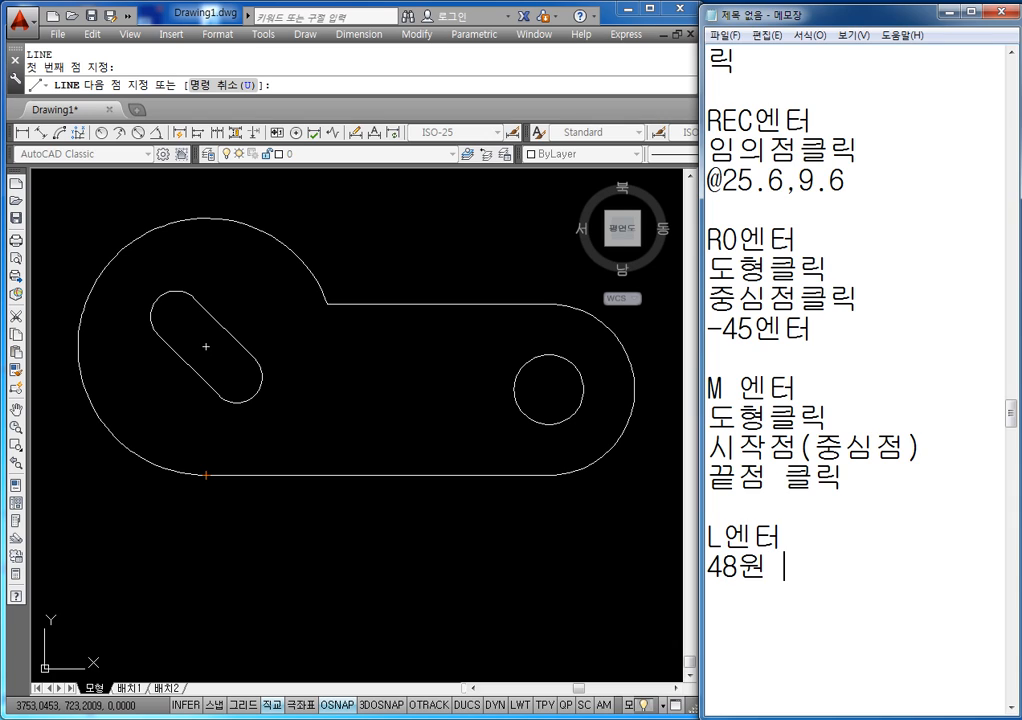
pyautogui.write('270도 사')
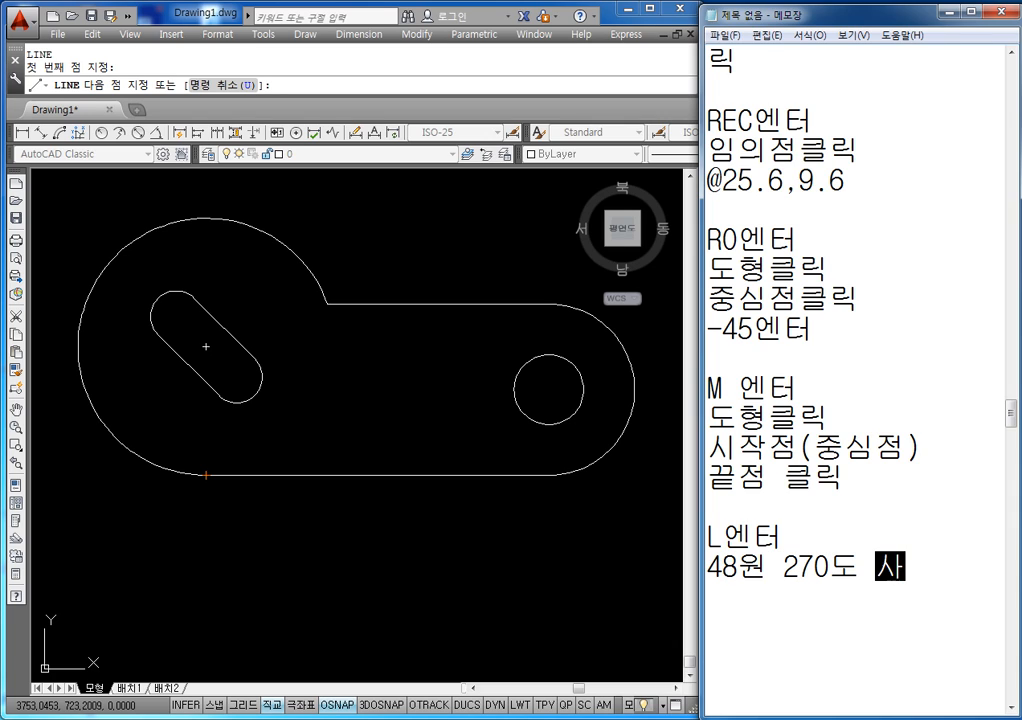
pyautogui.write('분점클릭')
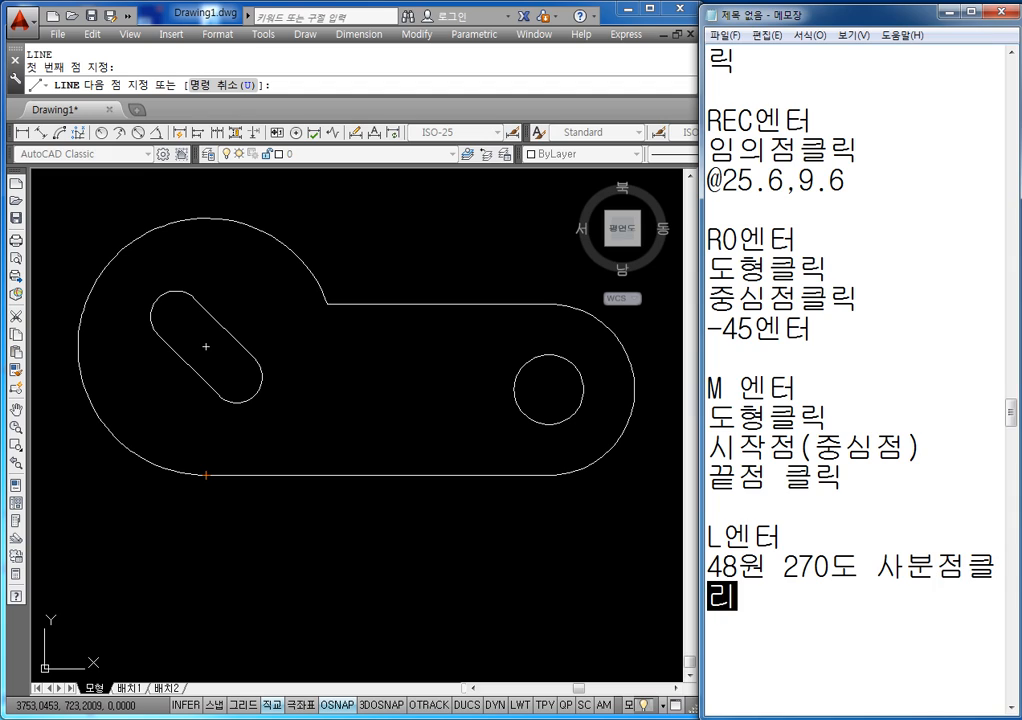
pyautogui.press('Return')
# - Remove the spaces from the start-point line of the note so it reads "48원270도사분점클릭"
pyautogui.press('Up')
pyautogui.press('Up')
pyautogui.press('Right')
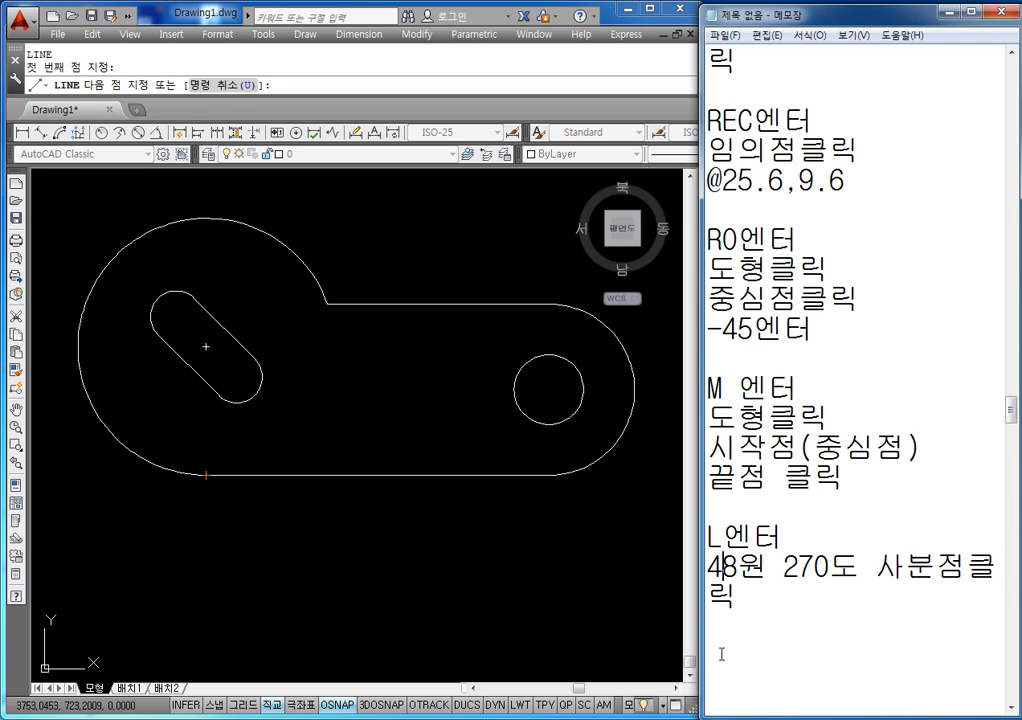
pyautogui.press('Right')
pyautogui.press('Right')
pyautogui.press('Right')
pyautogui.press('BackSpace')
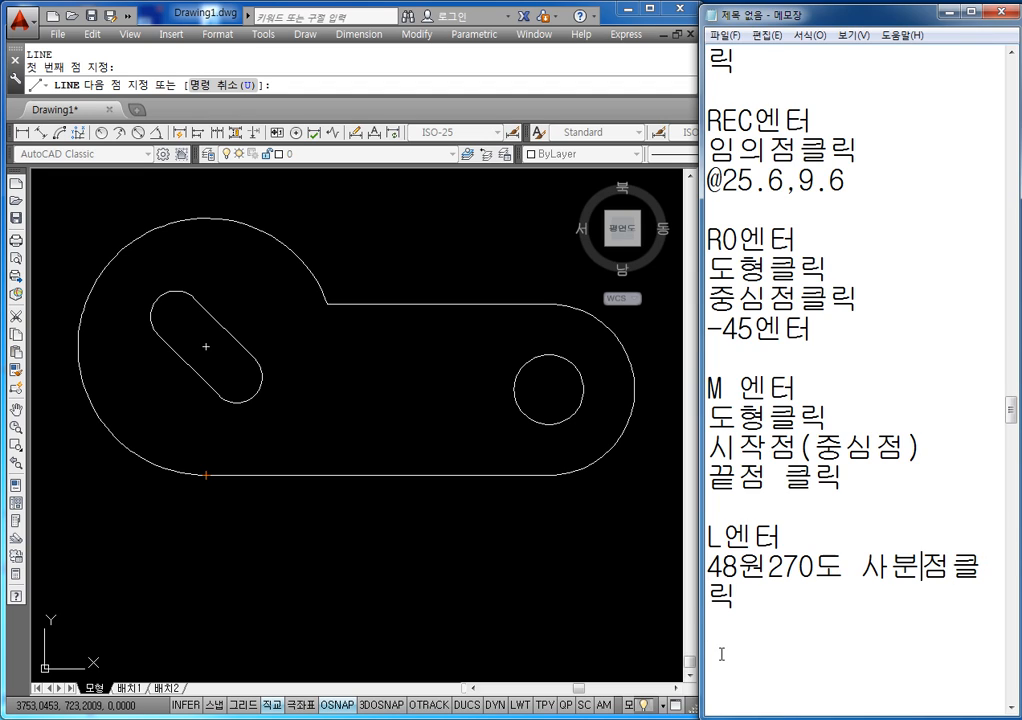
pyautogui.press('End')
pyautogui.press('BackSpace')
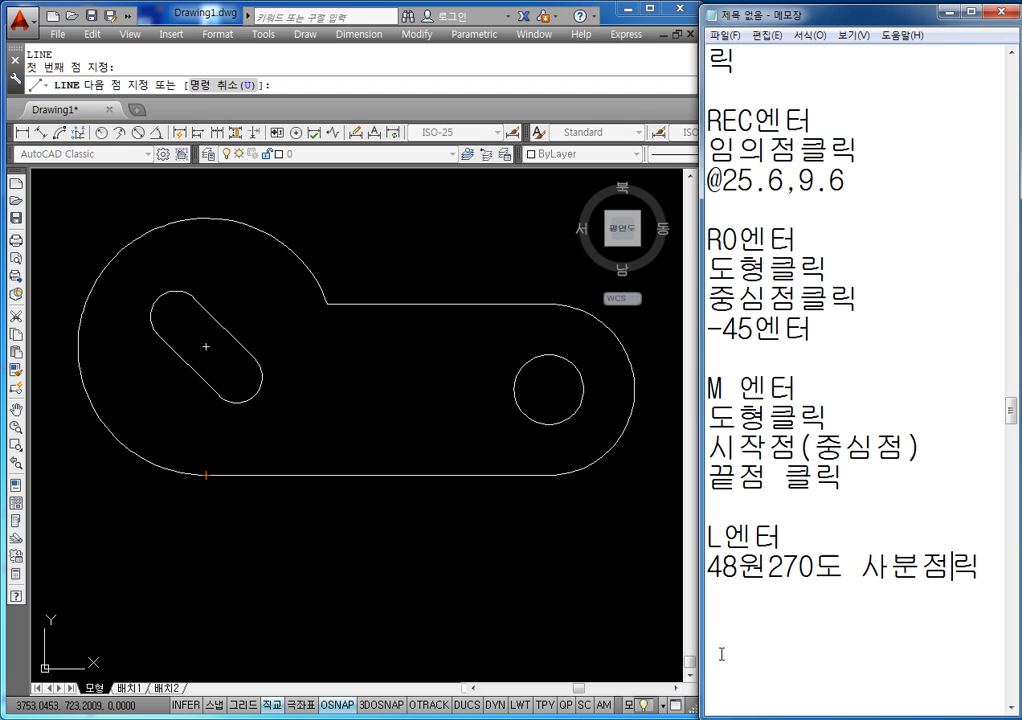
pyautogui.write('클')
pyautogui.press('Left')
pyautogui.press('Left')
pyautogui.press('Left')
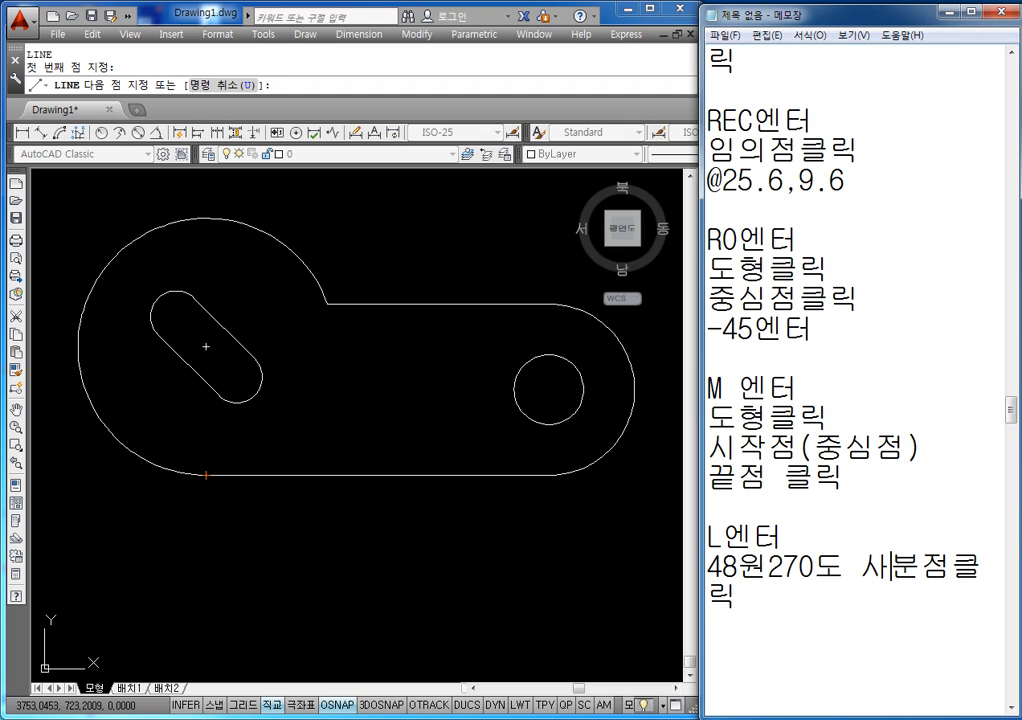
pyautogui.press('BackSpace')
pyautogui.press('Right')
pyautogui.press('Right')
pyautogui.press('Right')
pyautogui.press('Right')
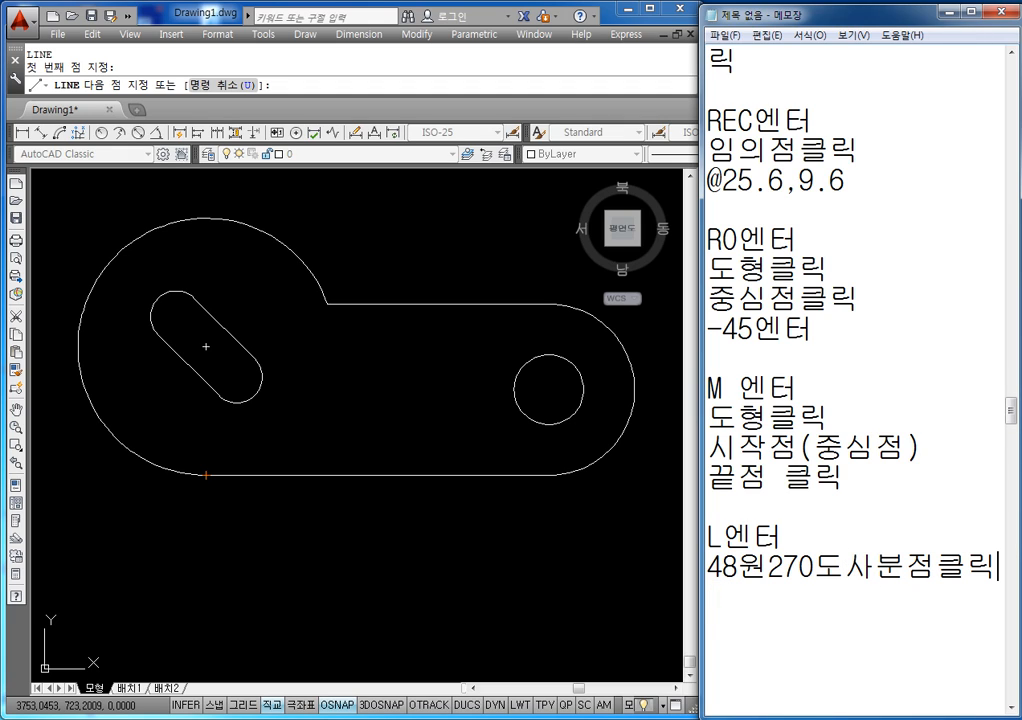
pyautogui.press('Return')
pyautogui.write('@19,')
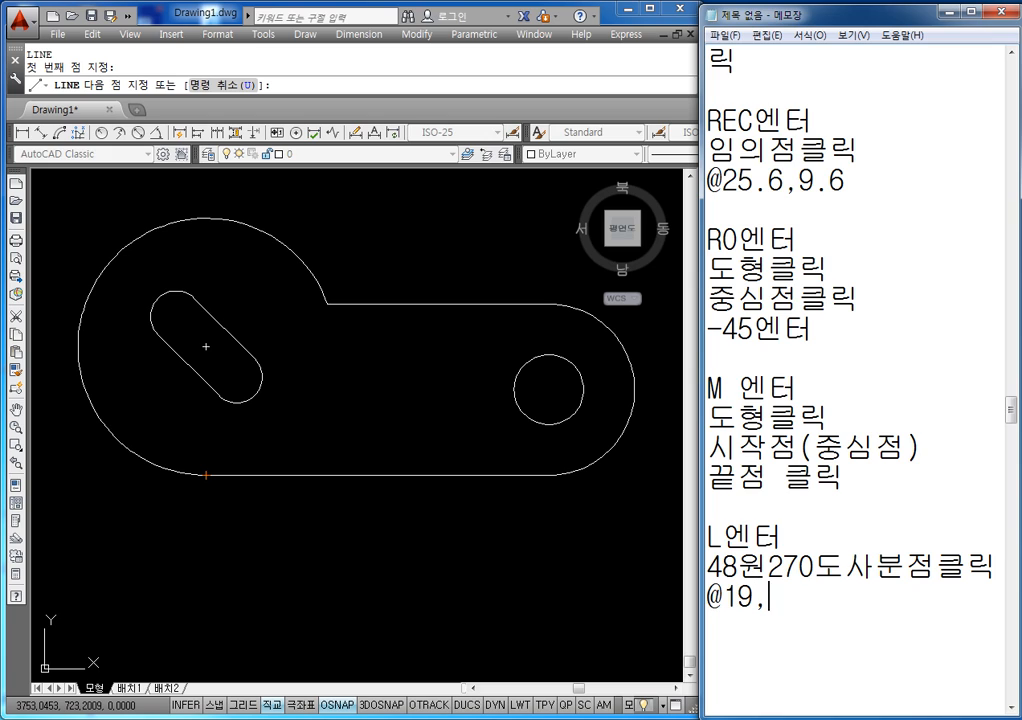
pyautogui.write('12')
pyautogui.press('Return')
pyautogui.click(255, 650)
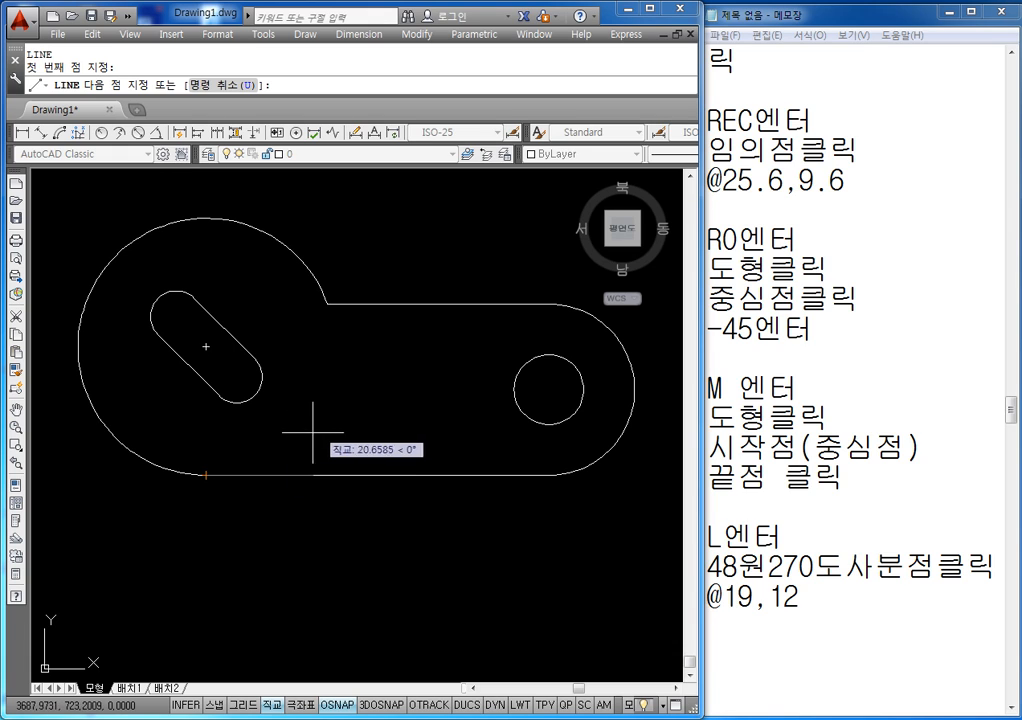
pyautogui.press('Escape')
pyautogui.press('Escape')
pyautogui.write('L')
pyautogui.press('Return')
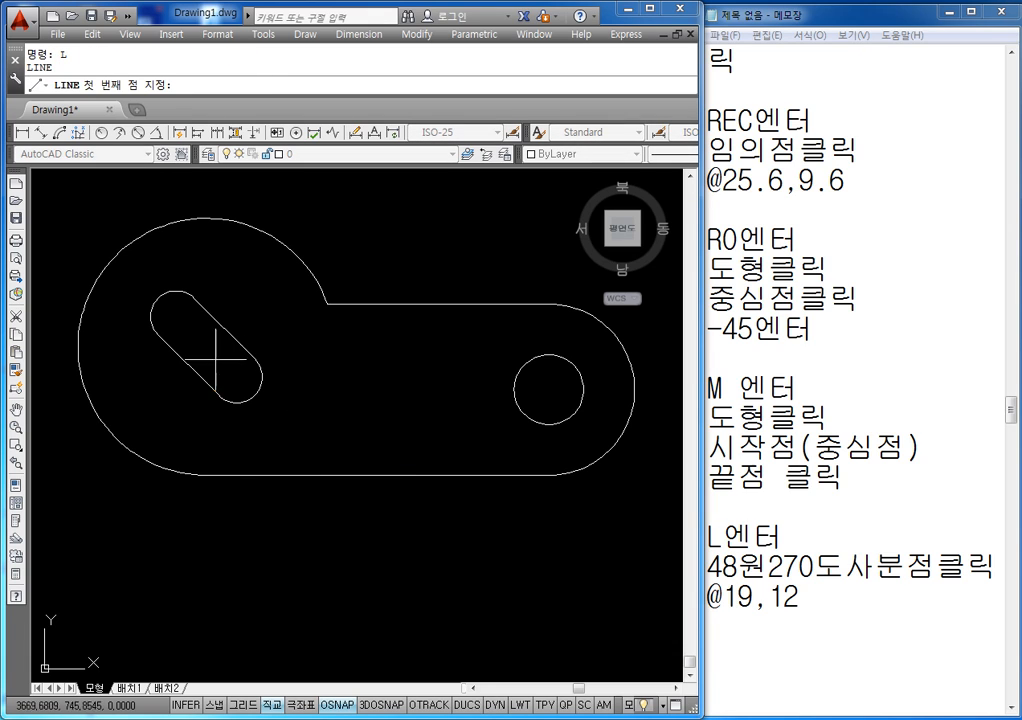
pyautogui.click(205, 475)
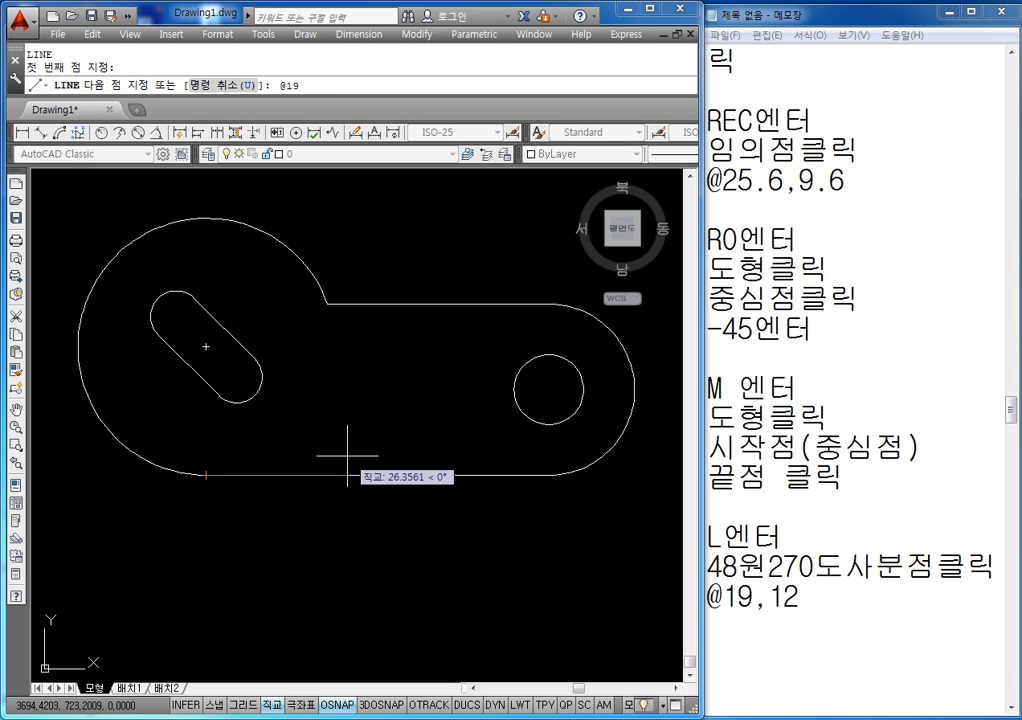
pyautogui.press('Return')
pyautogui.press('Escape')
pyautogui.press('Escape')
# - Change the color of the new slanted line to red (빨간색)
pyautogui.click(269, 433)
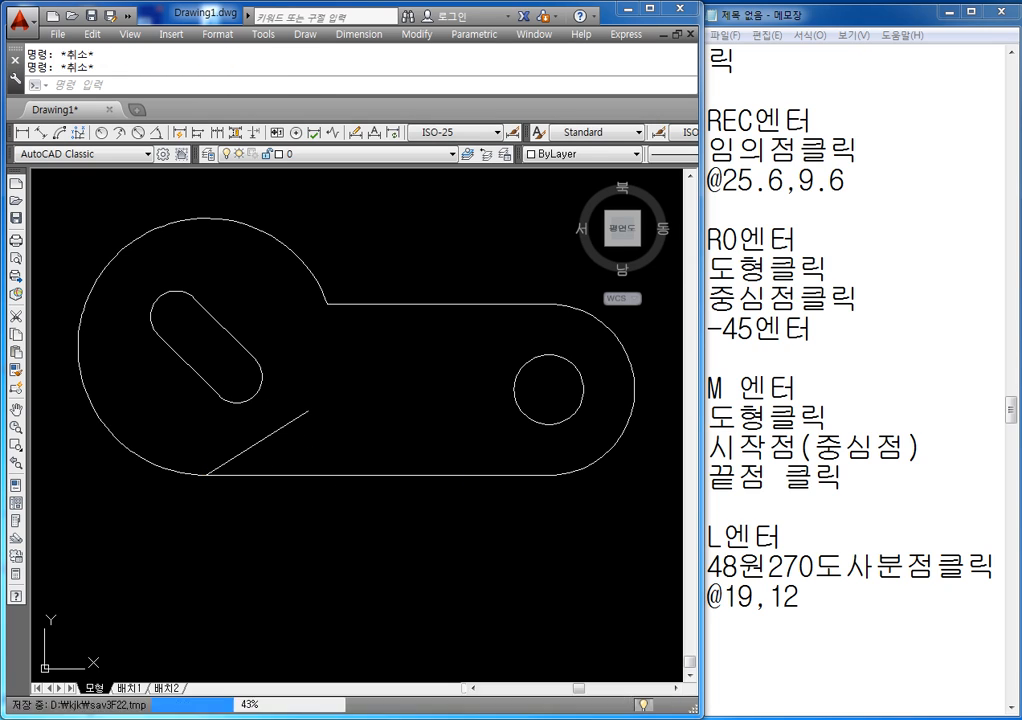
pyautogui.click(585, 154)
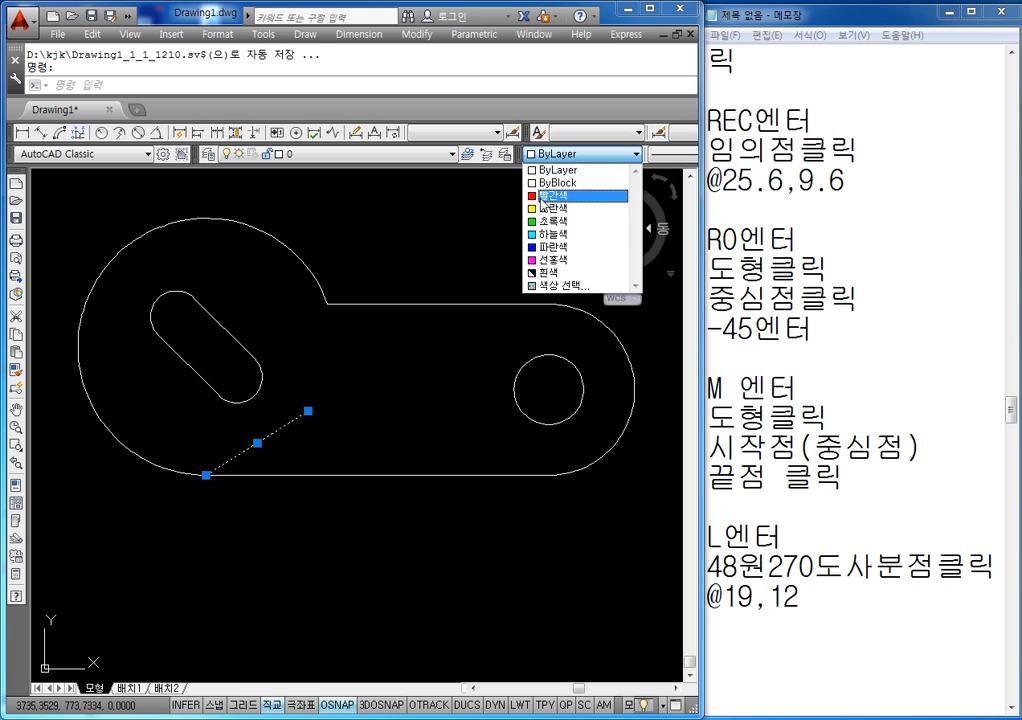
pyautogui.click(548, 196)
pyautogui.press('Escape')
pyautogui.press('Escape')
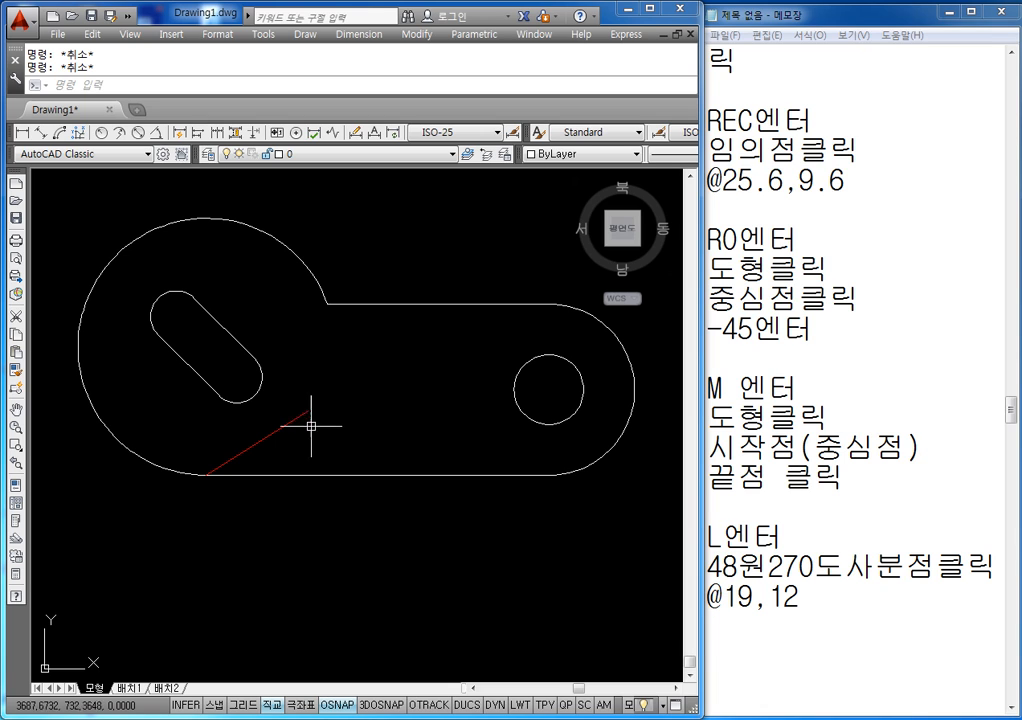
pyautogui.moveTo(308, 421); pyautogui.dragTo(294, 390, button='middle')
pyautogui.write('REC')
pyautogui.press('Return')
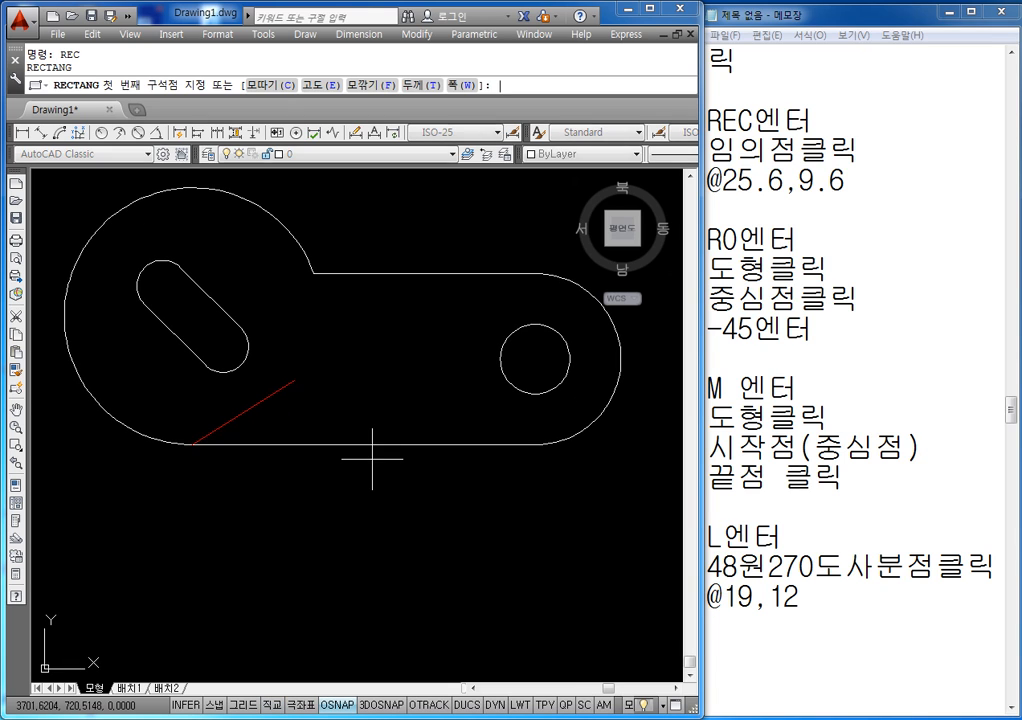
pyautogui.click(305, 585)
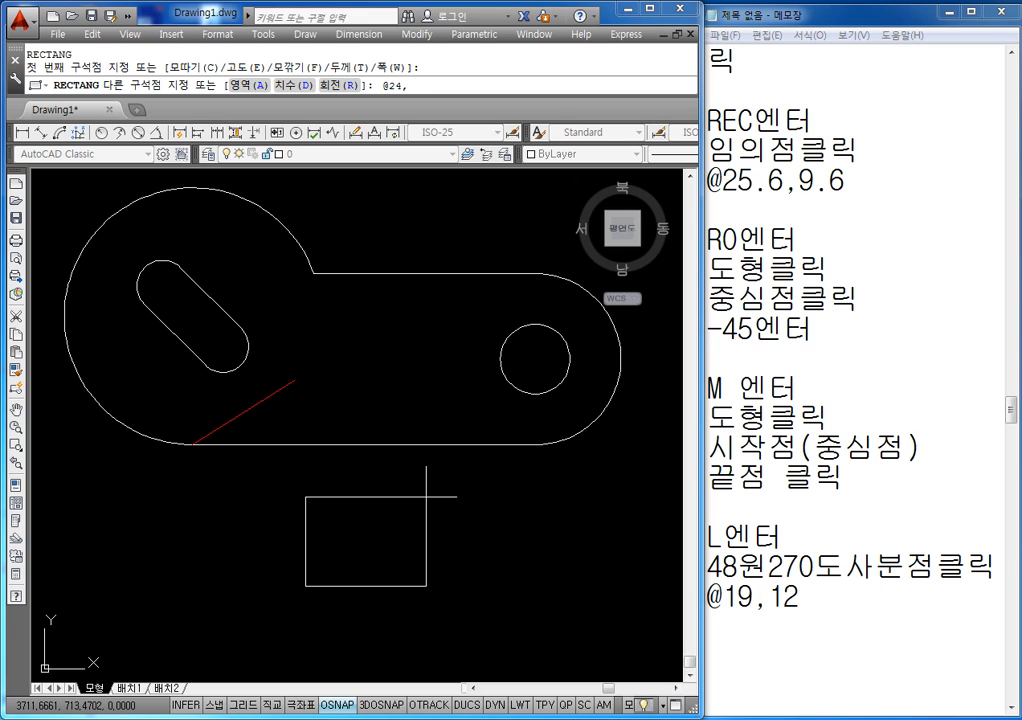
pyautogui.press('Return')
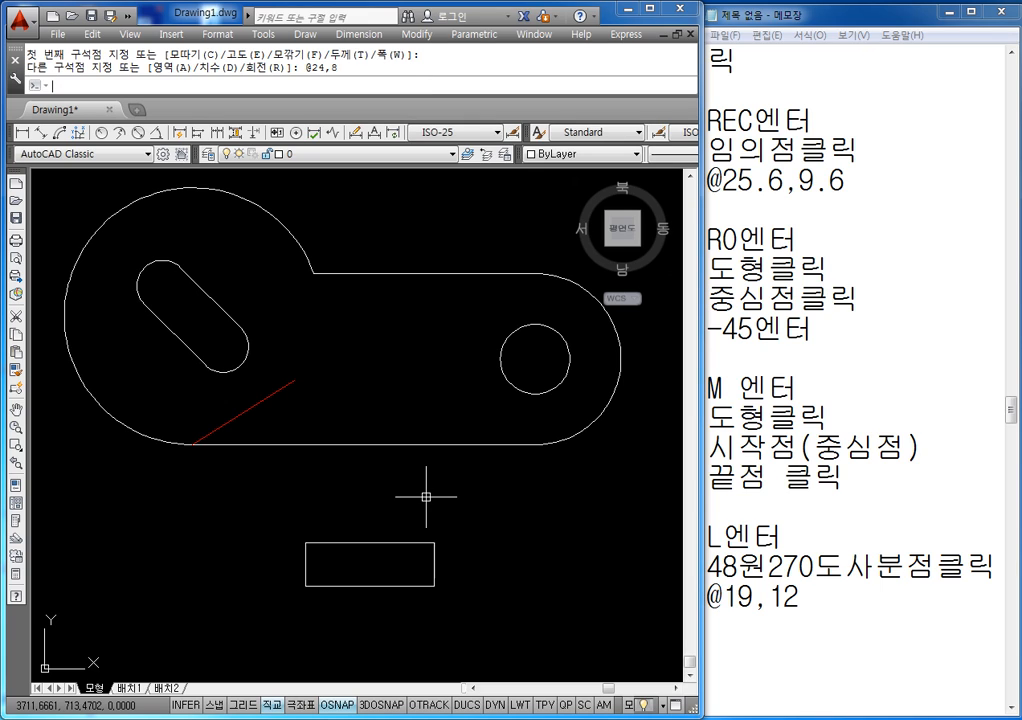
pyautogui.click(747, 627)
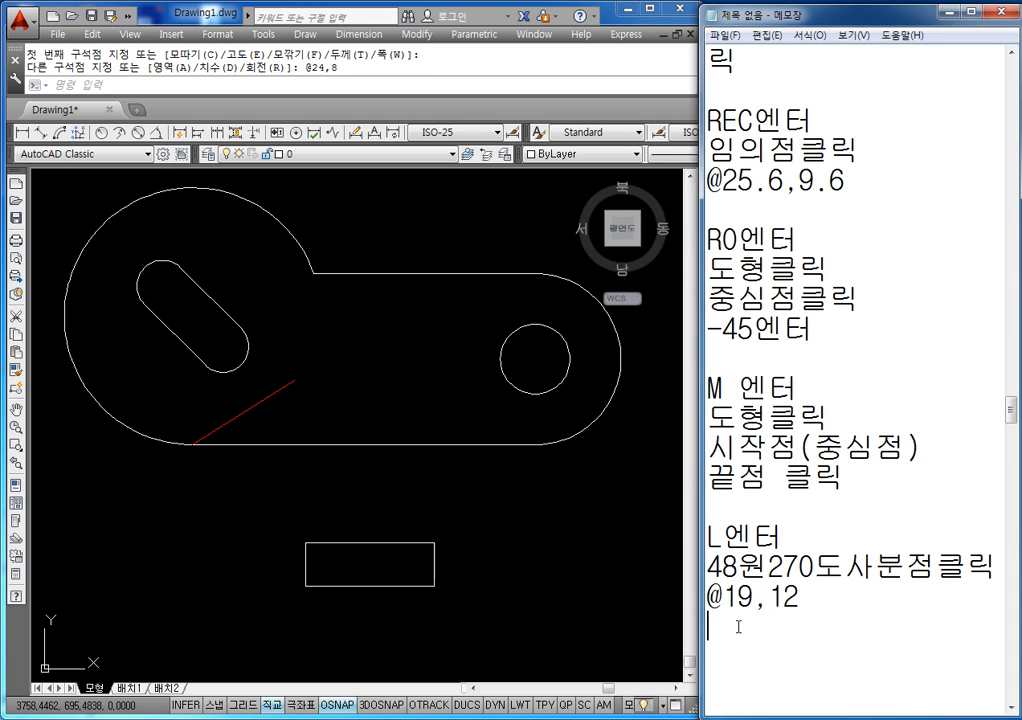
pyautogui.press('Return')
pyautogui.press('Return')
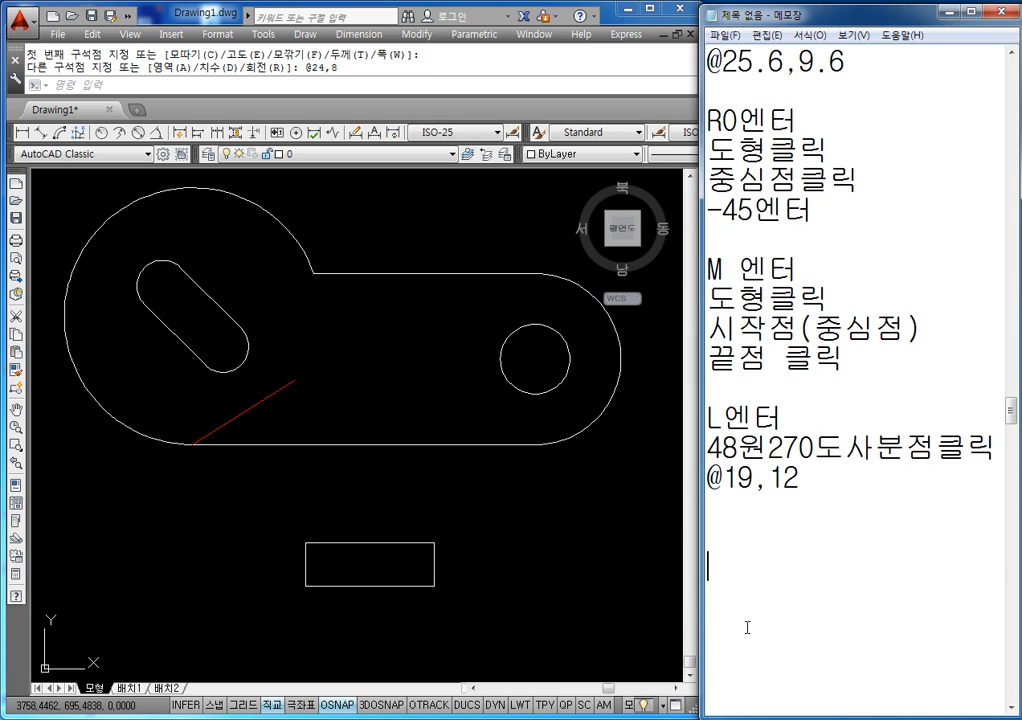
pyautogui.write('REC')
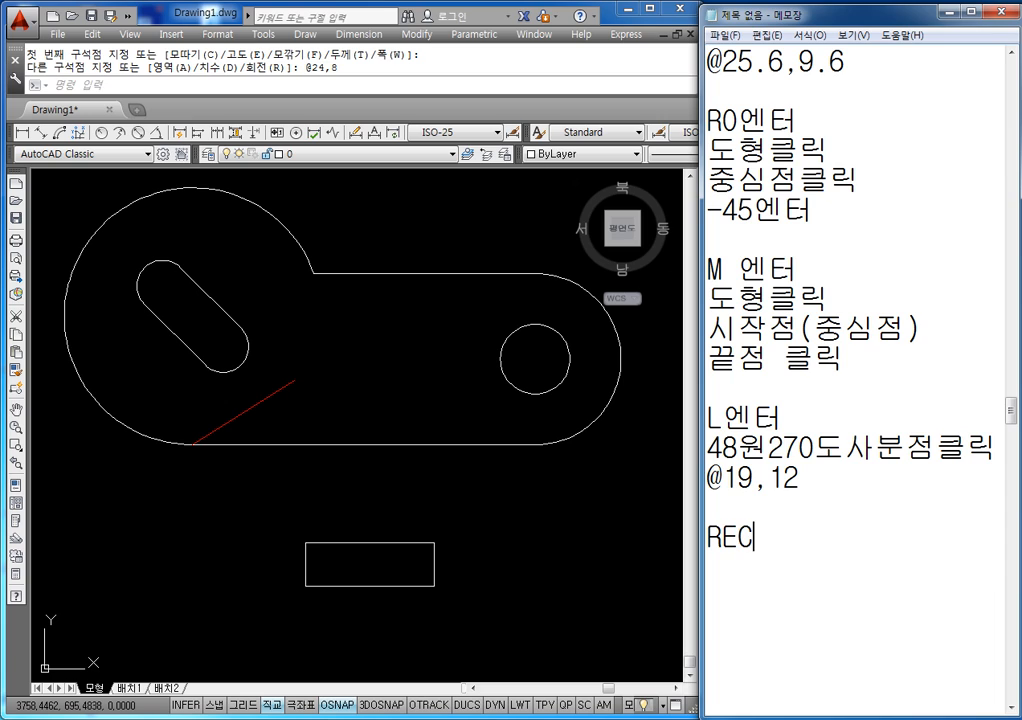
pyautogui.write(' 엔터')
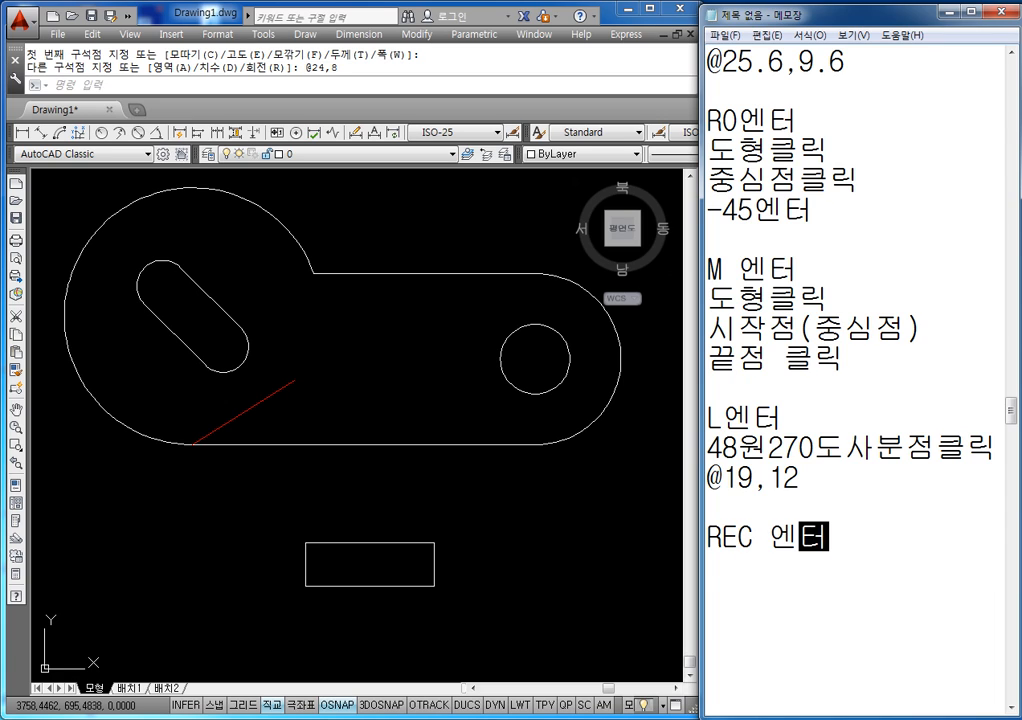
pyautogui.press('Return')
pyautogui.write('시')
pyautogui.press('BackSpace')
pyautogui.write('임의점 클')
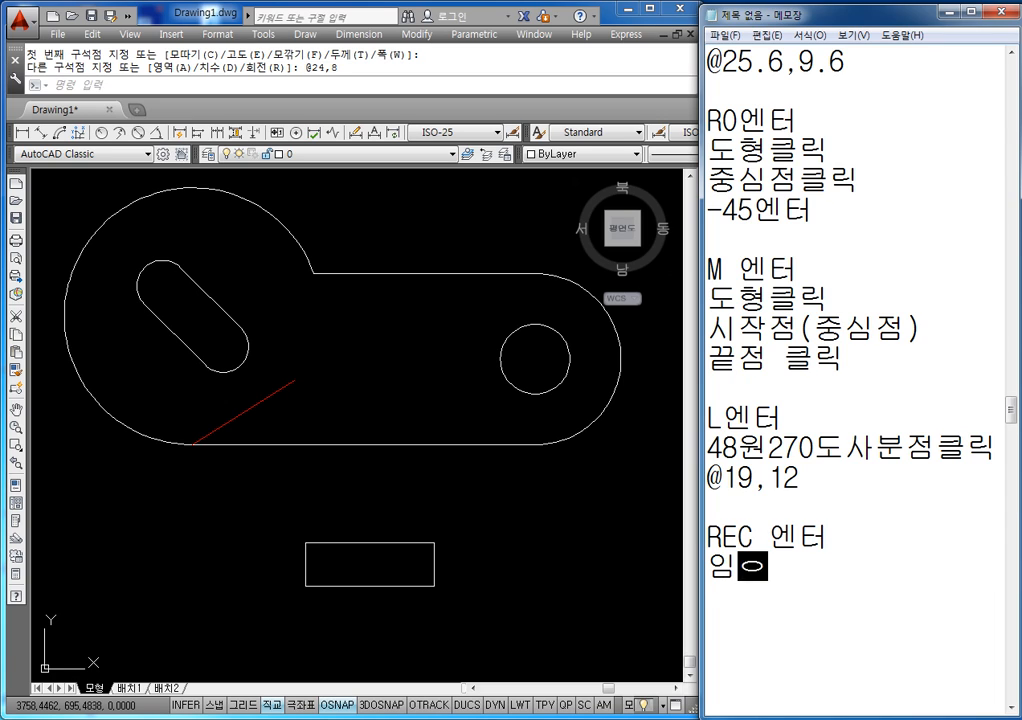
pyautogui.write('릭')
pyautogui.press('Return')
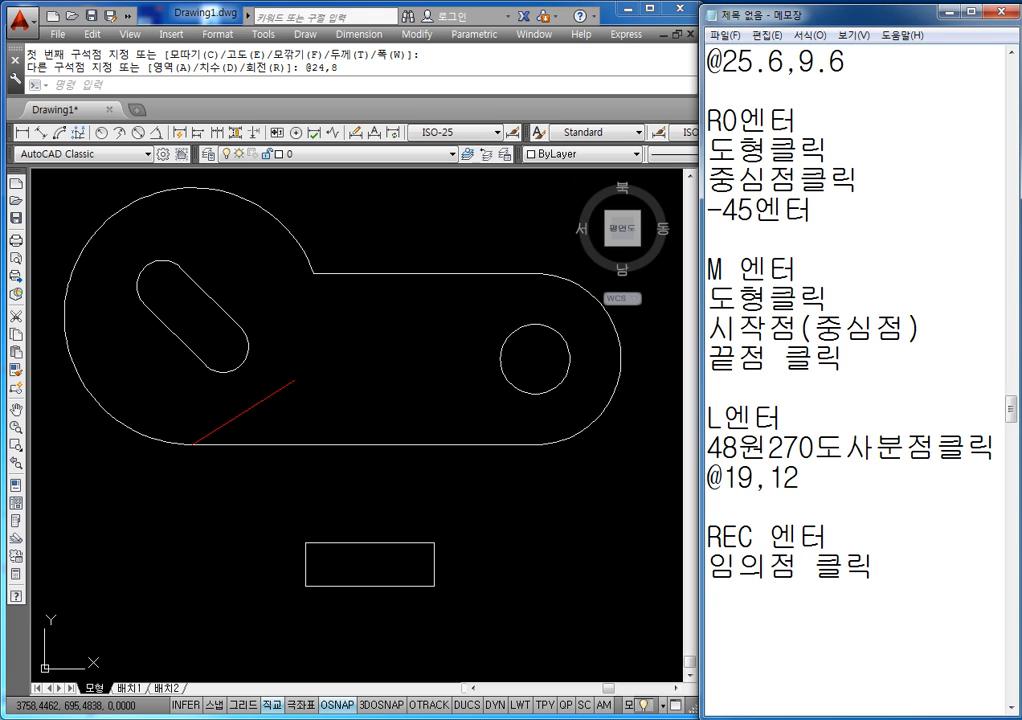
pyautogui.write('@24,')
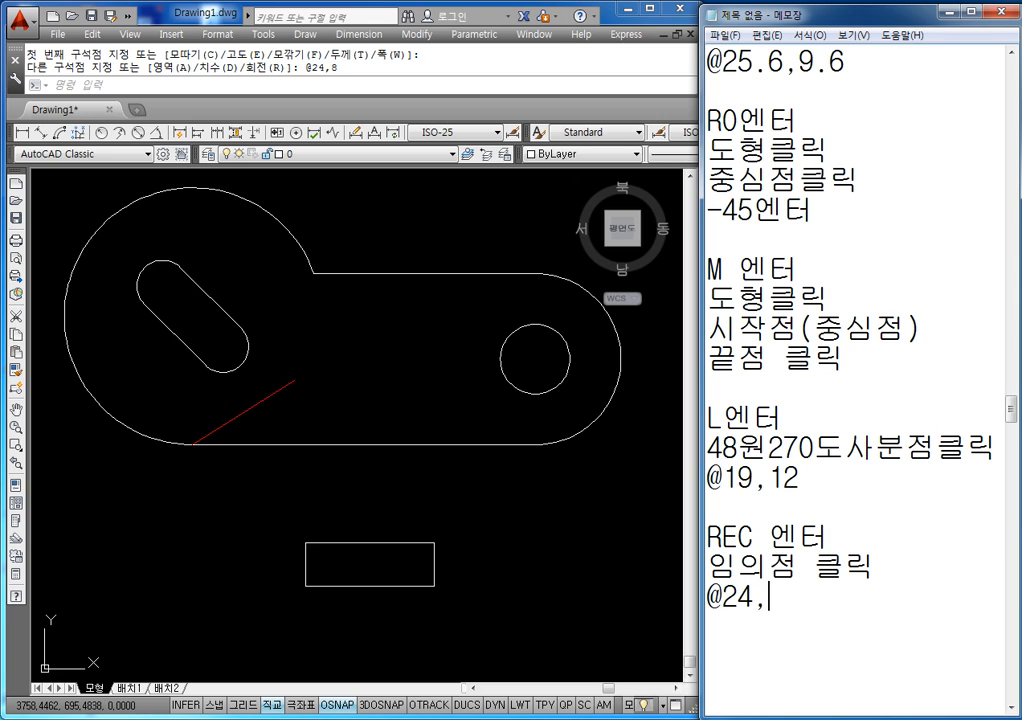
pyautogui.write('8')
# - In AutoCAD, set the fillet radius to 4 and round both left corners of the rectangle below the part
pyautogui.moveTo(468, 605)
pyautogui.mouseDown(button='middle')
pyautogui.moveTo(490, 582)
pyautogui.moveTo(486, 556)
pyautogui.mouseUp(button='middle')
pyautogui.press('Escape')
pyautogui.press('Escape')
pyautogui.write('f')
pyautogui.press('Return')
pyautogui.write('r')
pyautogui.press('Return')
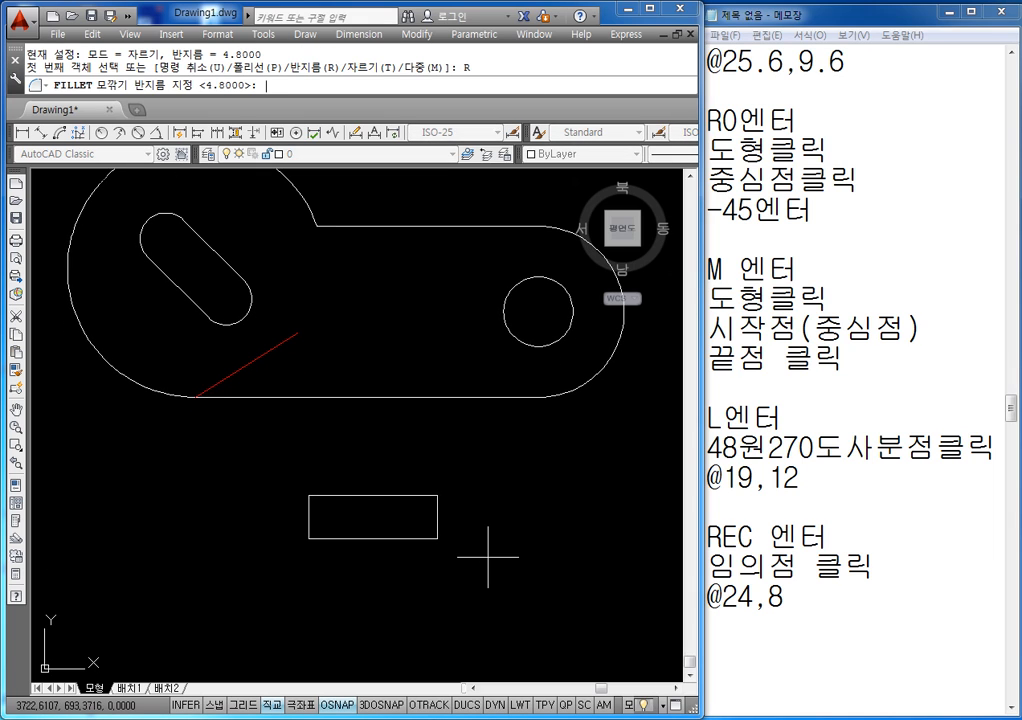
pyautogui.write('4')
pyautogui.press('Return')
pyautogui.click(328, 497)
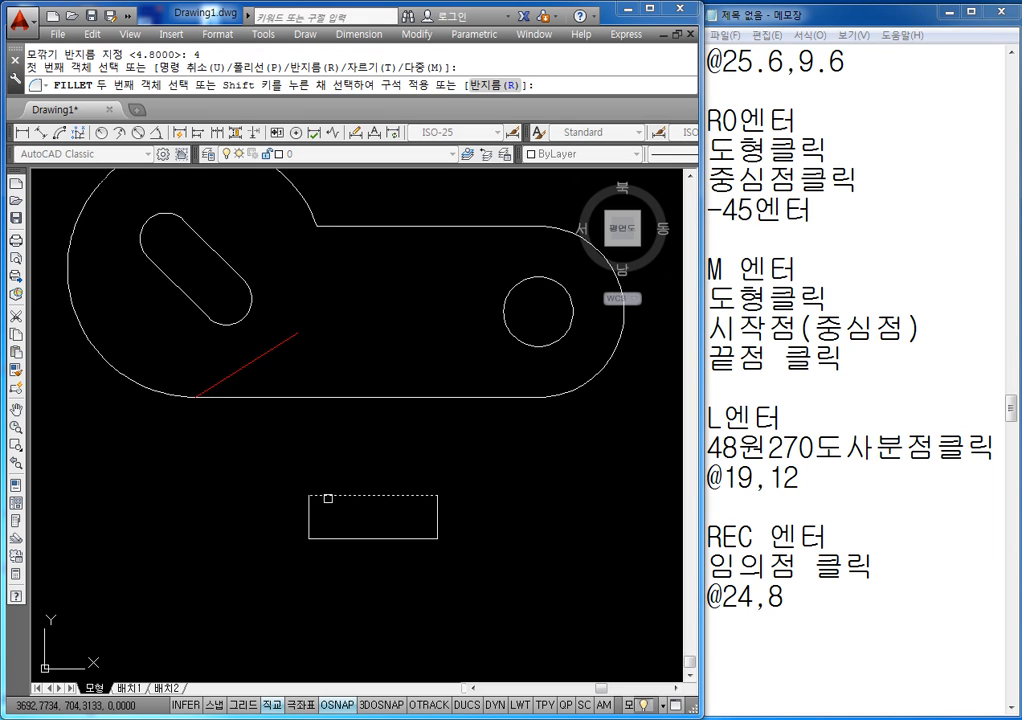
pyautogui.click(309, 515)
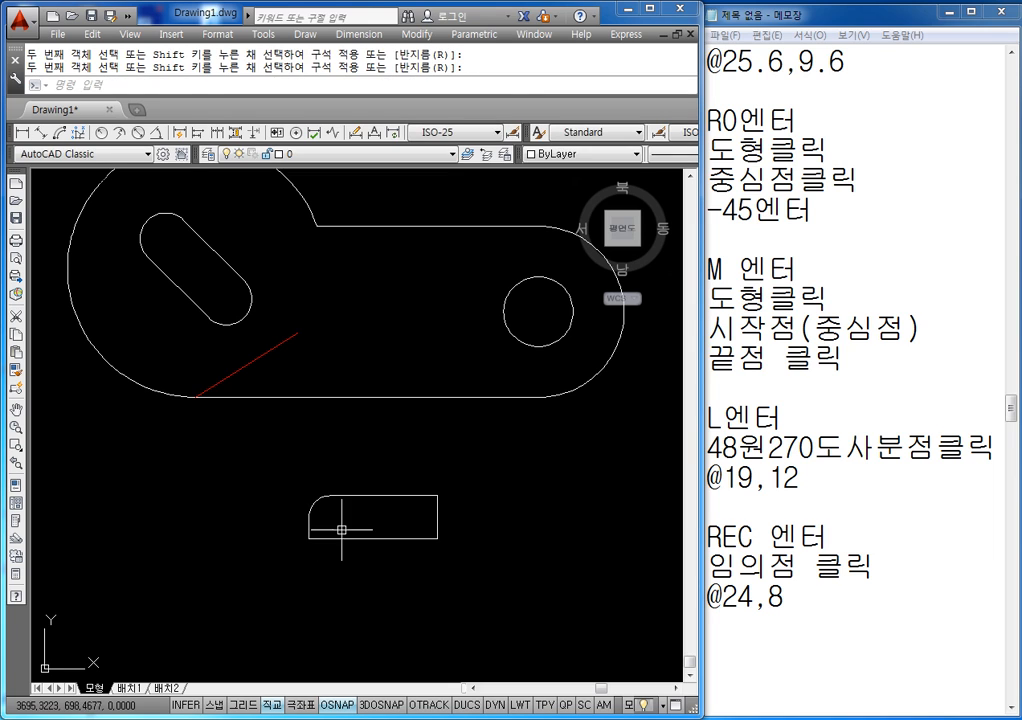
pyautogui.press('Return')
pyautogui.click(309, 530)
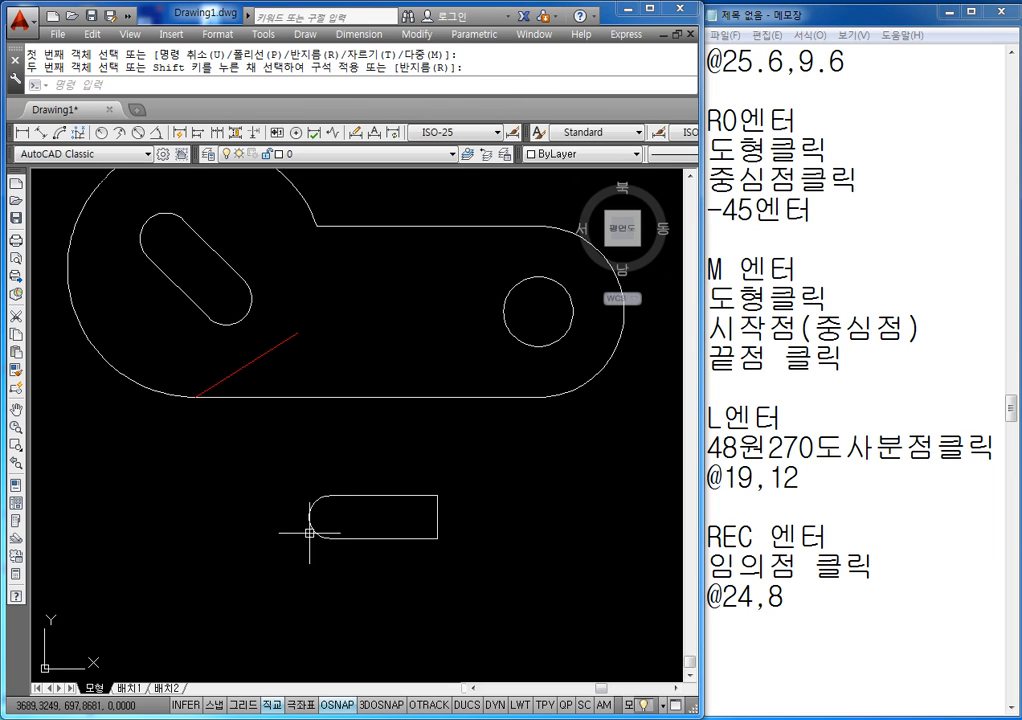
# - Fillet the upper-right and lower-right corners of the rectangle with the same radius to complete the slot shape
pyautogui.press('Return')
pyautogui.click(431, 495)
pyautogui.click(436, 509)
pyautogui.press('Return')
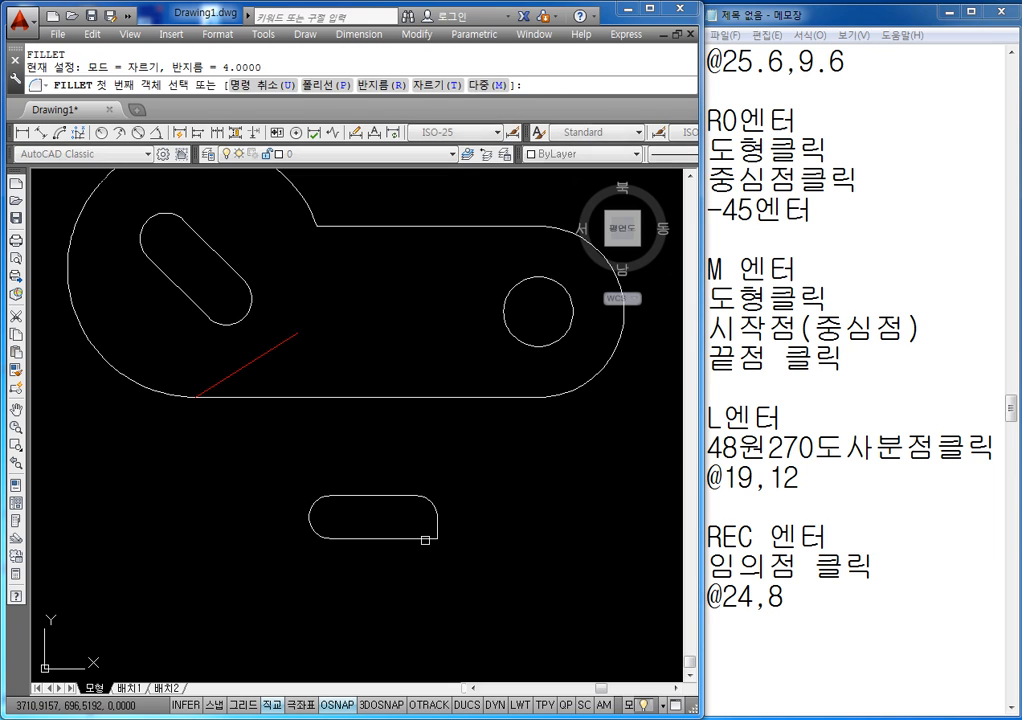
pyautogui.click(430, 538)
pyautogui.click(436, 527)
pyautogui.press('Escape')
pyautogui.press('Escape')
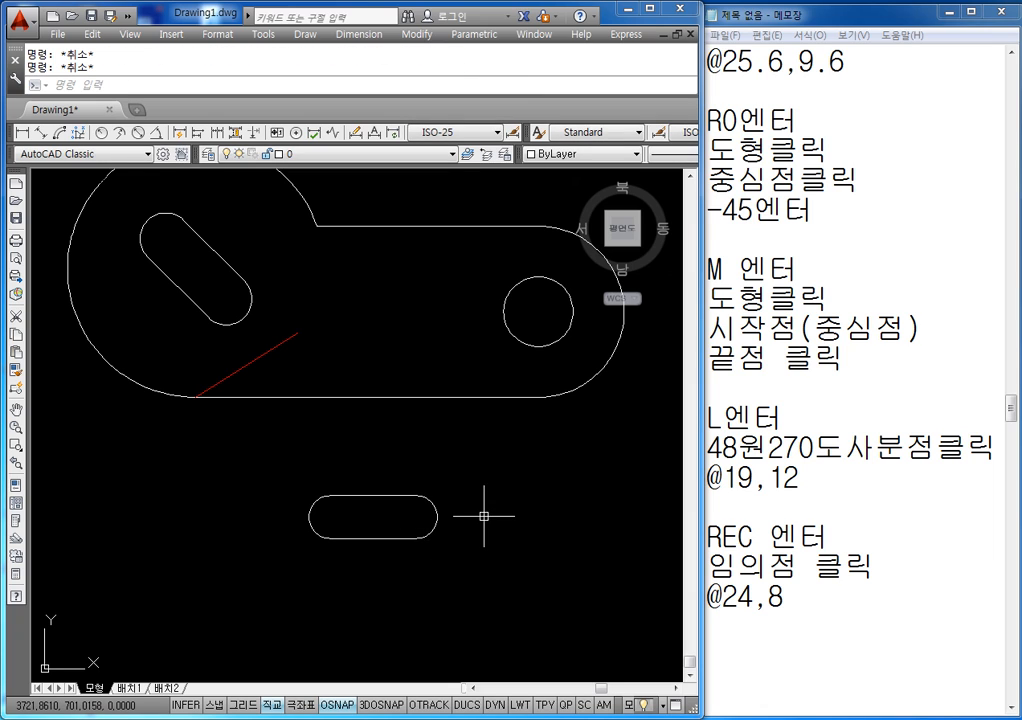
# - Move the horizontal slot from its left arc's center to the upper endpoint of the red slanted line
pyautogui.write('m')
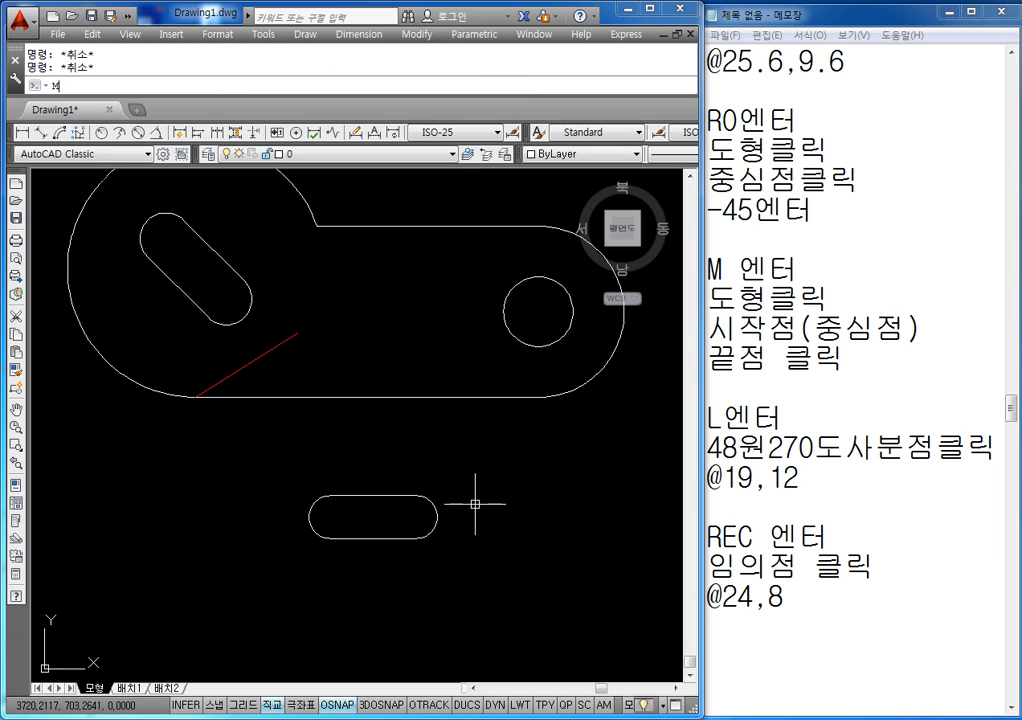
pyautogui.press('Return')
pyautogui.click(472, 473)
pyautogui.click(370, 583)
pyautogui.press('Return')
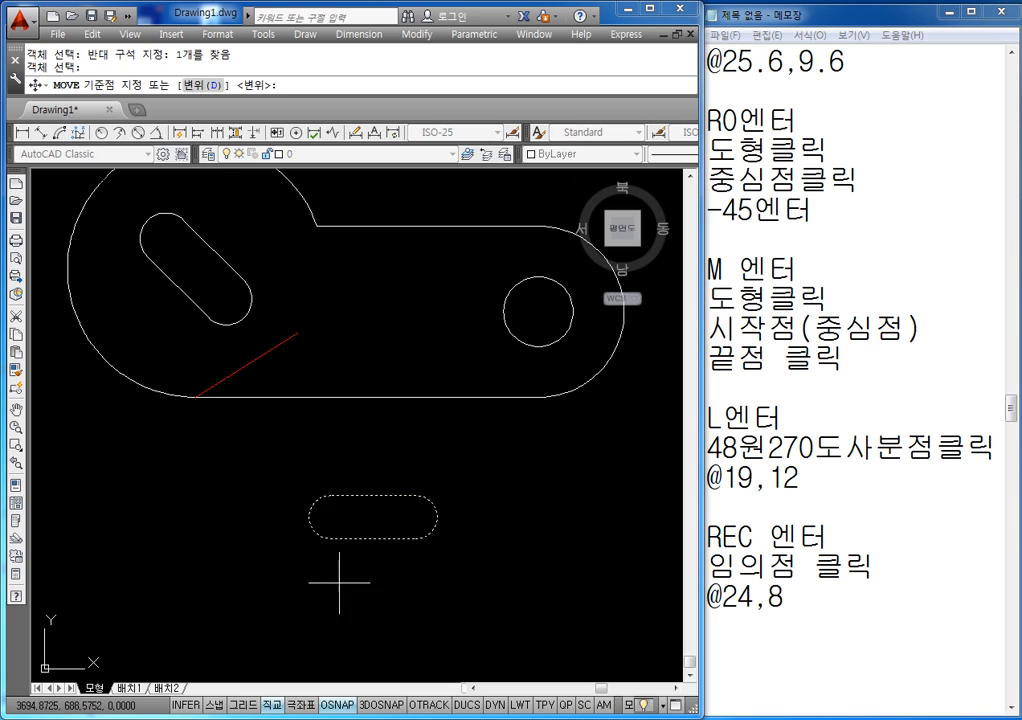
pyautogui.click(330, 517)
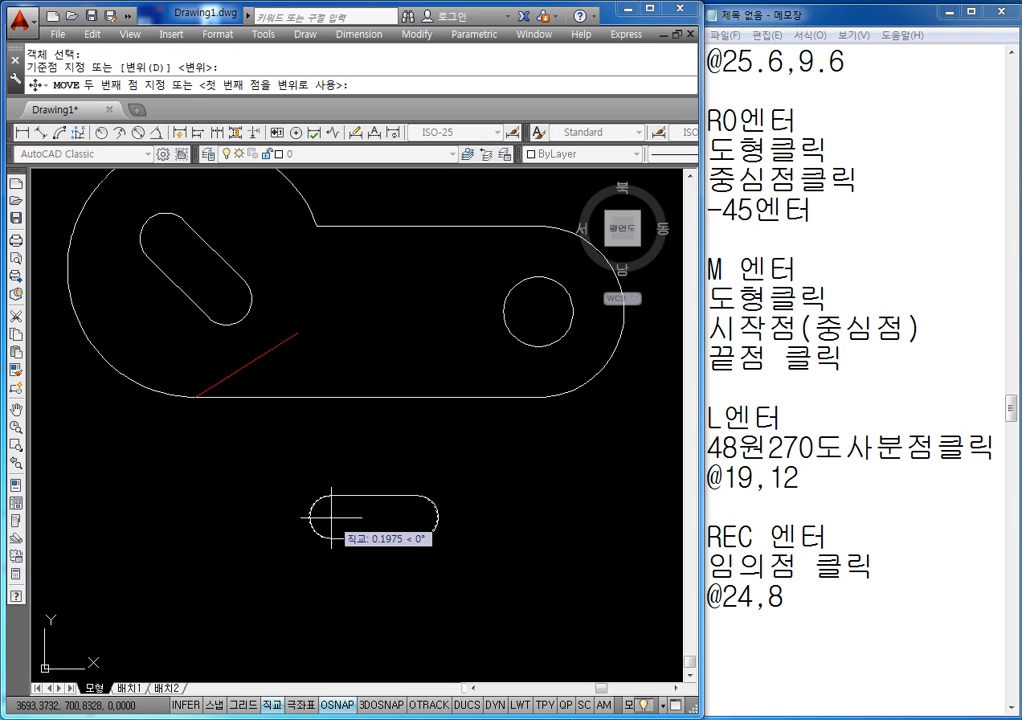
pyautogui.click(297, 332)
pyautogui.press('Escape')
pyautogui.press('Escape')
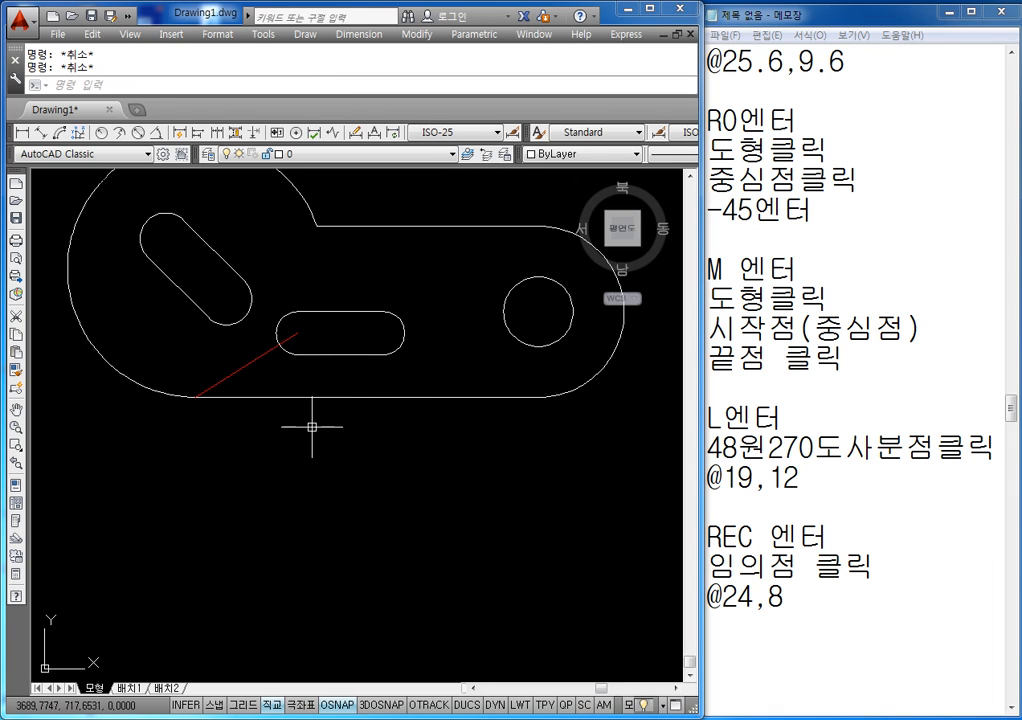
# - Delete the red slanted construction line
pyautogui.moveTo(312, 427)
pyautogui.mouseDown(button='middle')
pyautogui.moveTo(296, 462)
pyautogui.moveTo(280, 468)
pyautogui.mouseUp(button='middle')
pyautogui.click(222, 401)
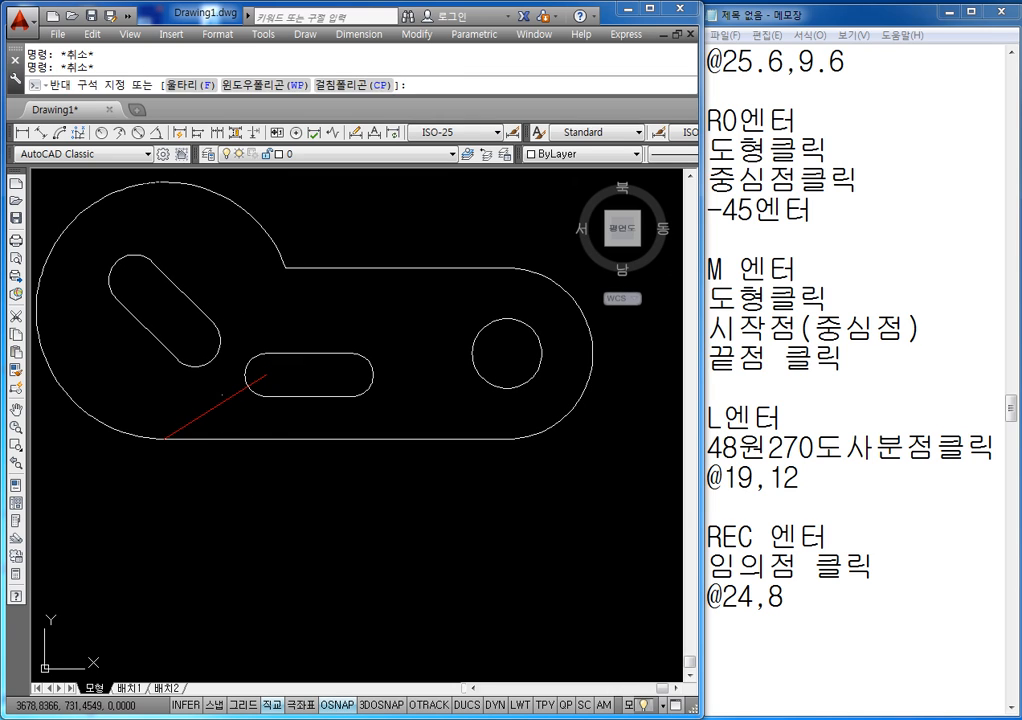
pyautogui.click(223, 399)
pyautogui.press('Delete')
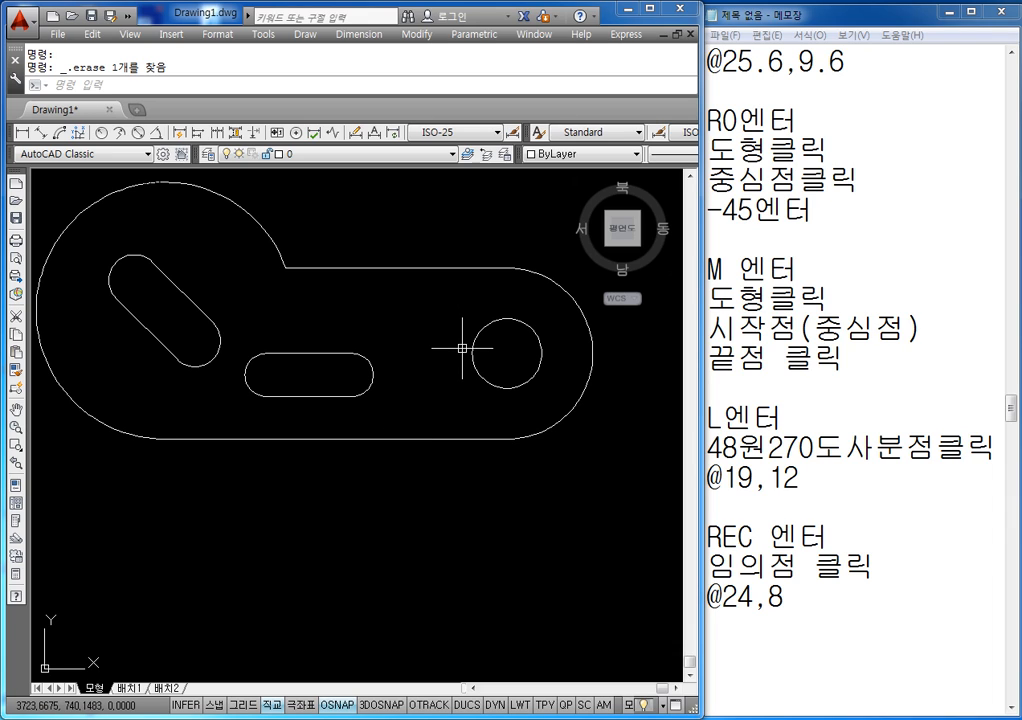
# - Draw a circle of radius 56 centered on the large arc's center
pyautogui.moveTo(407, 392); pyautogui.dragTo(430, 400, button='middle')
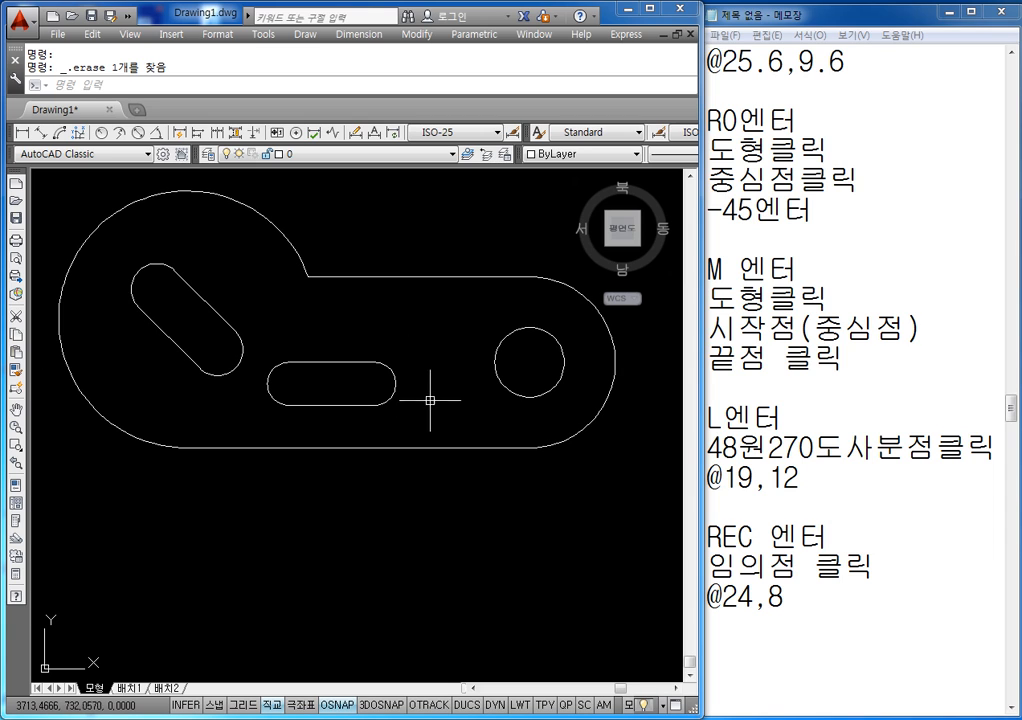
pyautogui.press('Escape')
pyautogui.press('Escape')
pyautogui.write('c')
pyautogui.press('Return')
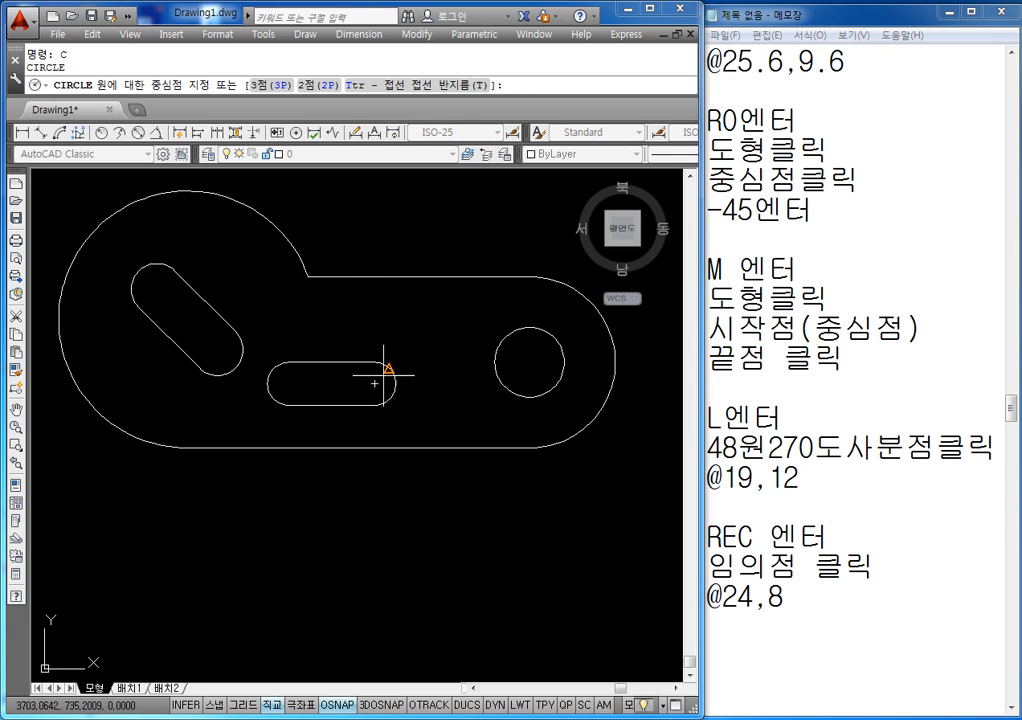
pyautogui.click(182, 314)
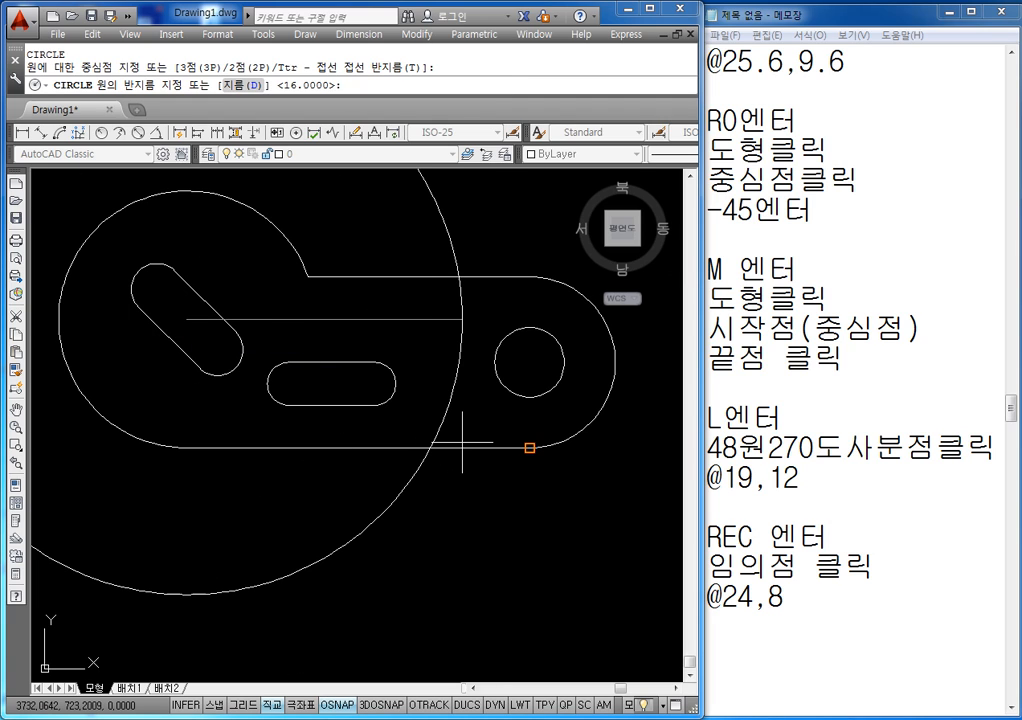
pyautogui.write('5.6')
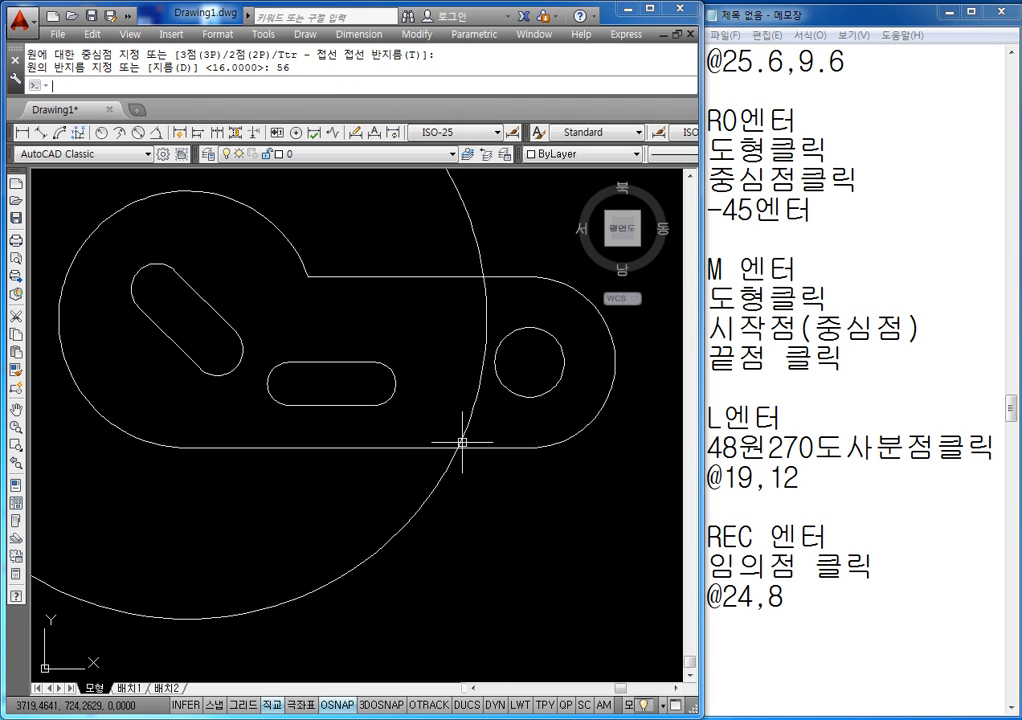
pyautogui.press('Escape')
pyautogui.press('Escape')
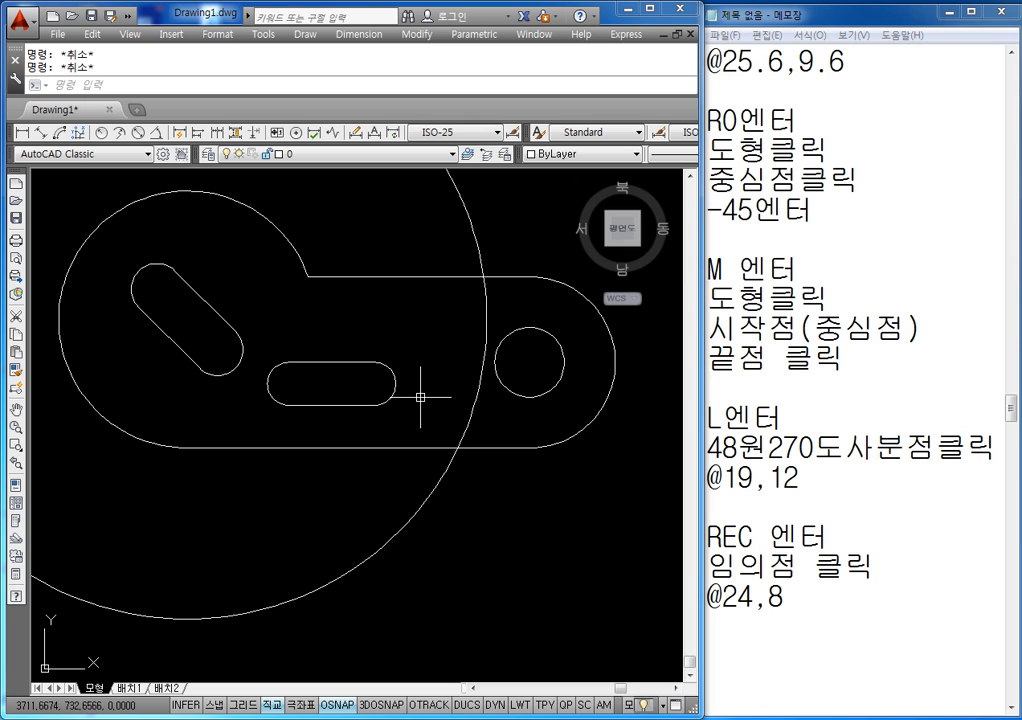
pyautogui.press('Return')
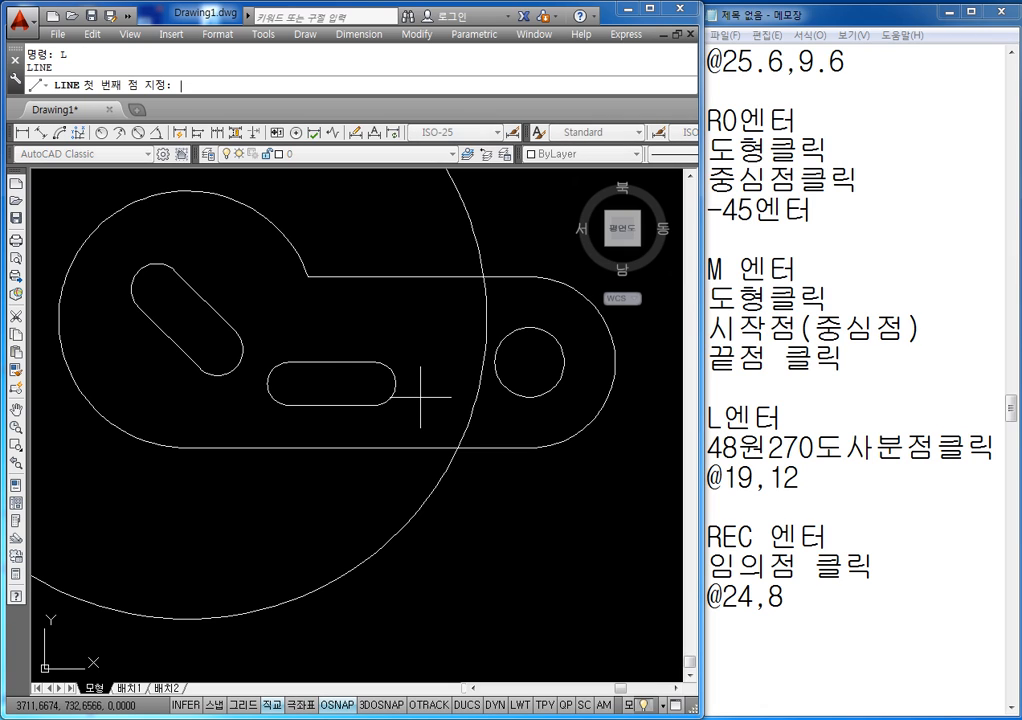
pyautogui.scroll(-2, 330, 350)
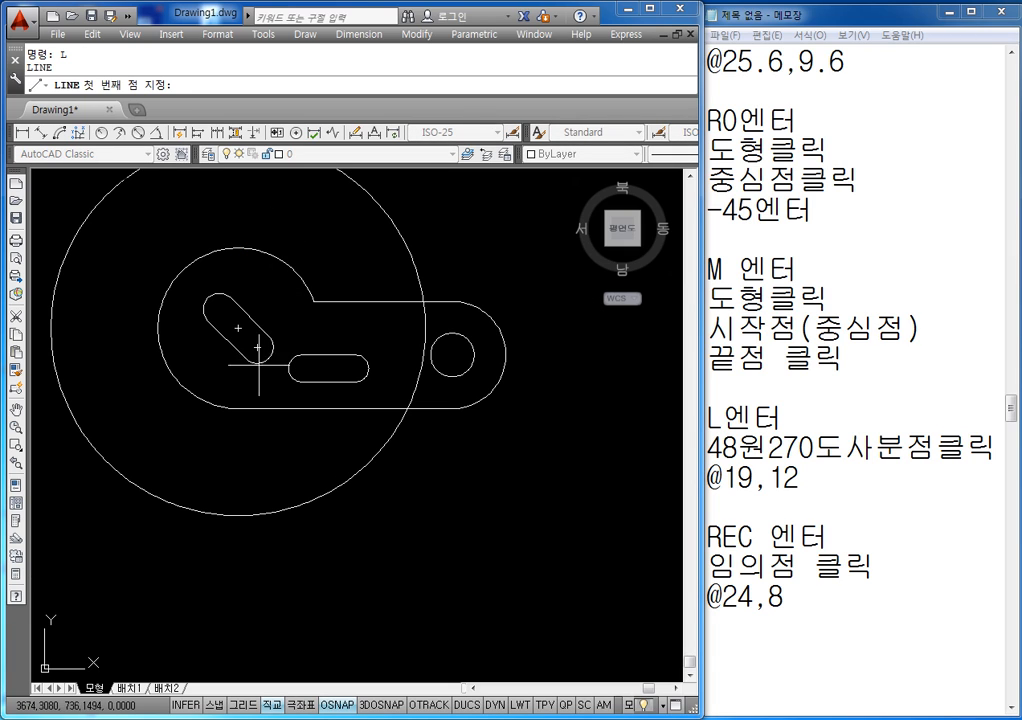
pyautogui.click(238, 327)
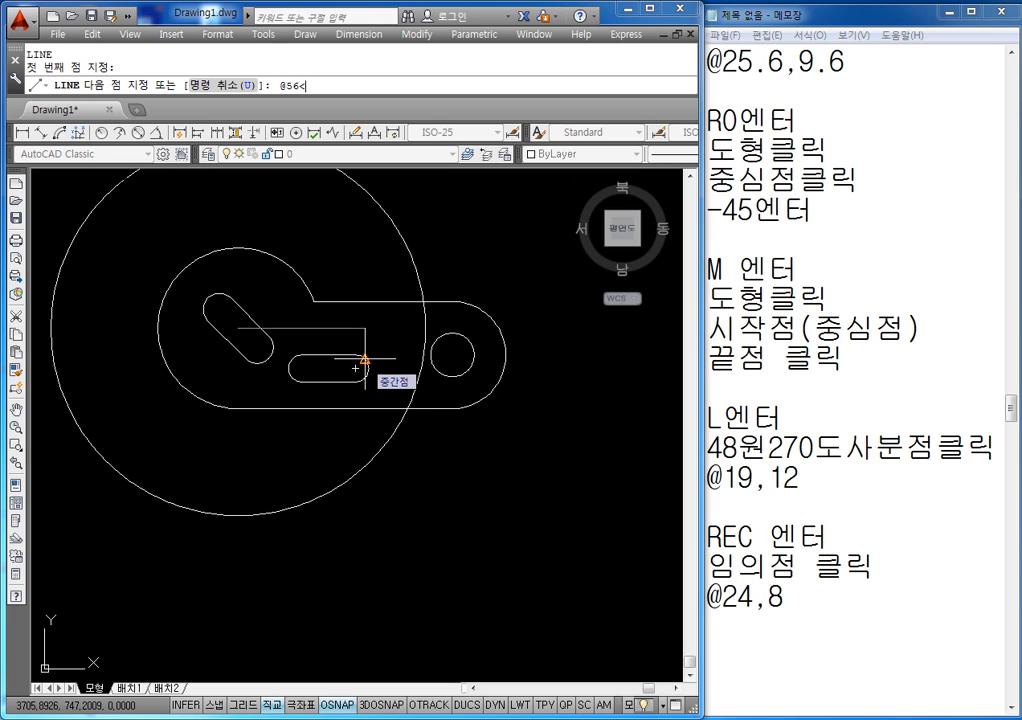
pyautogui.write('3')
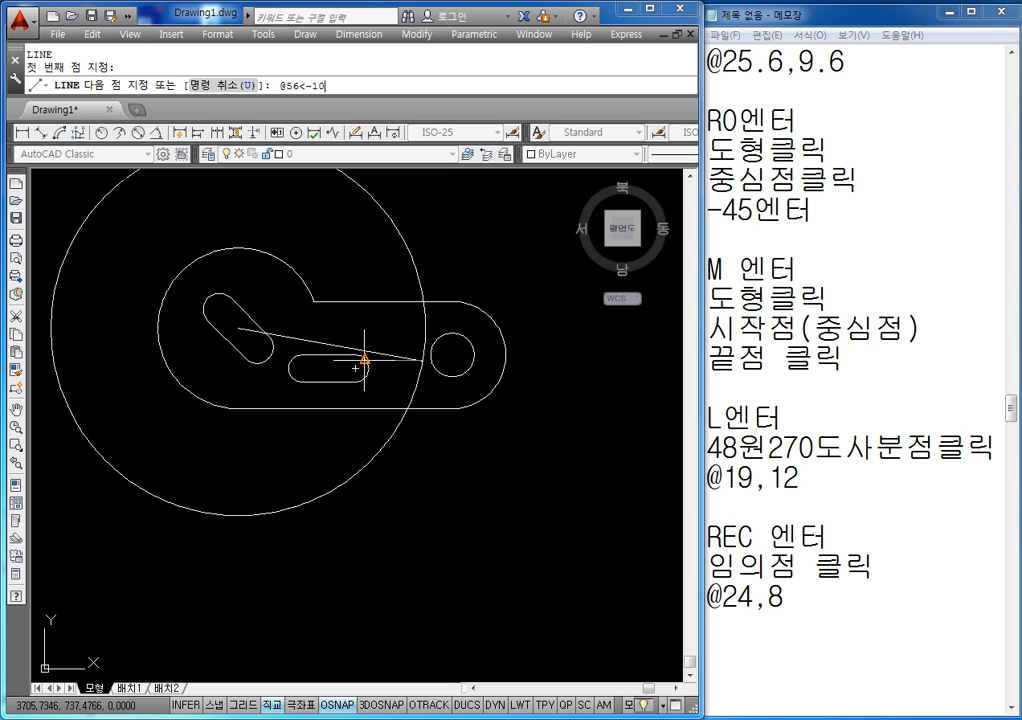
pyautogui.press('Return')
pyautogui.press('Escape')
pyautogui.press('Escape')
pyautogui.press('Escape')
# - Change the color of the new angled construction line to red (빨간색)
pyautogui.scroll(3, 417, 353)
pyautogui.click(447, 388)
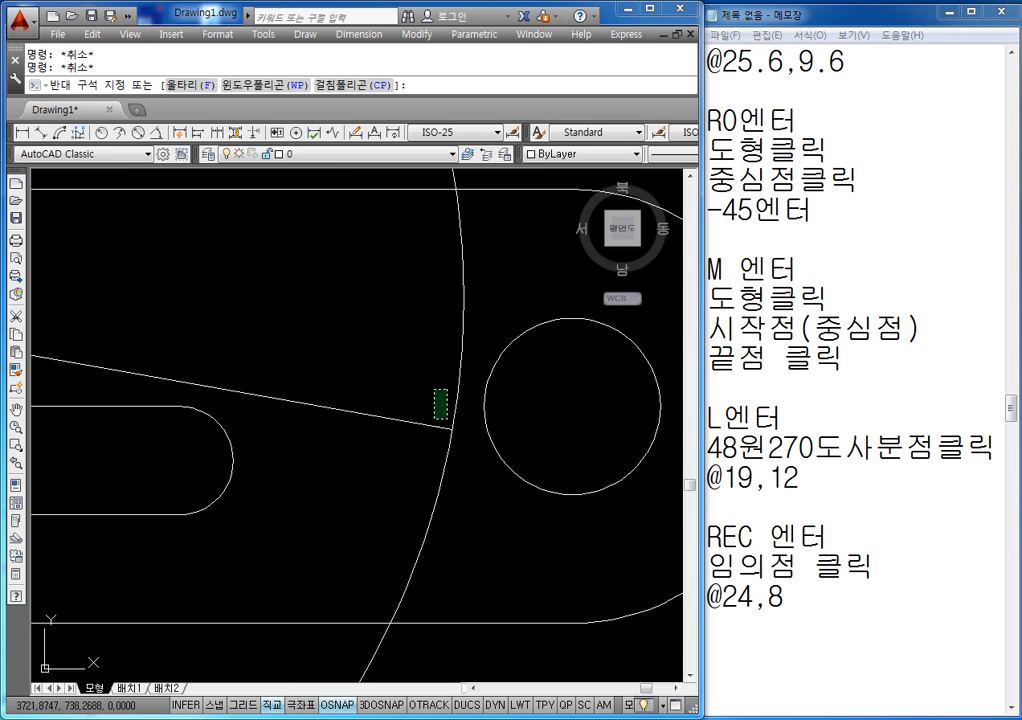
pyautogui.click(401, 440)
pyautogui.press('Escape')
pyautogui.scroll(-2, 402, 426)
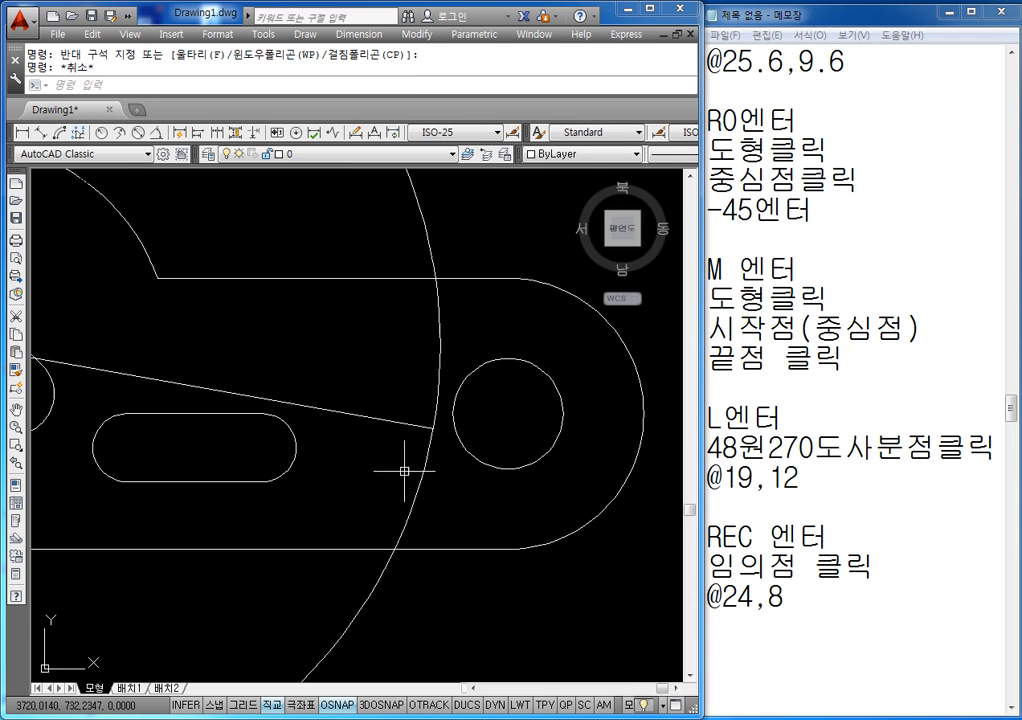
pyautogui.scroll(-3, 403, 468)
pyautogui.press('Escape')
pyautogui.scroll(3, 393, 432)
pyautogui.click(393, 432)
pyautogui.click(365, 468)
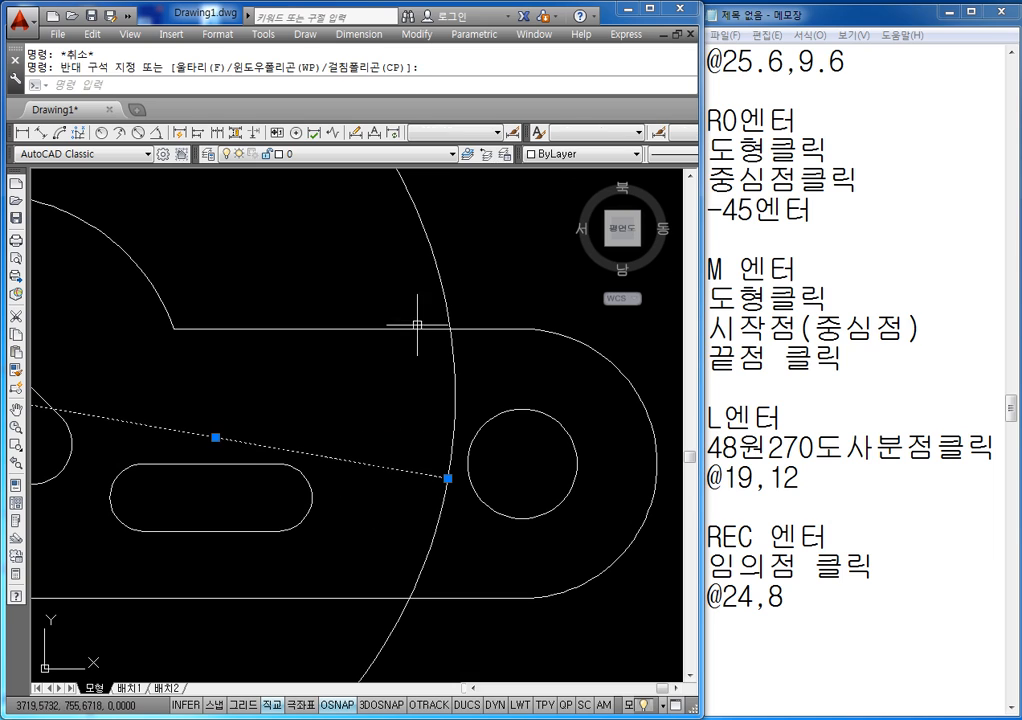
pyautogui.click(548, 155)
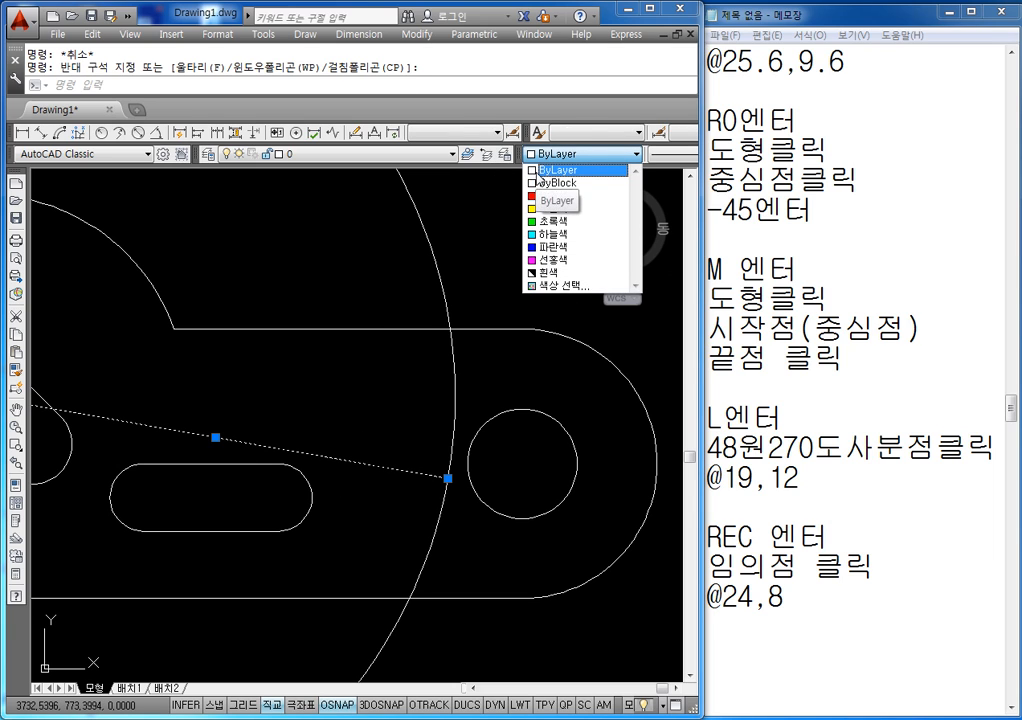
pyautogui.click(546, 196)
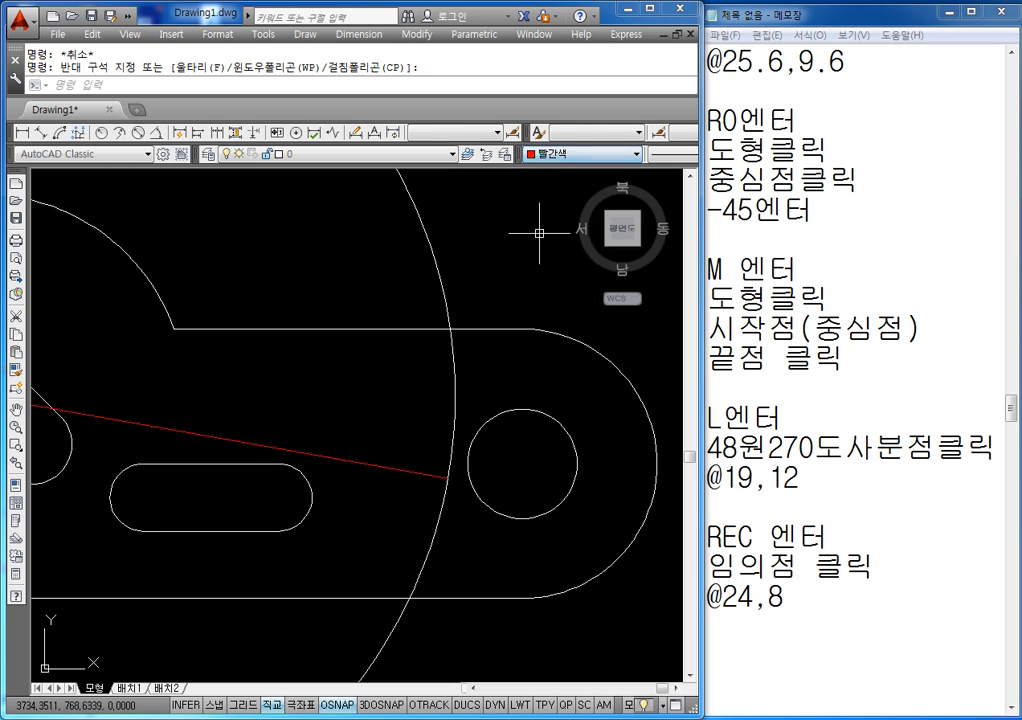
pyautogui.scroll(-3, 490, 350)
pyautogui.press('Escape')
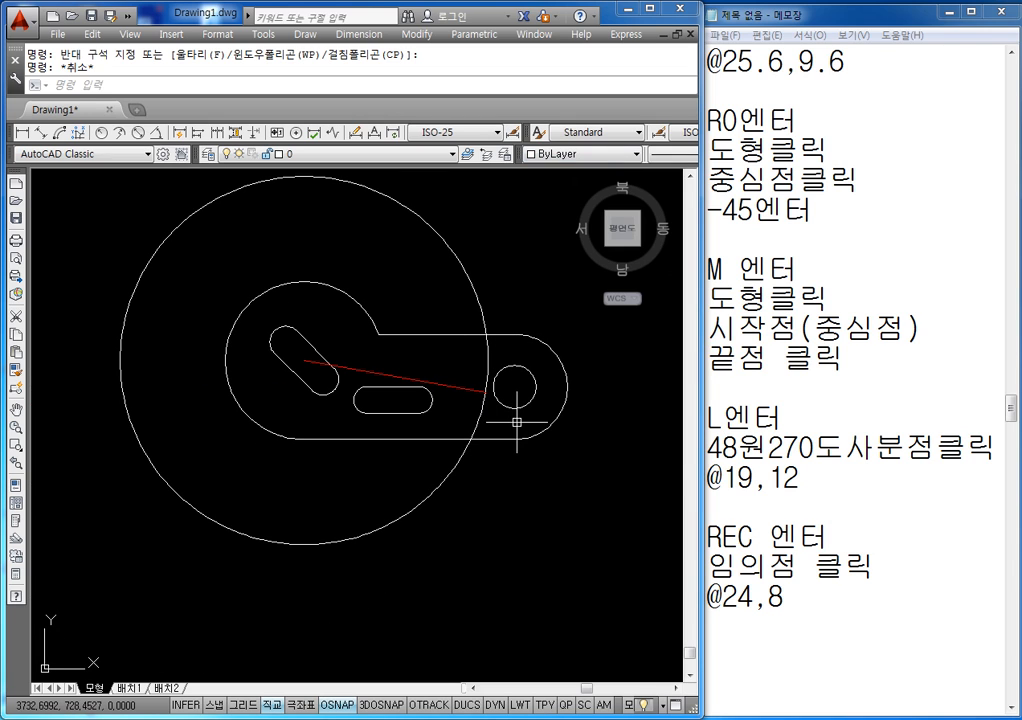
# - Trim the radius 56 circle, keeping only the arc between the red angled line and the part's bottom edge
pyautogui.moveTo(471, 405); pyautogui.dragTo(473, 391, button='middle')
pyautogui.scroll(2, 472, 405)
pyautogui.press('Escape')
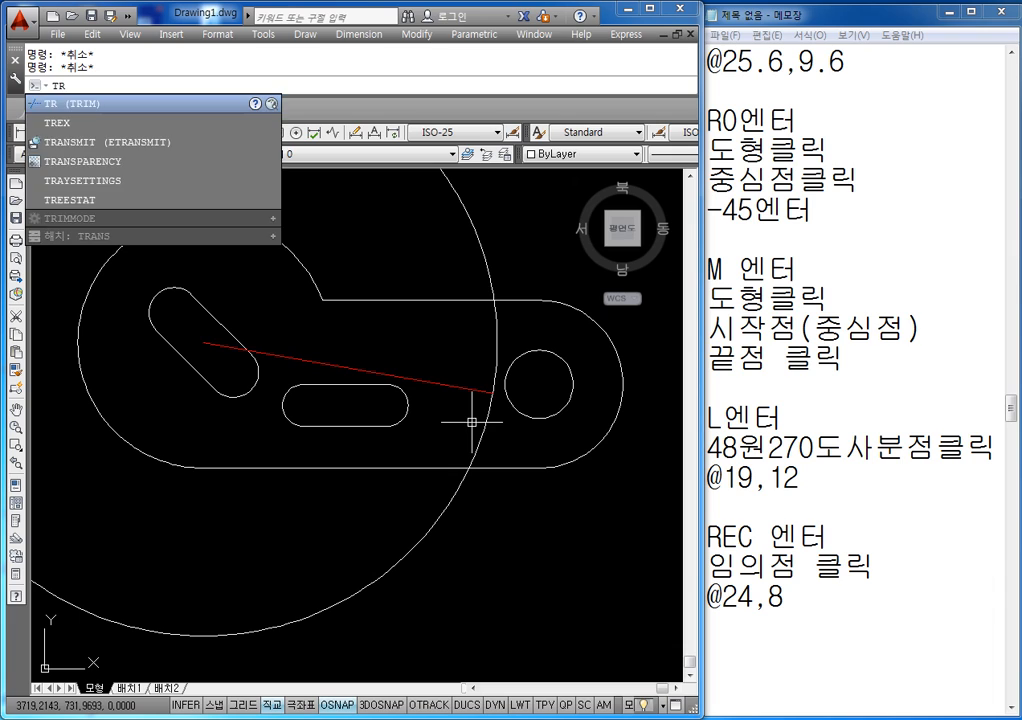
pyautogui.press('Return')
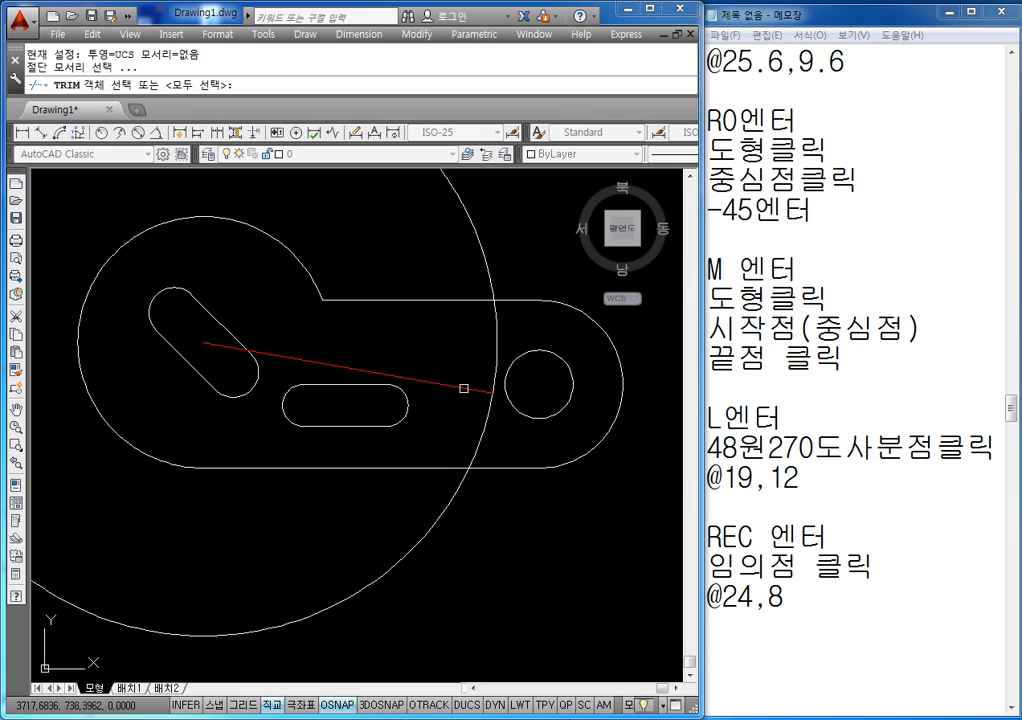
pyautogui.click(463, 388)
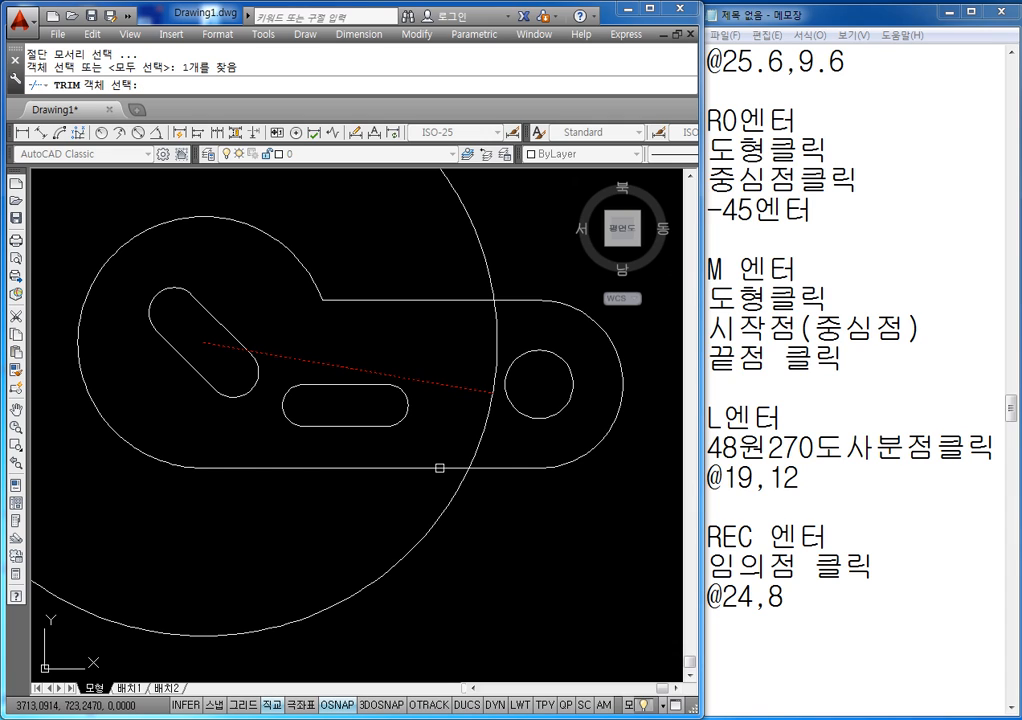
pyautogui.click(440, 467)
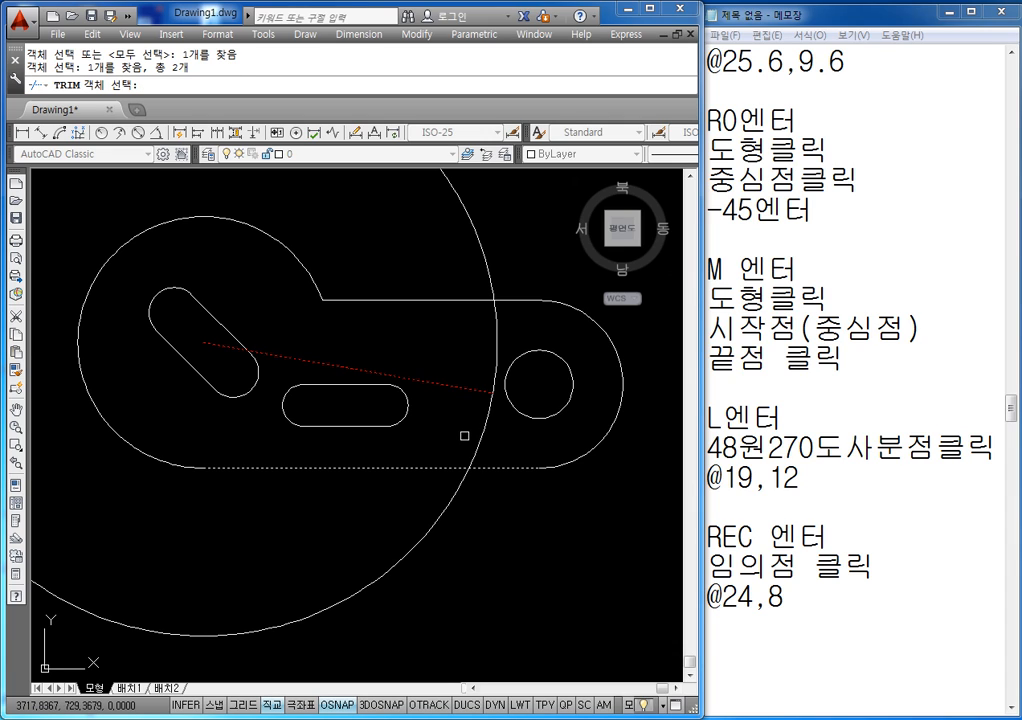
pyautogui.press('Return')
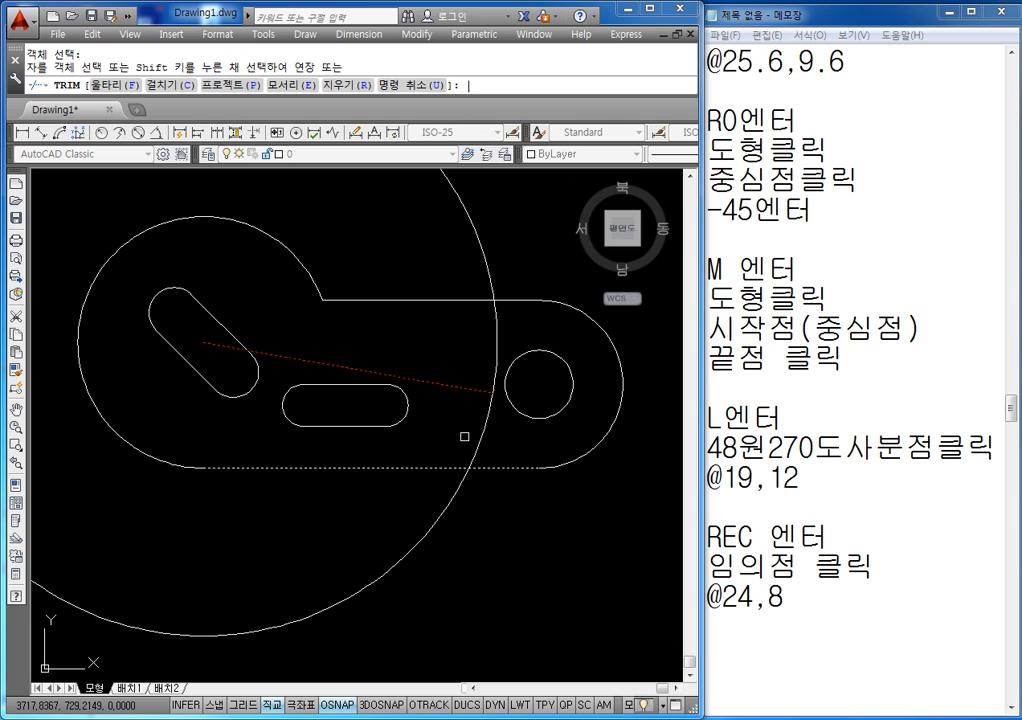
pyautogui.click(387, 567)
pyautogui.press('Escape')
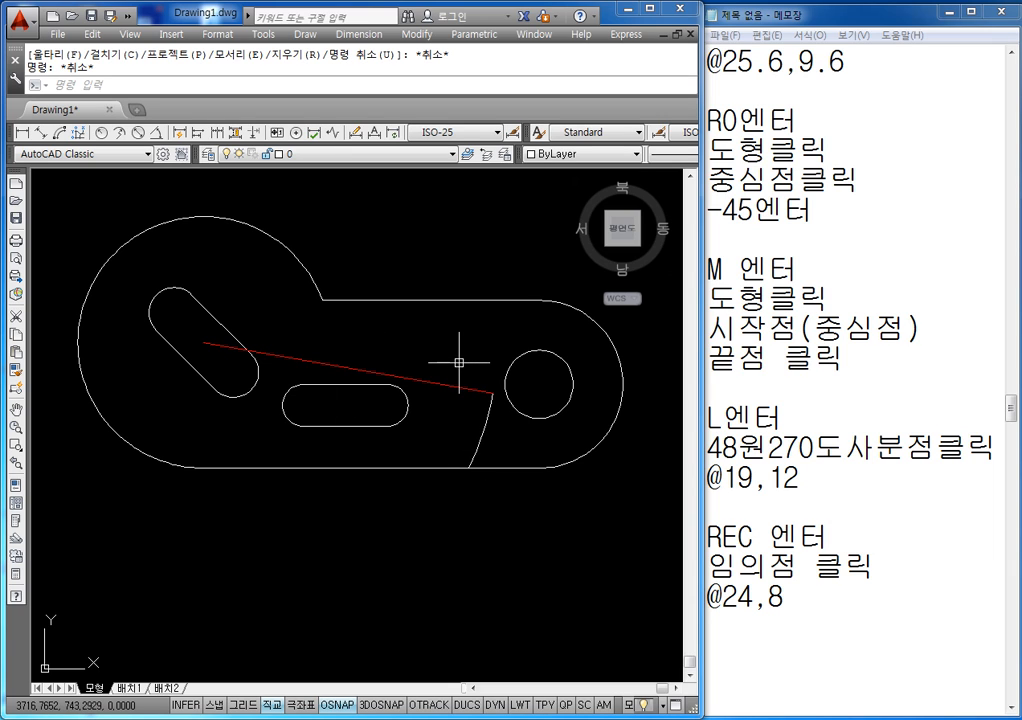
# - Offset the trimmed arc by 8.8 toward the horizontal slot
pyautogui.scroll(5, 459, 362)
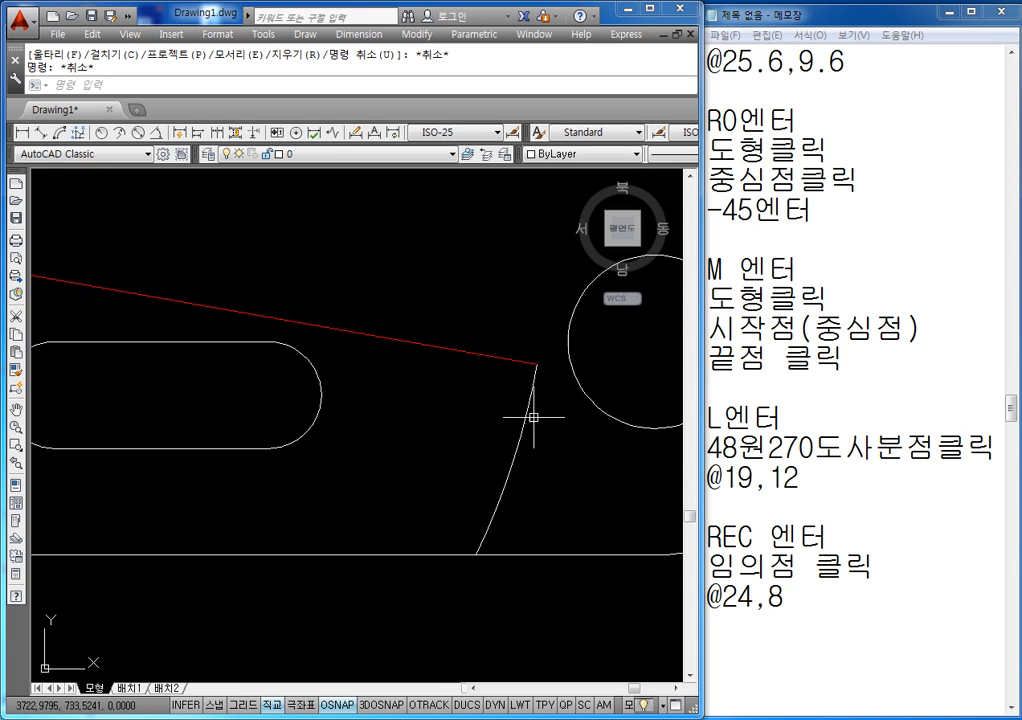
pyautogui.press('Escape')
pyautogui.write('o')
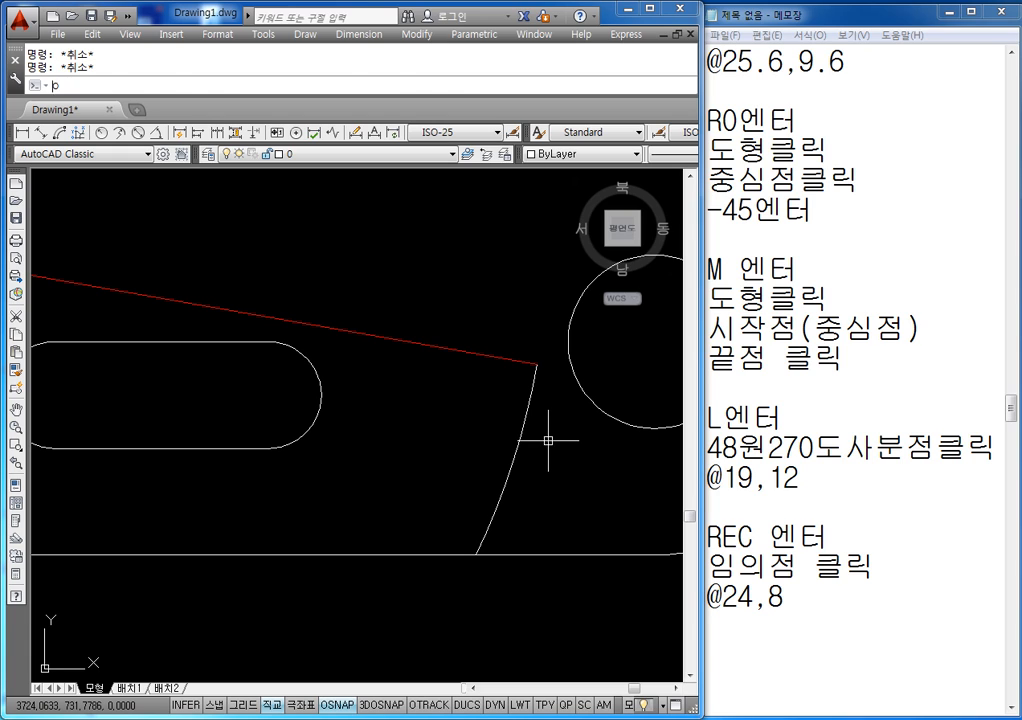
pyautogui.press('Return')
pyautogui.write('8')
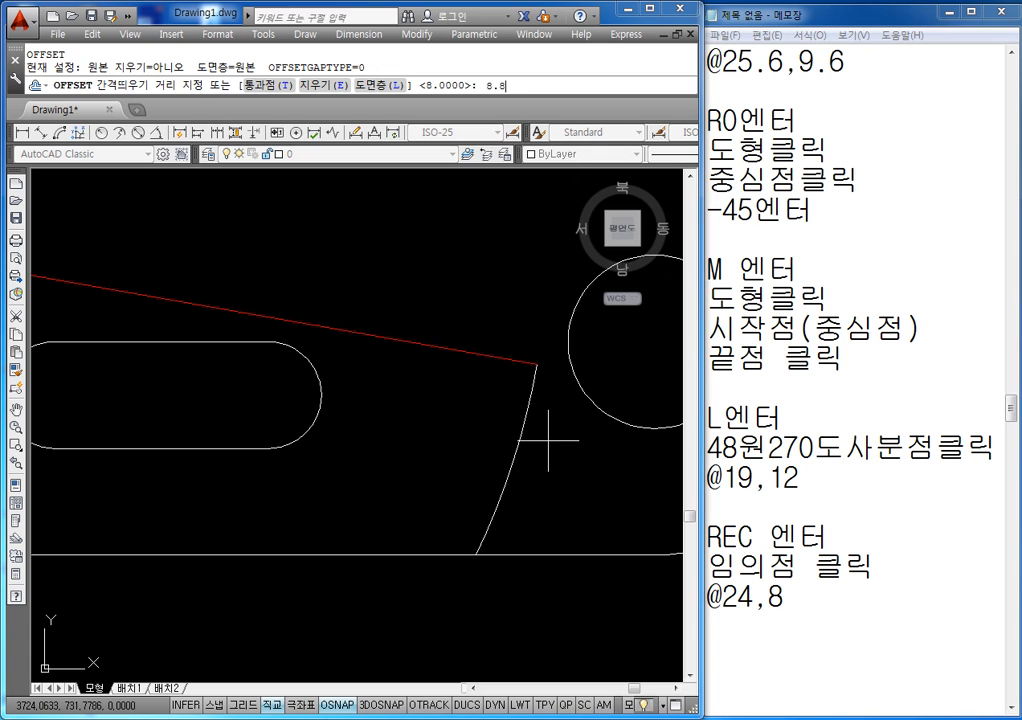
pyautogui.write('.8')
pyautogui.press('Return')
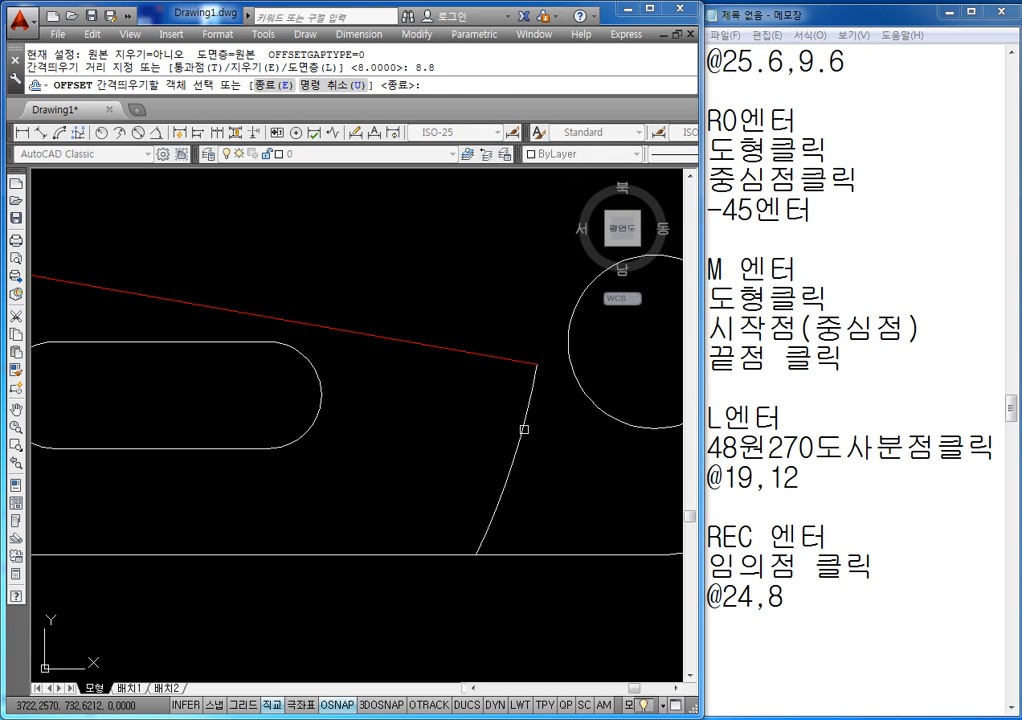
pyautogui.click(524, 429)
pyautogui.click(443, 424)
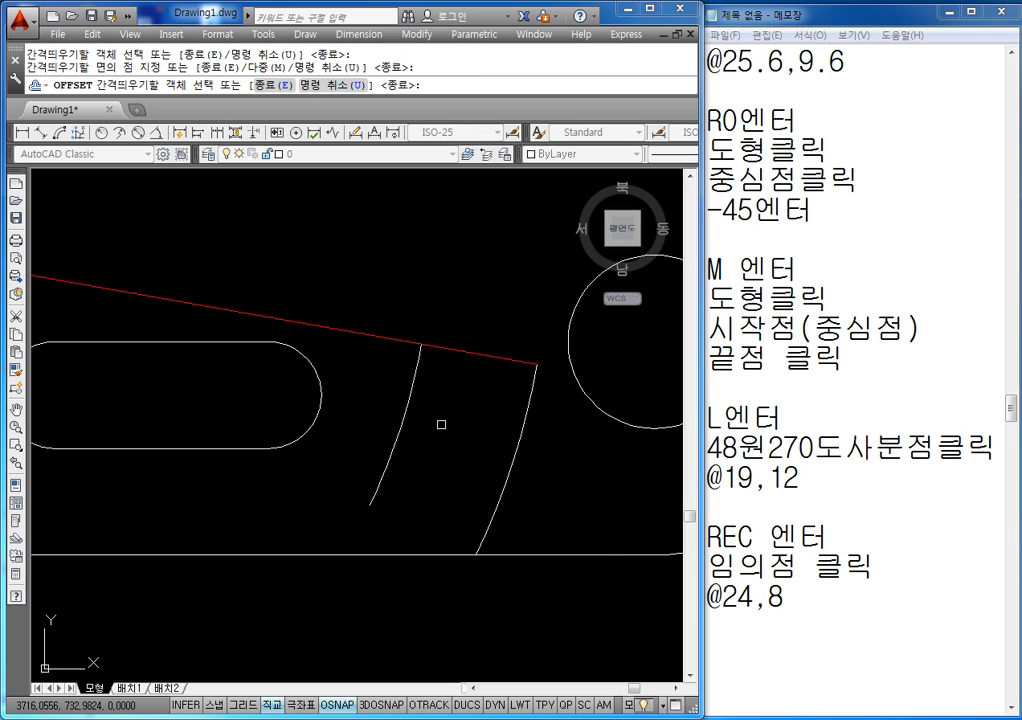
pyautogui.scroll(-3, 425, 410)
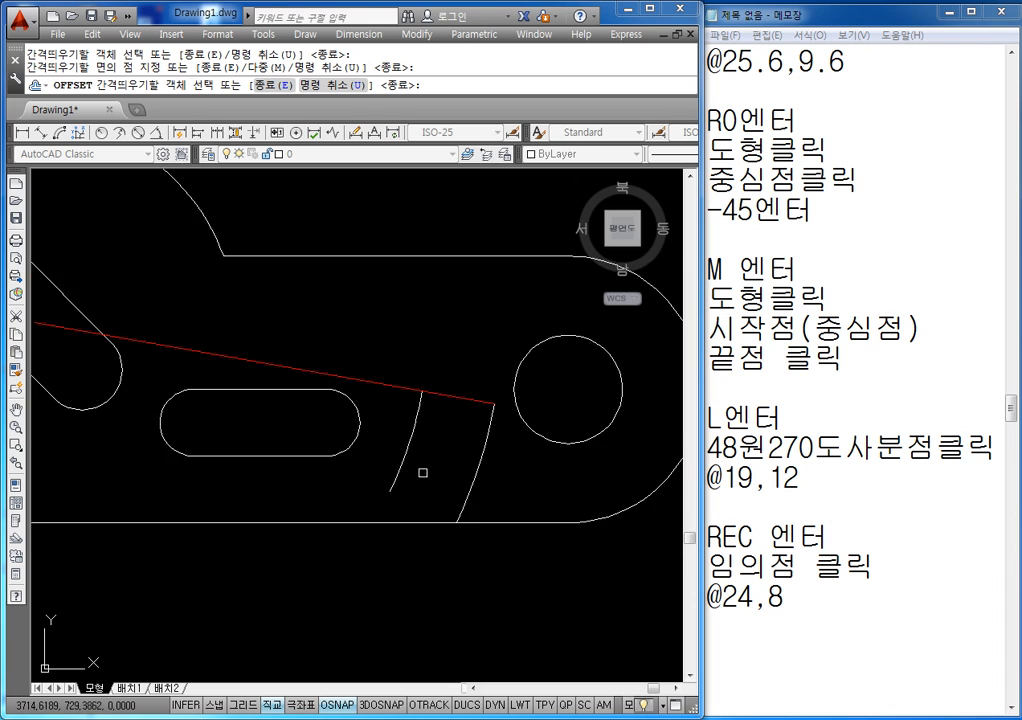
pyautogui.scroll(-2, 420, 415)
pyautogui.scroll(2, 410, 420)
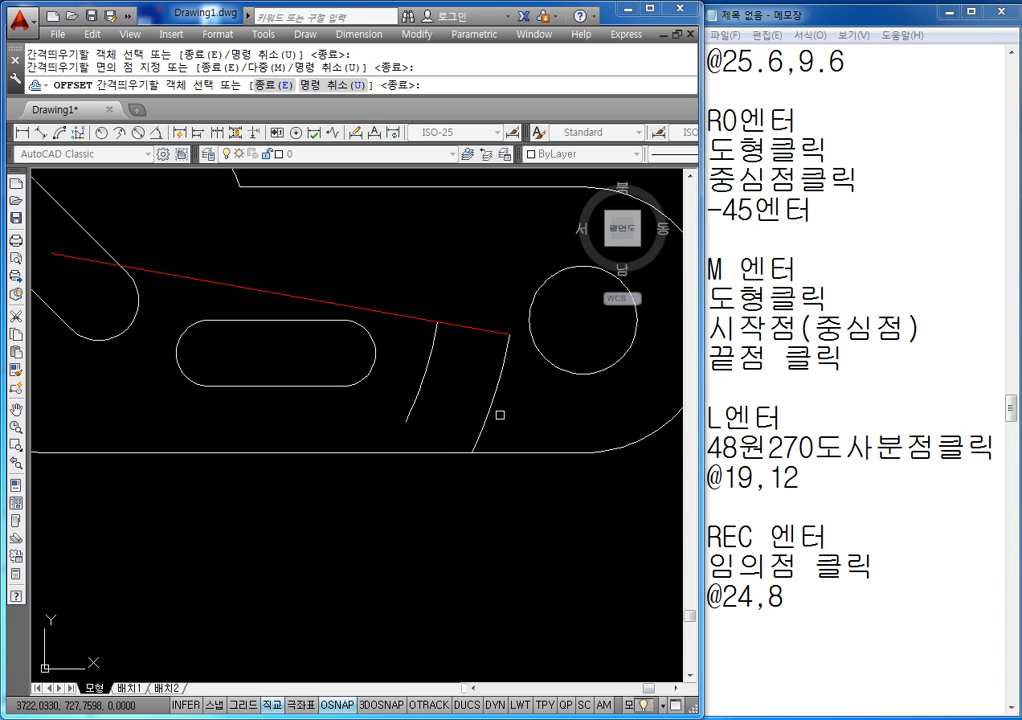
pyautogui.press('Escape')
pyautogui.press('Escape')
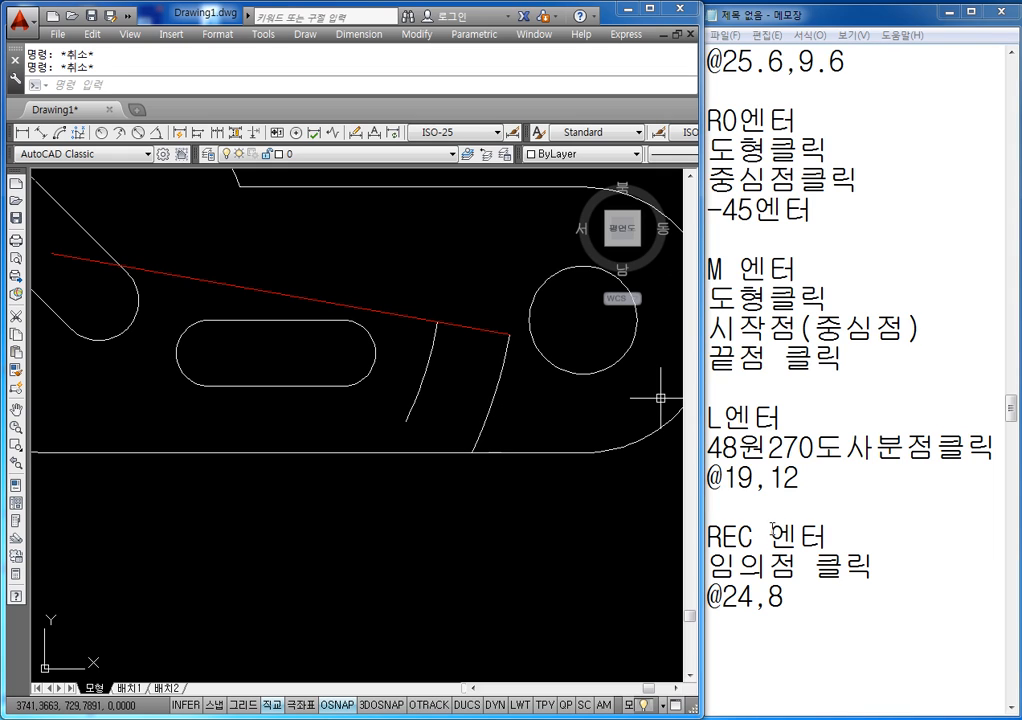
# - In Notepad, add the heading "EX 엔터 (연장)" below the rectangle command notes
pyautogui.click(744, 600)
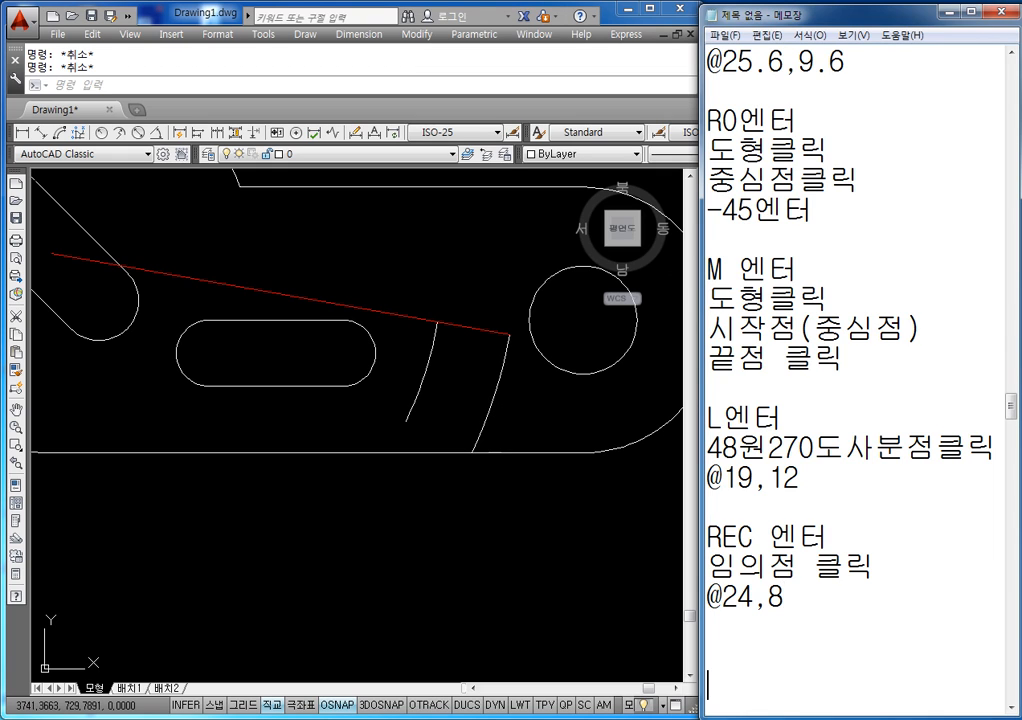
pyautogui.press('Return')
pyautogui.press('Return')
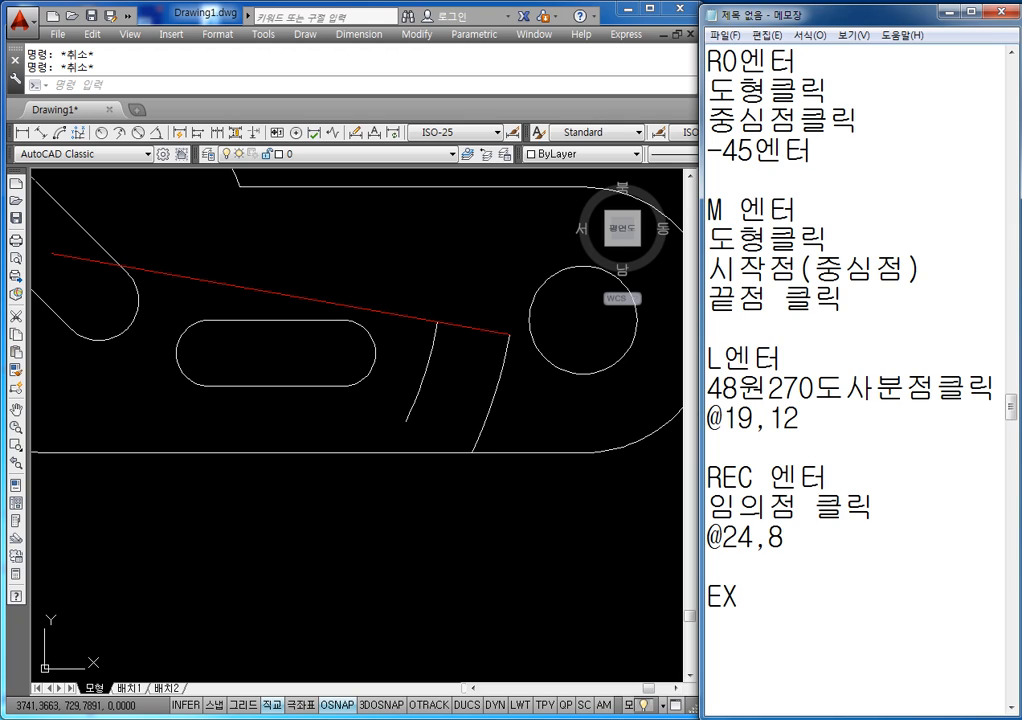
pyautogui.write('EX 엔')
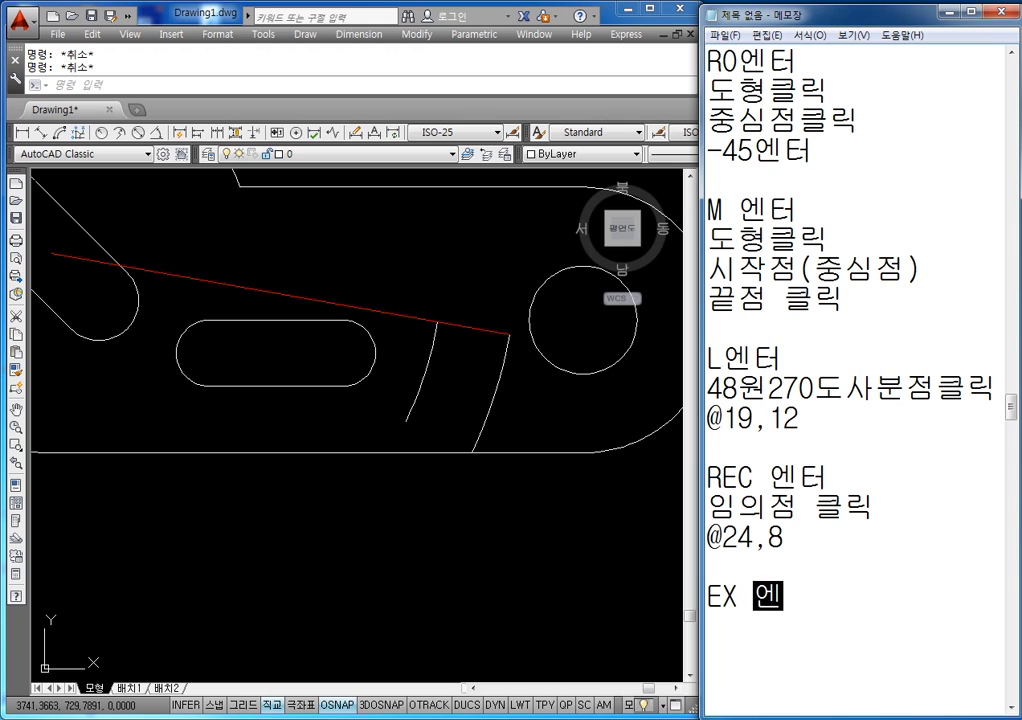
pyautogui.write('터 (연ㄴ')
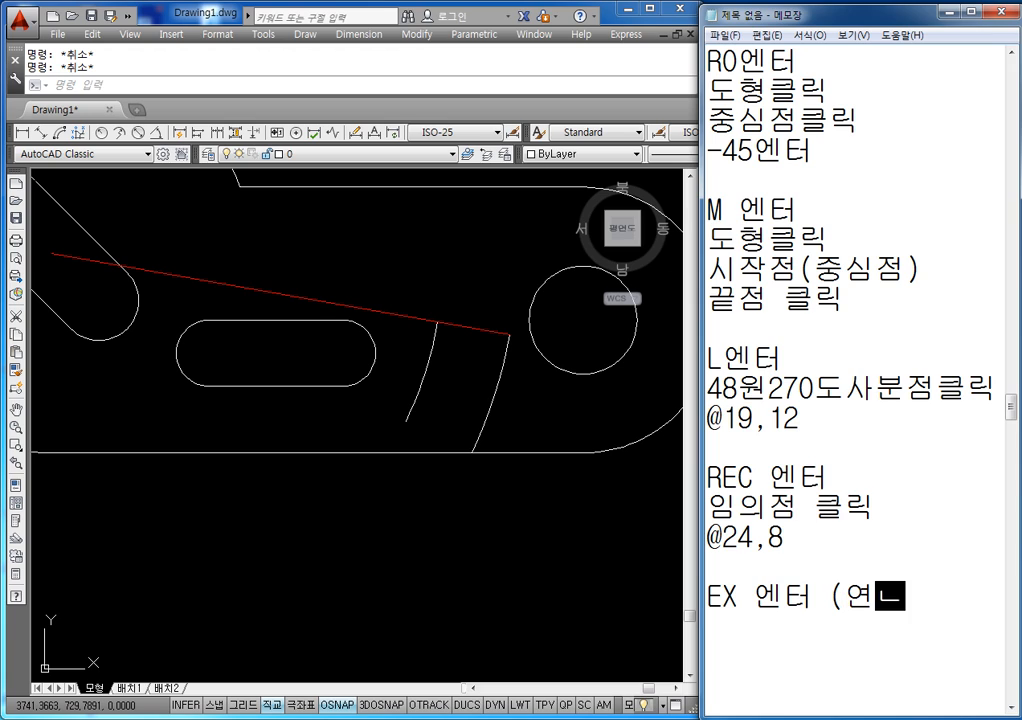
pyautogui.write('장)')
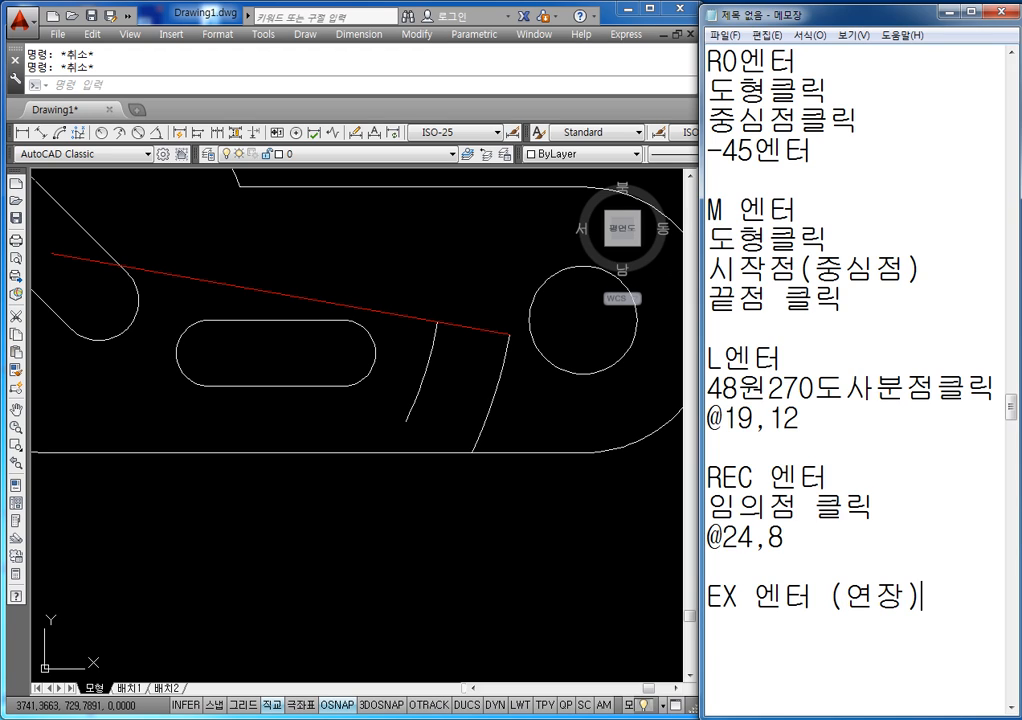
pyautogui.press('Return')
# - Write the extend steps "경계선 클릭 엔터" and "늘리고자 선 클릭" on separate lines under the EX heading
pyautogui.write('경ㄱ')
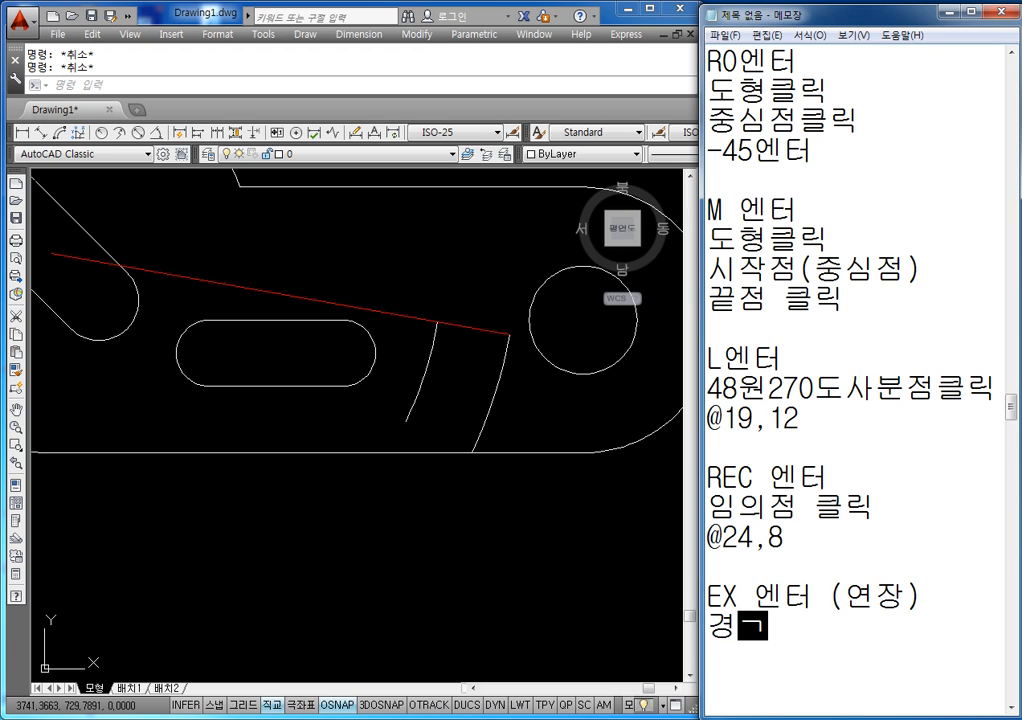
pyautogui.write('계선 클릭')
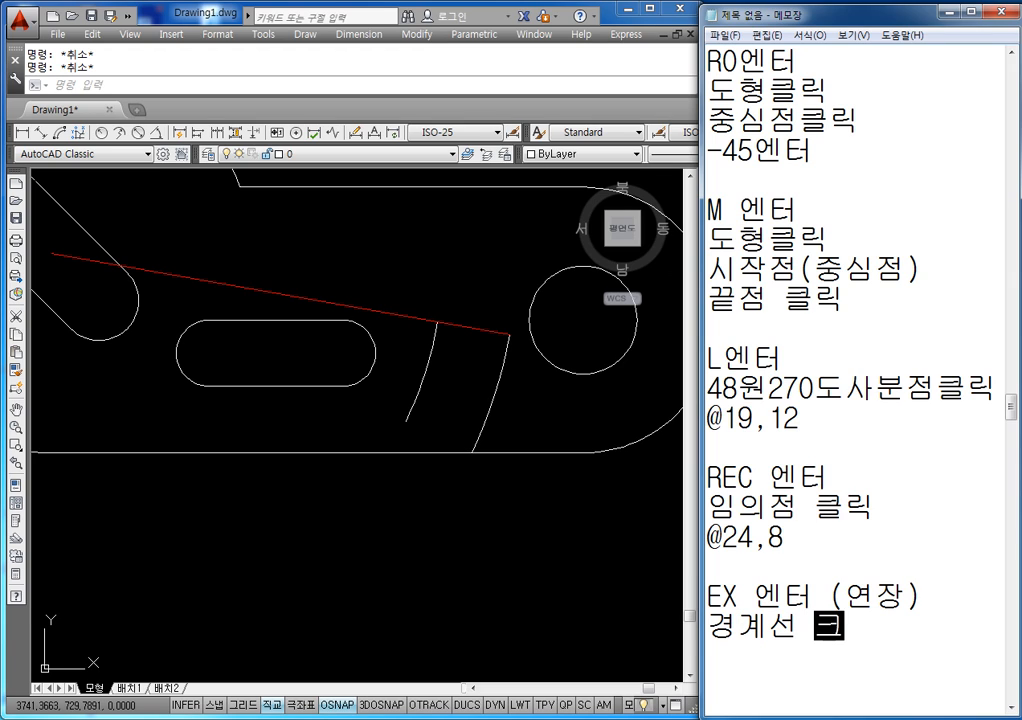
pyautogui.press('Return')
pyautogui.press('BackSpace')
pyautogui.press('BackSpace')
pyautogui.press('BackSpace')
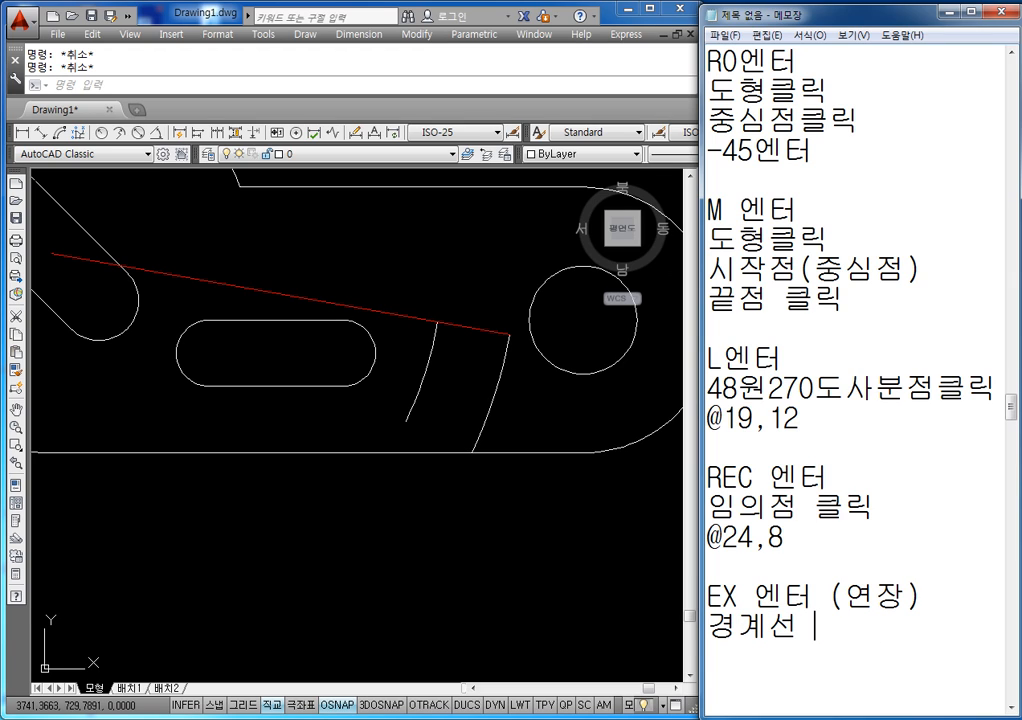
pyautogui.write('클릭 엔ㅌㅓ')
pyautogui.press('Return')
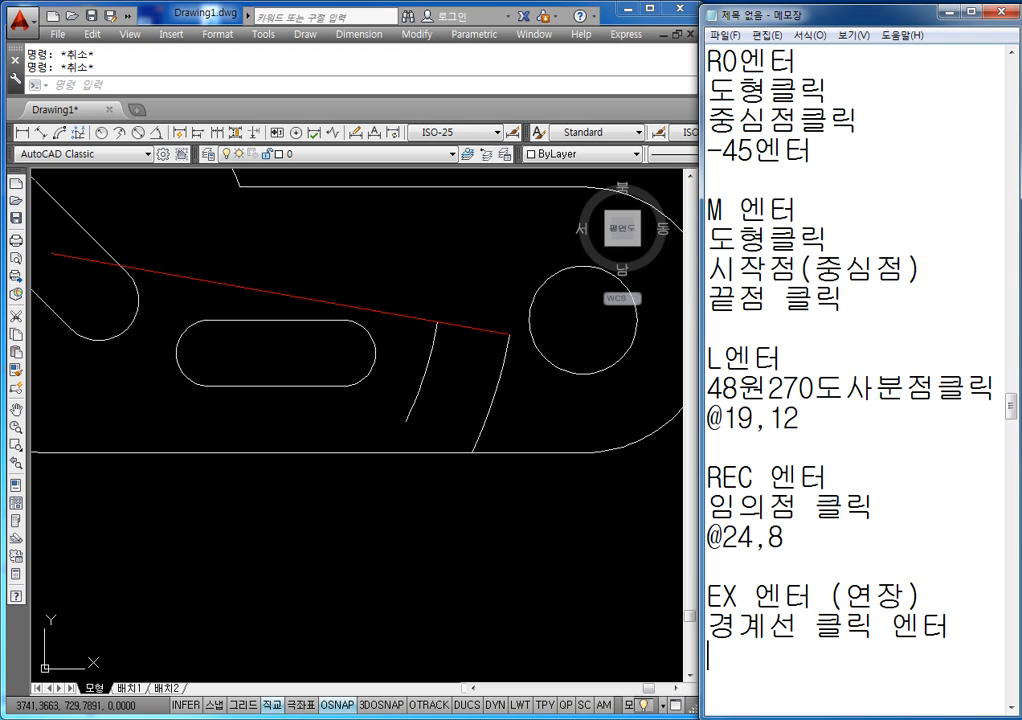
pyautogui.write('늘ㄹ')
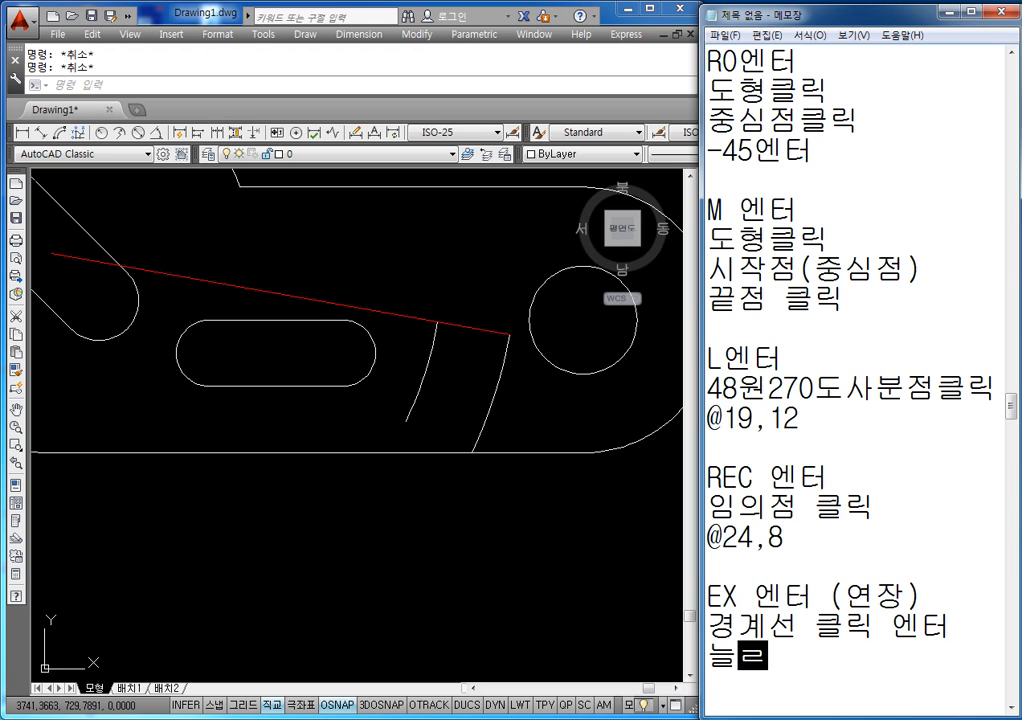
pyautogui.write('ㅣ고자 선 클릭')
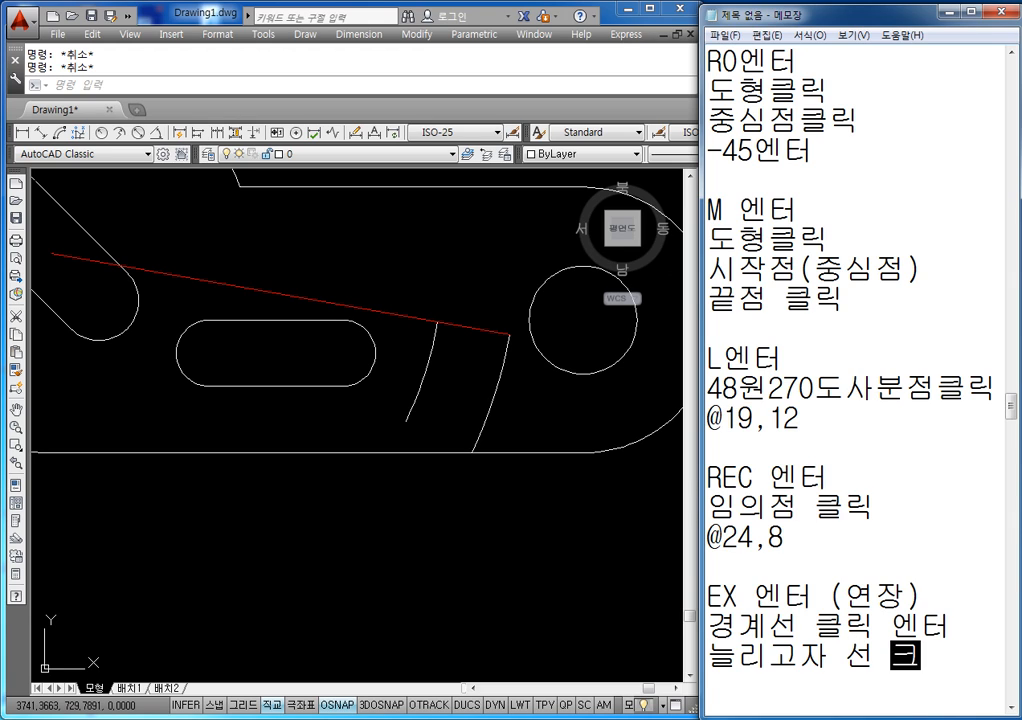
pyautogui.press('Return')
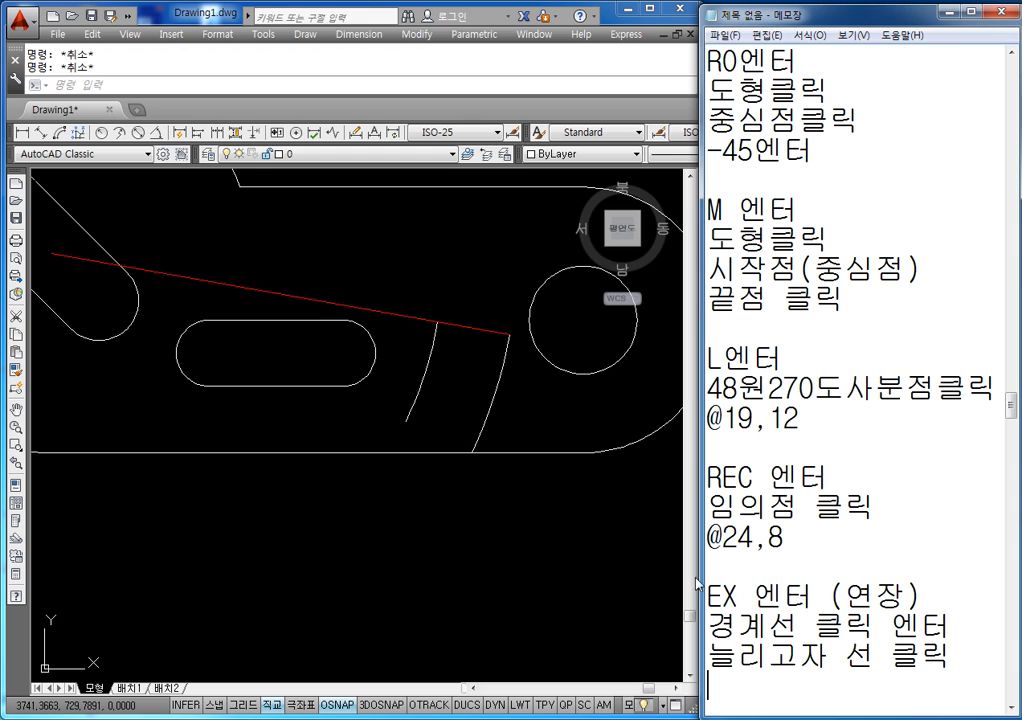
# - In AutoCAD, extend the offset arc down to the part's bottom edge
pyautogui.click(511, 517)
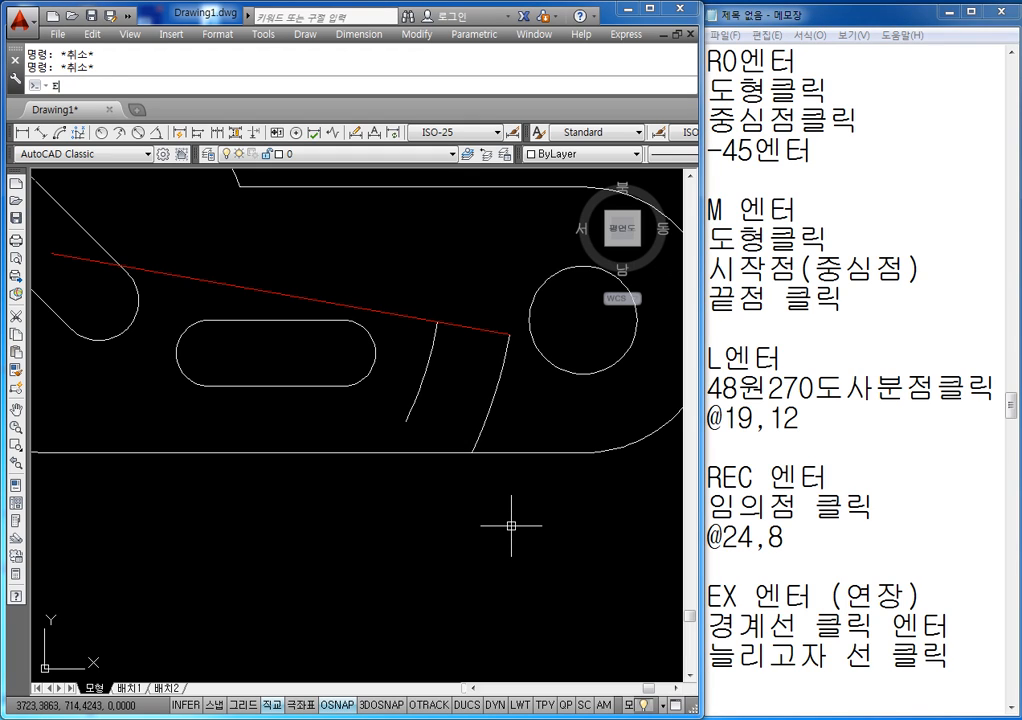
pyautogui.press('Return')
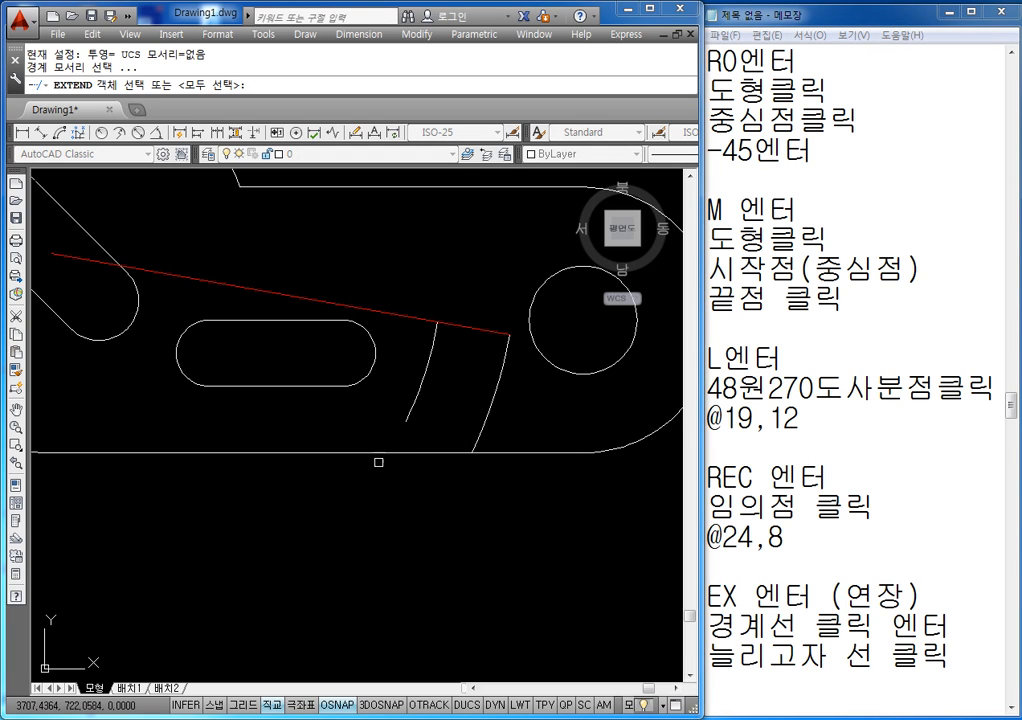
pyautogui.click(375, 452)
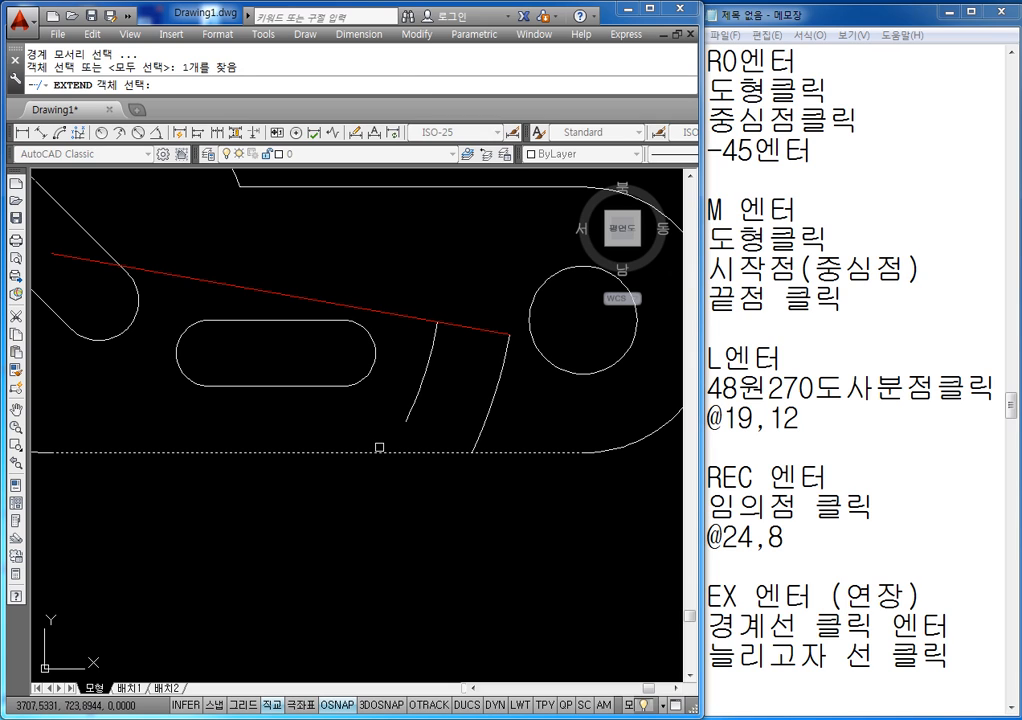
pyautogui.press('Return')
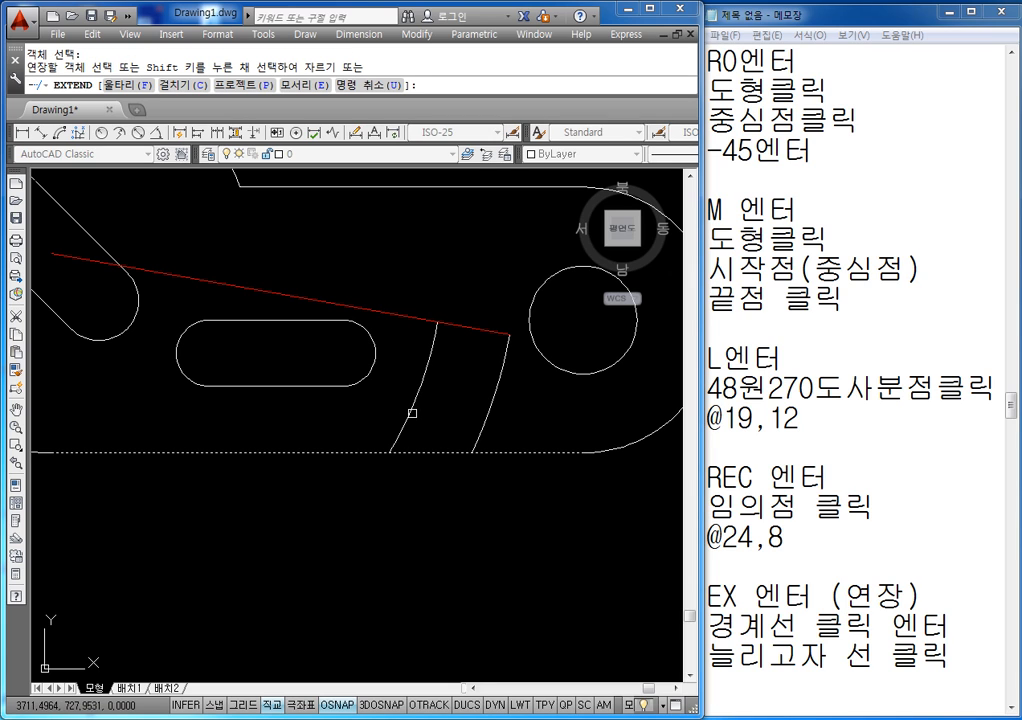
pyautogui.press('Escape')
# - Trim away the bottom edge segment between the two arcs to open the notch
pyautogui.scroll(-5, 454, 430)
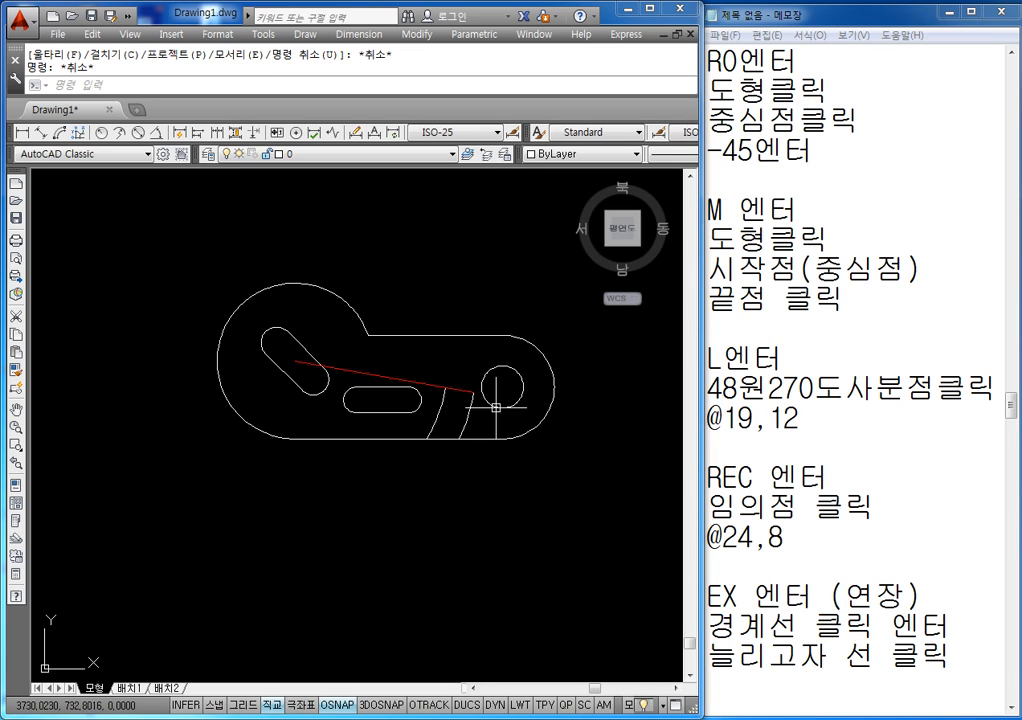
pyautogui.scroll(2, 495, 407)
pyautogui.press('Escape')
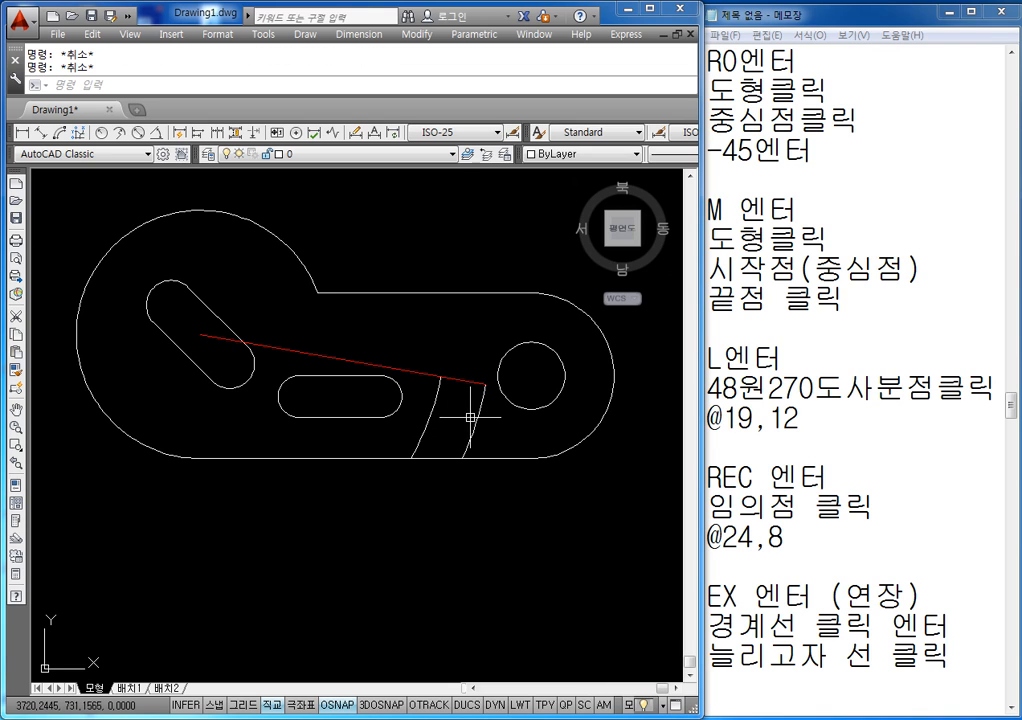
pyautogui.write('tr')
pyautogui.press('Return')
pyautogui.press('Return')
pyautogui.click(418, 462)
pyautogui.click(395, 412)
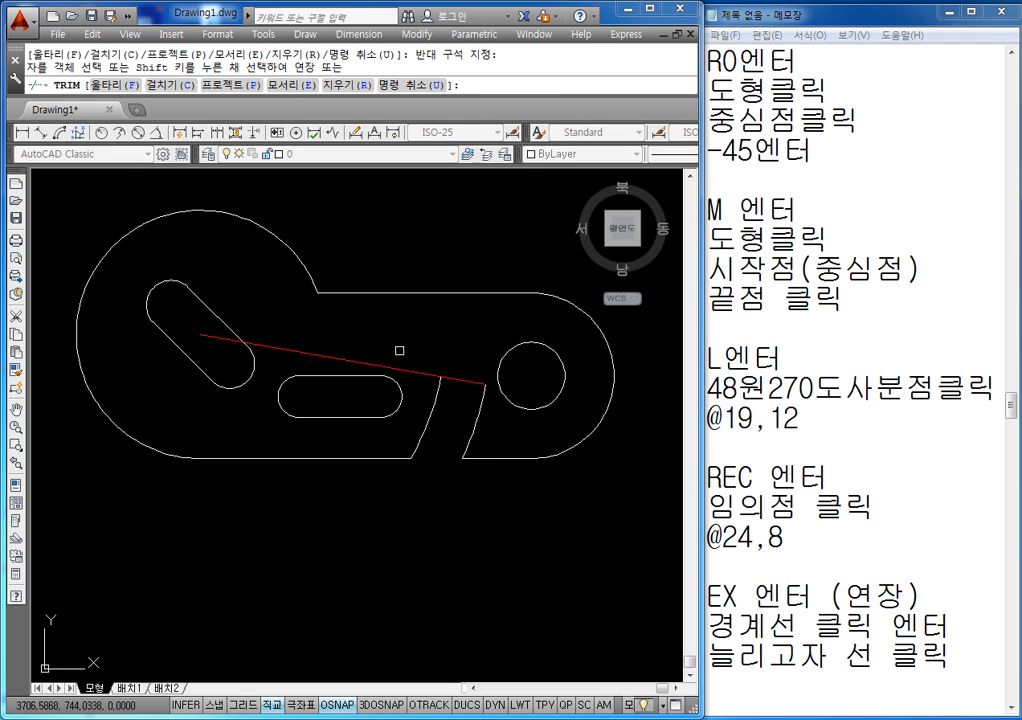
# - Trim the red line between the rotated slot and the notch, and delete its leftover piece inside the slot
pyautogui.click(420, 371)
pyautogui.press('Escape')
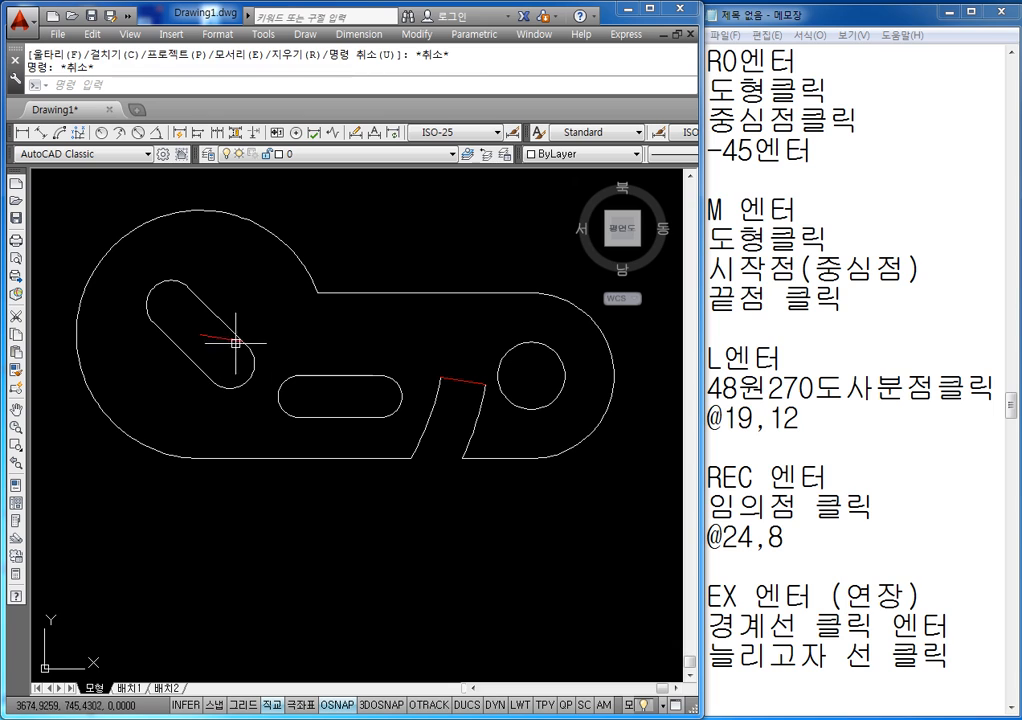
pyautogui.click(228, 339)
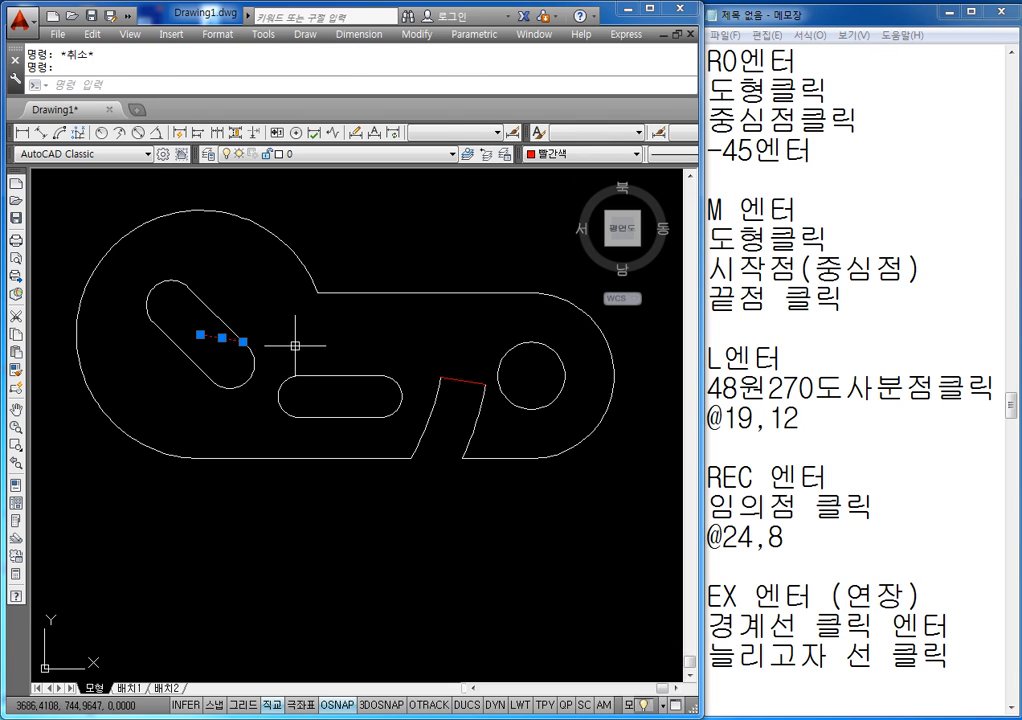
pyautogui.press('Delete')
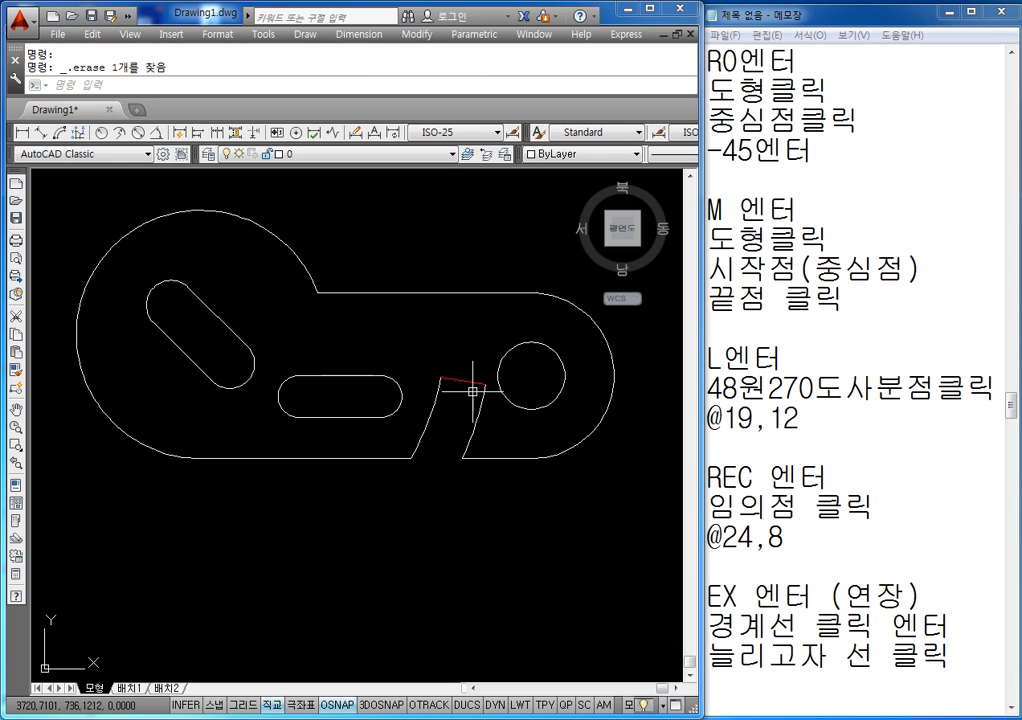
# - Select the short red line joining the upper ends of the two arcs and open its color choices
pyautogui.click(465, 381)
pyautogui.click(545, 154)
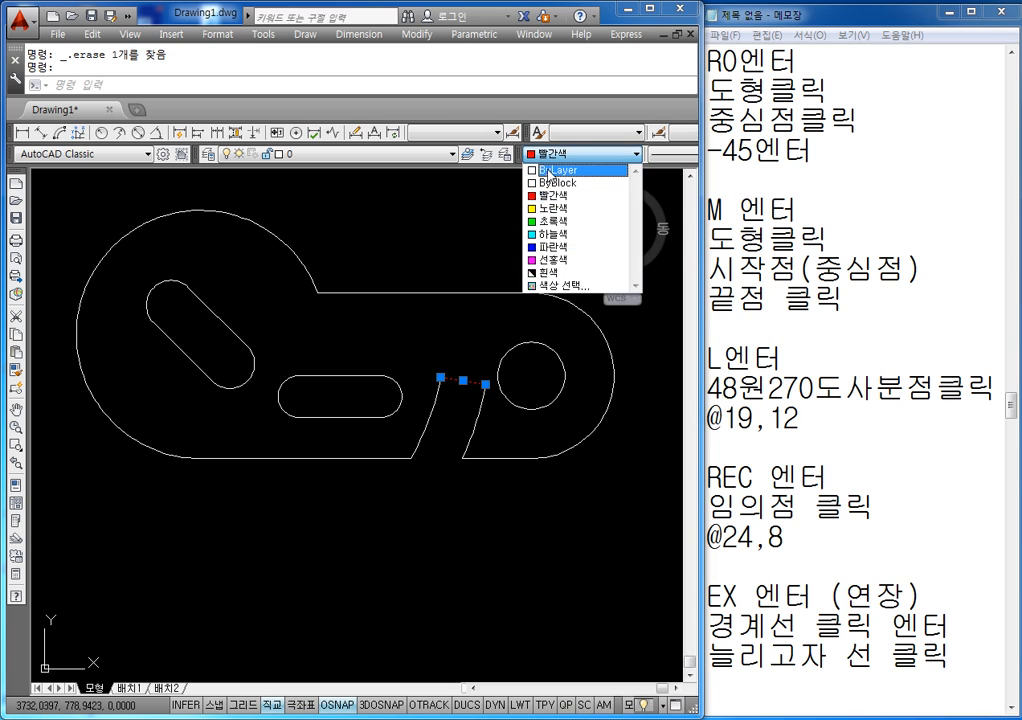